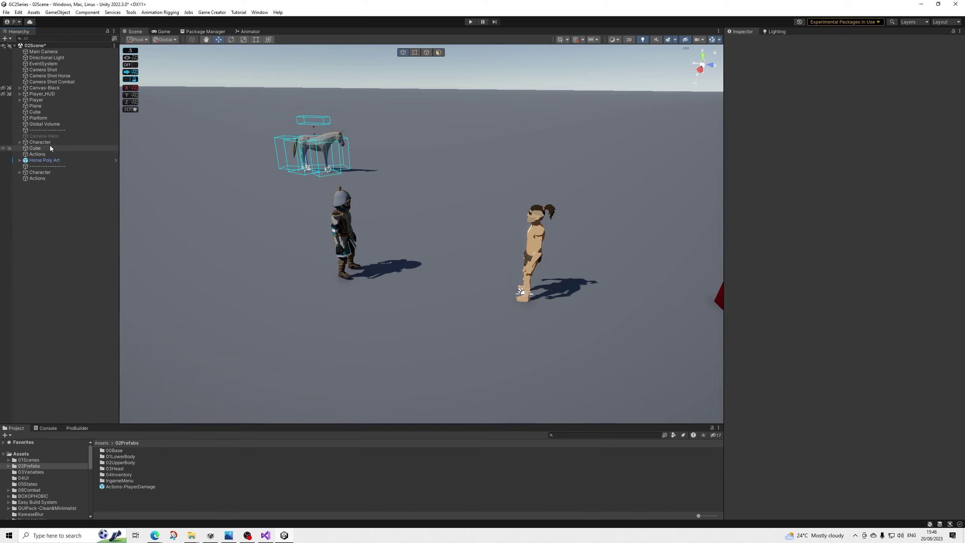
Examine the damage formula in the Player's Trigger-Combat object and in the Actions-PlayerDamage prefab
left_click(37, 100)
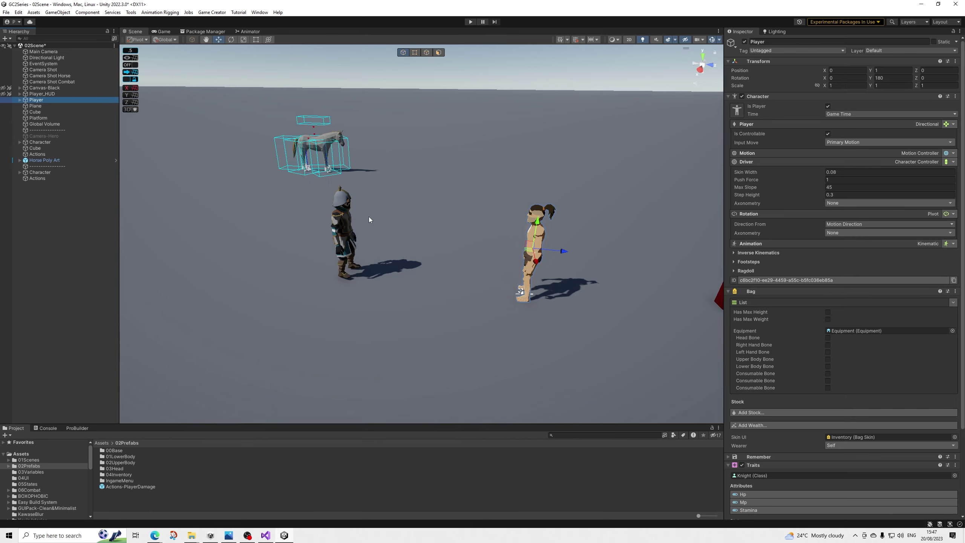
left_click(19, 99)
left_click(57, 148)
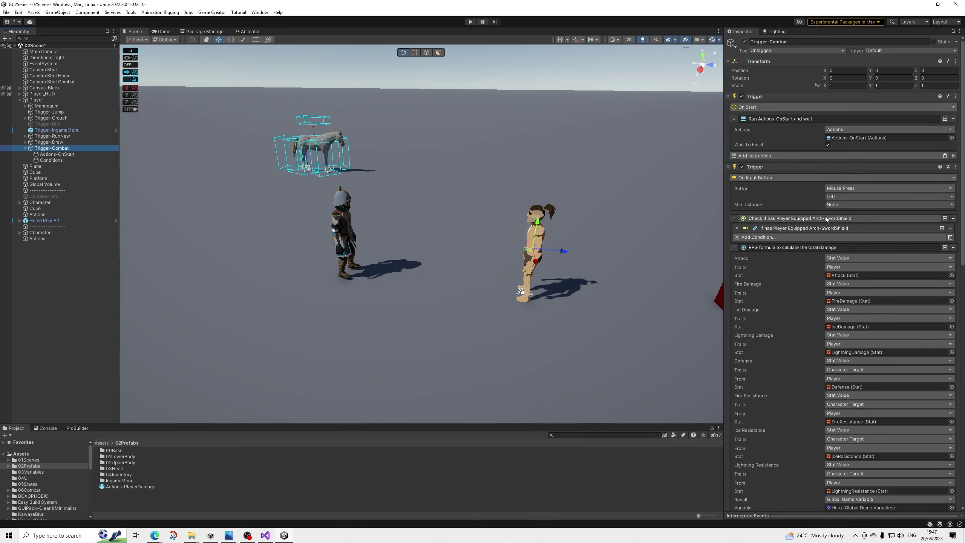
scroll(816, 253, "down", 3)
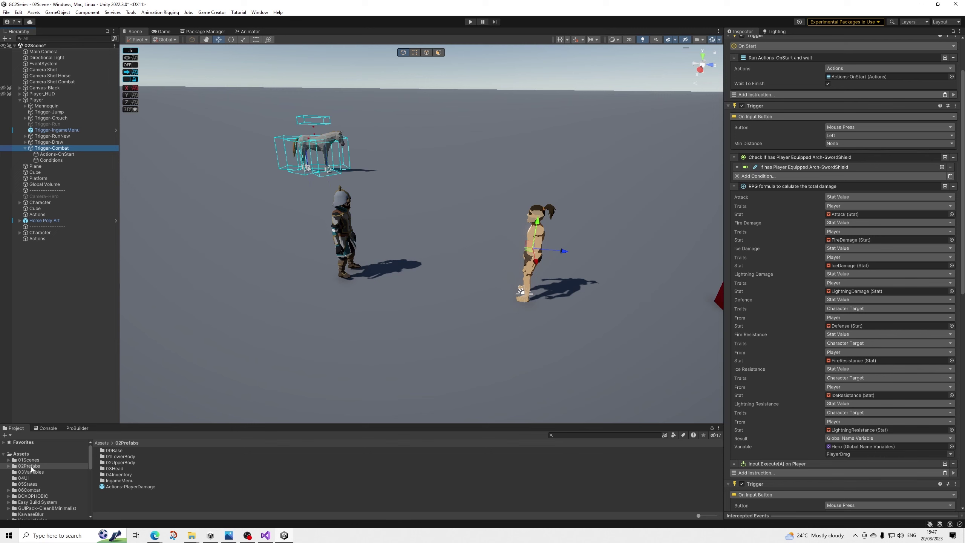
left_click(117, 487)
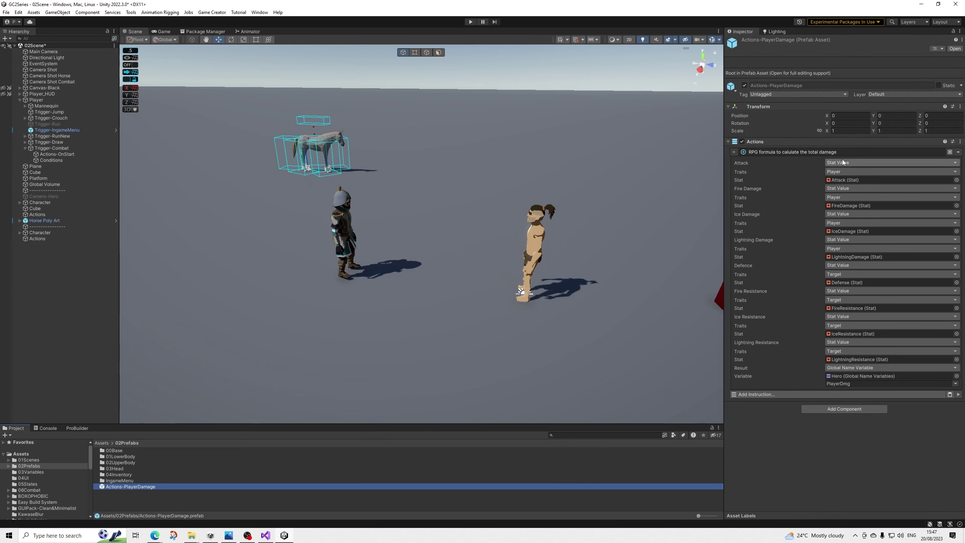
Create a new Game Creator Actions object at the root of the scene hierarchy
left_click(48, 281)
right_click(38, 285)
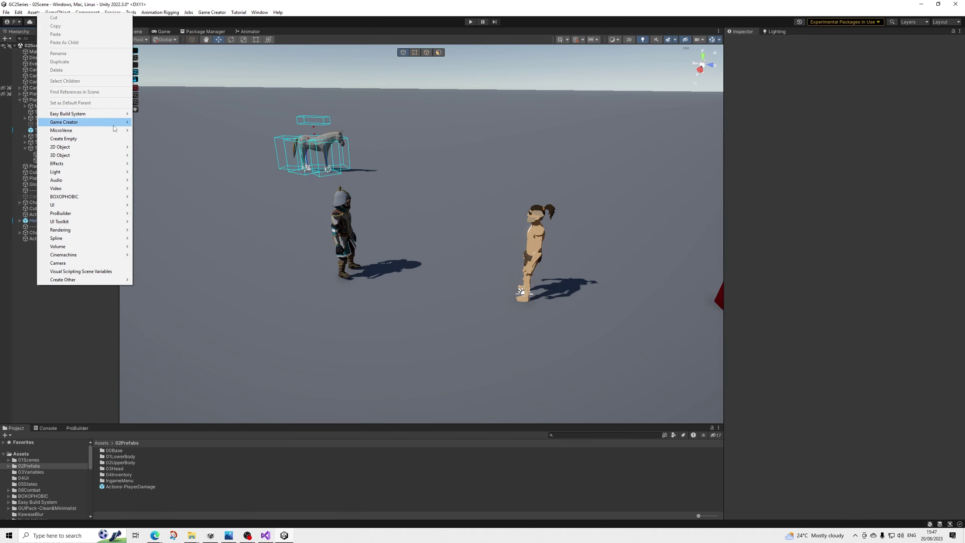
mouse_move(114, 129)
mouse_move(175, 163)
left_click(214, 164)
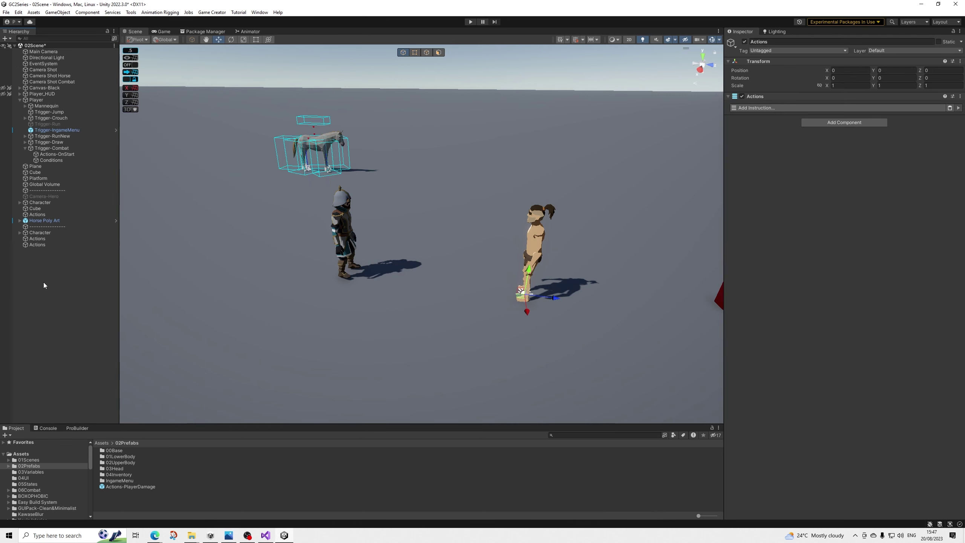
Copy the RPG formula instruction from Trigger-Combat and paste it into the new Actions object
left_click_drag(44, 283, 62, 148)
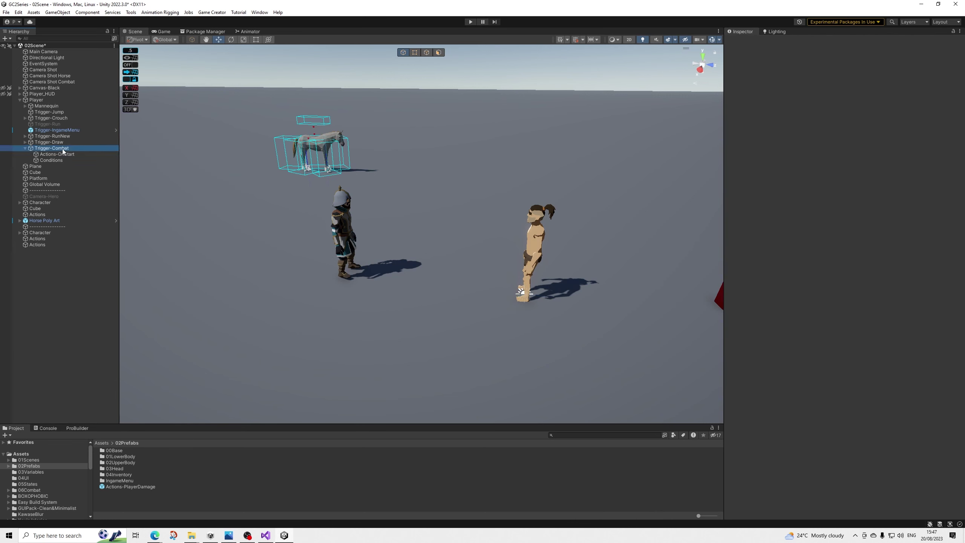
right_click(791, 250)
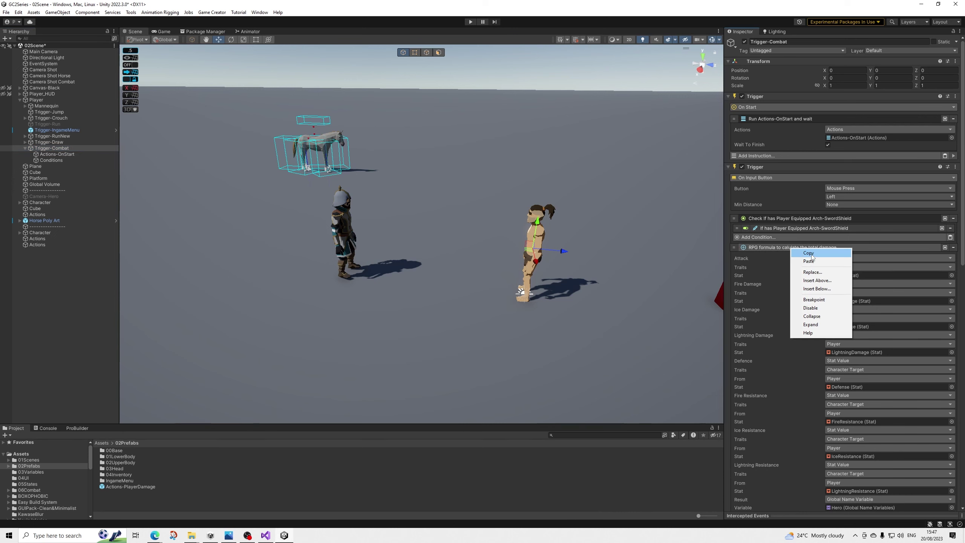
left_click(808, 253)
left_click(40, 246)
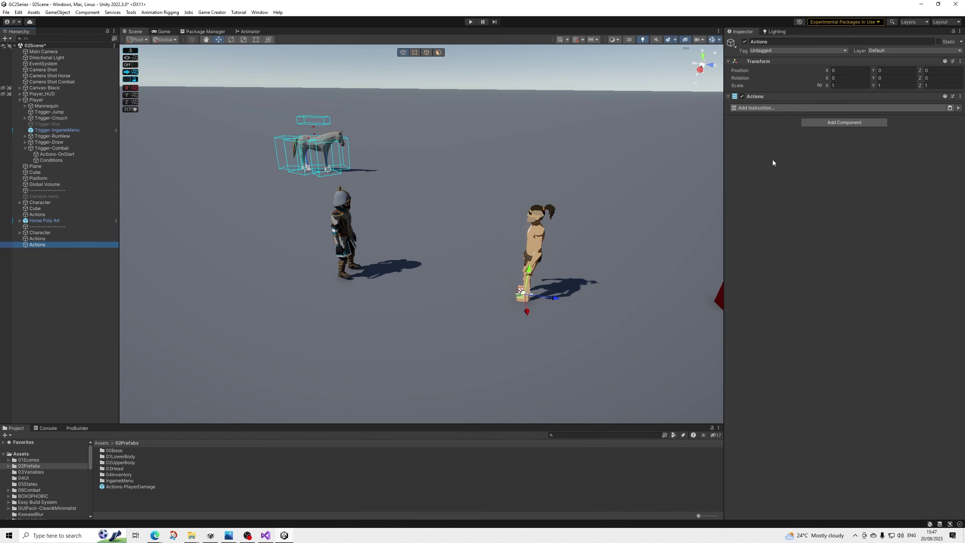
left_click(949, 107)
Delete the RPG formula instruction from Trigger-Combat's left mouse press trigger
left_click(66, 148)
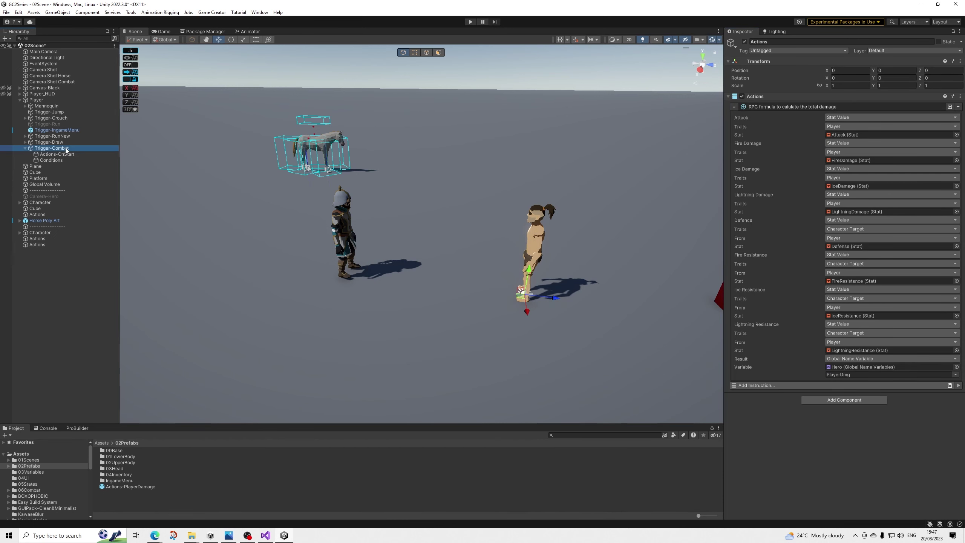
left_click(953, 247)
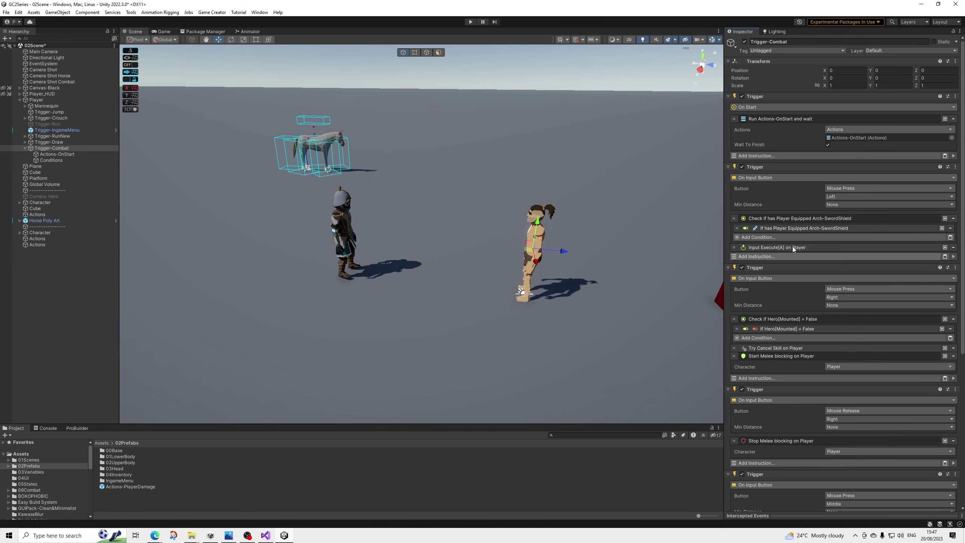
In the new Actions object, set the Traits of Defence, Fire Resistance, Ice Resistance and Lightning Resistance to Target
left_click(38, 245)
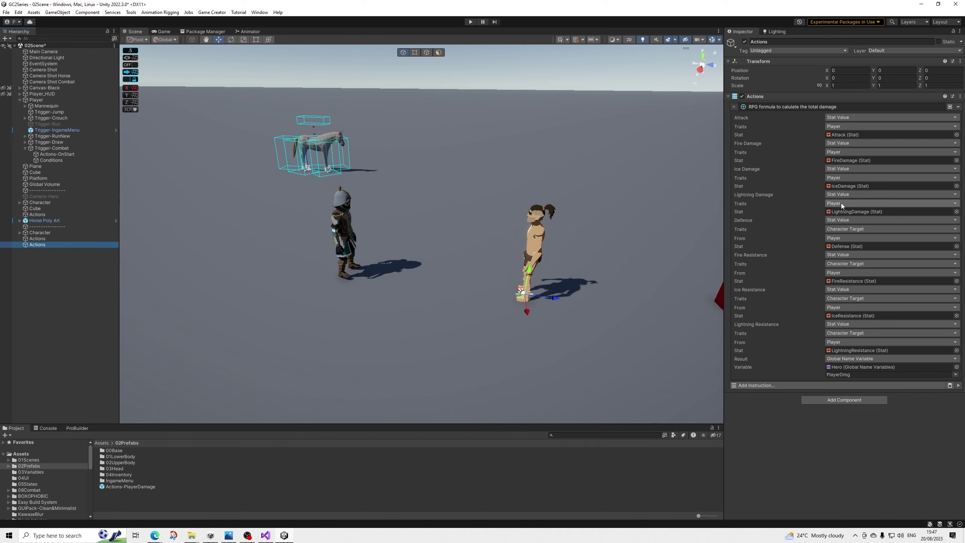
left_click(839, 229)
left_click(842, 266)
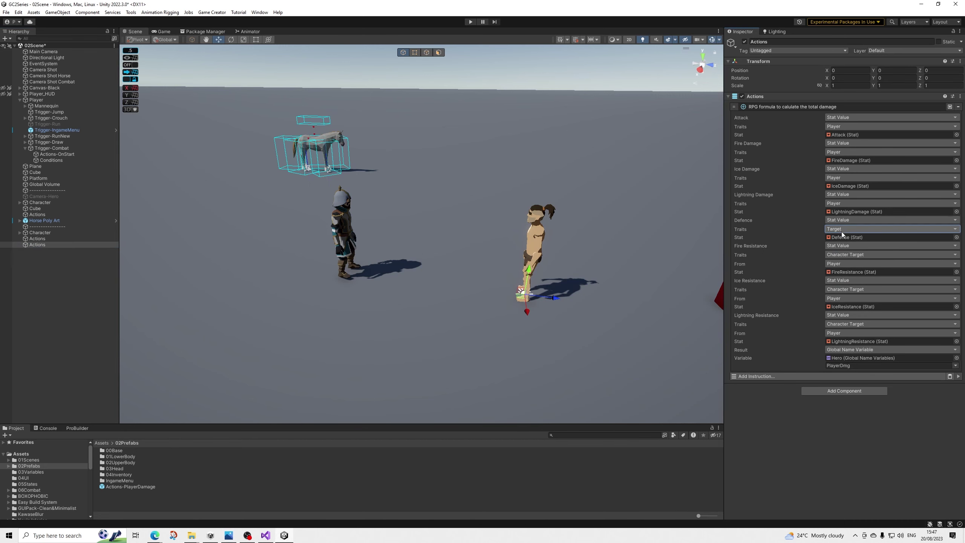
left_click(840, 256)
left_click(843, 291)
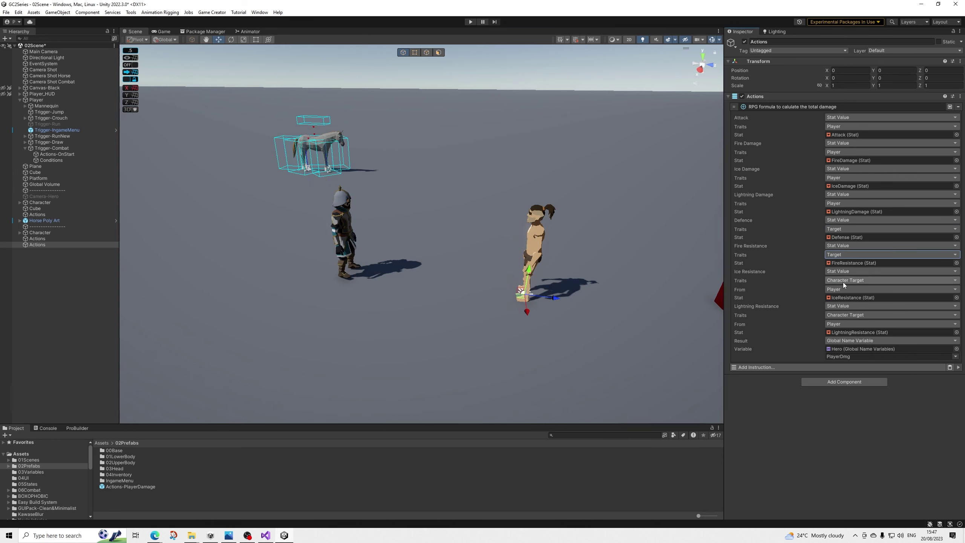
left_click(843, 283)
left_click(843, 317)
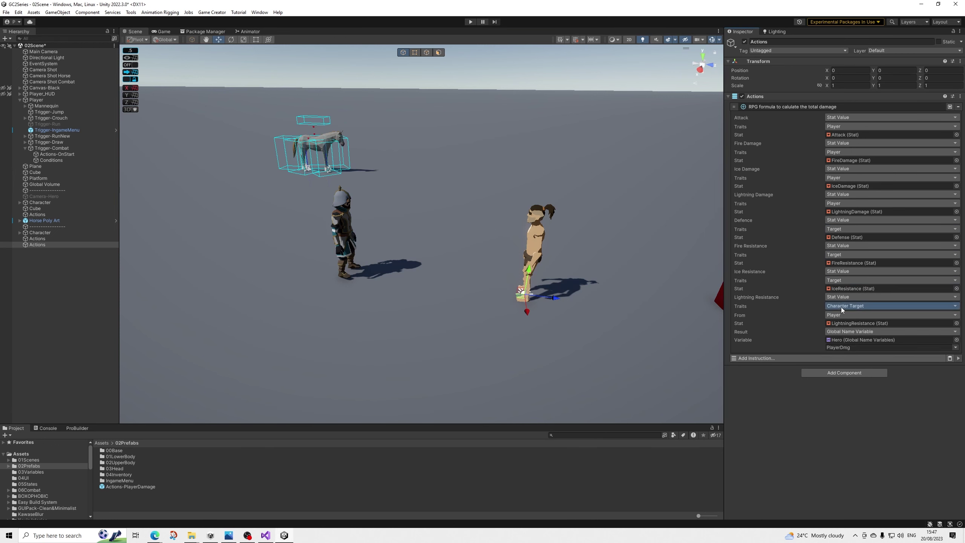
left_click(842, 306)
left_click(844, 342)
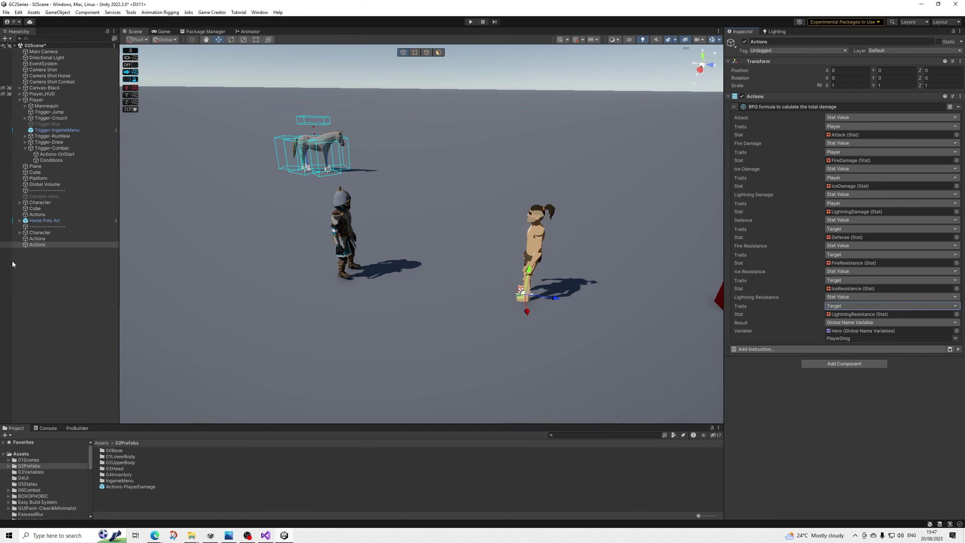
Delete the new Actions object holding the damage formula from the scene
left_click(44, 245)
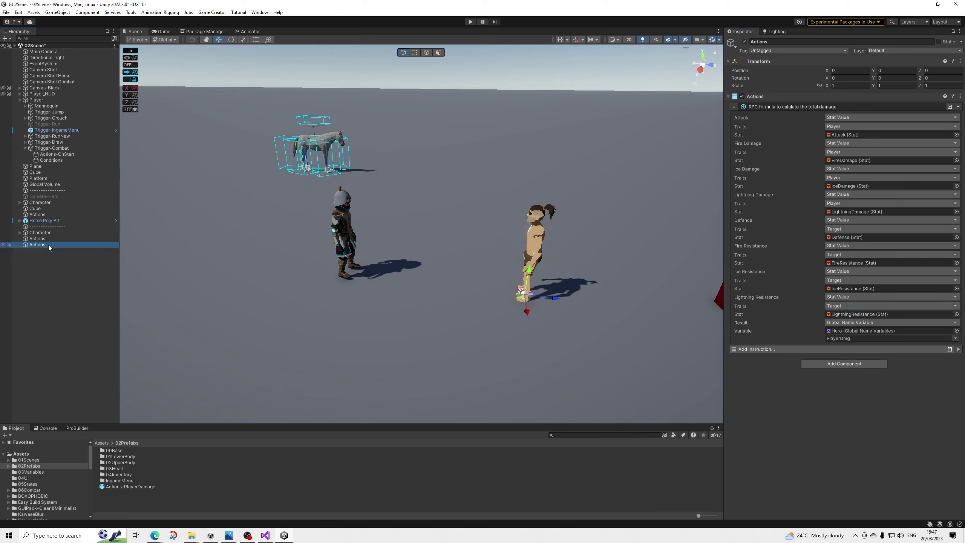
key("Delete")
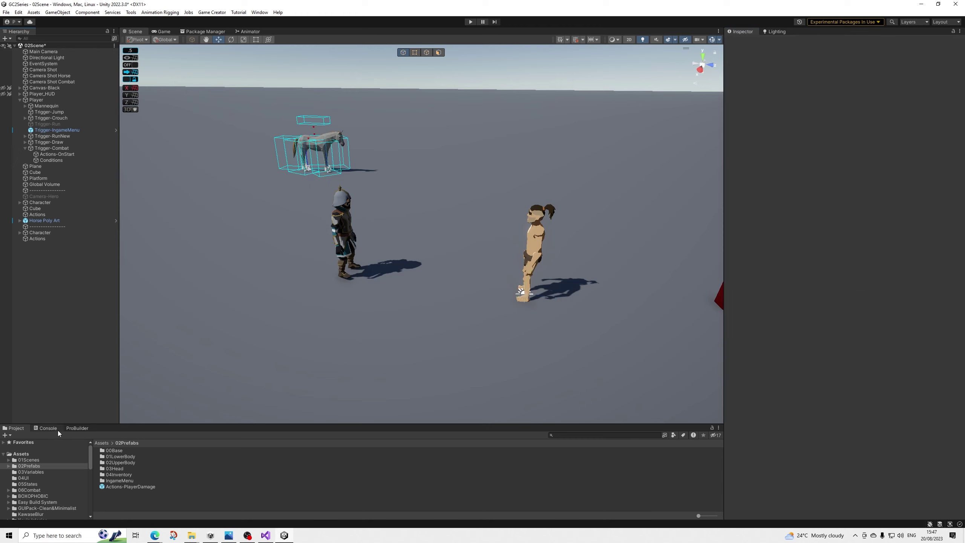
Add a Run Actions instruction to the On Hit list of SkillSS-LightA in 06Combat/SwordShield and move it to the top
left_click(28, 490)
left_click(9, 490)
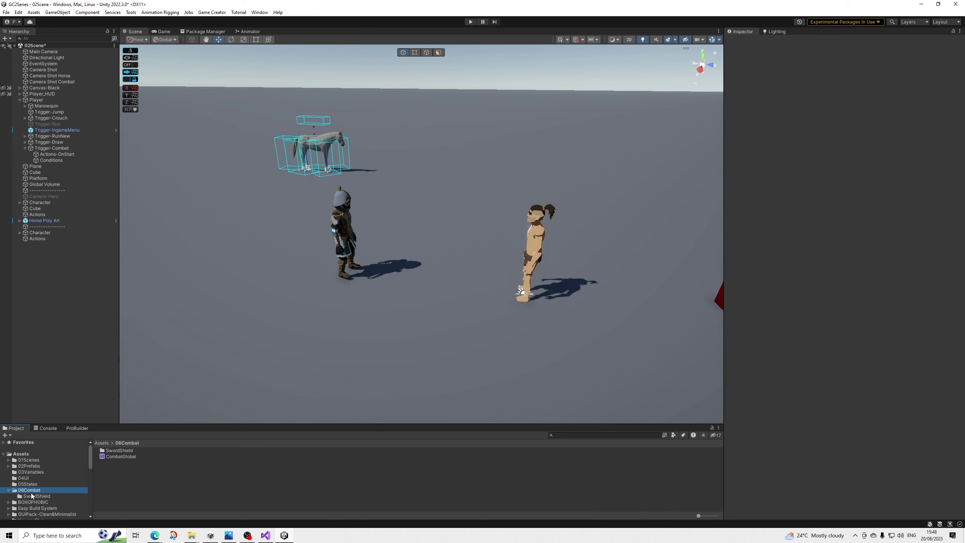
left_click(34, 496)
left_click(124, 480)
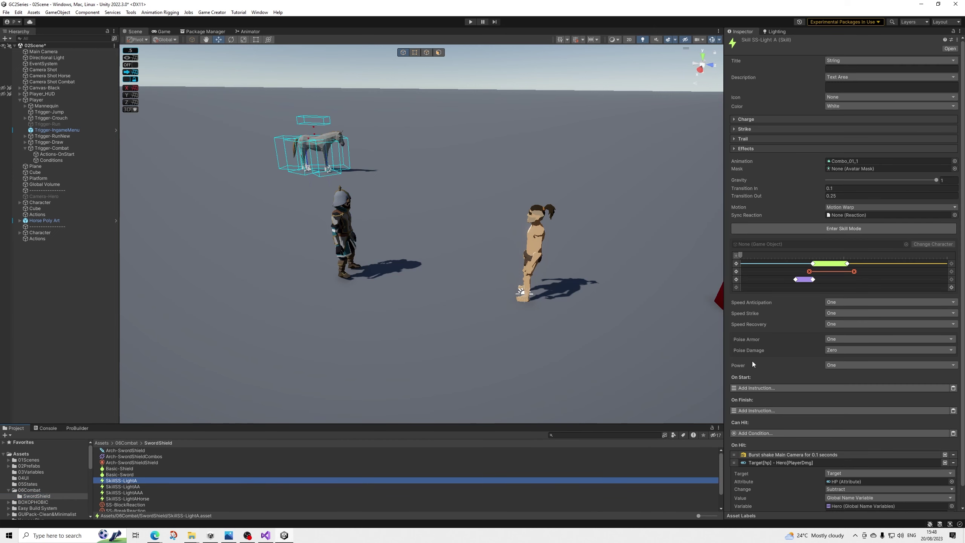
scroll(790, 392, "down", 1)
left_click(755, 504)
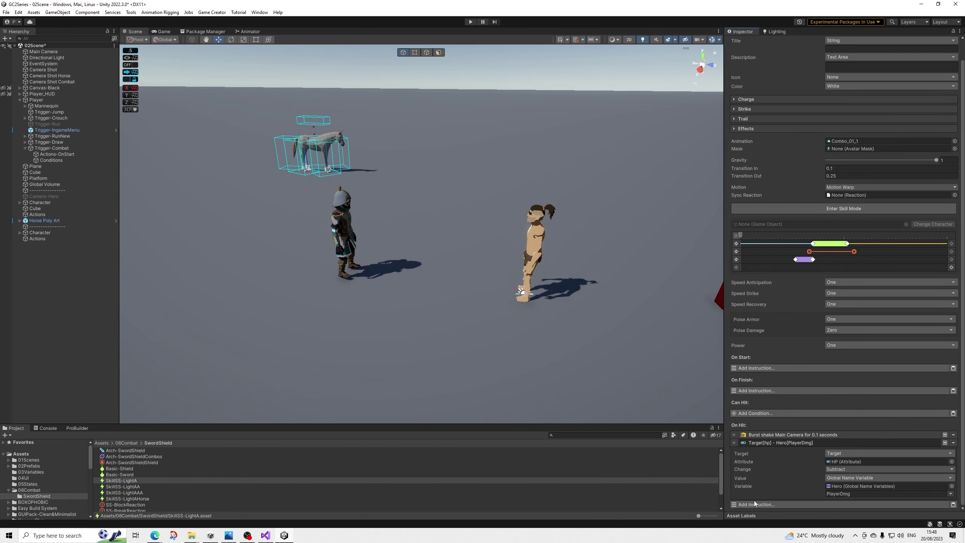
left_click(759, 503)
type("run")
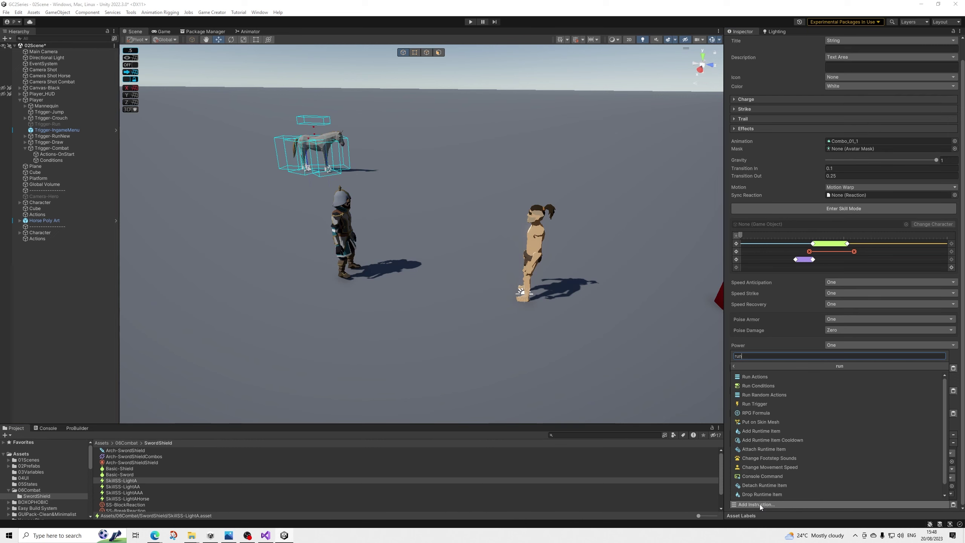
key("Return")
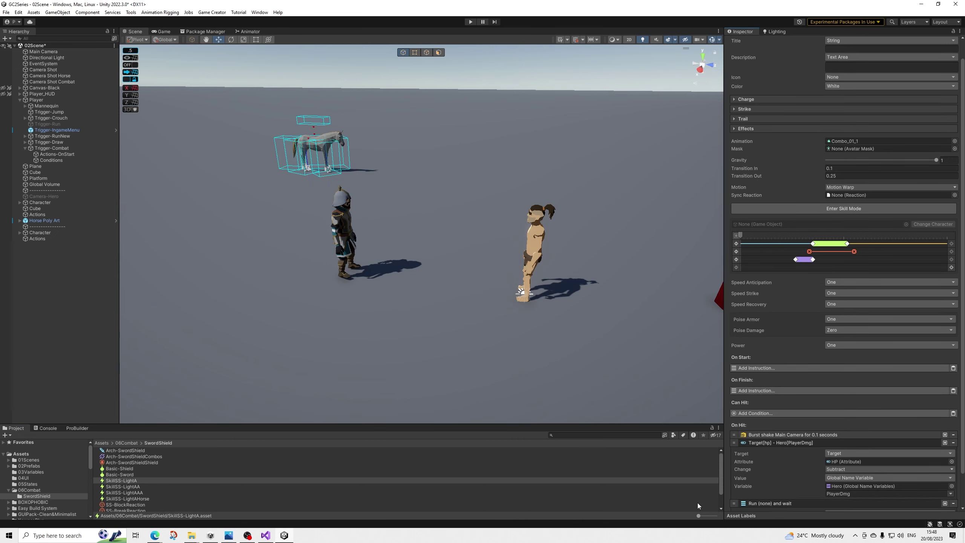
left_click_drag(733, 502, 733, 435)
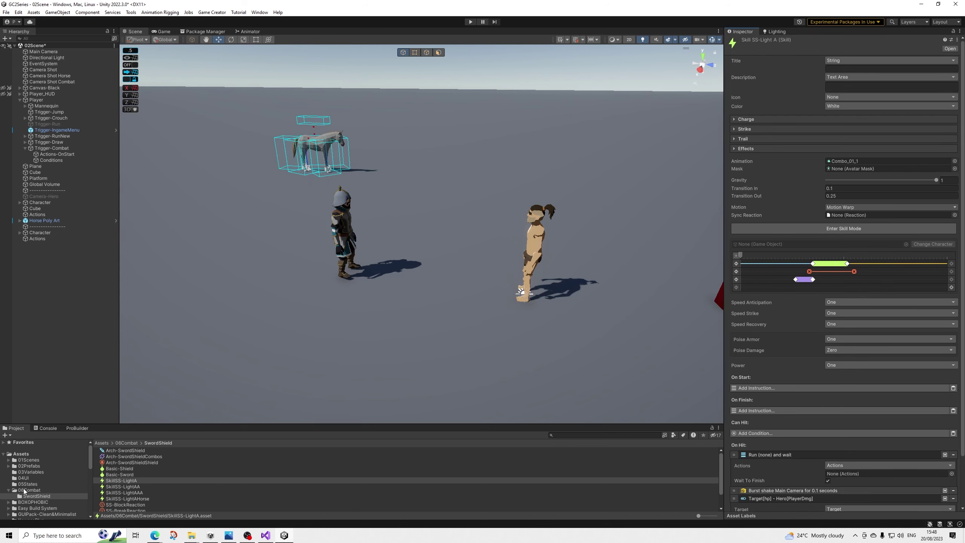
Assign the Actions-PlayerDamage prefab from 02Prefabs to the Run Actions instruction, and copy that instruction
left_click(29, 465)
left_click_drag(125, 487, 836, 472)
right_click(798, 456)
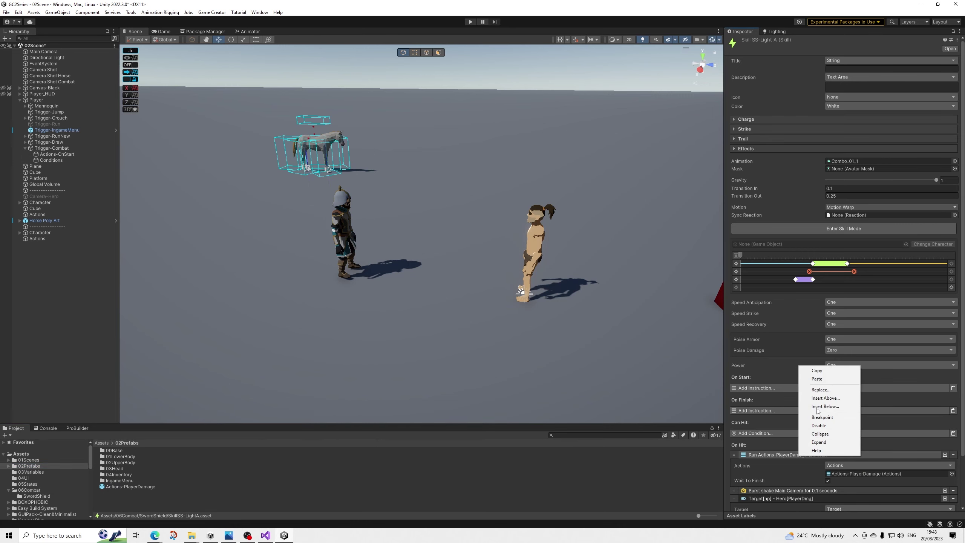
left_click(820, 373)
Paste the Run Actions-PlayerDamage instruction into SkillSS-LightAA's On Hit list and move it to the top
left_click(25, 496)
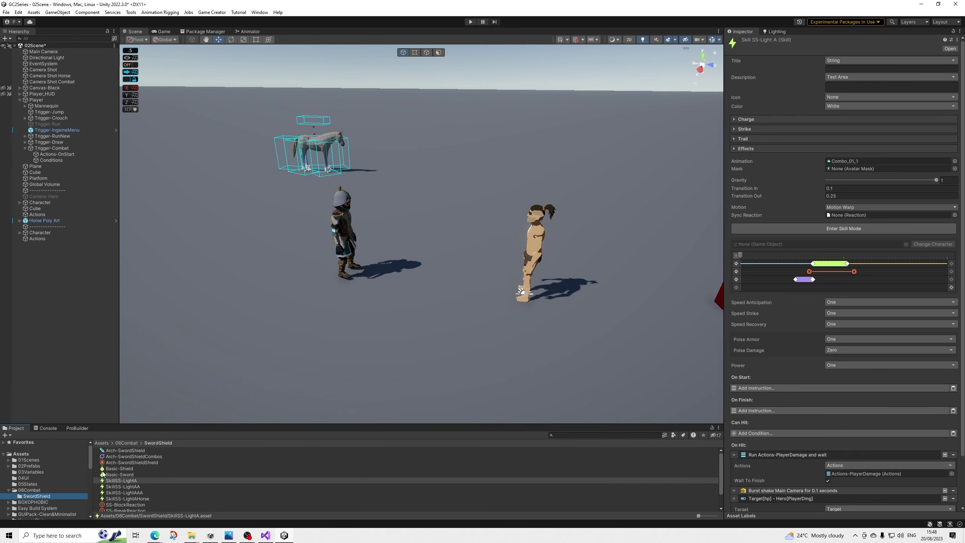
left_click(126, 488)
scroll(867, 490, "down", 1)
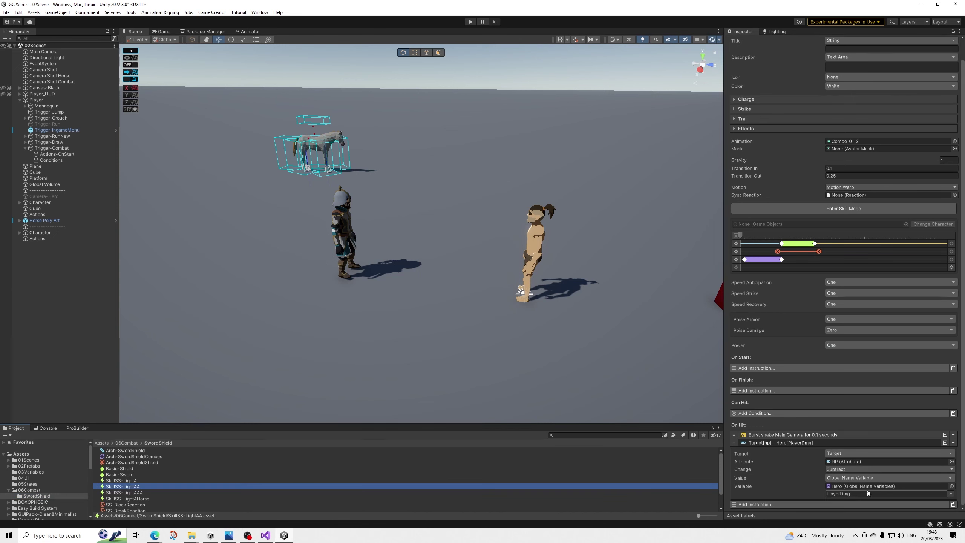
left_click(953, 504)
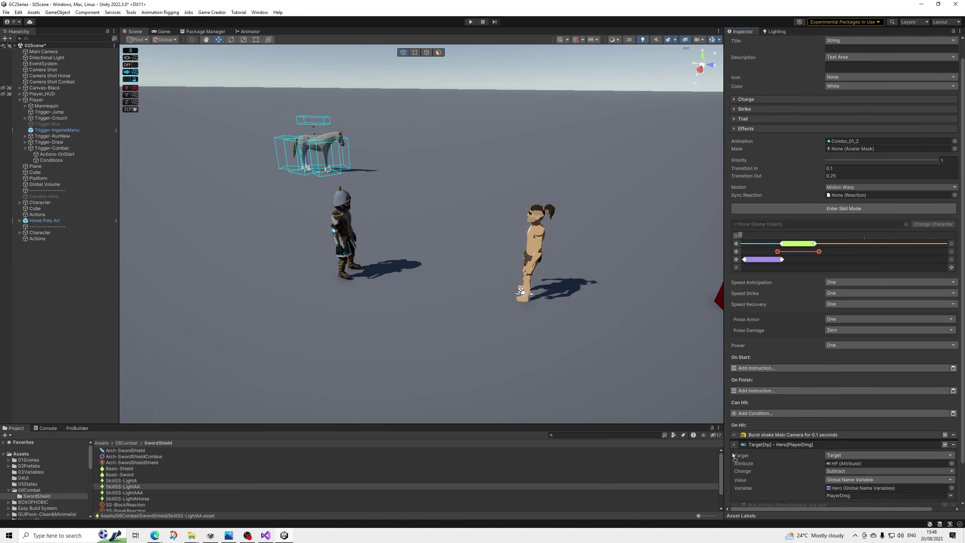
right_click(791, 454)
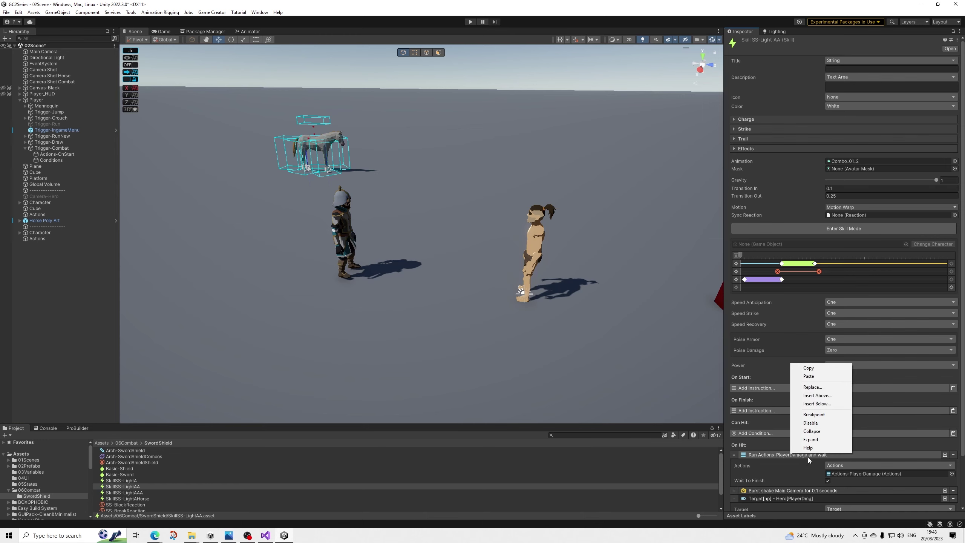
left_click(809, 376)
Paste the Run Actions-PlayerDamage instruction into SkillSS-LightAAA's On Hit list and move it to the top
left_click(124, 493)
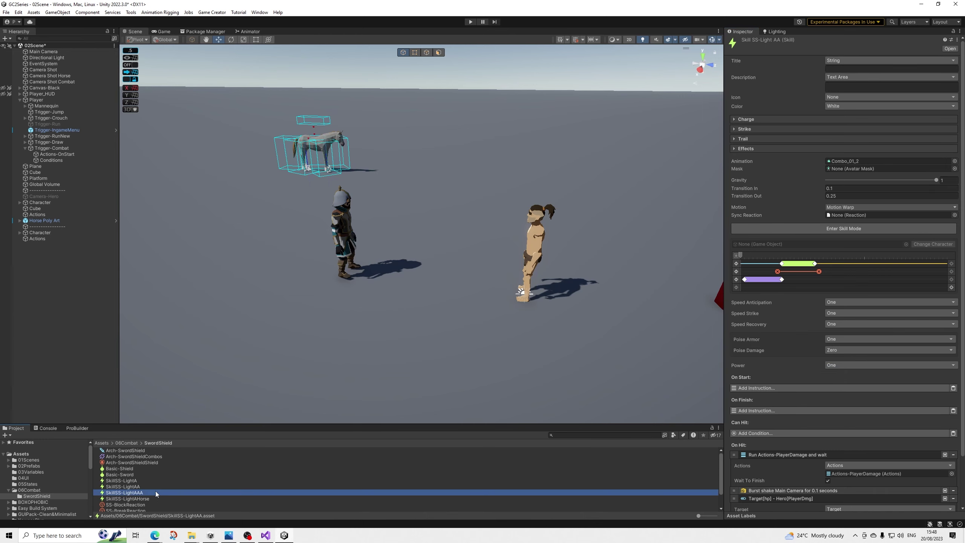
scroll(795, 485, "down", 1)
left_click(953, 504)
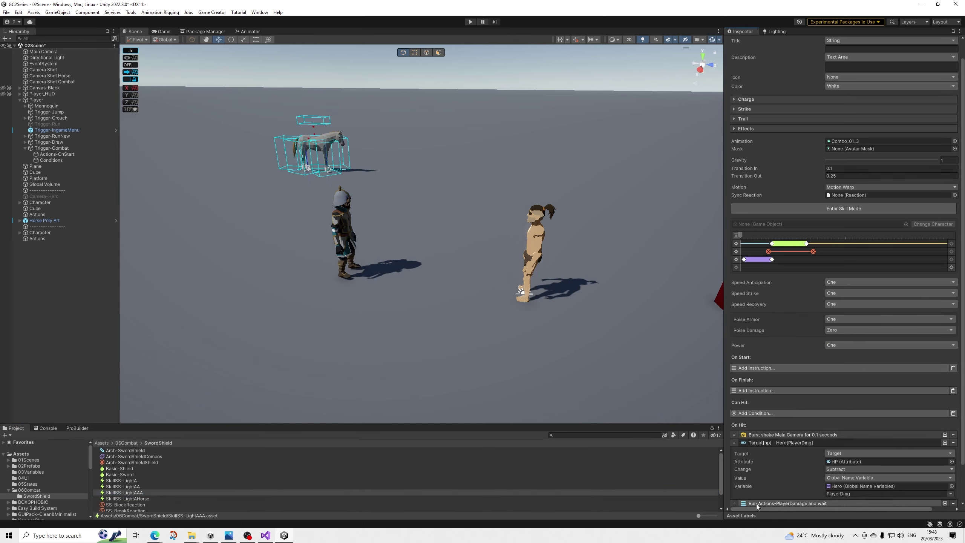
left_click_drag(734, 503, 737, 435)
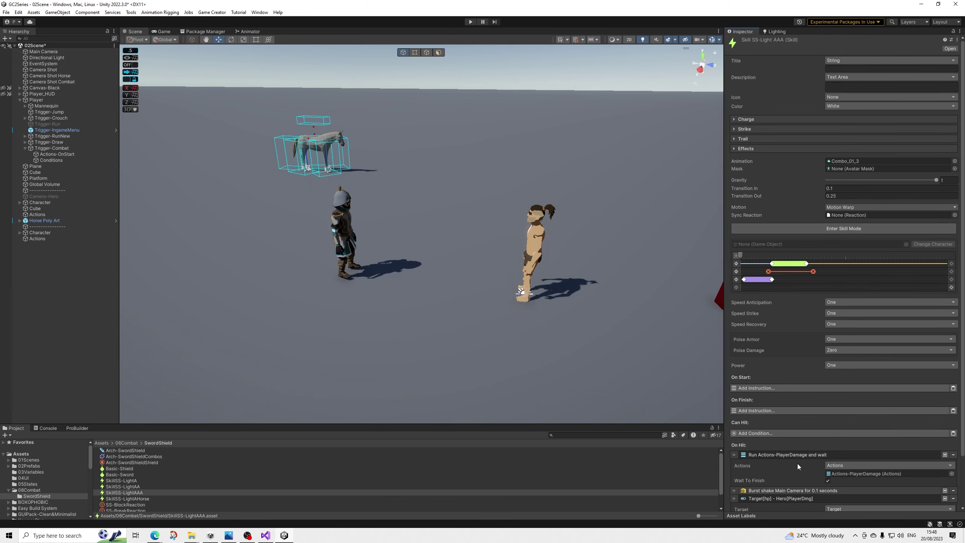
right_click(777, 457)
left_click(790, 371)
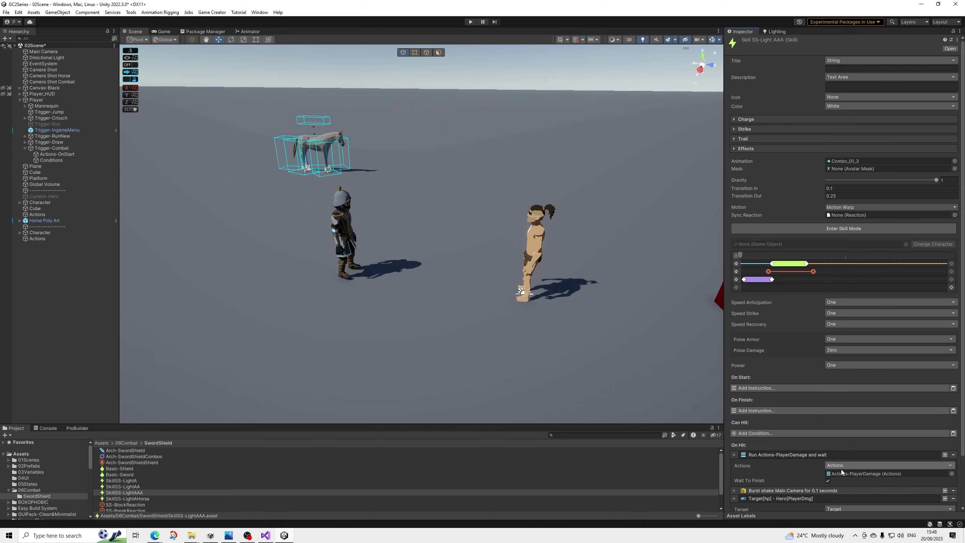
Paste the Run Actions-PlayerDamage instruction into SkillSS-LightAHorse's On Hit list and move it to the top
left_click(134, 498)
left_click(737, 472)
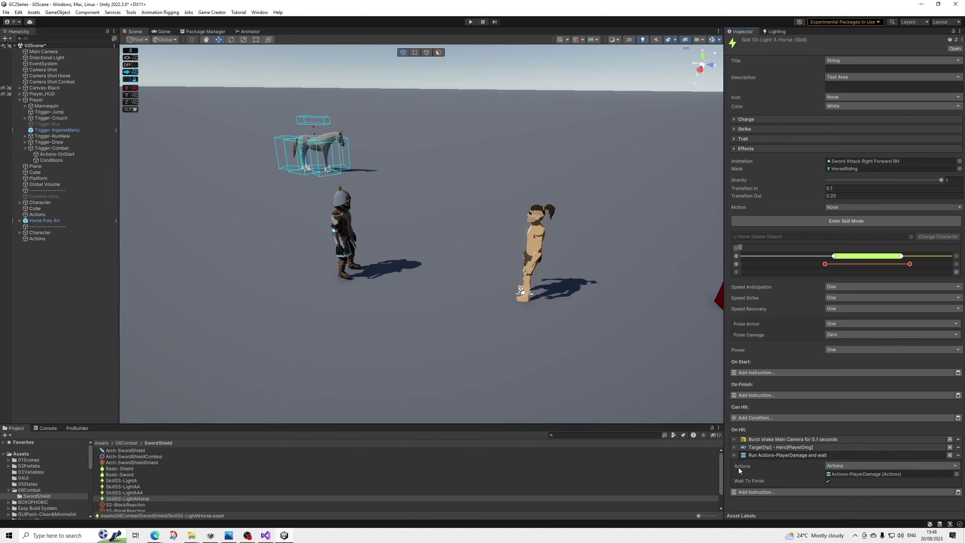
left_click_drag(734, 455, 735, 439)
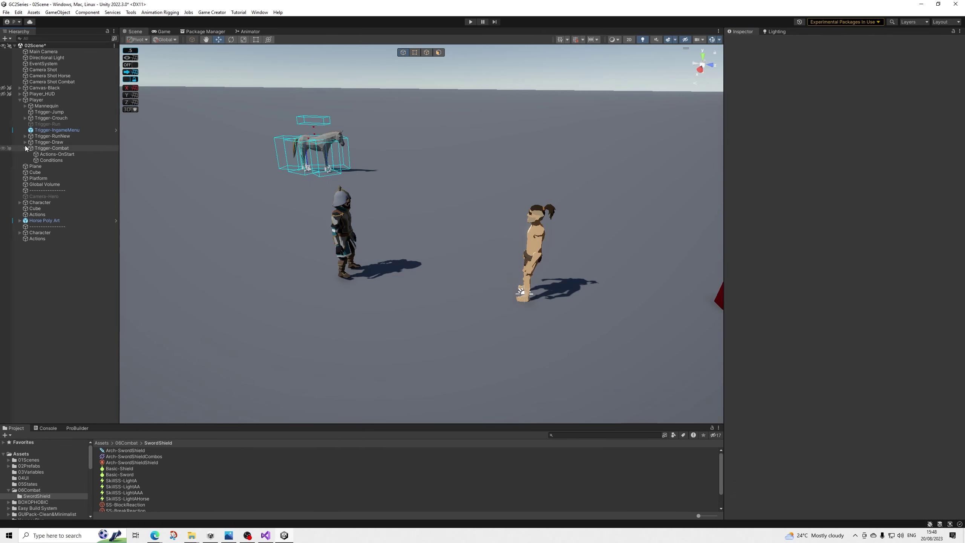
Collapse the Trigger-Combat object in the hierarchy and clear the selection
left_click(21, 147)
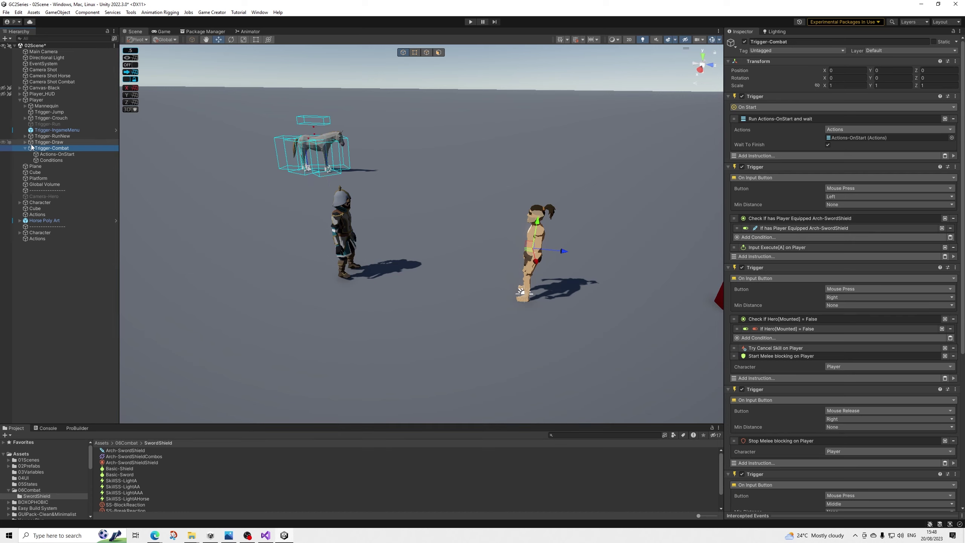
left_click(26, 148)
left_click(75, 269)
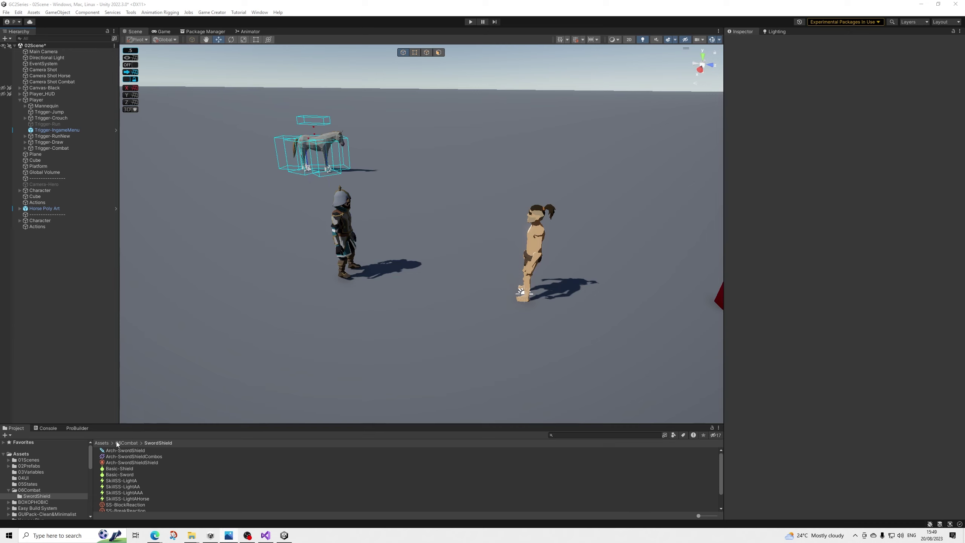
Add a new Boolean variable to the Hero global name variables in the 03Variables folder
left_click(44, 471)
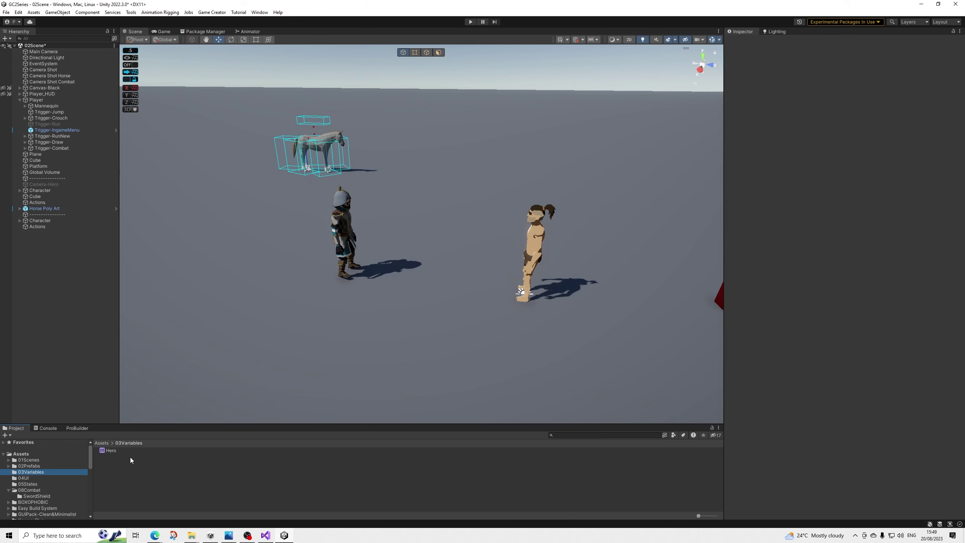
left_click(116, 452)
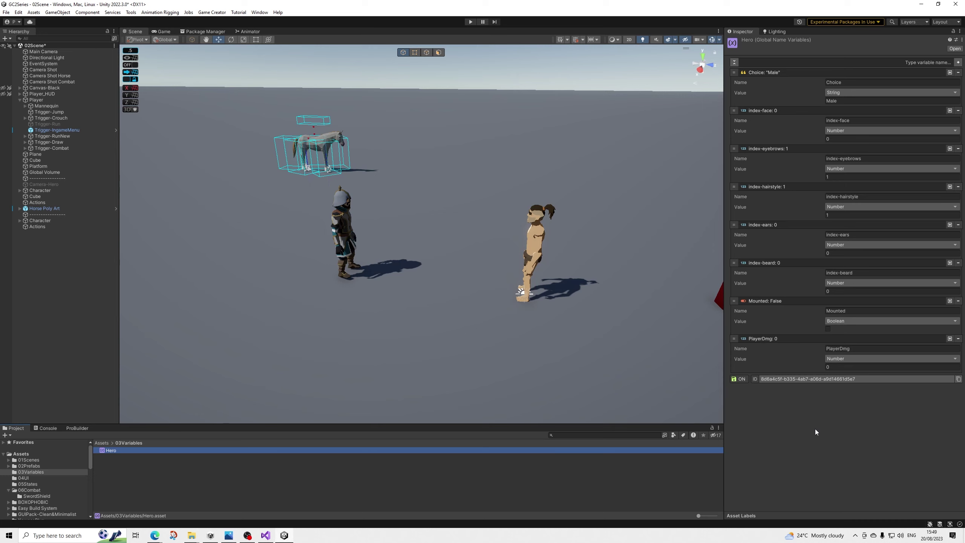
left_click(958, 63)
left_click(842, 397)
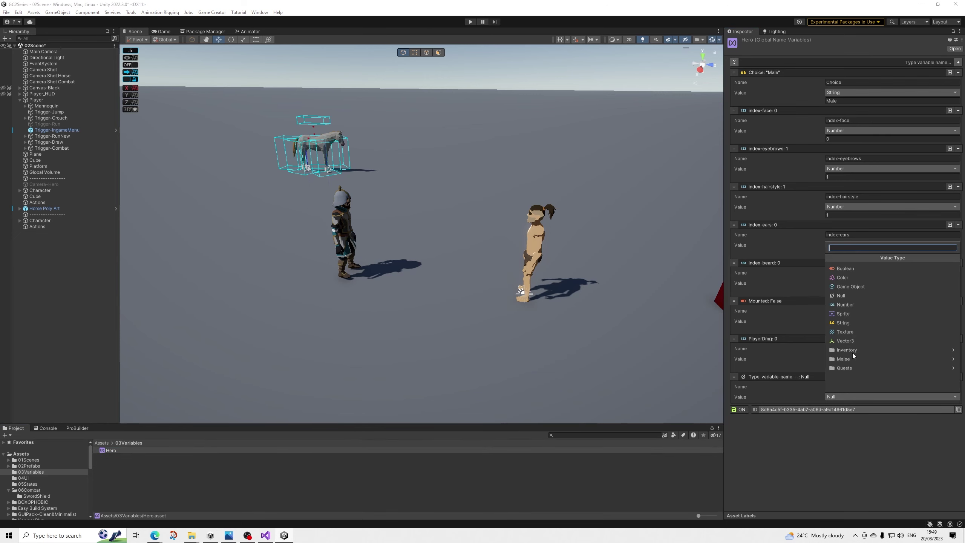
left_click(845, 278)
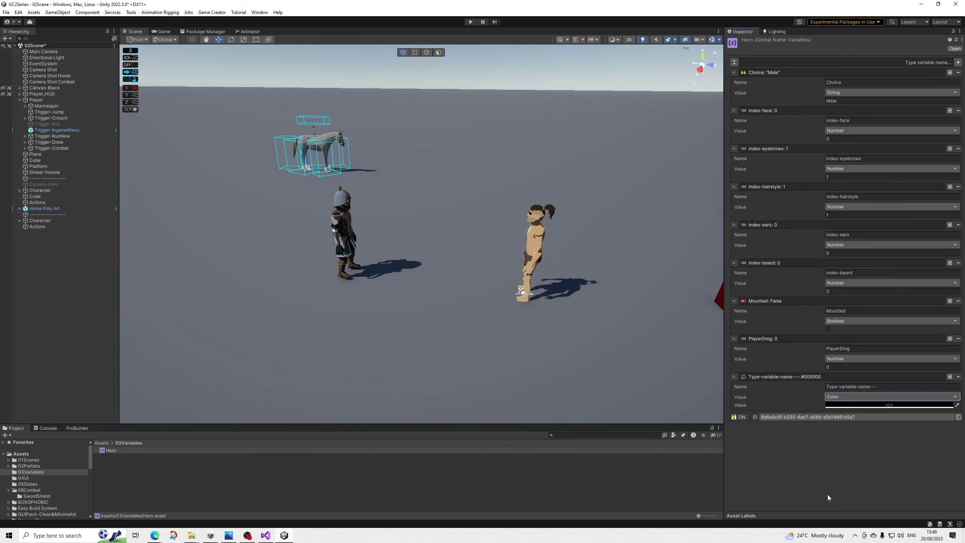
left_click(837, 397)
left_click(840, 270)
Name the new Hero variable DeathFinishersEnabled and set its value to true
left_click(847, 387)
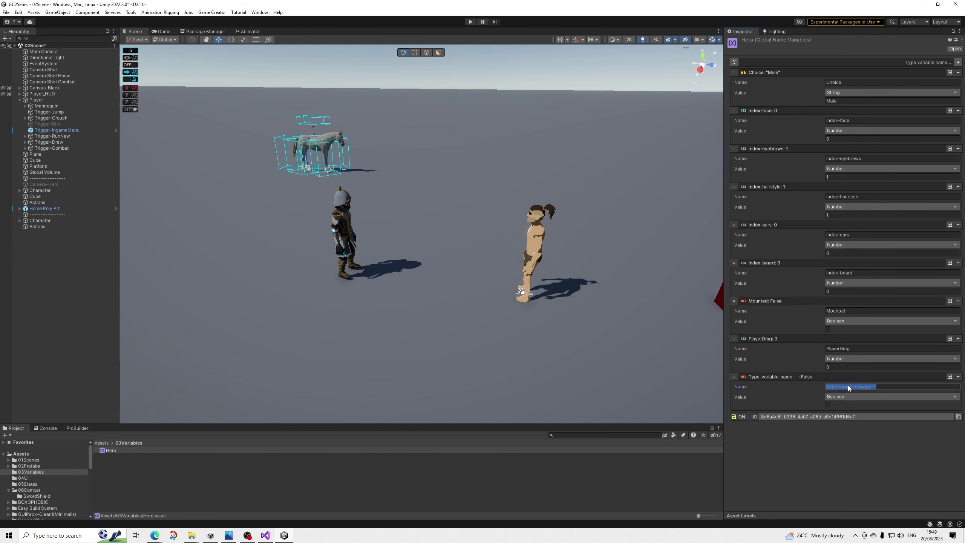
type("Playe")
key("BackSpace")
key("BackSpace")
key("BackSpace")
key("BackSpace")
key("BackSpace")
type("DeathFinishersEnabled")
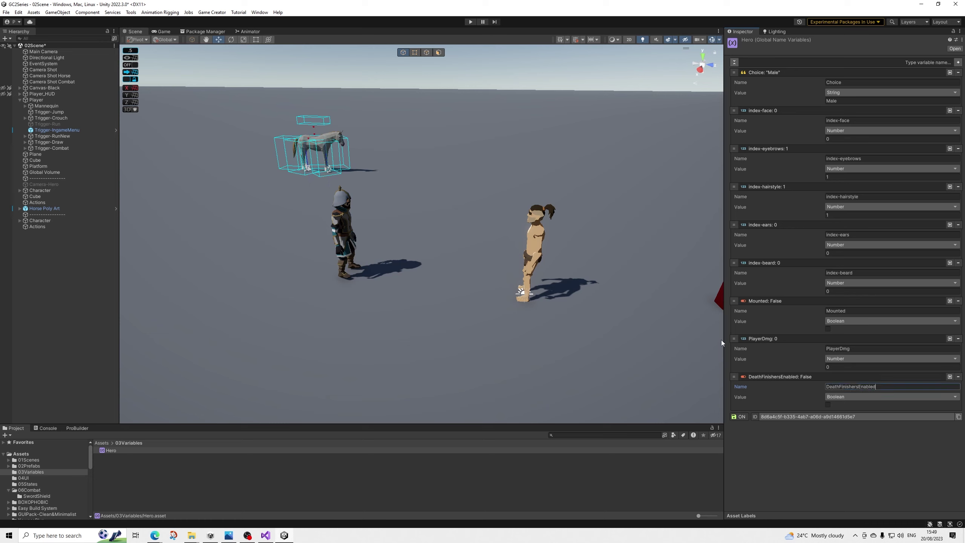
left_click(827, 404)
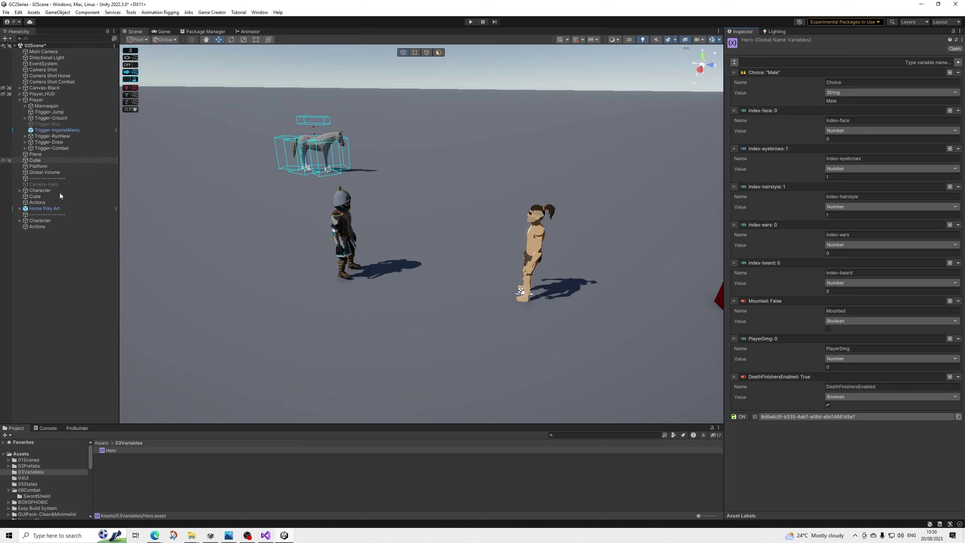
Add a second Trigger component to the enemy Character, collapsing its existing Character, Trigger and Traits components
left_click(41, 227)
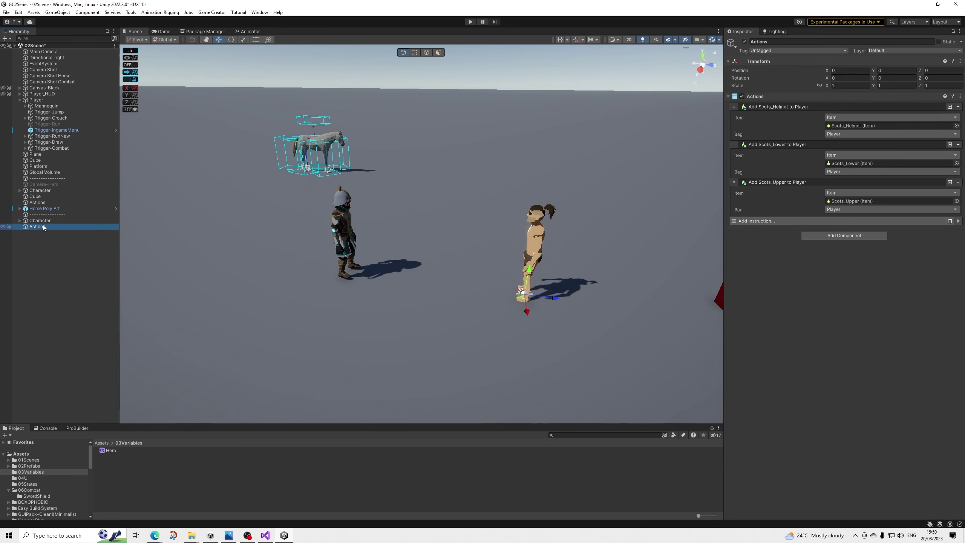
left_click(49, 220)
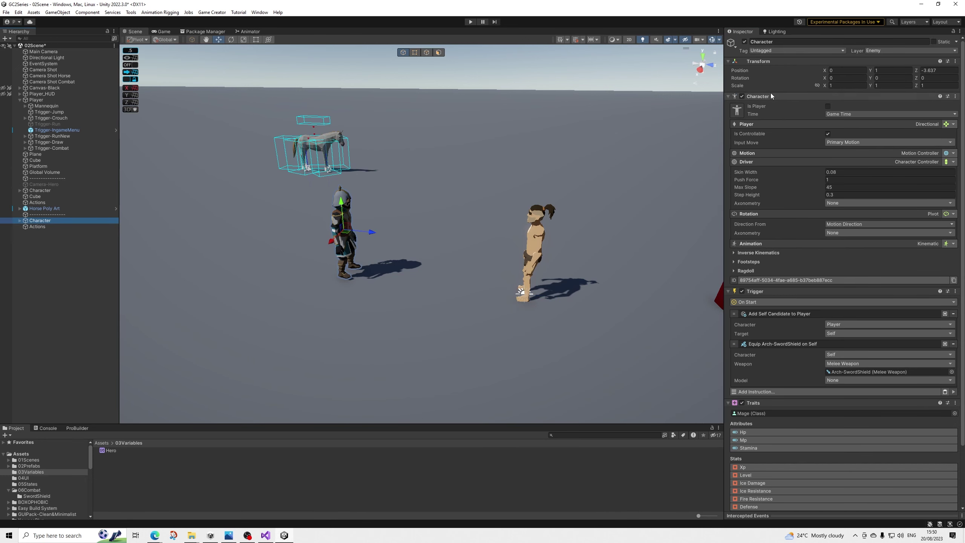
left_click(771, 96)
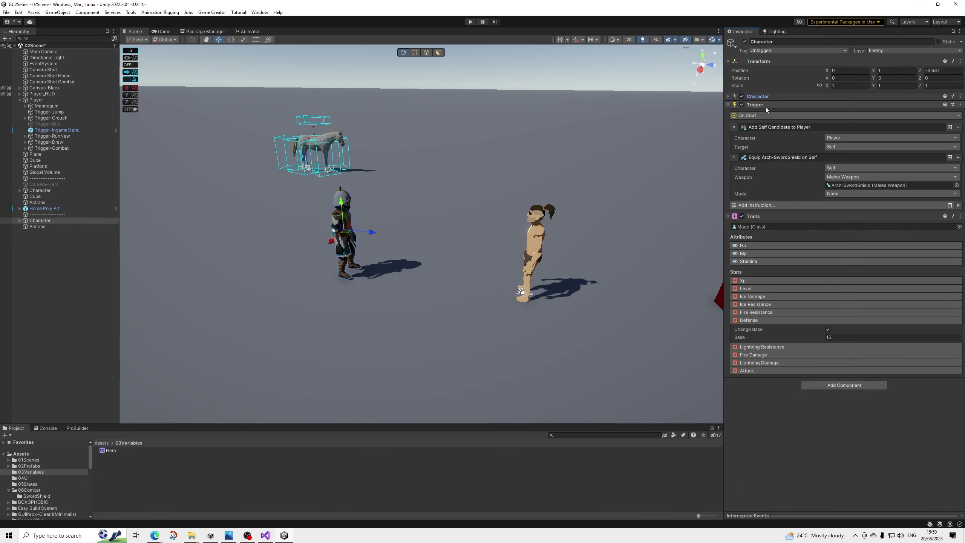
left_click(767, 105)
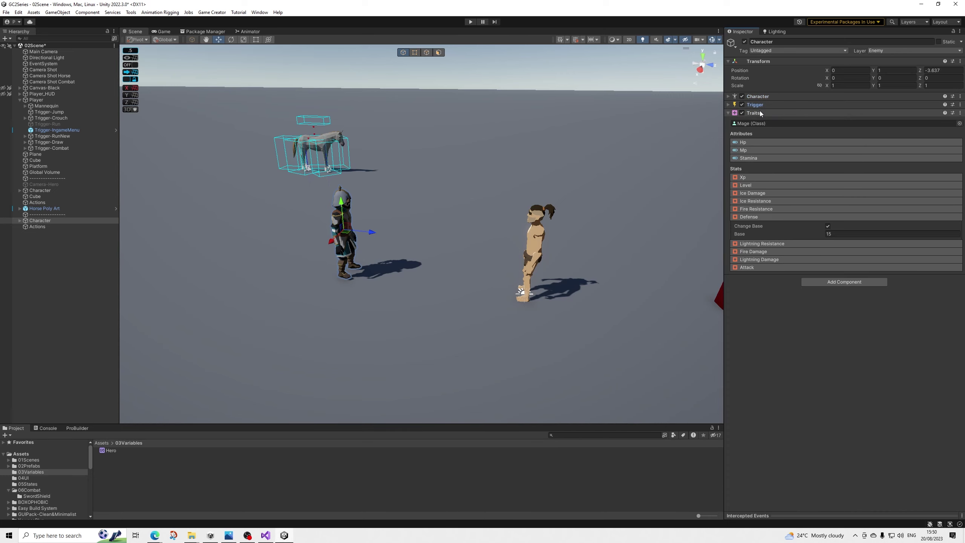
left_click(760, 114)
left_click(822, 123)
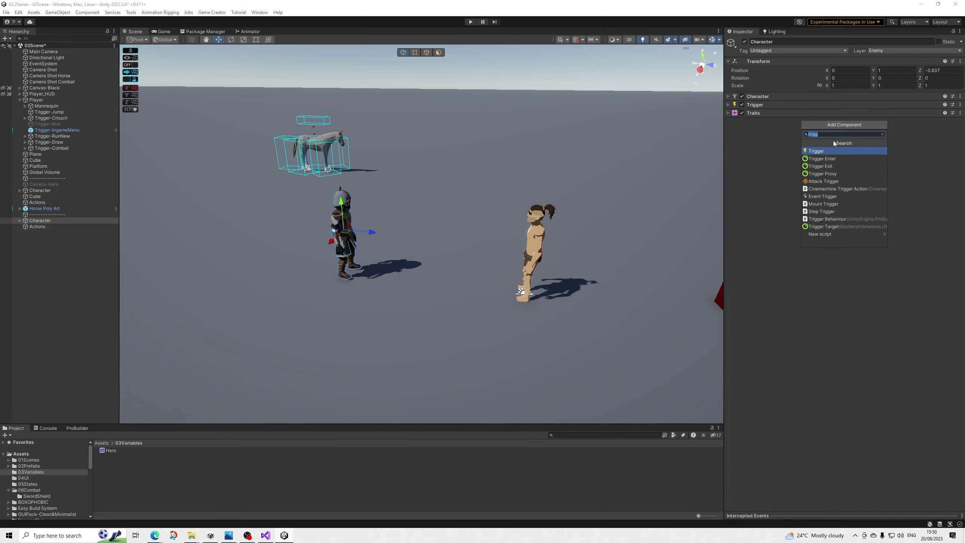
left_click(813, 152)
left_click(754, 122)
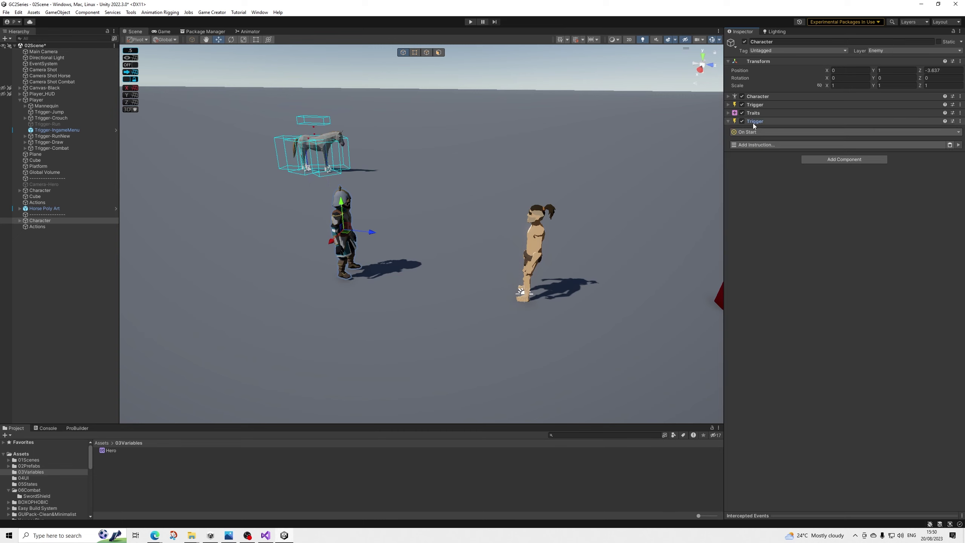
Set the new trigger's event to On Attribute Change, with Self as target and HP as attribute
left_click(782, 131)
type("attribu")
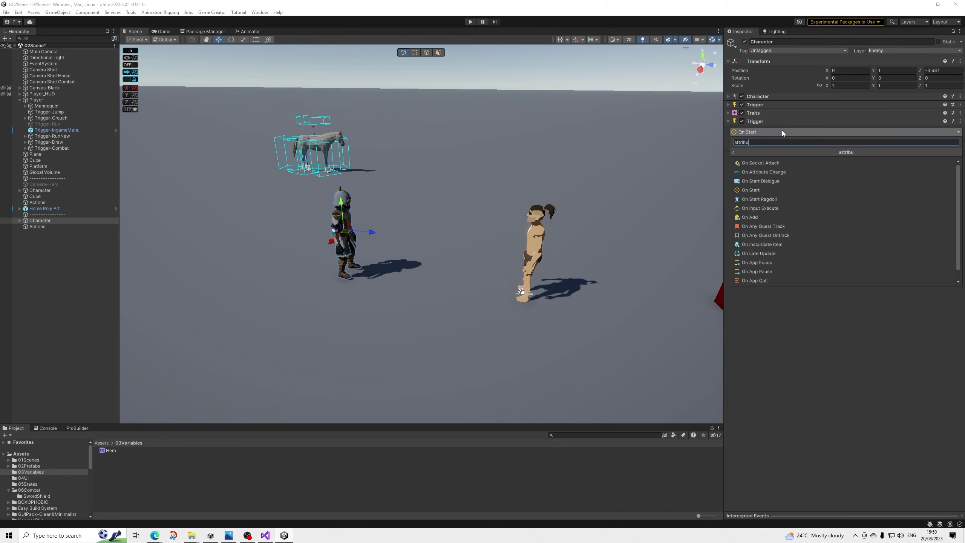
key("Down")
key("Down")
key("Return")
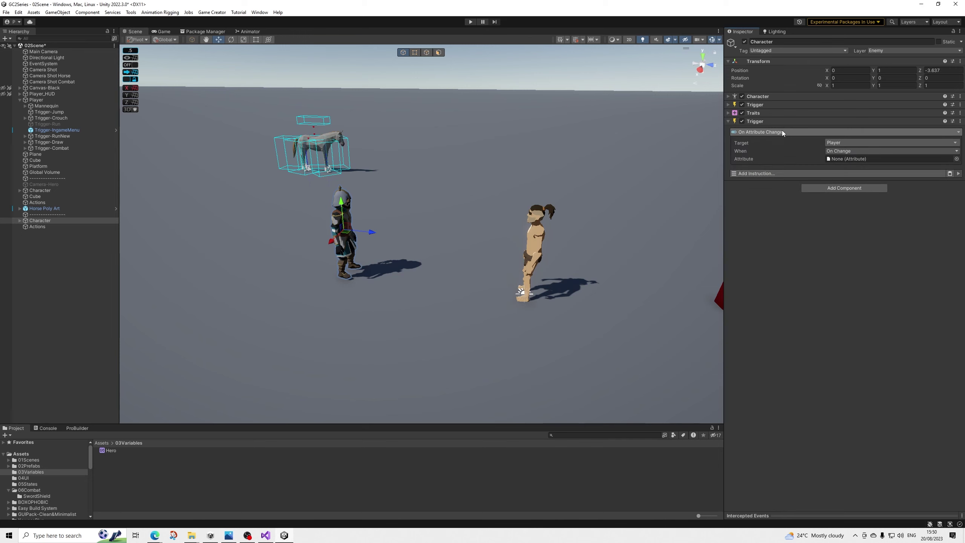
left_click(844, 143)
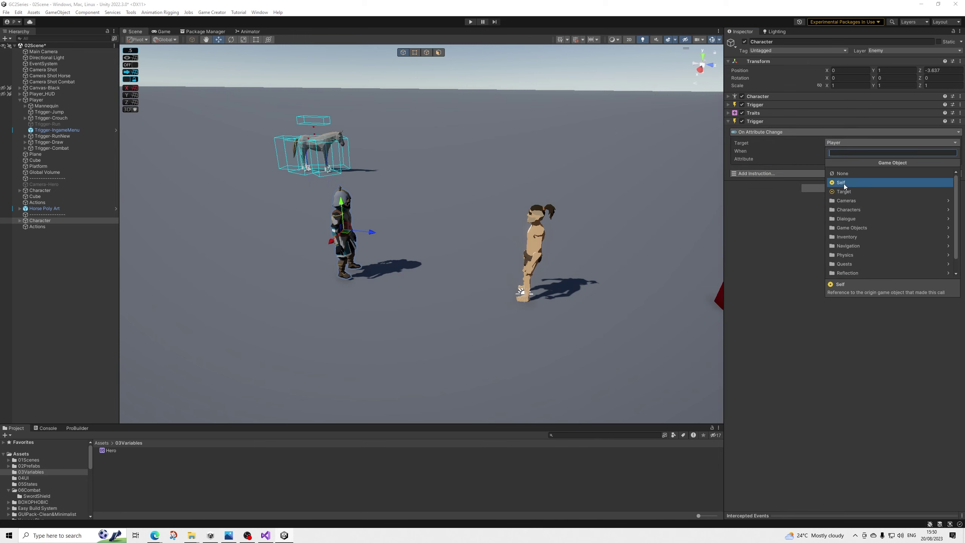
left_click(844, 184)
left_click(957, 159)
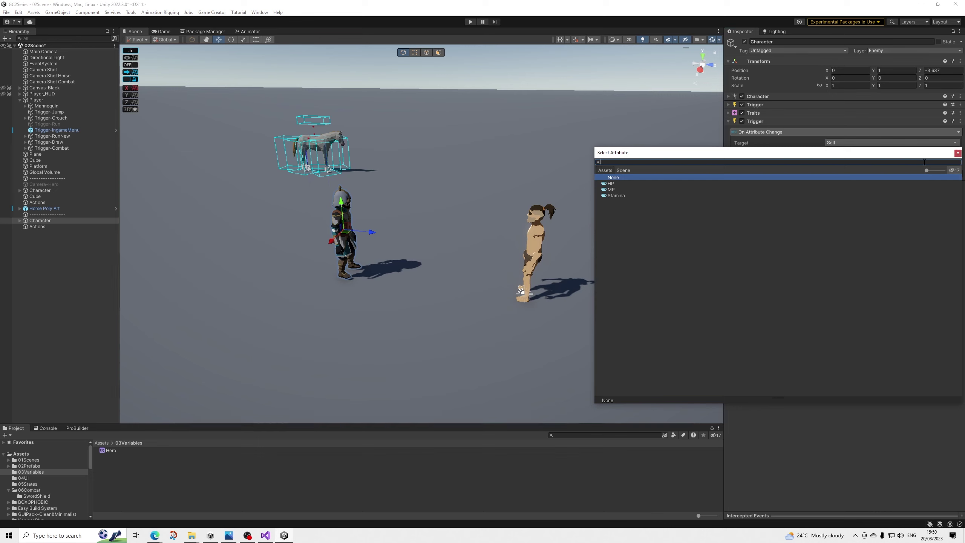
key("Down")
key("Return")
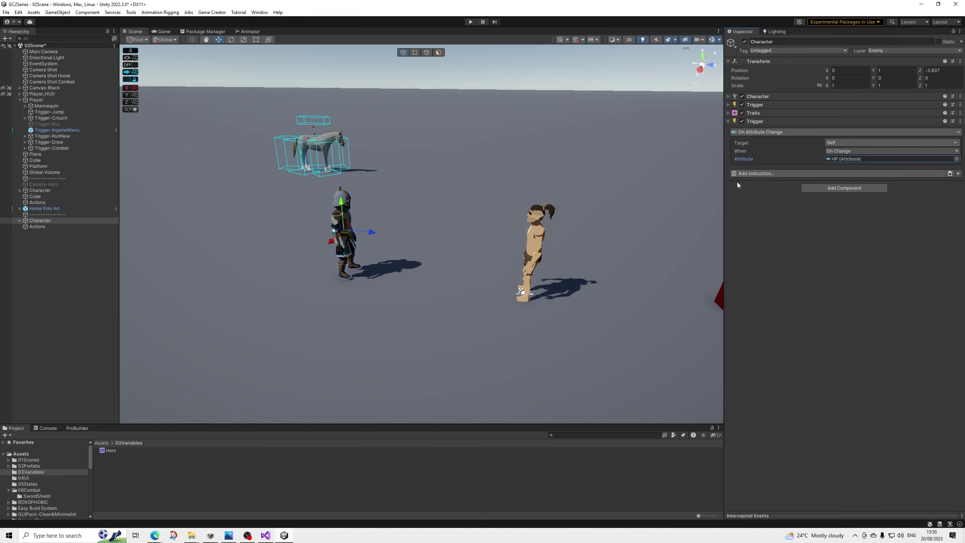
Add a Run Conditions instruction to the enemy's On Attribute Change trigger
left_click(762, 175)
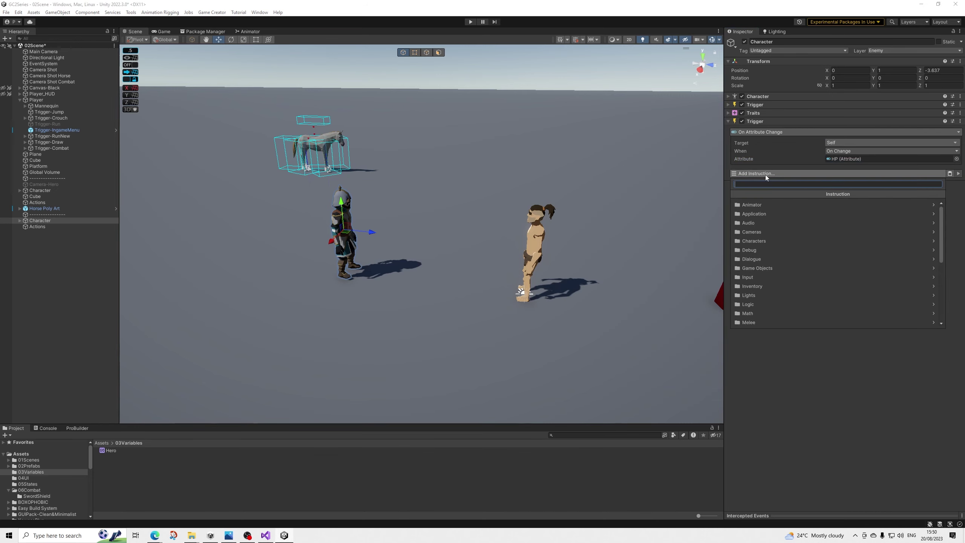
type("run conditions")
key("Return")
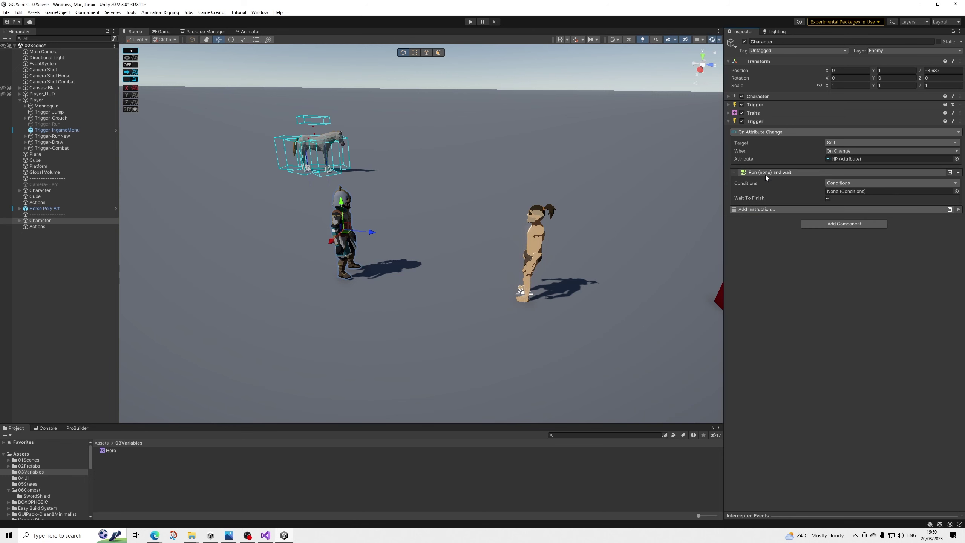
Create a Game Creator Conditions object under the enemy Character and assign it to the trigger's Run Conditions instruction
right_click(40, 220)
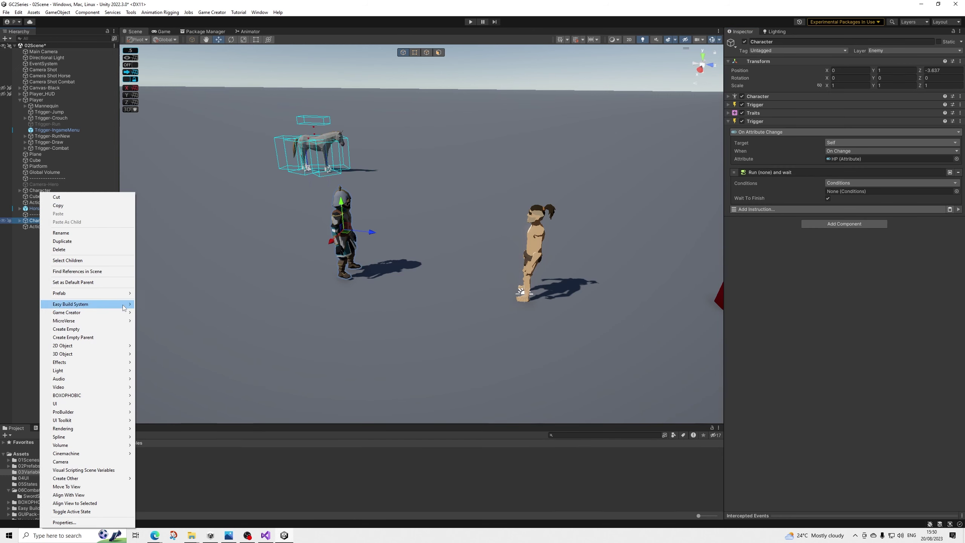
mouse_move(125, 313)
mouse_move(175, 358)
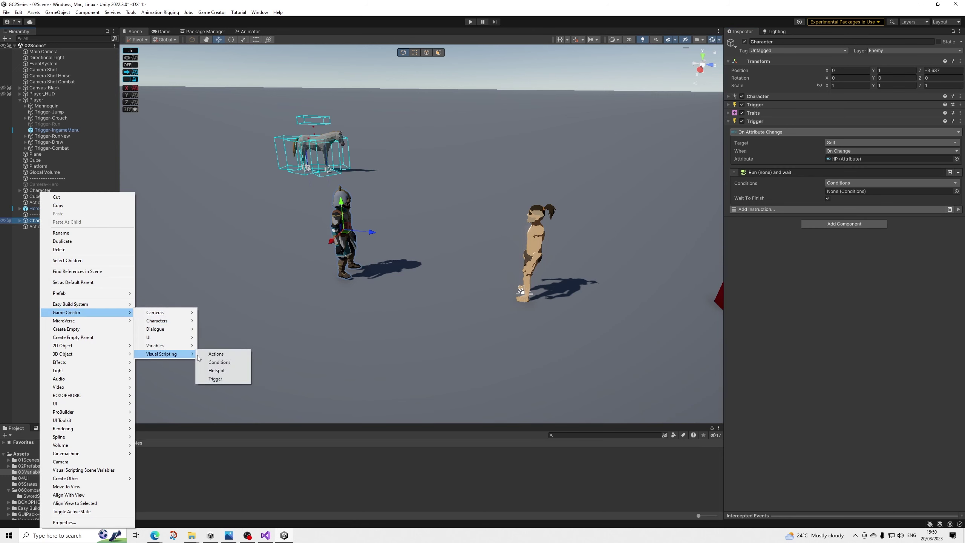
left_click(219, 363)
left_click(56, 237)
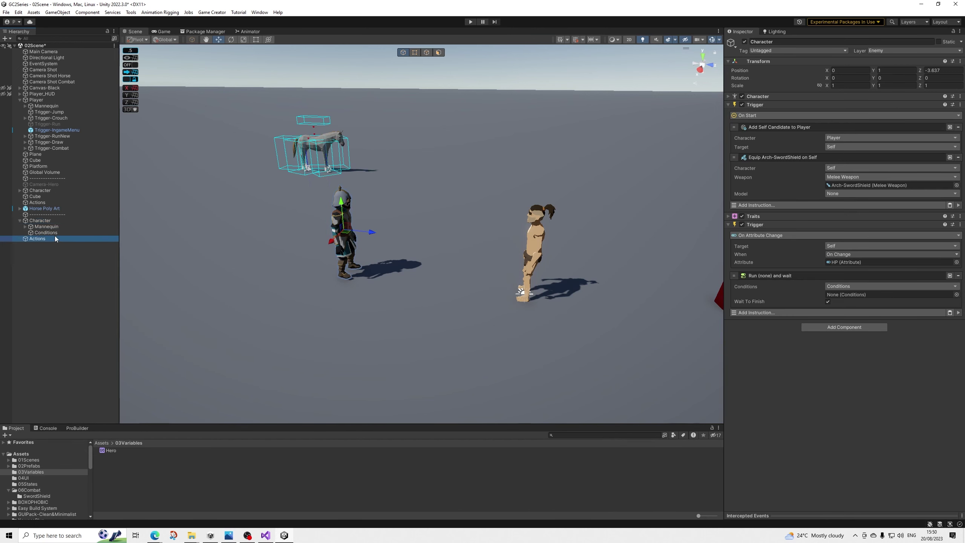
left_click(47, 232)
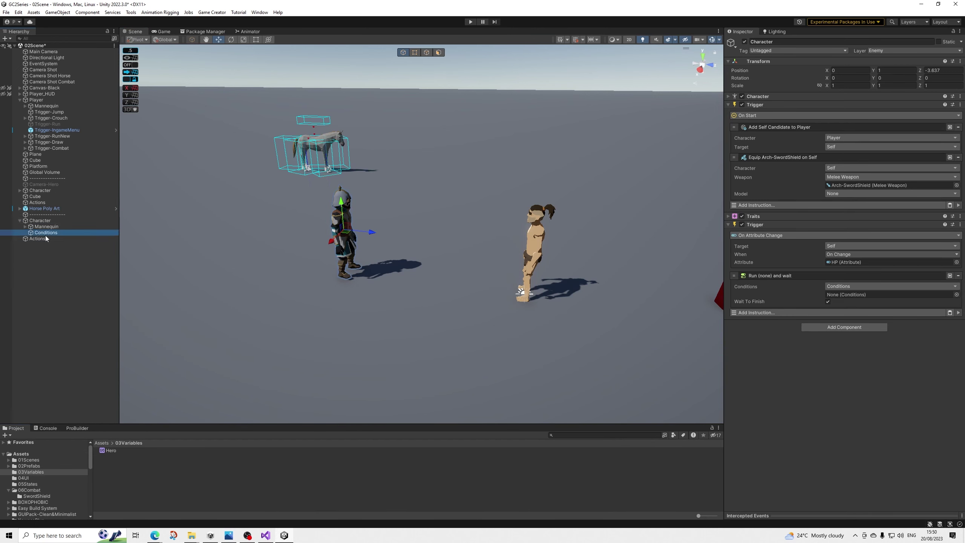
left_click_drag(45, 233, 889, 295)
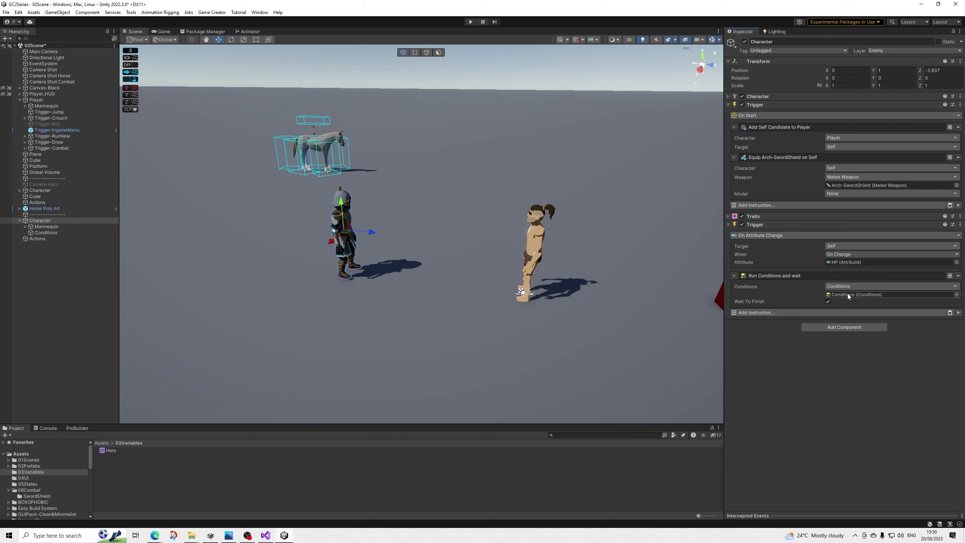
Add a Compare Attribute condition to the Conditions object's branch, with Self as Traits and HP as attribute
left_click(52, 233)
left_click(756, 108)
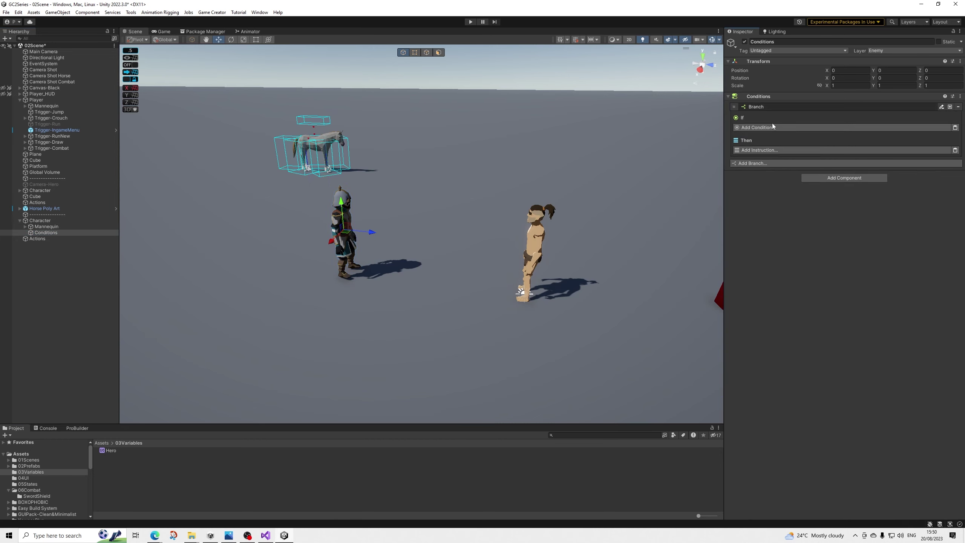
left_click(766, 128)
type("attribu")
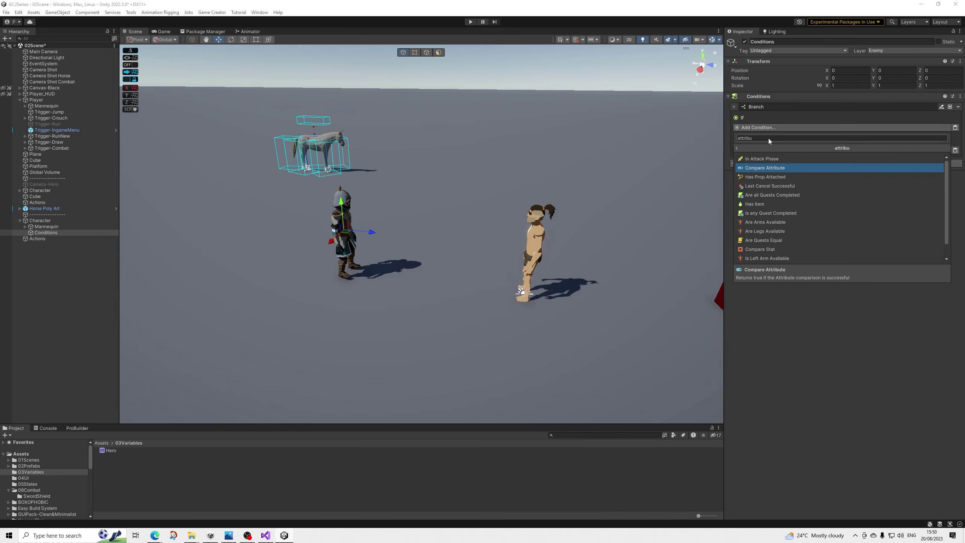
left_click(765, 168)
left_click(831, 137)
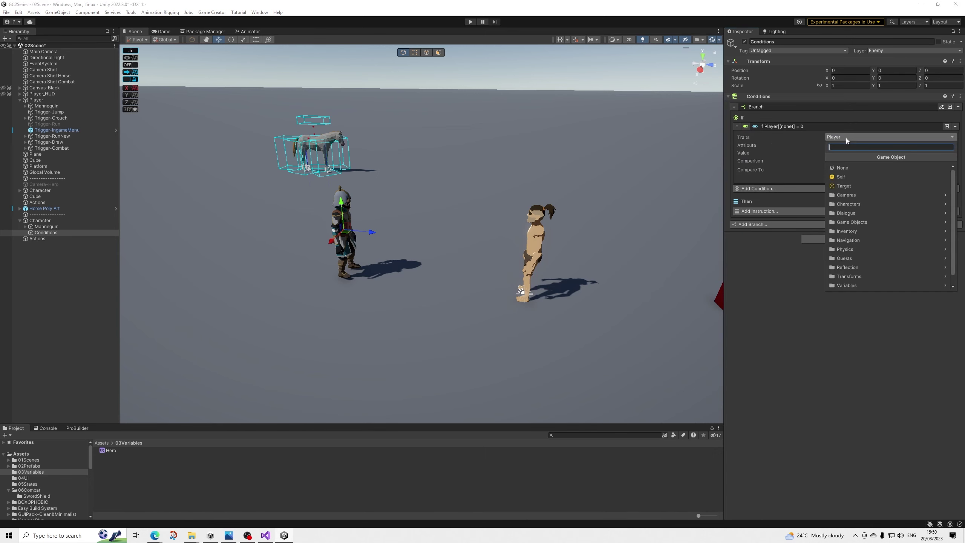
left_click(847, 178)
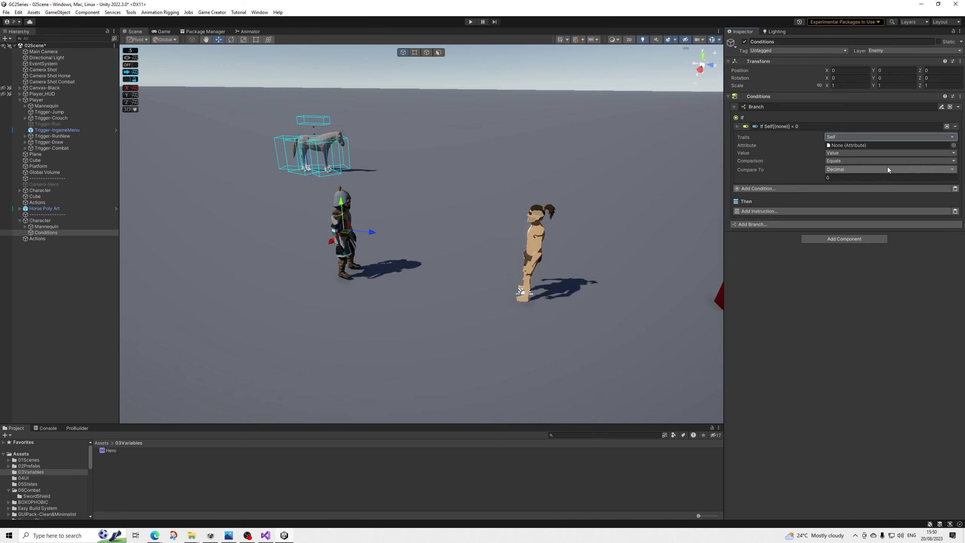
left_click(955, 146)
left_click(626, 170)
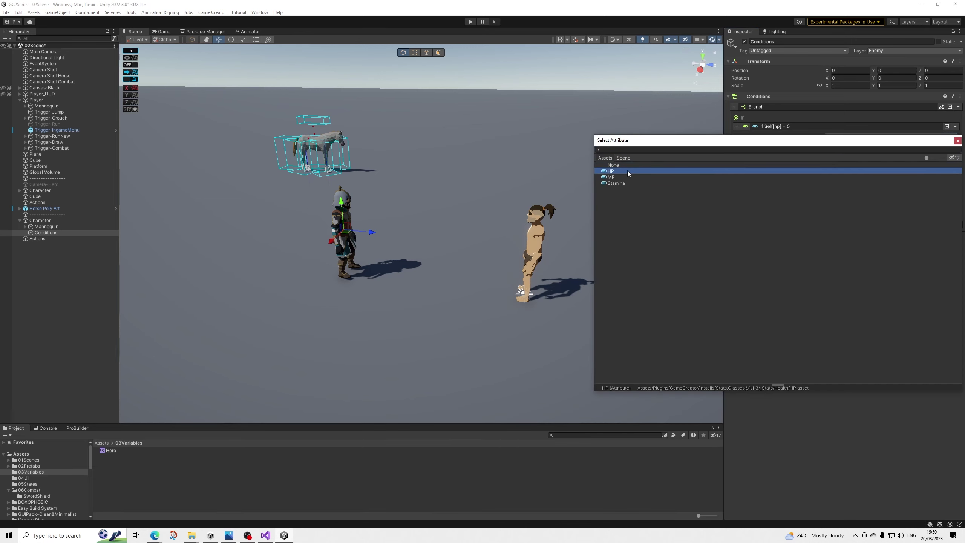
Switch the condition's Traits source to Character and assign the enemy Character object
left_click(833, 137)
left_click(855, 201)
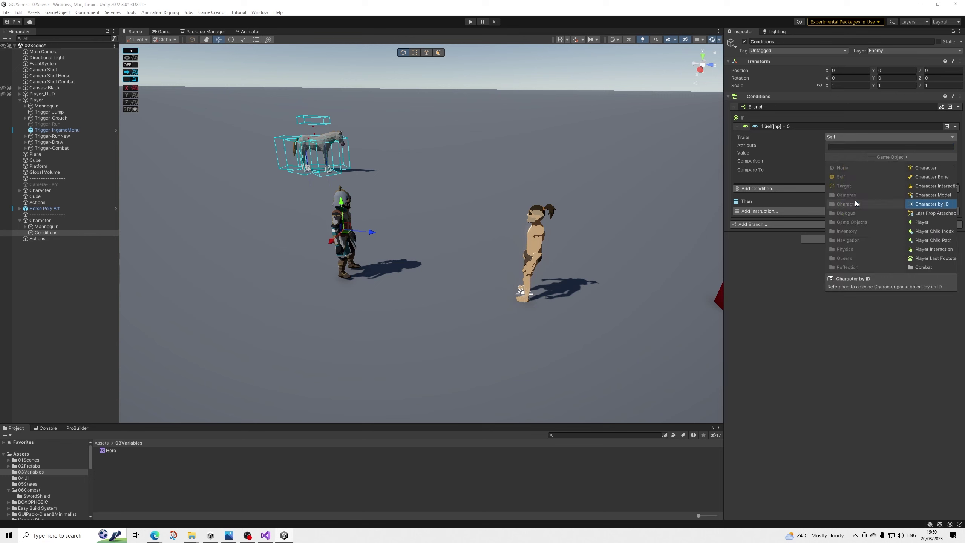
left_click(853, 169)
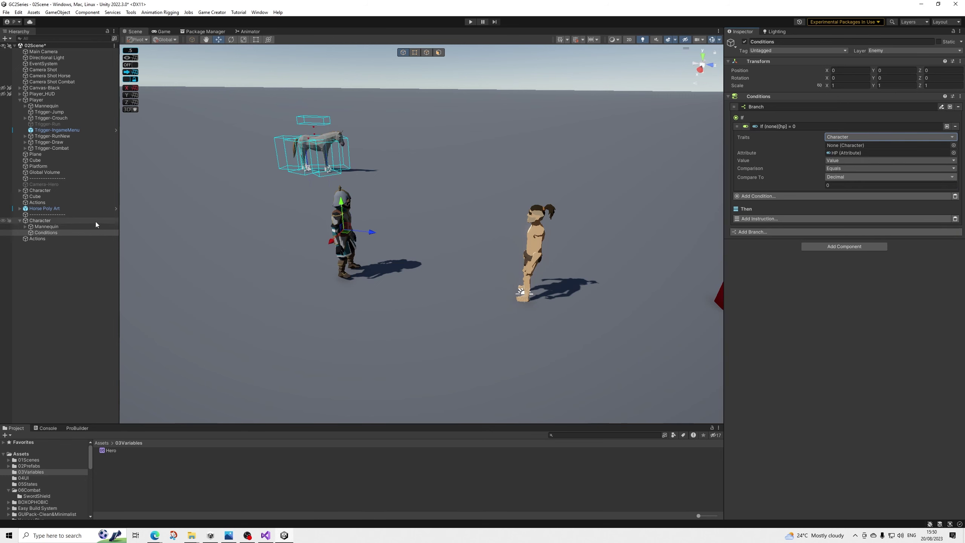
left_click_drag(56, 222, 859, 145)
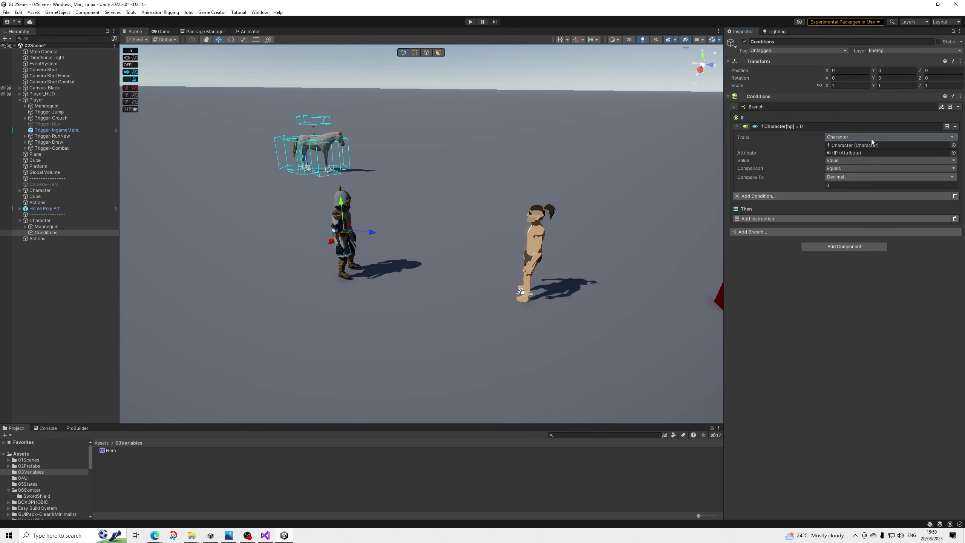
Set the HP condition's comparison to Less Or Equal and add a Play Melee Skill instruction to the branch
left_click(835, 169)
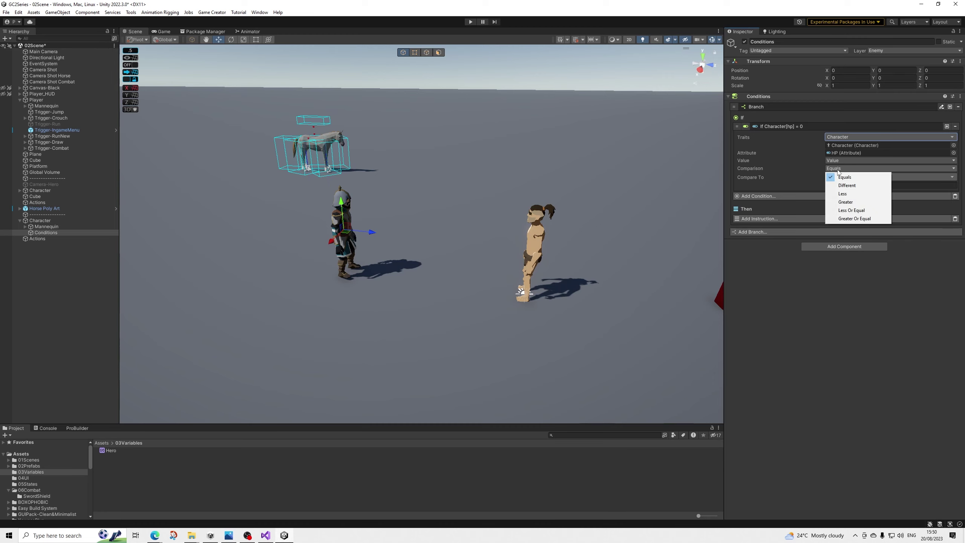
left_click(850, 211)
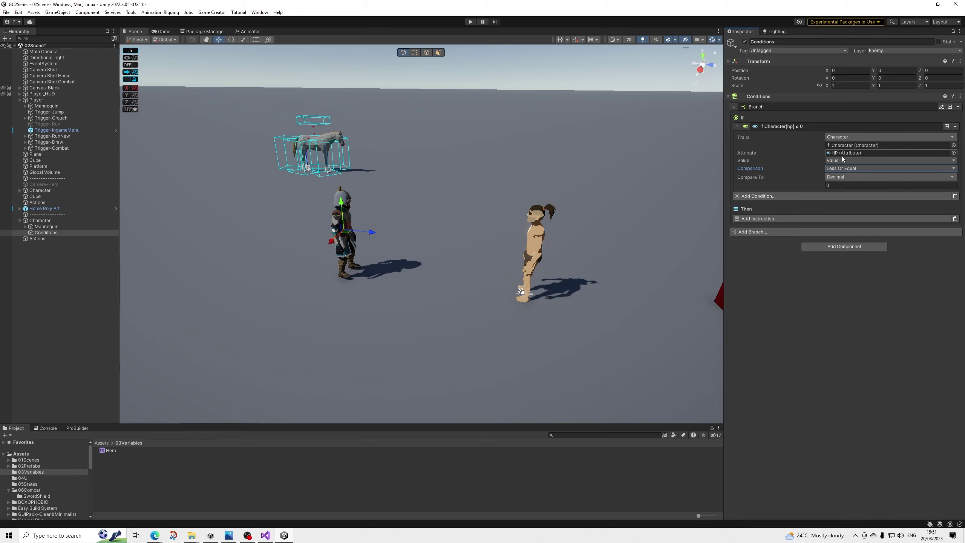
left_click(762, 219)
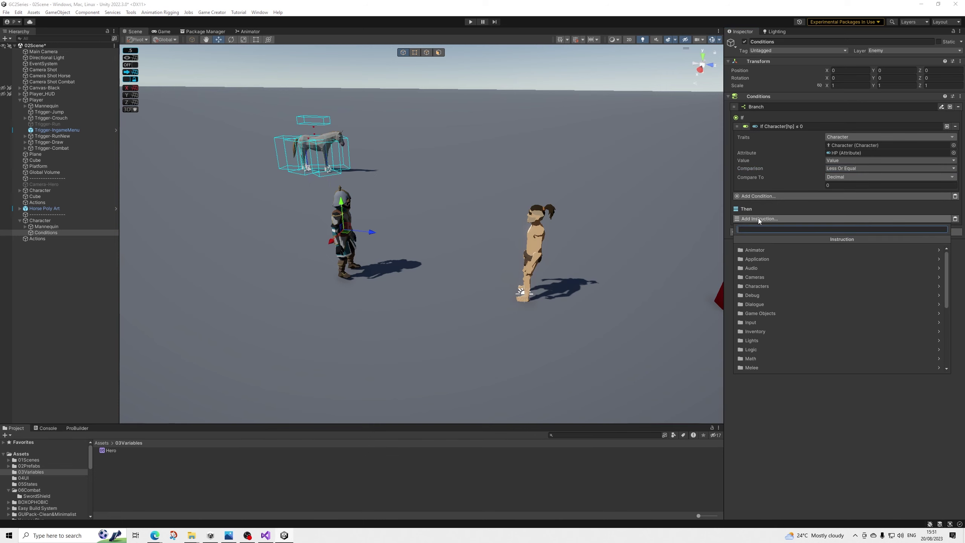
type("skill")
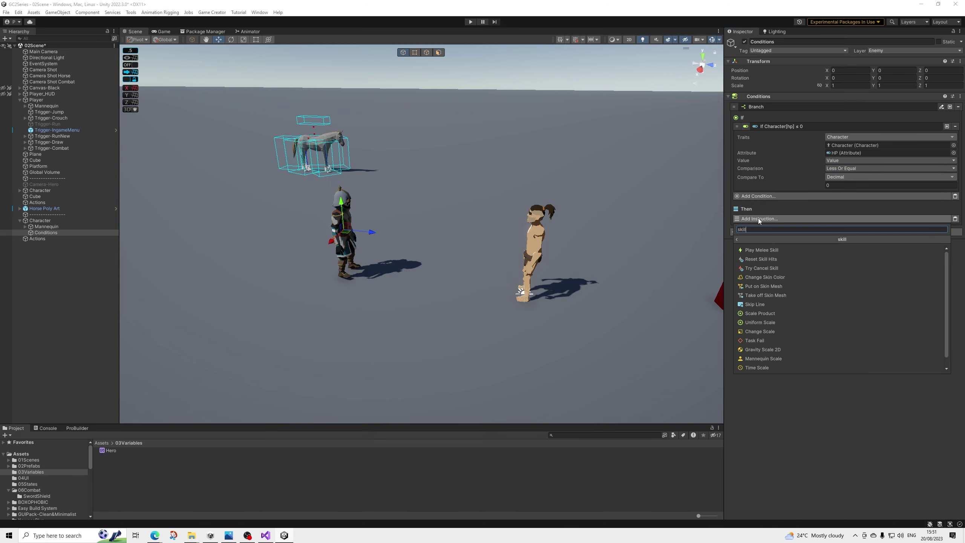
key("Return")
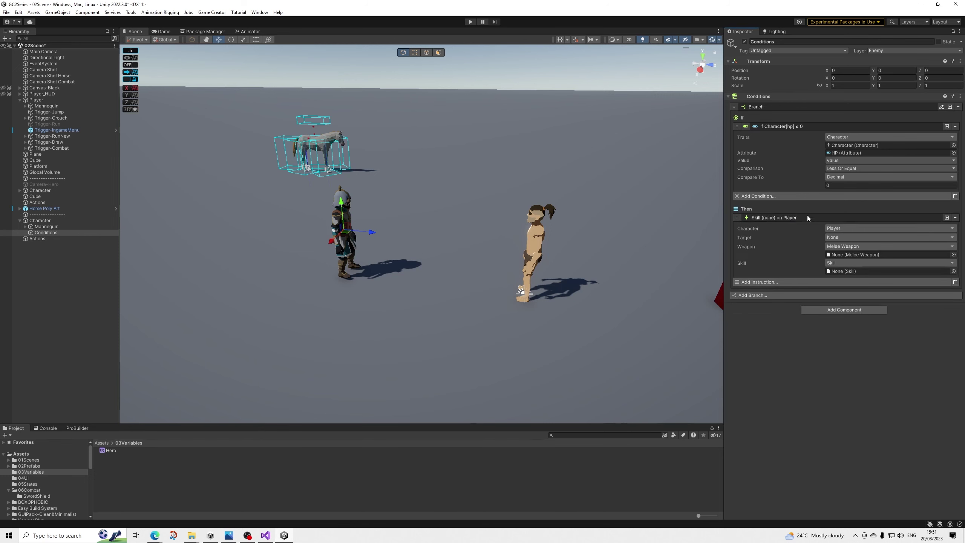
Set the skill instruction's Target to Character and assign the enemy Character object
left_click(842, 237)
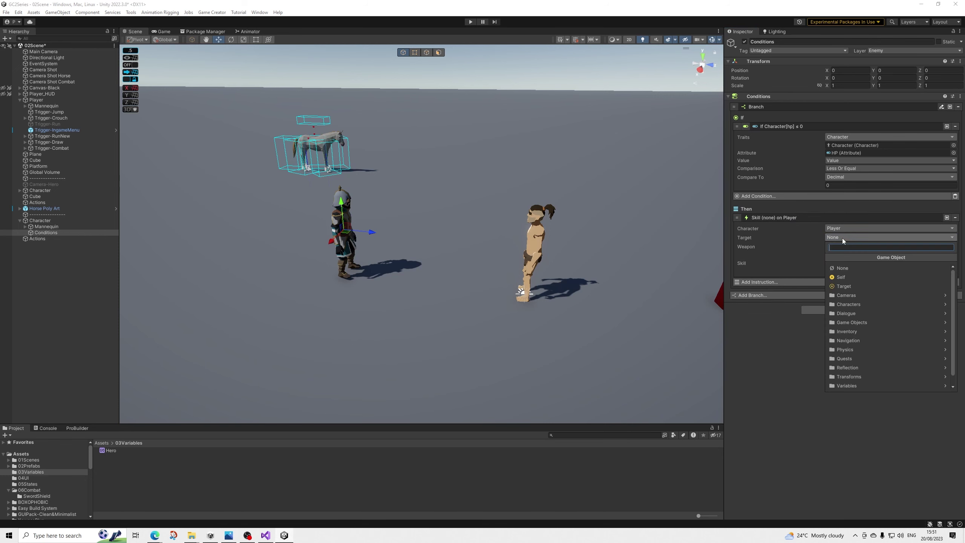
left_click(846, 305)
left_click(855, 269)
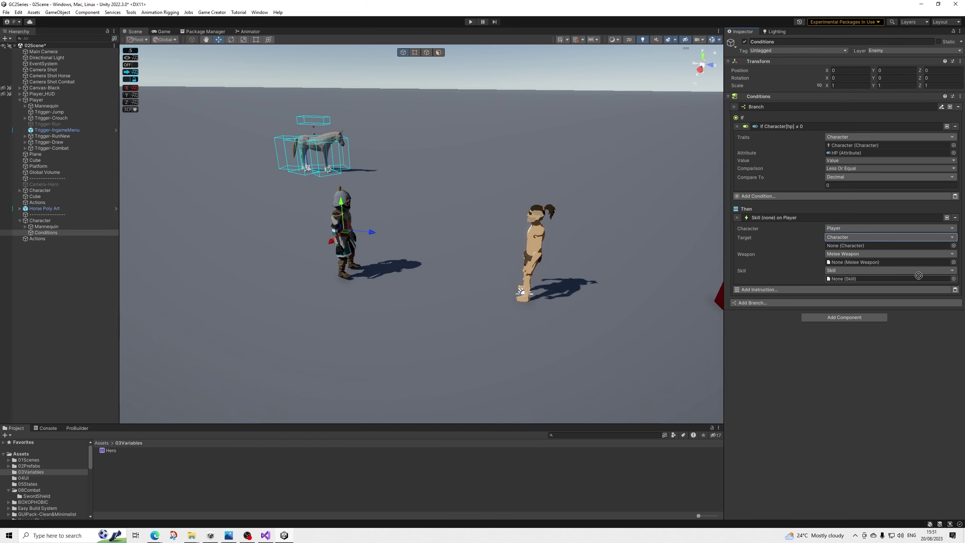
left_click_drag(866, 262, 857, 247)
Set the skill instruction's Weapon source to the melee Current Equipped option
left_click(851, 261)
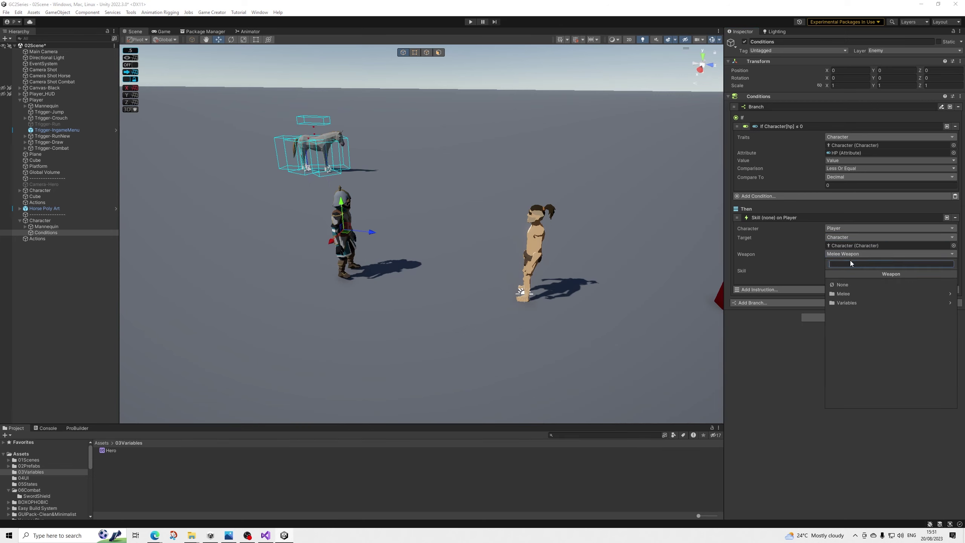
left_click(841, 293)
left_click(857, 285)
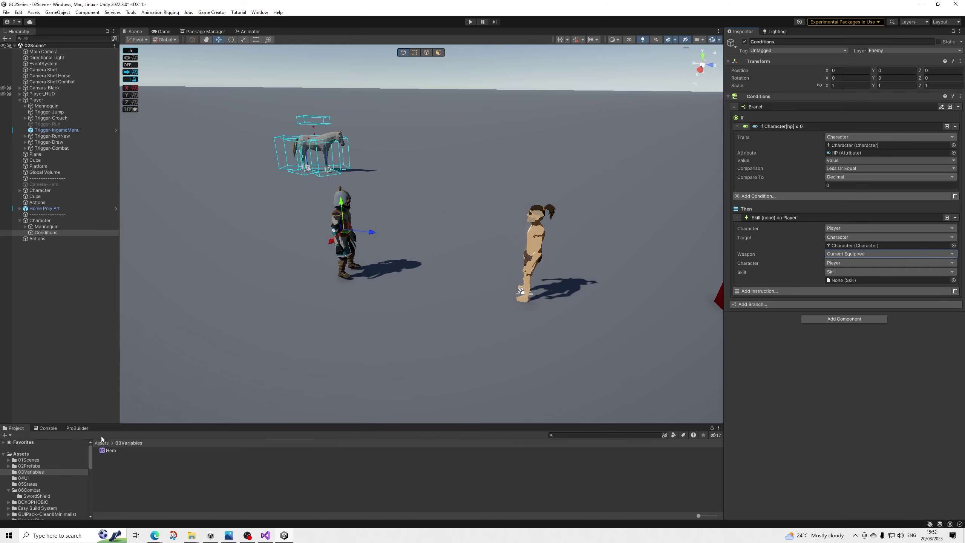
Create a Game Creator melee Skill asset named Skill-Finisher01 in the 06Combat/SwordShield folder
left_click(32, 490)
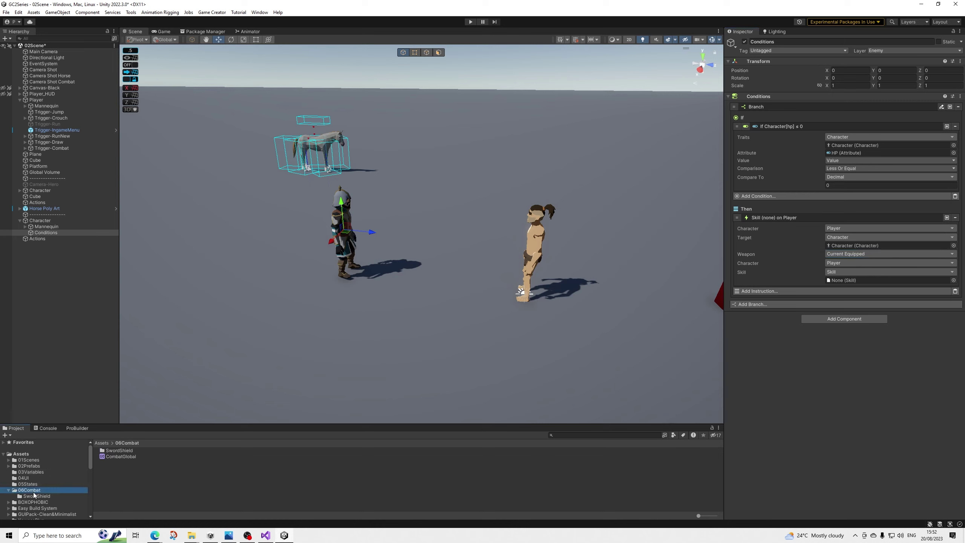
left_click(36, 496)
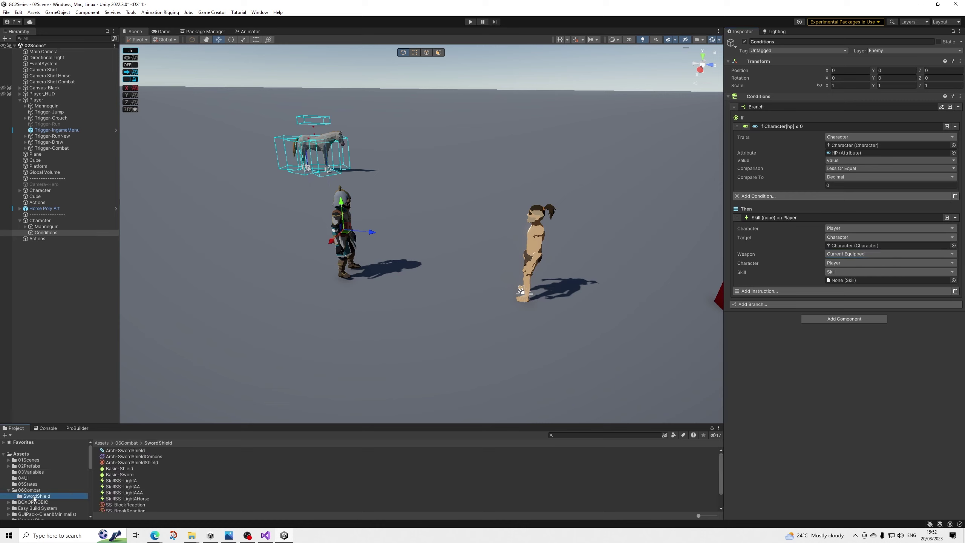
scroll(129, 474, "down", 1)
right_click(133, 472)
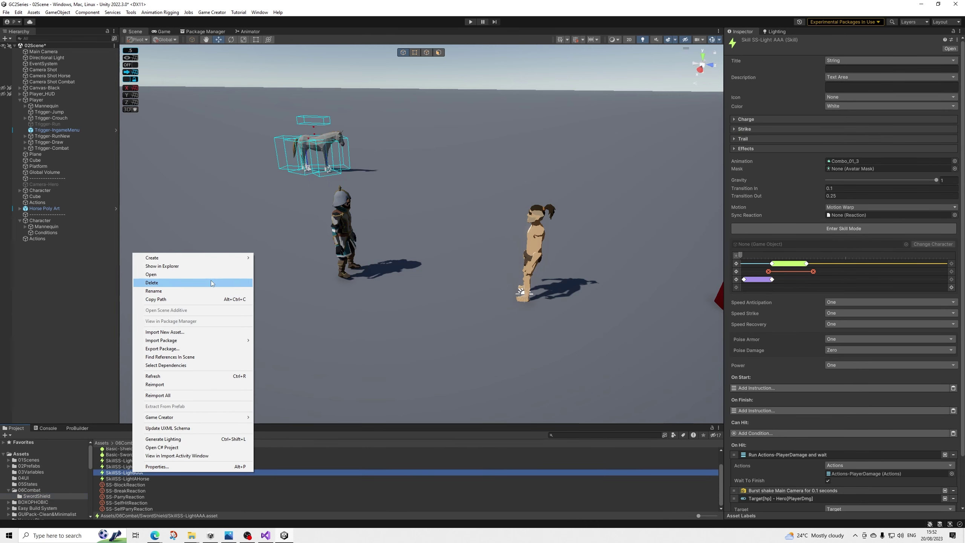
mouse_move(226, 256)
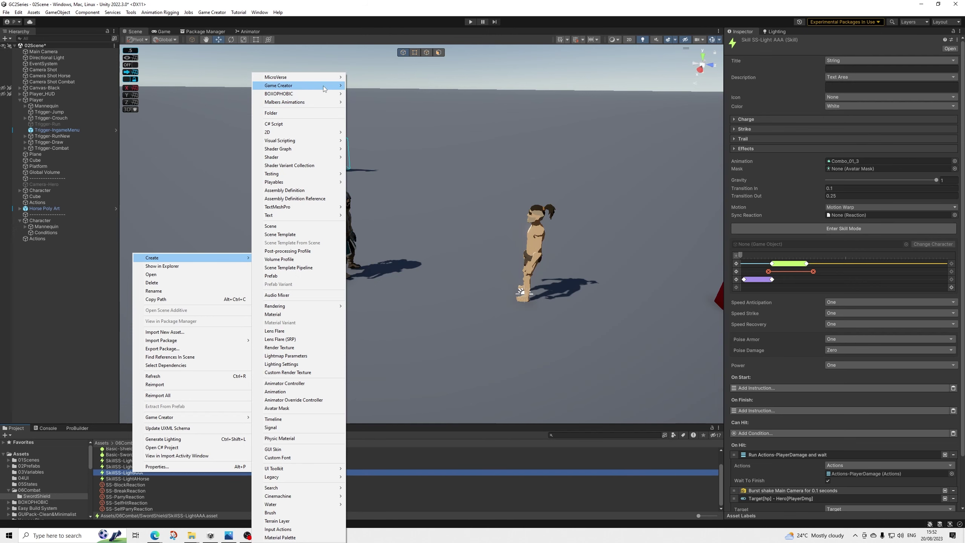
mouse_move(324, 89)
mouse_move(378, 146)
left_click(418, 146)
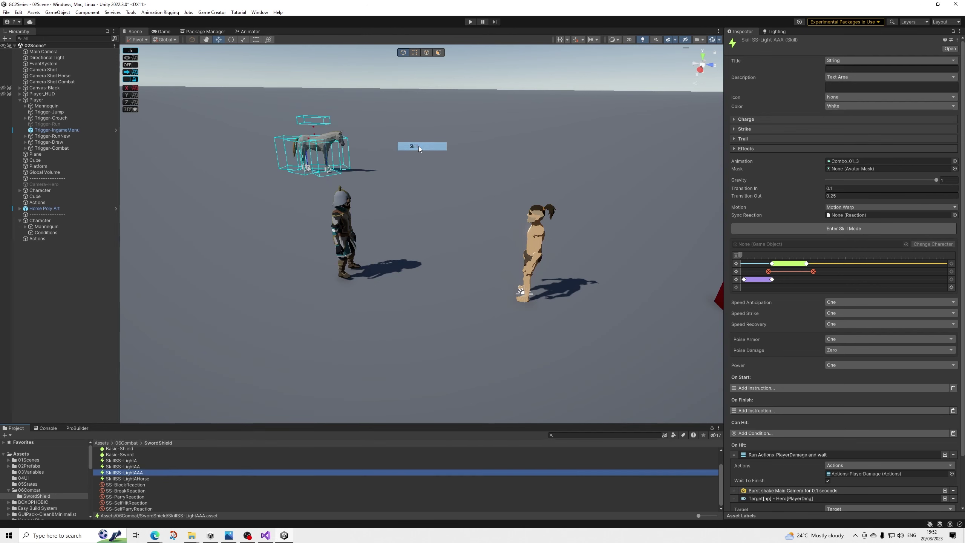
key("End")
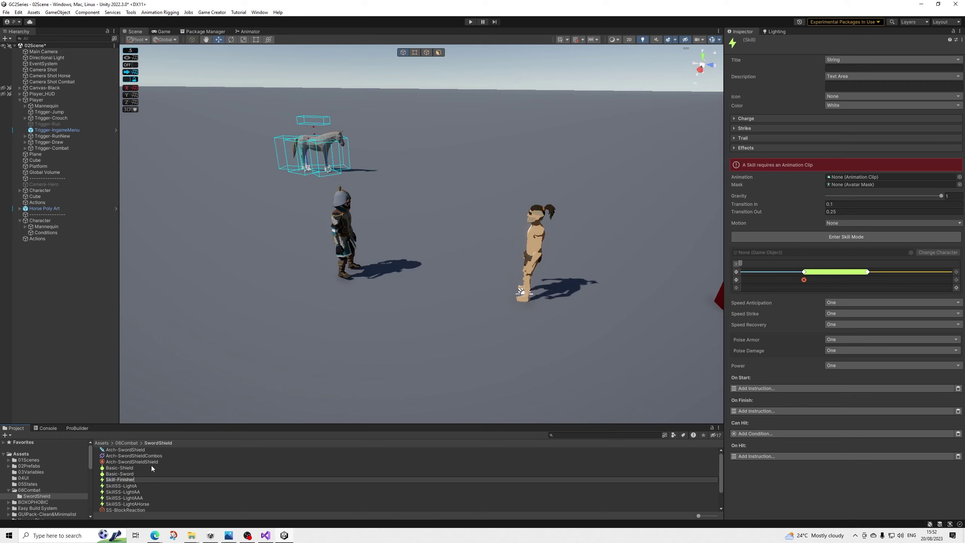
type("-Finisher01")
key("Return")
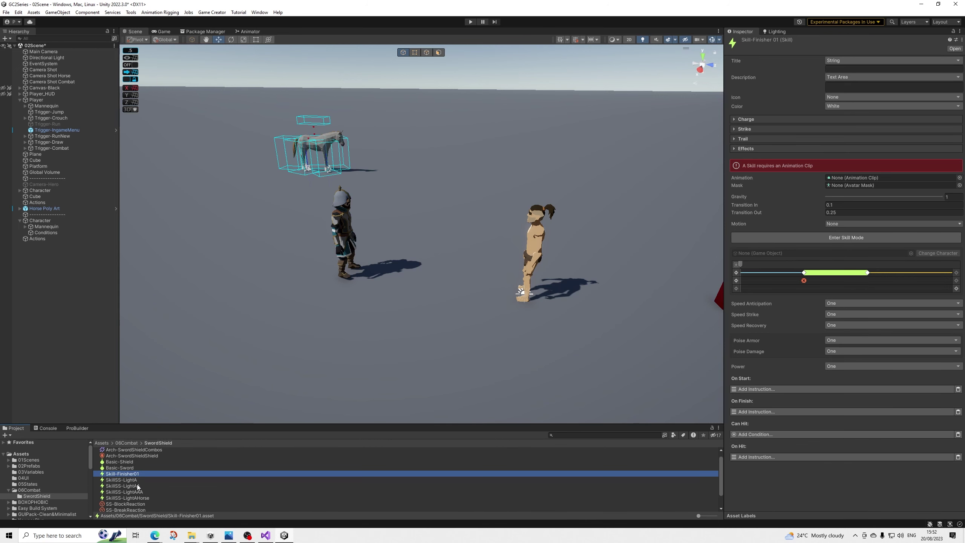
Create a Game Creator melee Reaction asset named Reaction-Finisher01 in the SwordShield folder
right_click(138, 474)
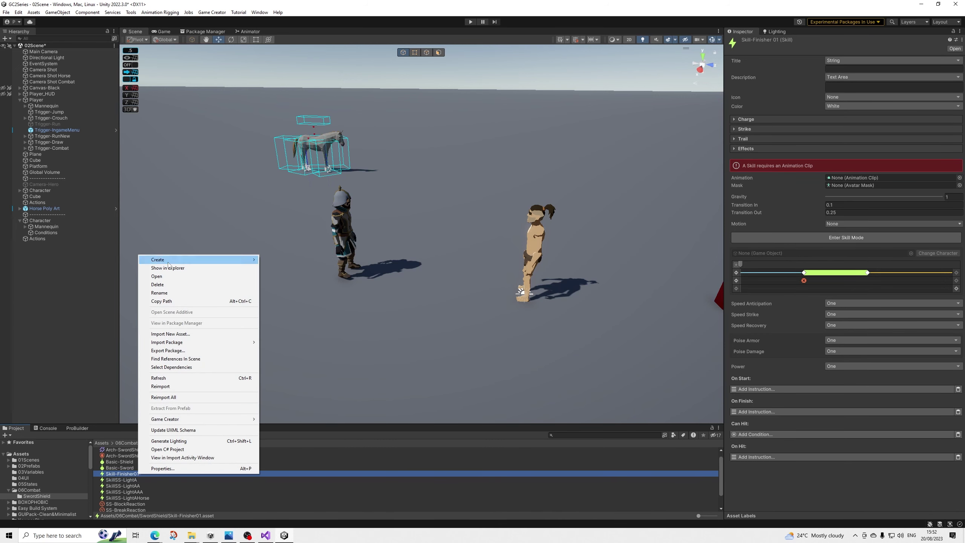
mouse_move(169, 263)
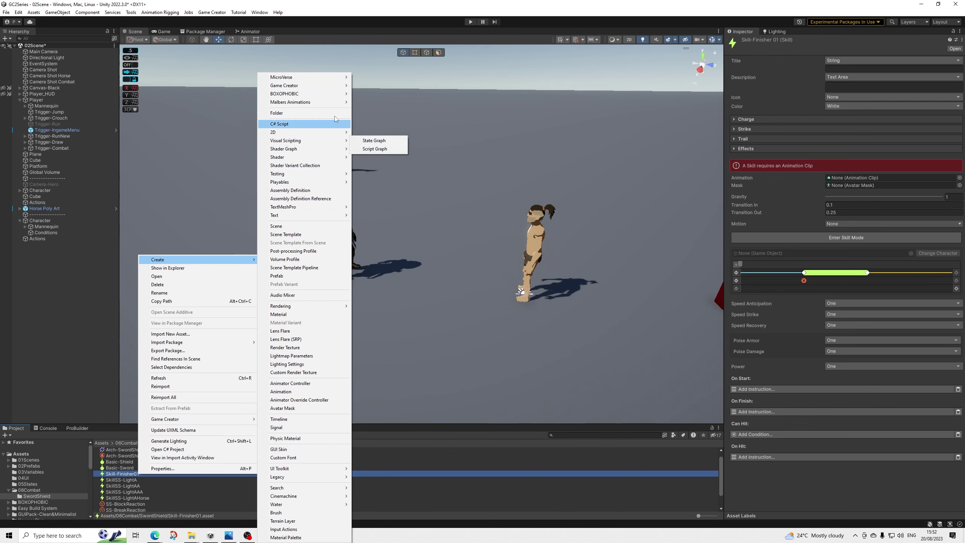
mouse_move(336, 86)
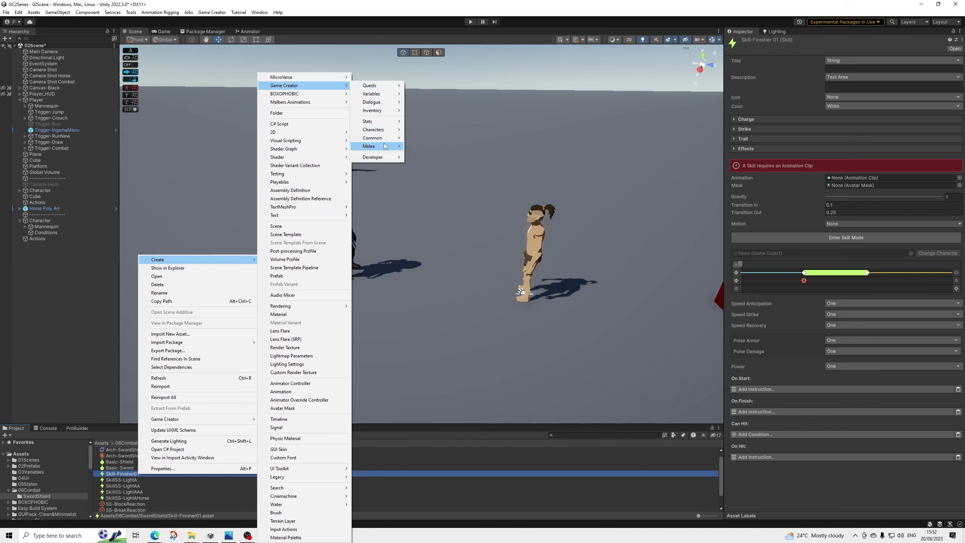
mouse_move(384, 146)
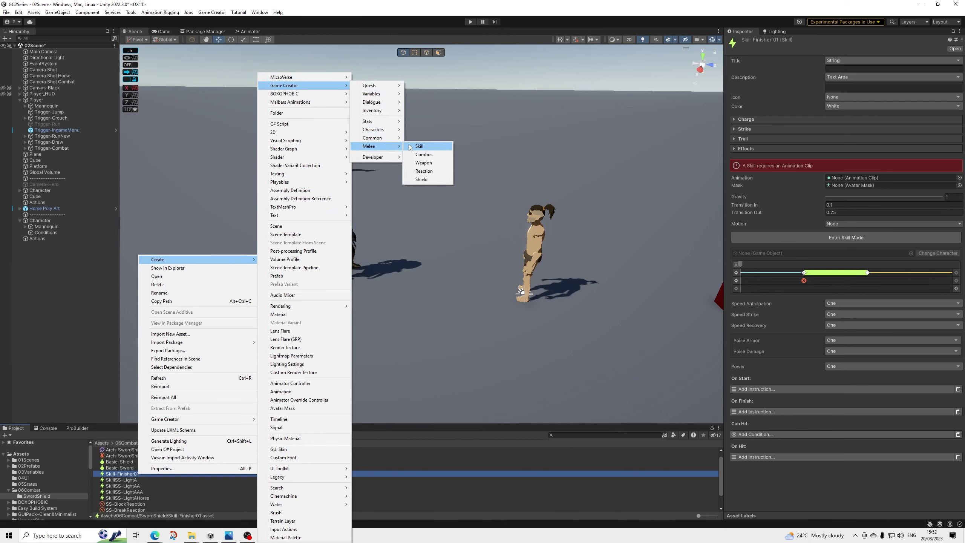
left_click(424, 171)
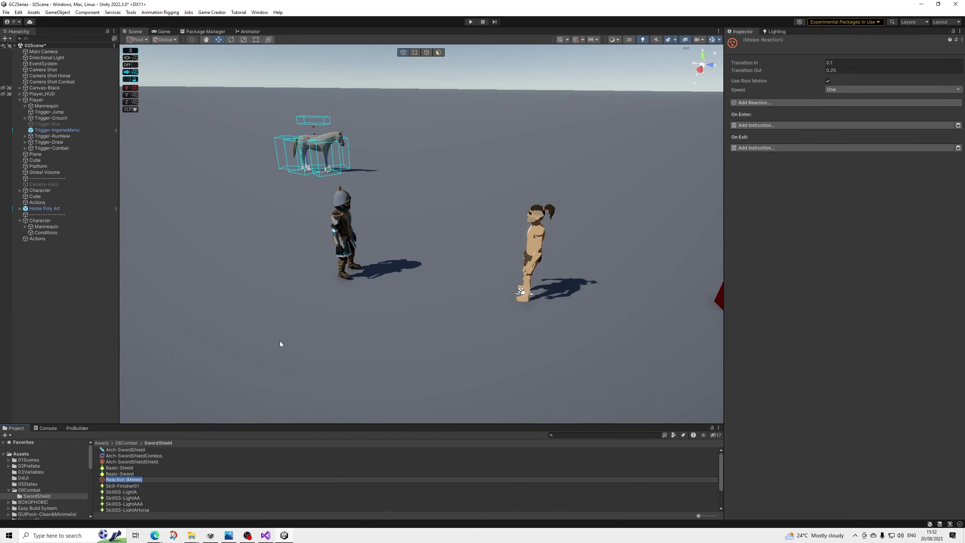
key("End")
key("shift+Left")
key("shift+Left")
key("shift+Left")
key("shift+Left")
key("shift+Left")
key("shift+Left")
key("shift+Left")
key("shift+Left")
key("shift+Left")
type("-Finisher01")
key("Return")
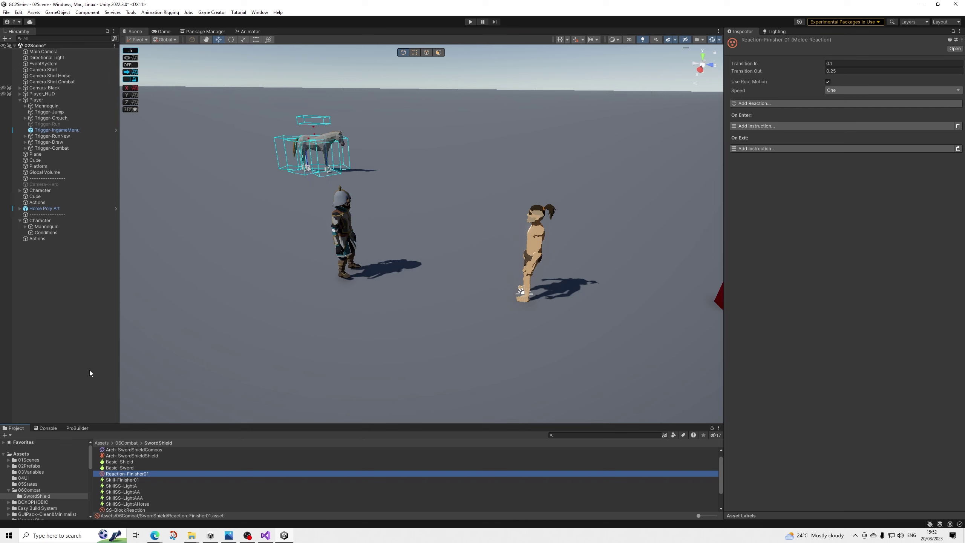
Set Skill-Finisher01's Motion to Motion Warp and assign Reaction-Finisher01 as its Sync Reaction
left_click(124, 479)
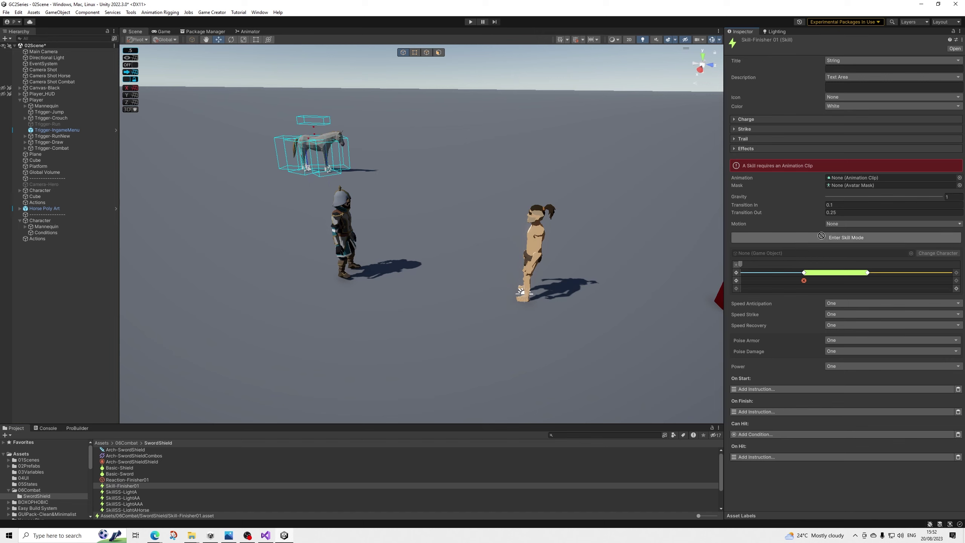
left_click(838, 224)
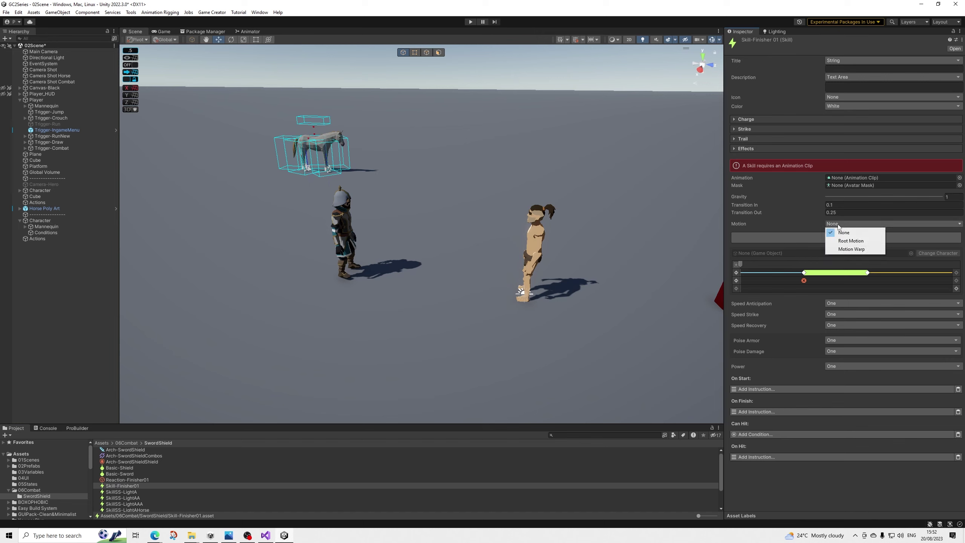
left_click(840, 249)
left_click_drag(133, 482, 858, 232)
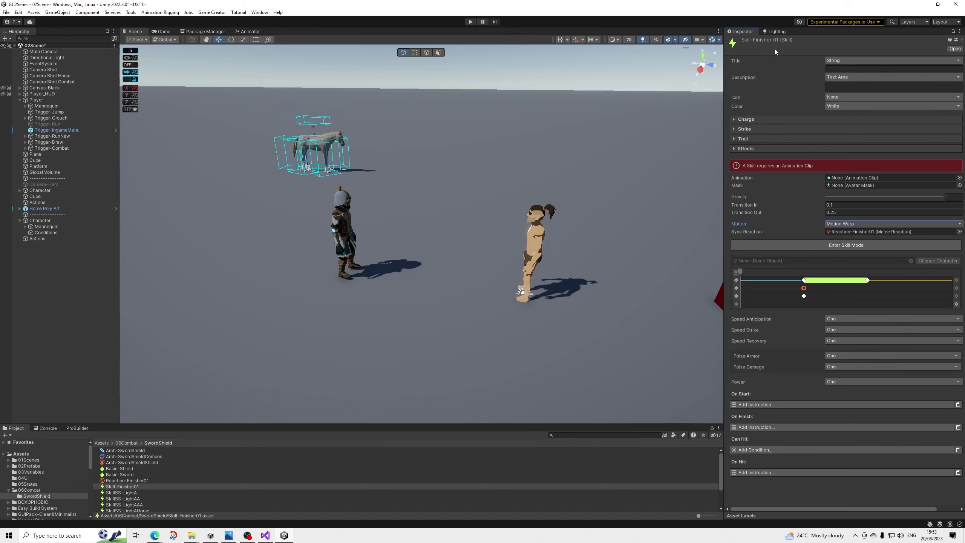
Set Use Strikers to None in Skill-Finisher01's Strike settings and check its Effects settings
left_click(756, 119)
left_click(754, 118)
left_click(746, 129)
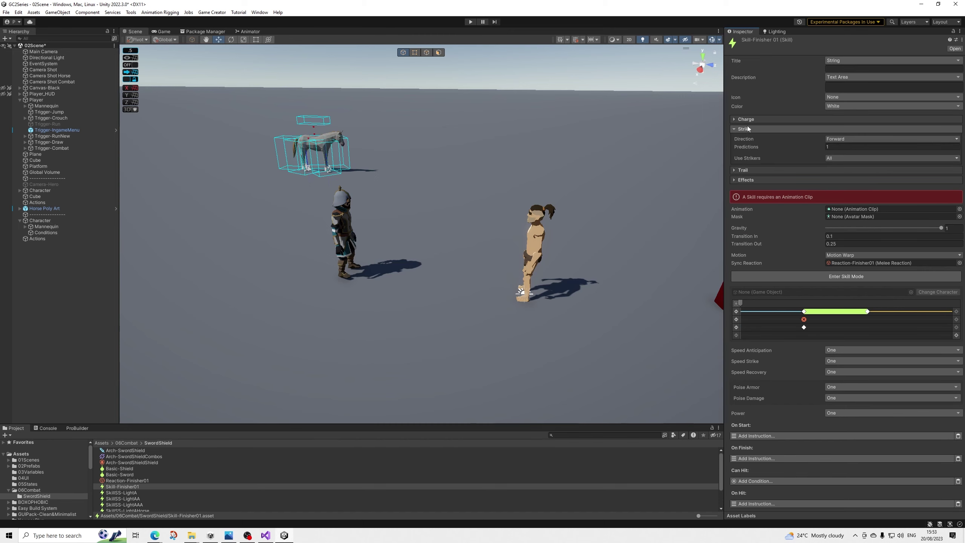
left_click(828, 158)
left_click(843, 174)
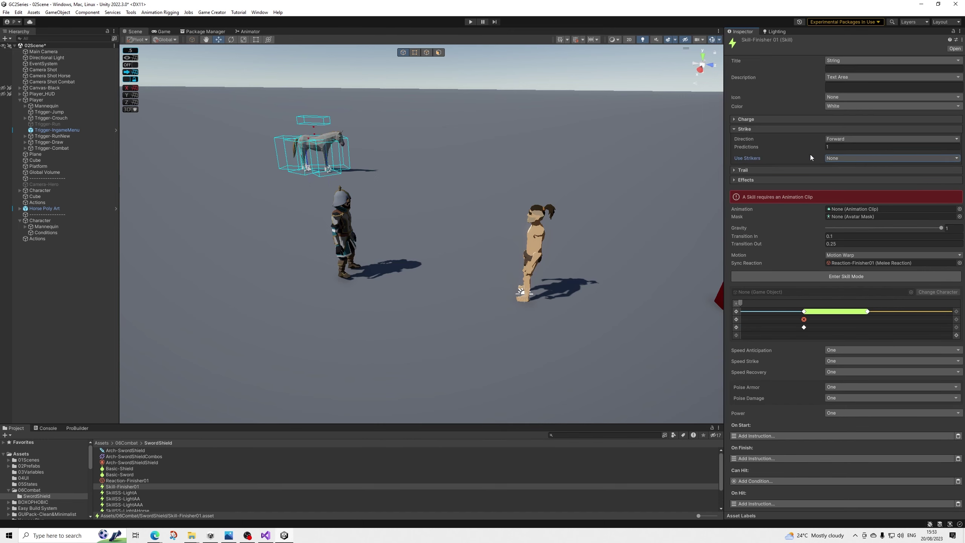
left_click(755, 127)
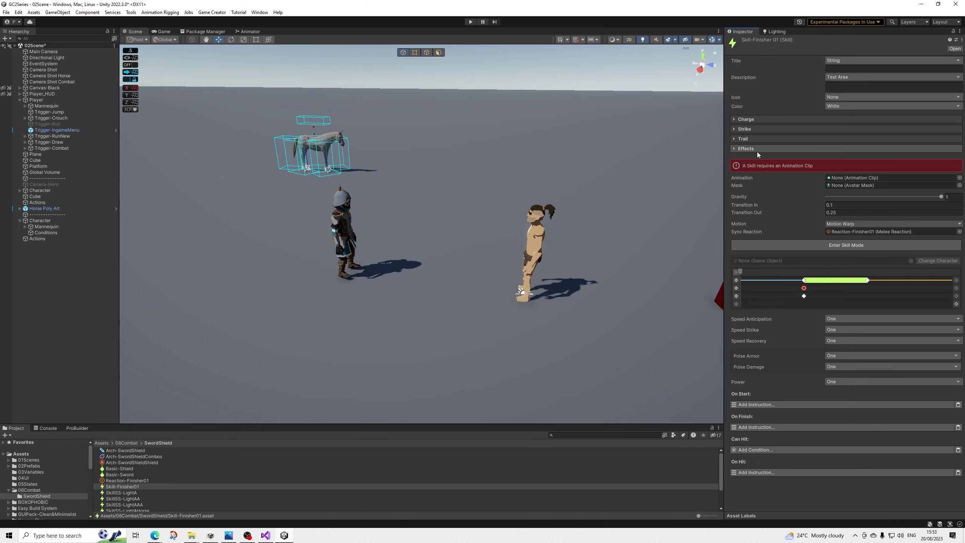
left_click(754, 149)
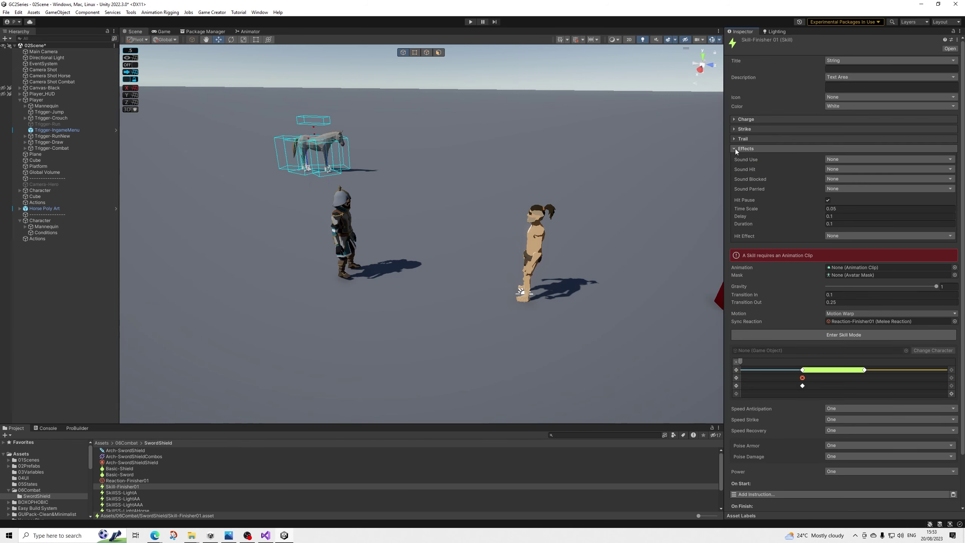
left_click(747, 148)
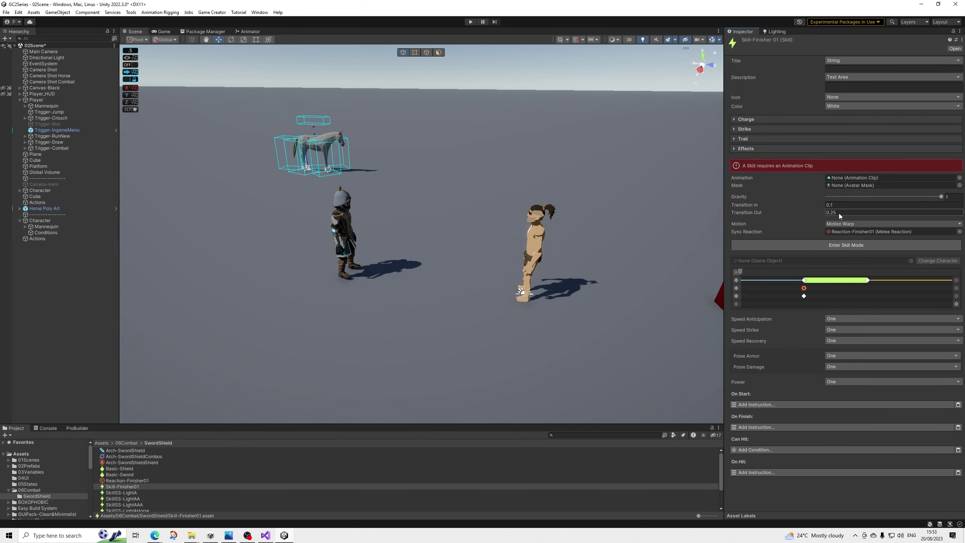
Preview the setmotion_atk_01 animation in the Paladin_Anim_Set Humanoid_V2 folder
scroll(45, 492, "down", 10)
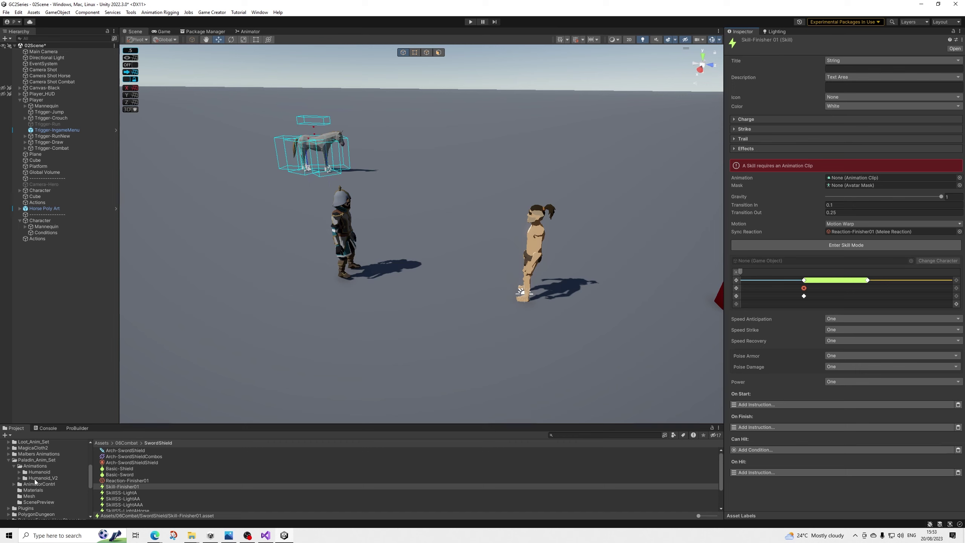
left_click(35, 478)
scroll(117, 482, "down", 5)
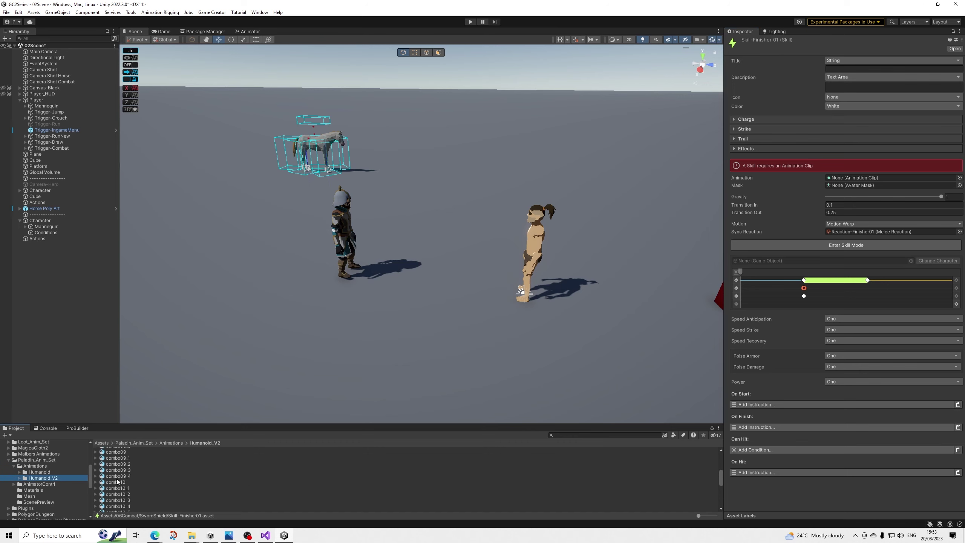
scroll(117, 483, "down", 10)
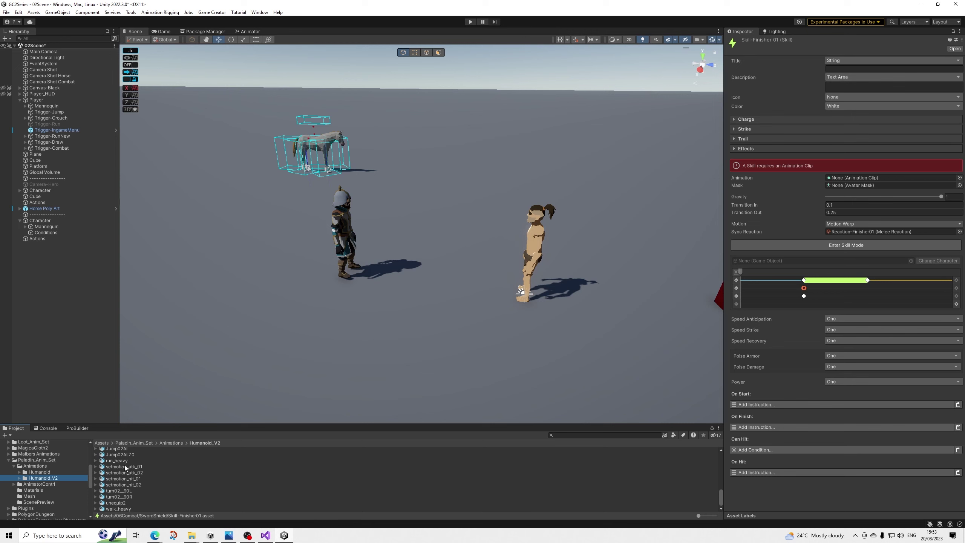
left_click(125, 467)
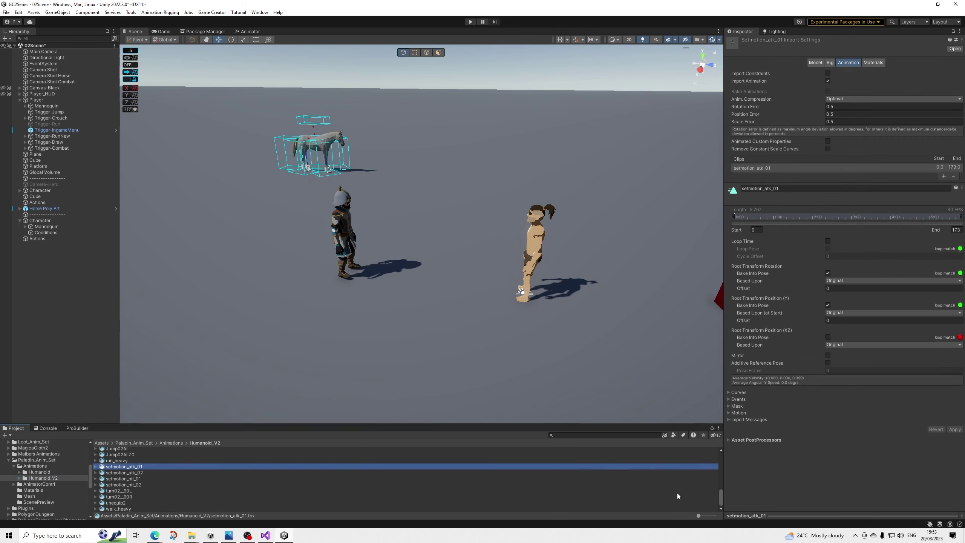
left_click(786, 518)
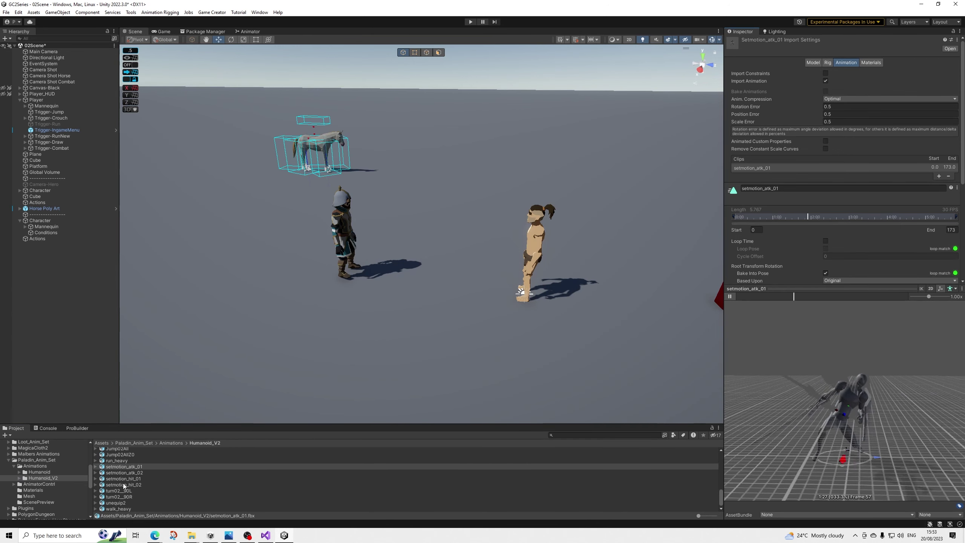
Preview the setmotion_hit_01 animation in the Humanoid_V2 folder, then collapse its preview
left_click(138, 484)
left_click(137, 479)
left_click(729, 297)
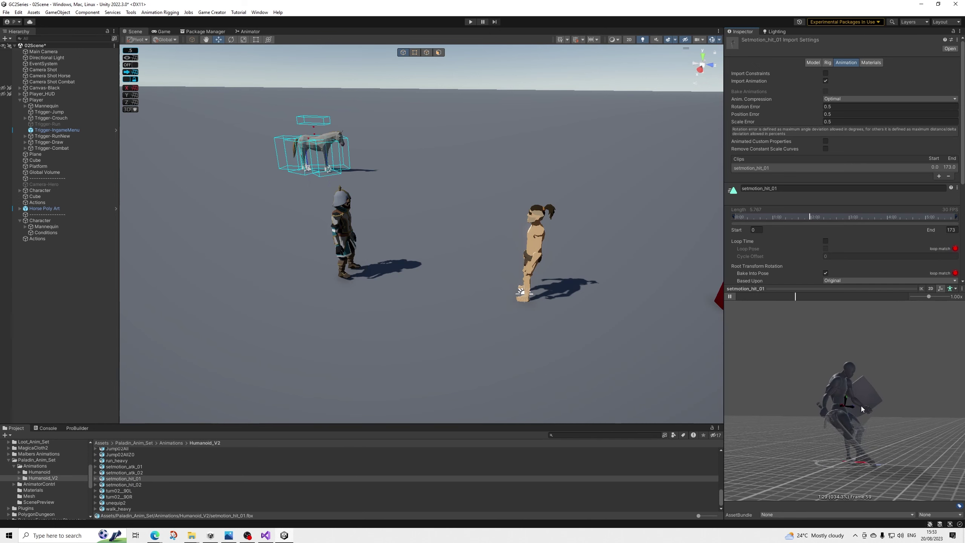
left_click(760, 289)
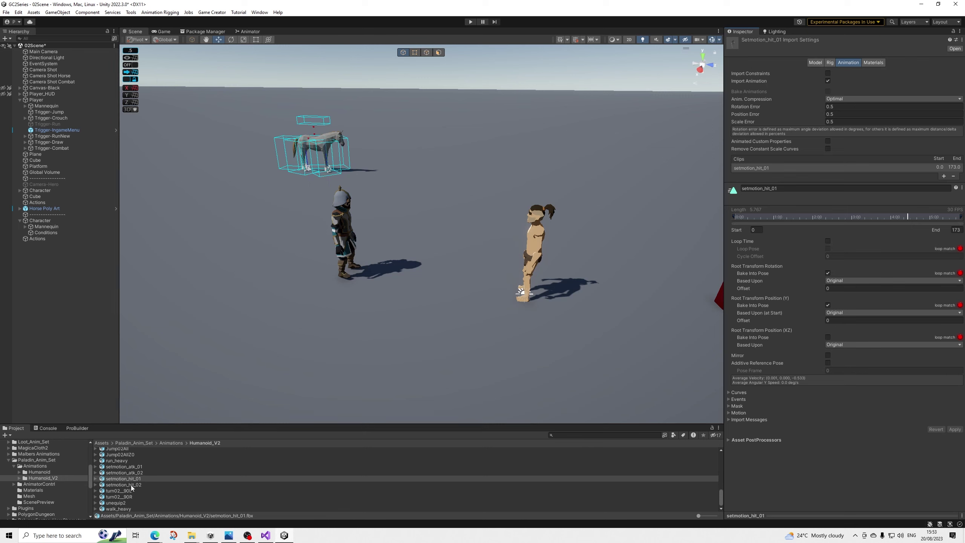
Disable Loop Time and Root Transform Position (XZ) Bake Into Pose for setmotion_atk_02 and apply the import settings
left_click(139, 467)
left_click(142, 473)
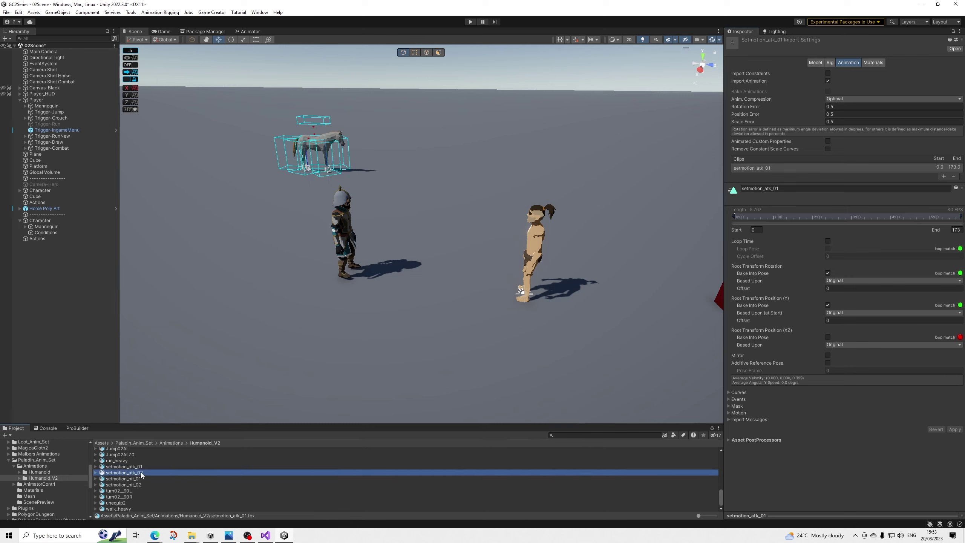
left_click(827, 241)
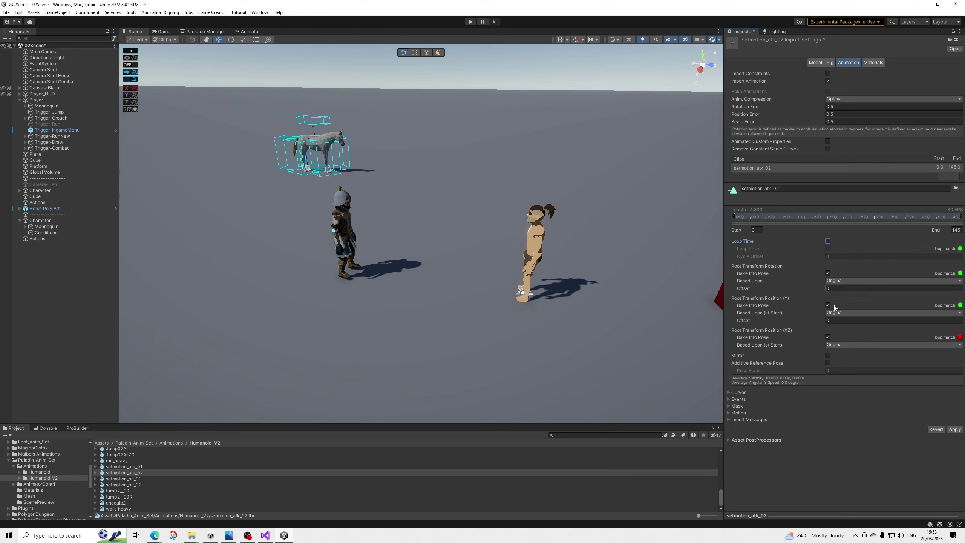
left_click(828, 337)
left_click(954, 429)
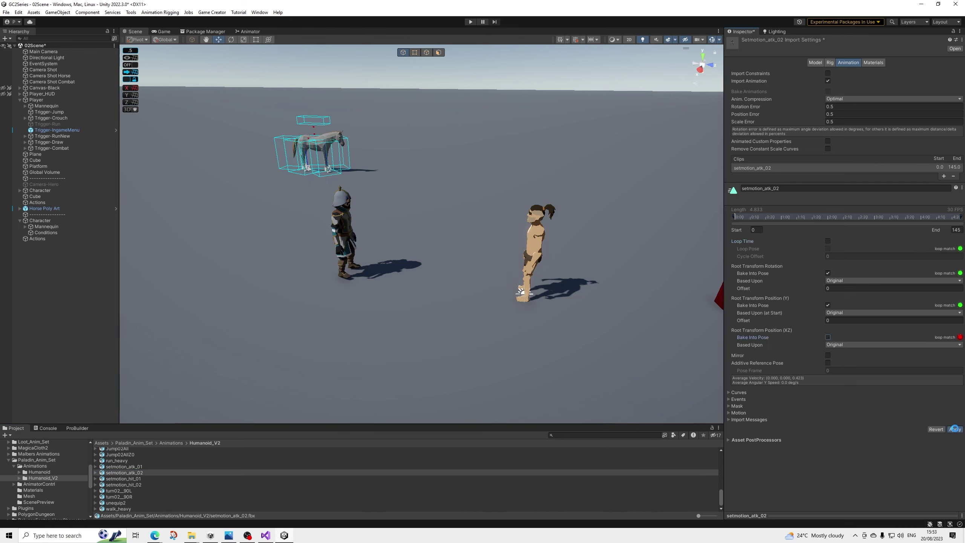
Disable Loop Time and Root Transform Position (XZ) Bake Into Pose for setmotion_hit_02 and apply the import settings
left_click(132, 485)
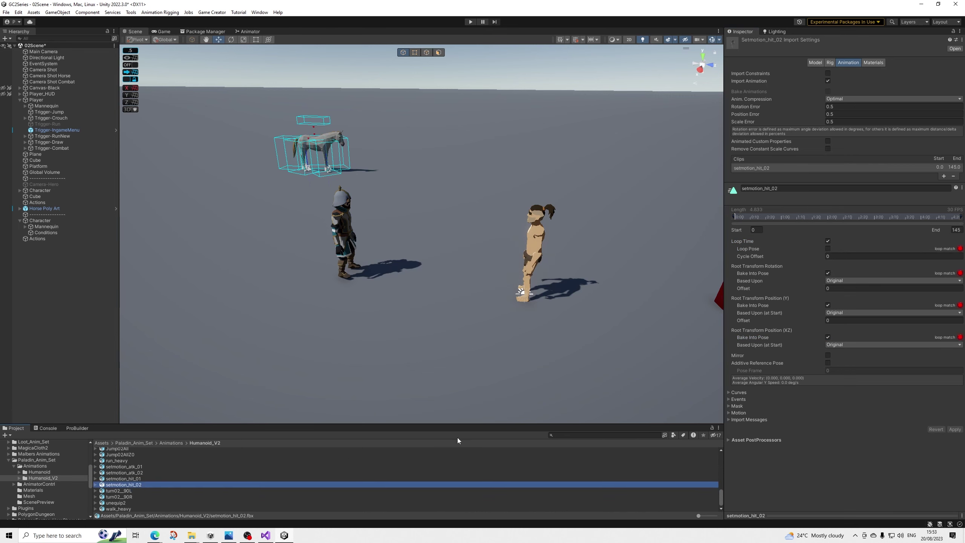
left_click(828, 241)
left_click(827, 337)
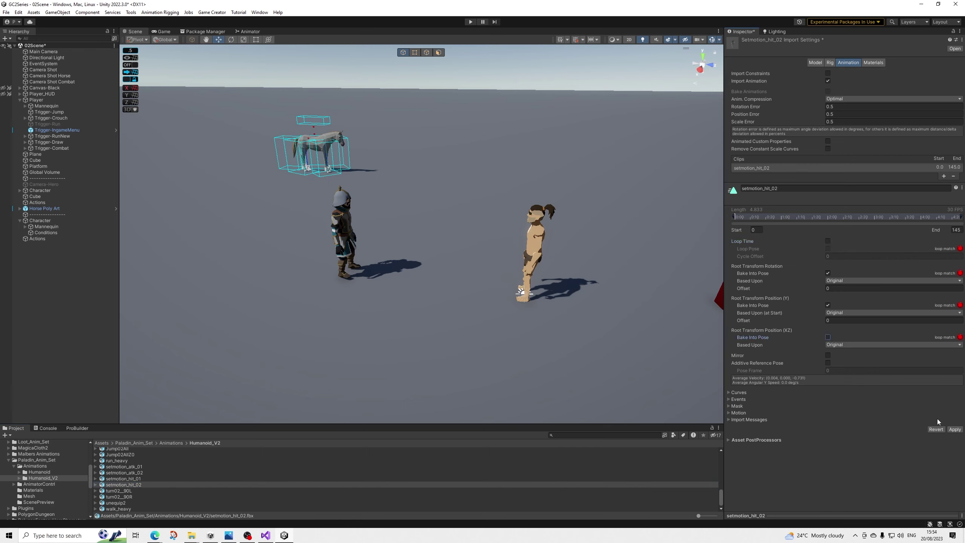
left_click(955, 429)
Duplicate the setmotion_hit_01 animation and rename the copy as setmotion_hit_Death
left_click(130, 479)
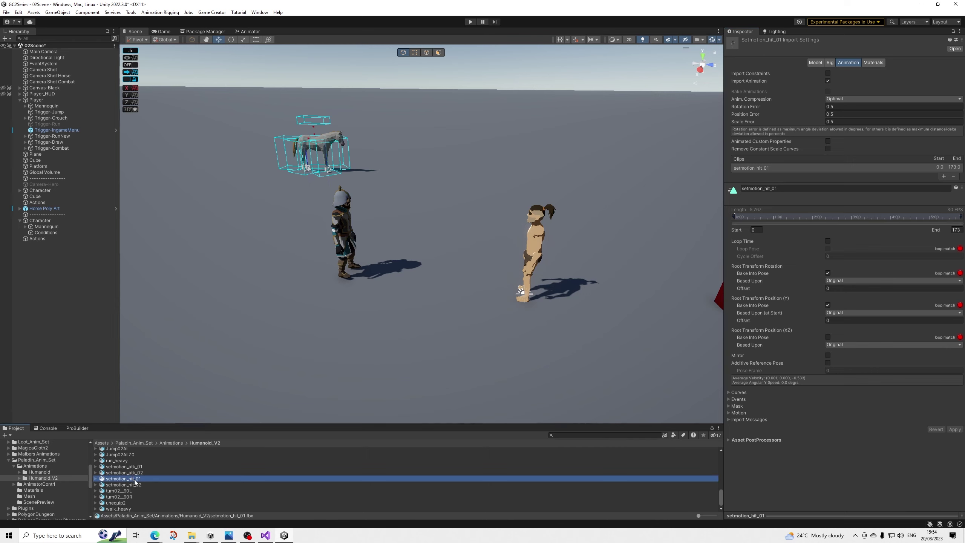
key("ctrl+d")
right_click(141, 483)
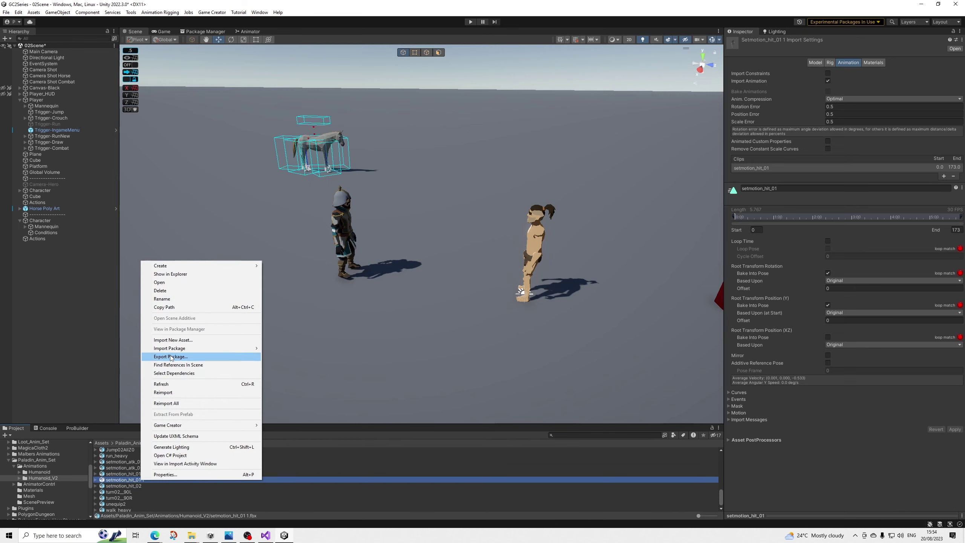
left_click(166, 300)
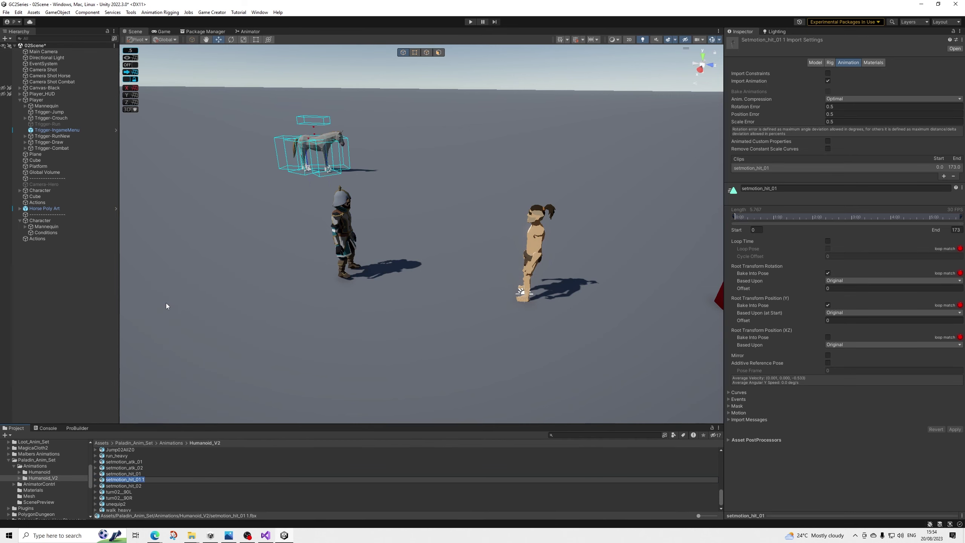
key("End")
key("BackSpace")
key("BackSpace")
key("BackSpace")
key("BackSpace")
type("Death")
key("Return")
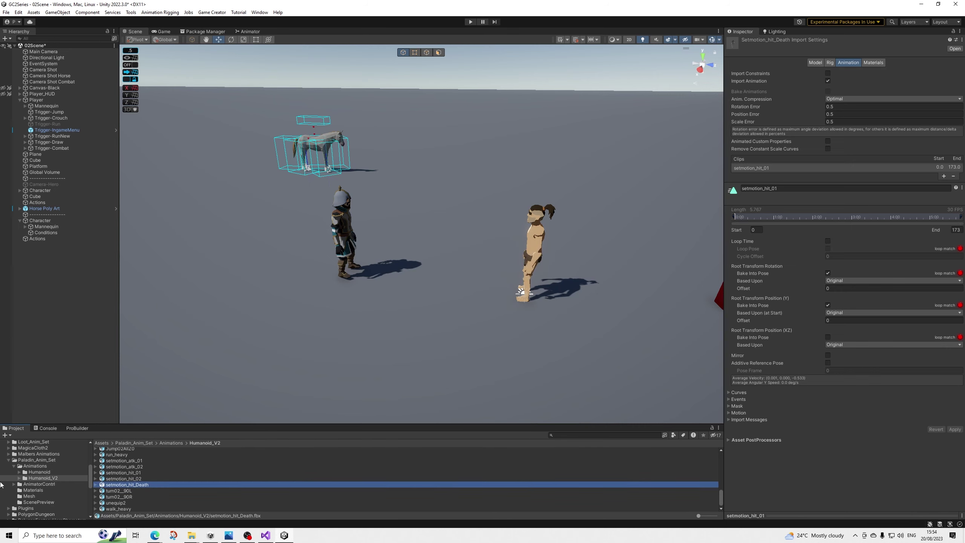
Enable Root Transform Position (XZ) Bake Into Pose for setmotion_hit_Death, based upon Center of Mass, and apply the import settings
left_click(828, 337)
left_click(849, 344)
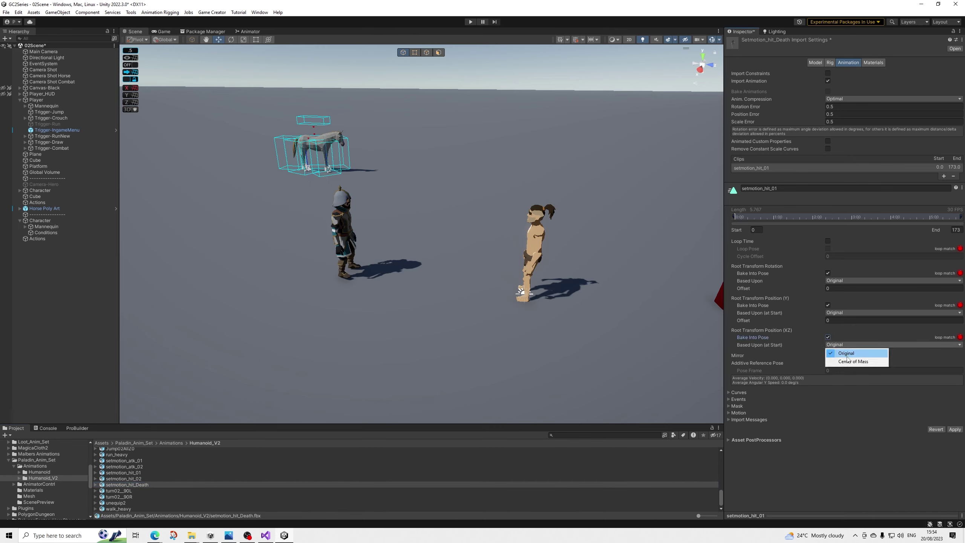
left_click(853, 360)
left_click(954, 429)
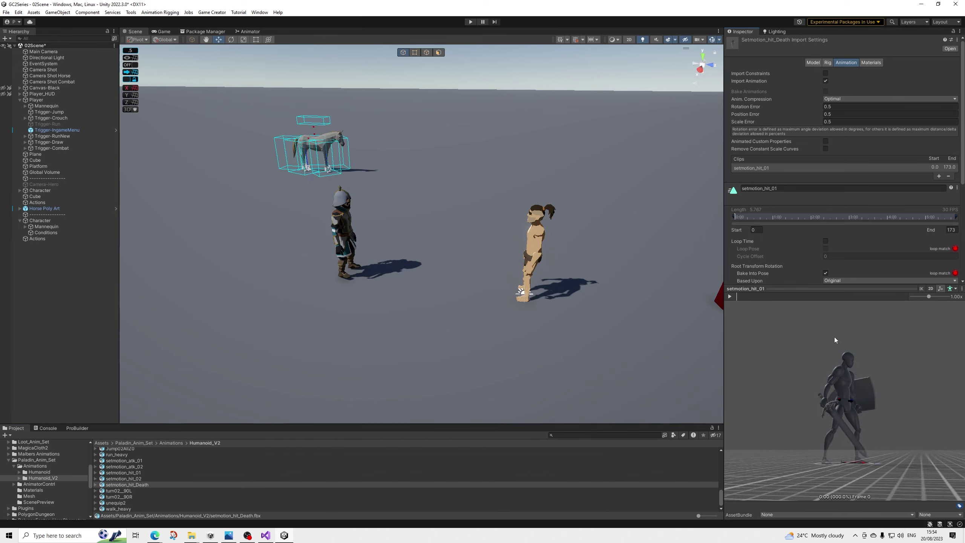
Trim the setmotion_hit_Death clip to the lying pose by moving its start to frame 153, and save the import settings
left_click_drag(831, 298, 876, 297)
left_click_drag(798, 409, 2, 431)
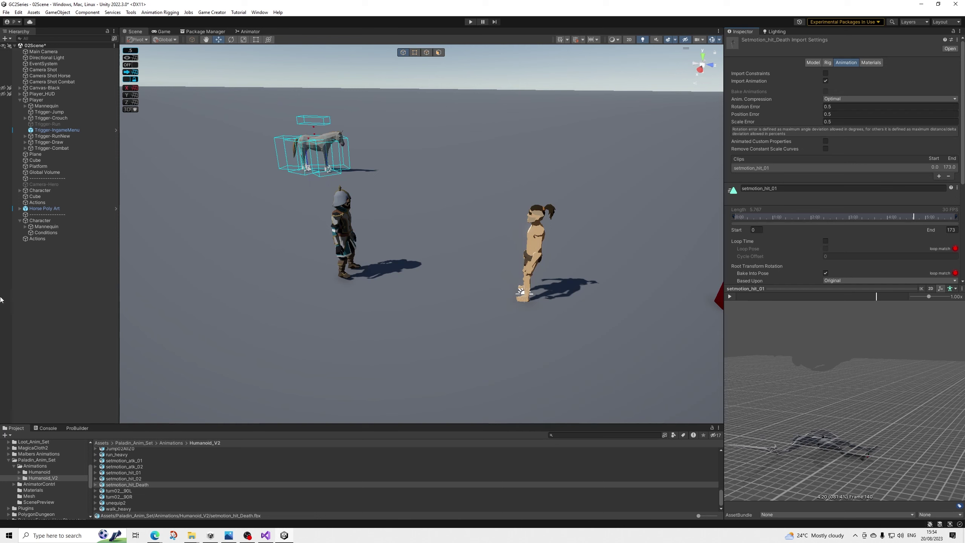
left_click(732, 215)
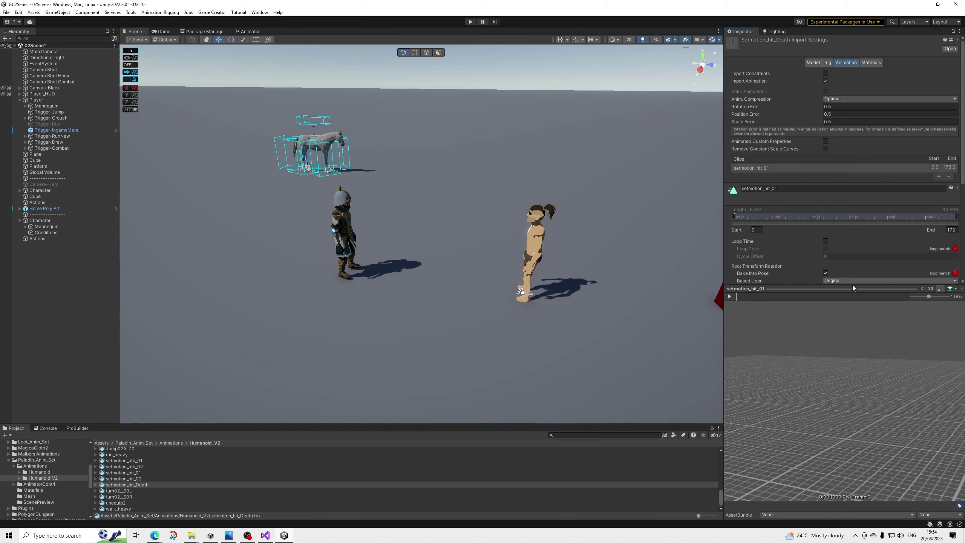
left_click_drag(813, 290, 806, 389)
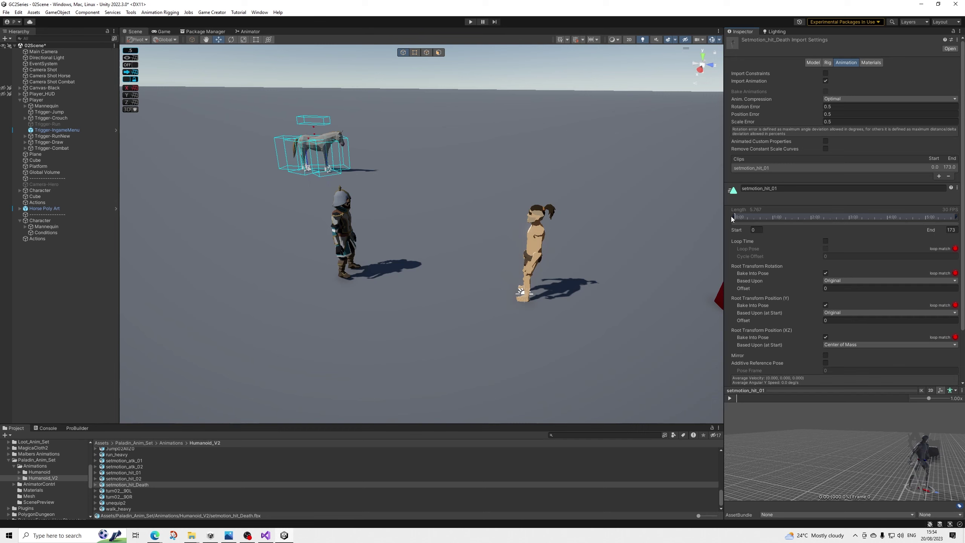
mouse_move(731, 216)
left_mouse_down()
mouse_move(931, 230)
mouse_move(923, 235)
left_mouse_up()
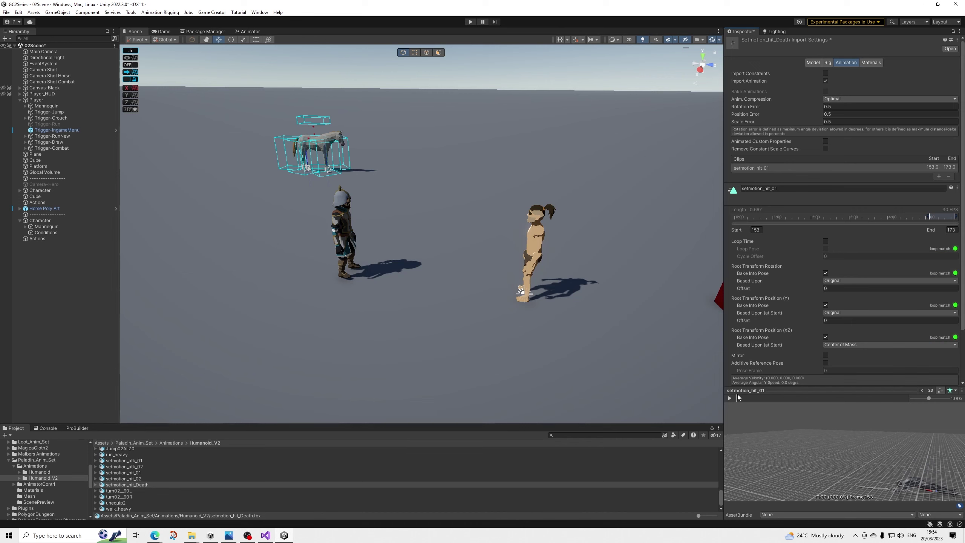
left_click(729, 398)
scroll(920, 368, "down", 2)
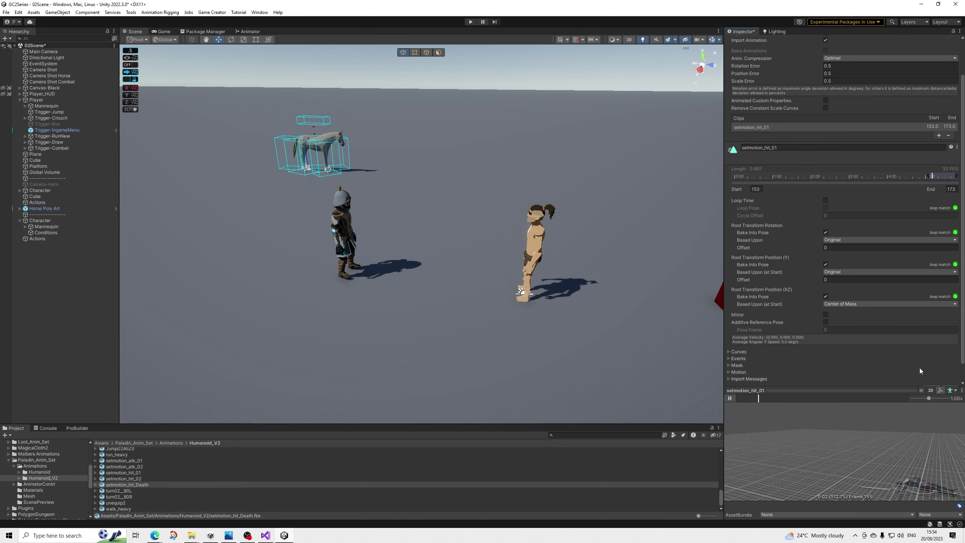
left_click(123, 478)
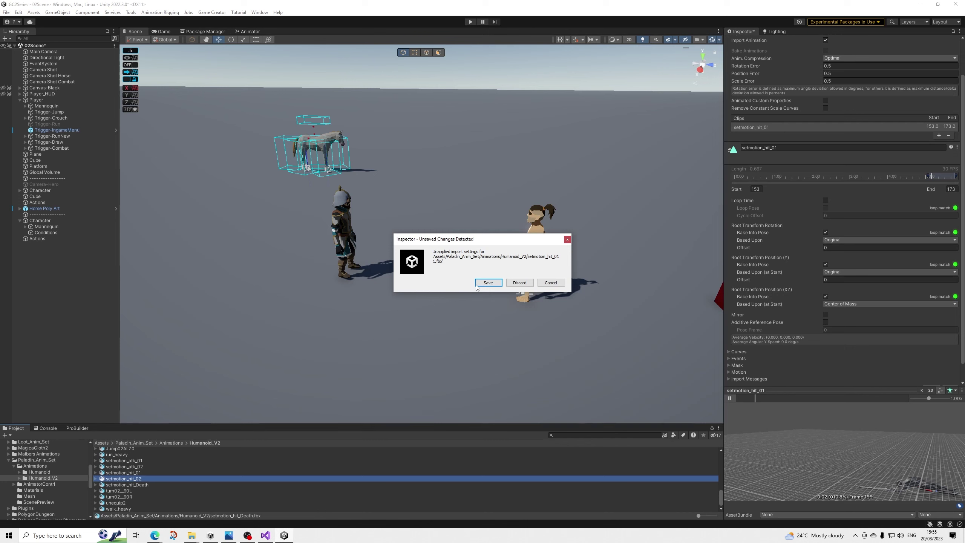
left_click(487, 282)
left_click(131, 485)
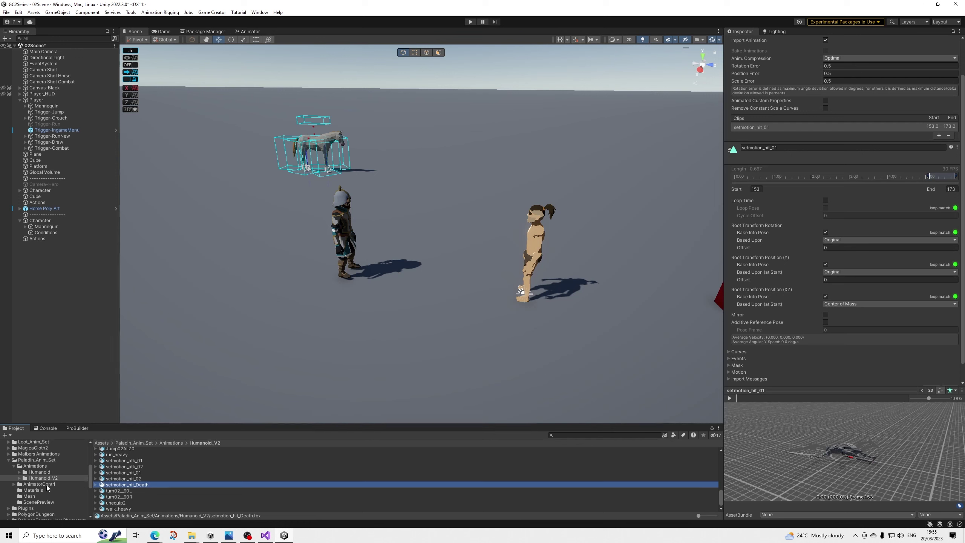
Assign the setmotion_atk_01 clip from Humanoid_V2 as the Animation of Skill-Finisher01 in the SwordShield folder
scroll(47, 488, "up", 3)
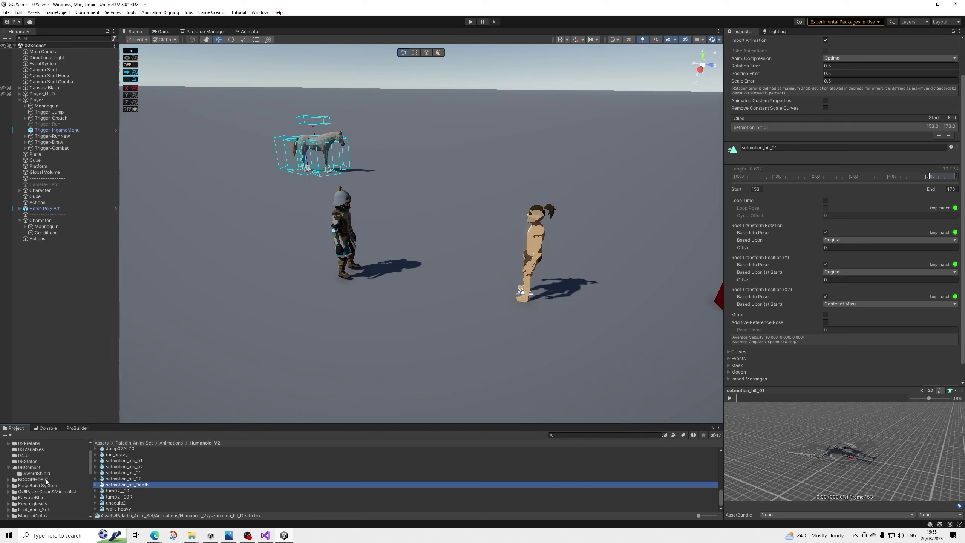
left_click(45, 474)
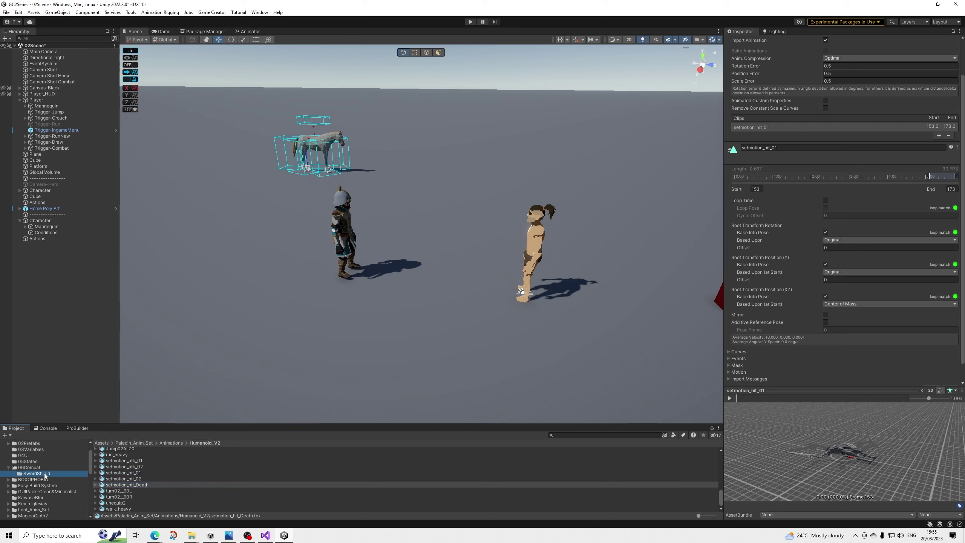
left_click(126, 477)
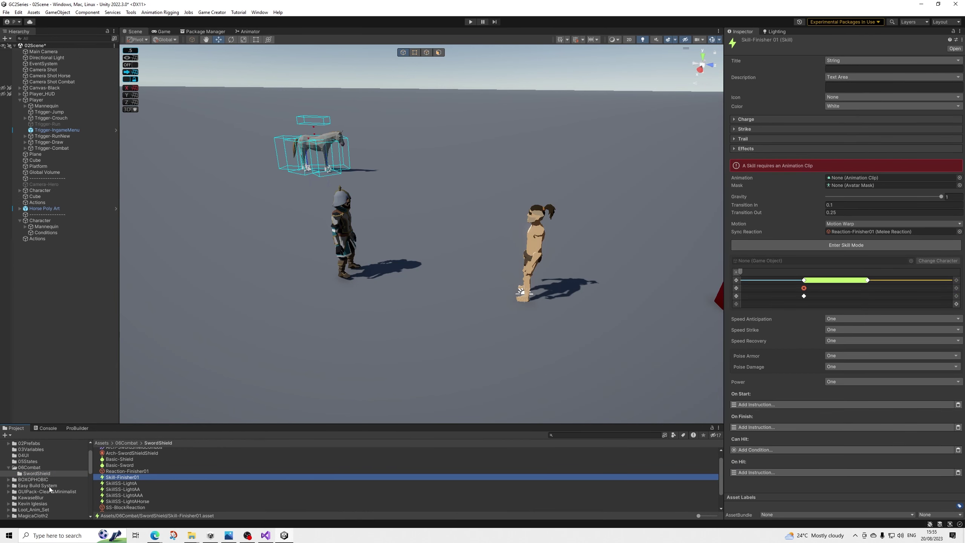
scroll(47, 486, "down", 5)
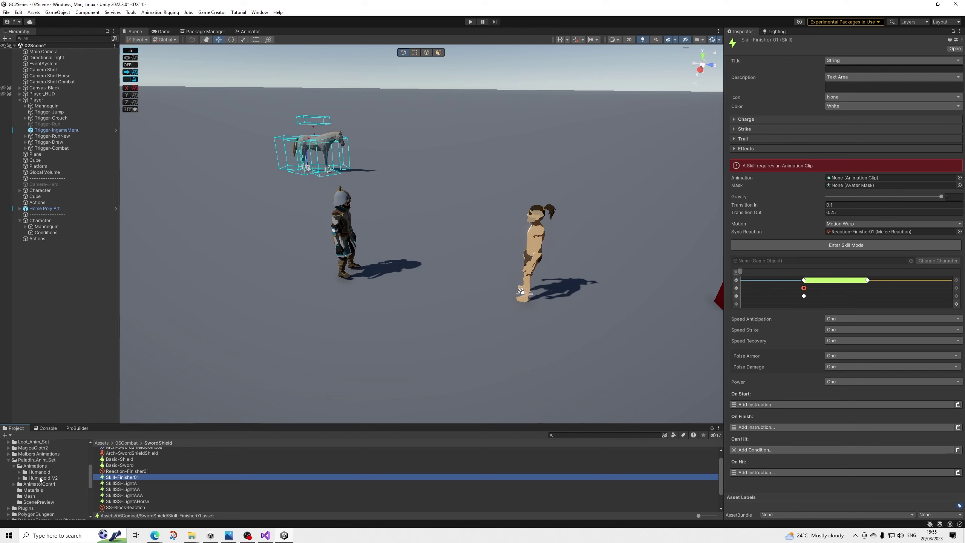
left_click(39, 477)
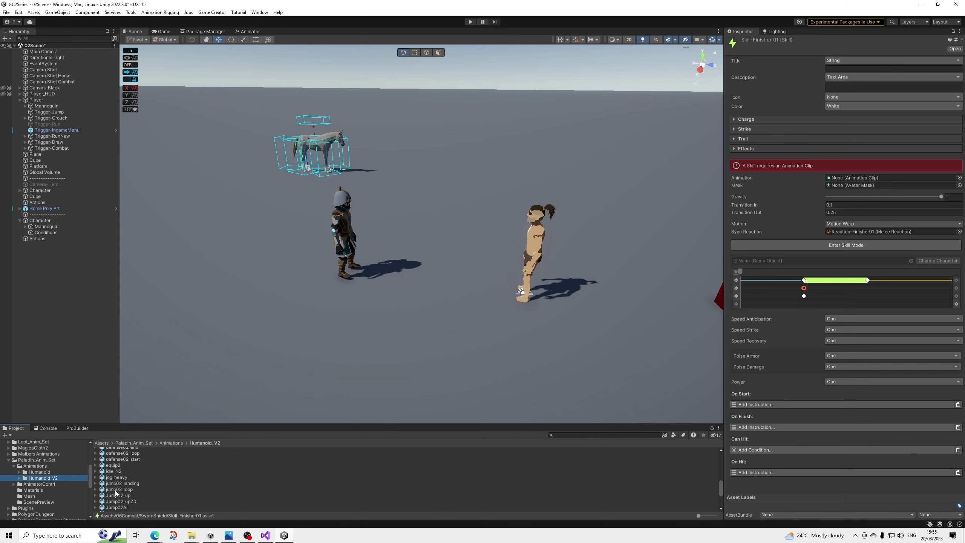
scroll(113, 491, "down", 3)
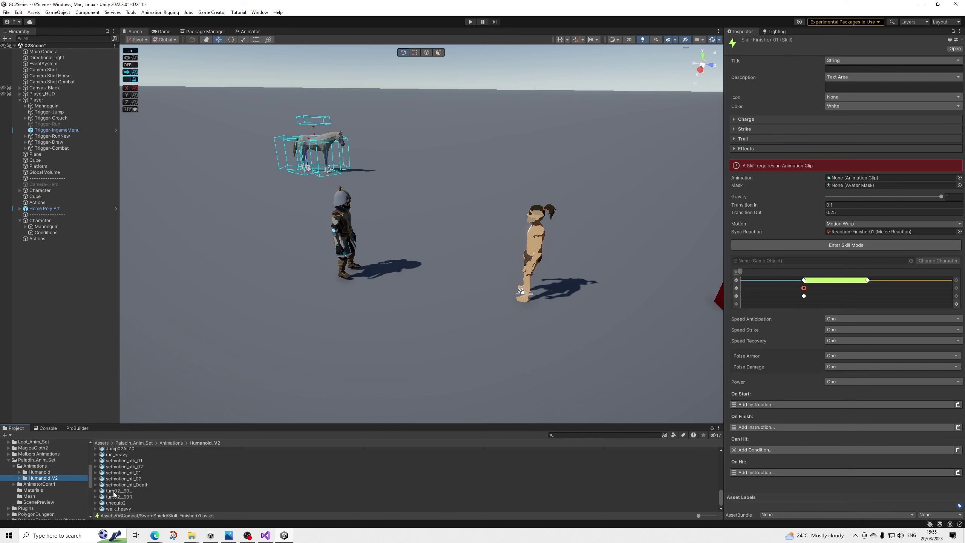
left_click(95, 461)
left_click_drag(129, 473, 858, 178)
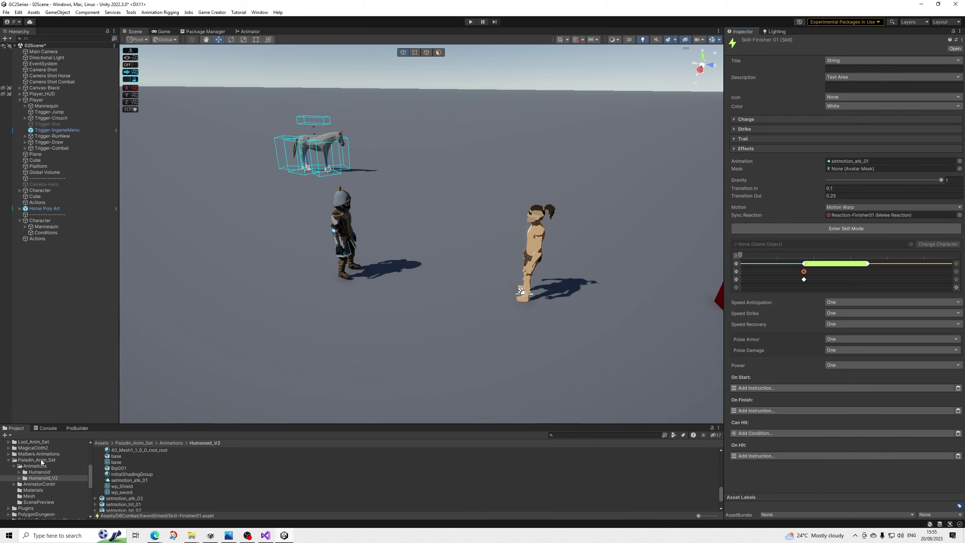
Add a From Any reaction with an empty animation slot to Reaction-Finisher01 and set its Transition Out to 0
scroll(41, 459, "up", 4)
left_click(37, 473)
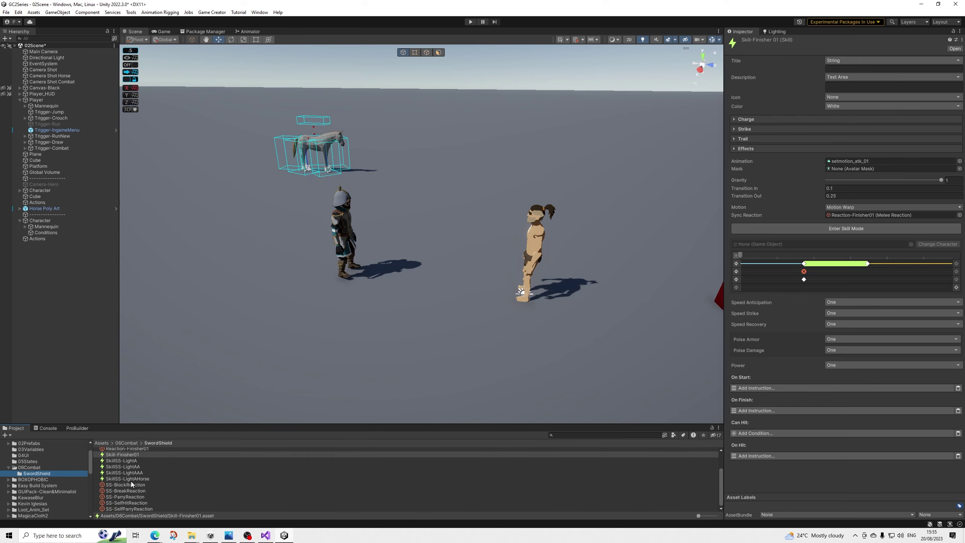
scroll(137, 466, "up", 2)
left_click(130, 471)
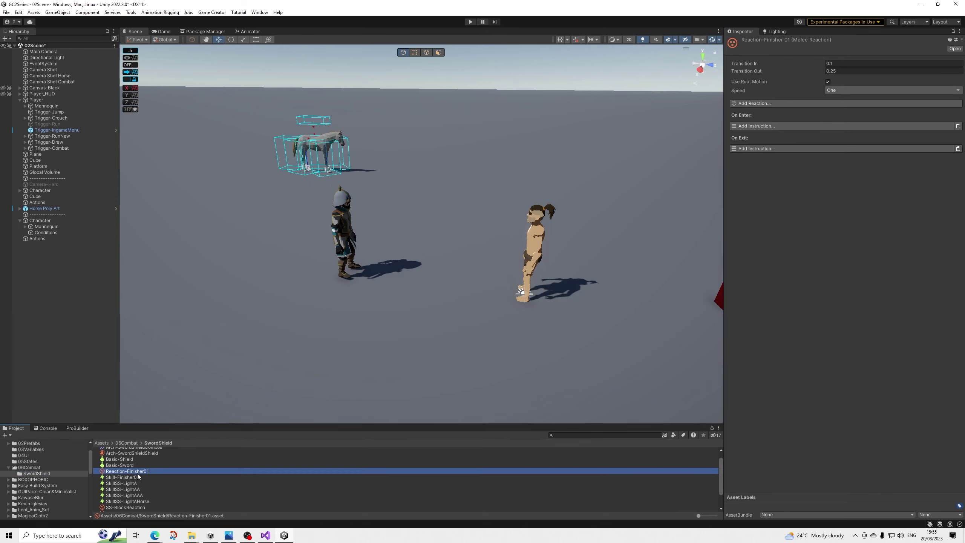
left_click(784, 103)
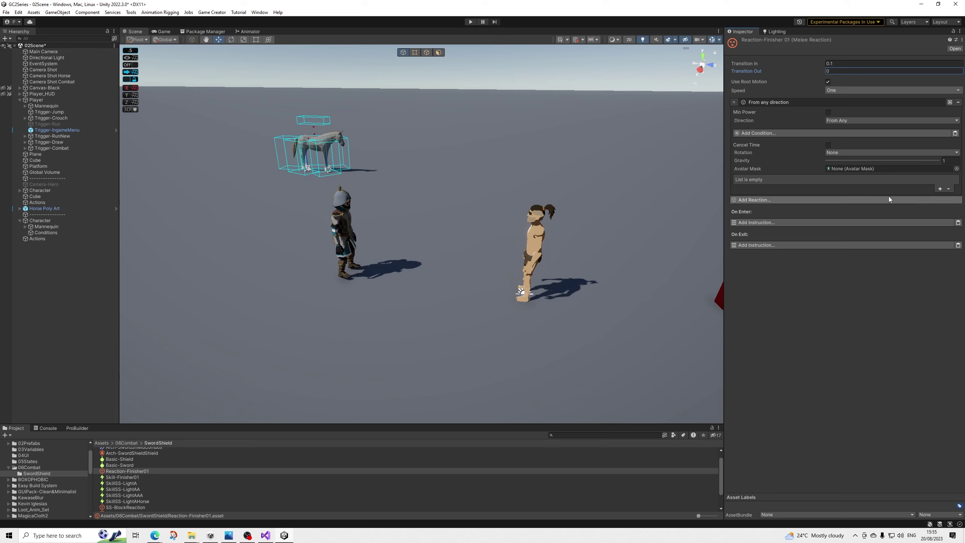
left_click(938, 189)
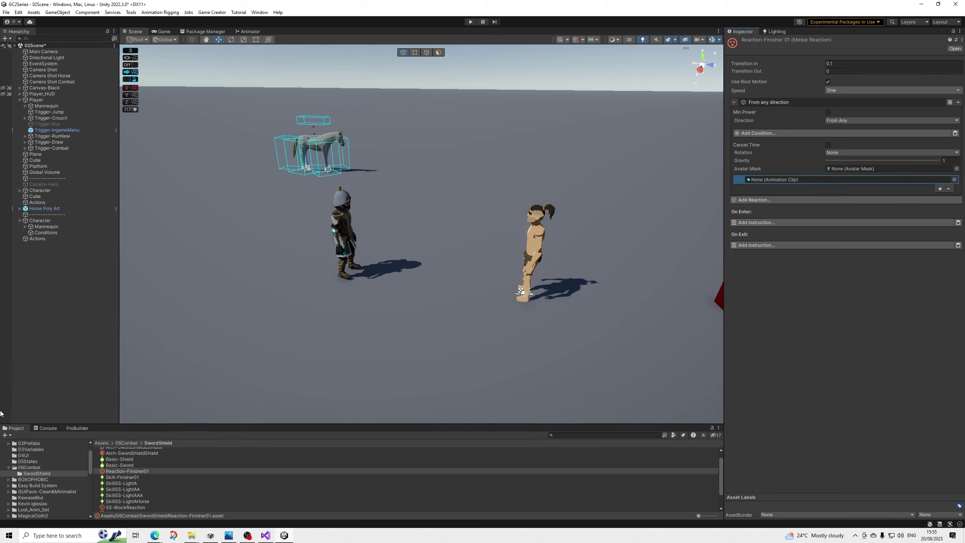
Assign the setmotion_hit_01 clip from Paladin_Anim_Set's Humanoid_V2 folder to the From Any reaction's animation slot in Reaction-Finisher01
scroll(34, 472, "down", 3)
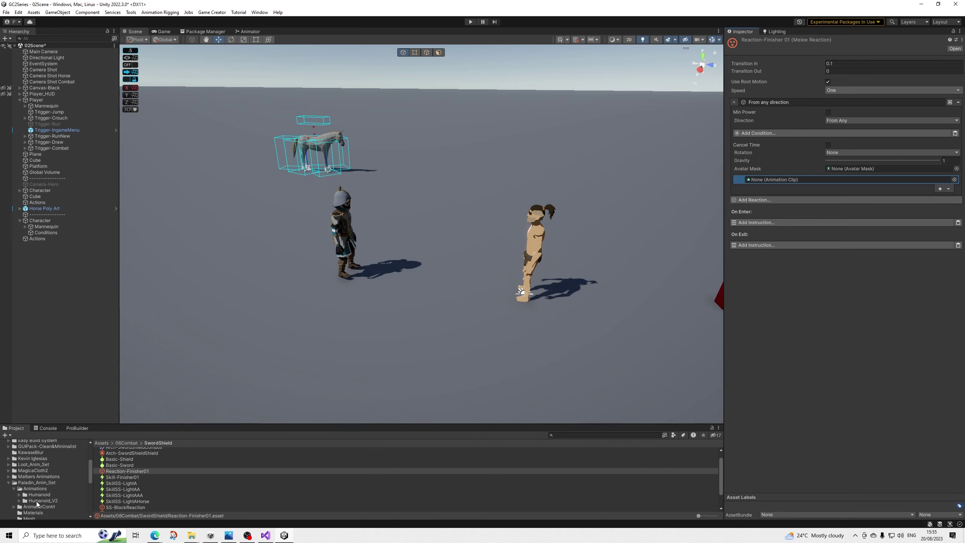
left_click(39, 500)
scroll(114, 485, "down", 5)
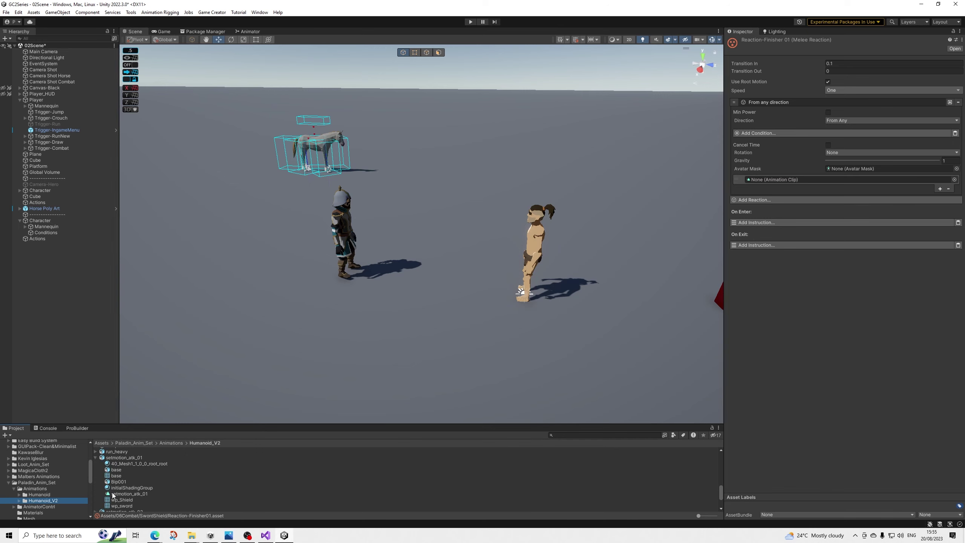
scroll(113, 494, "down", 3)
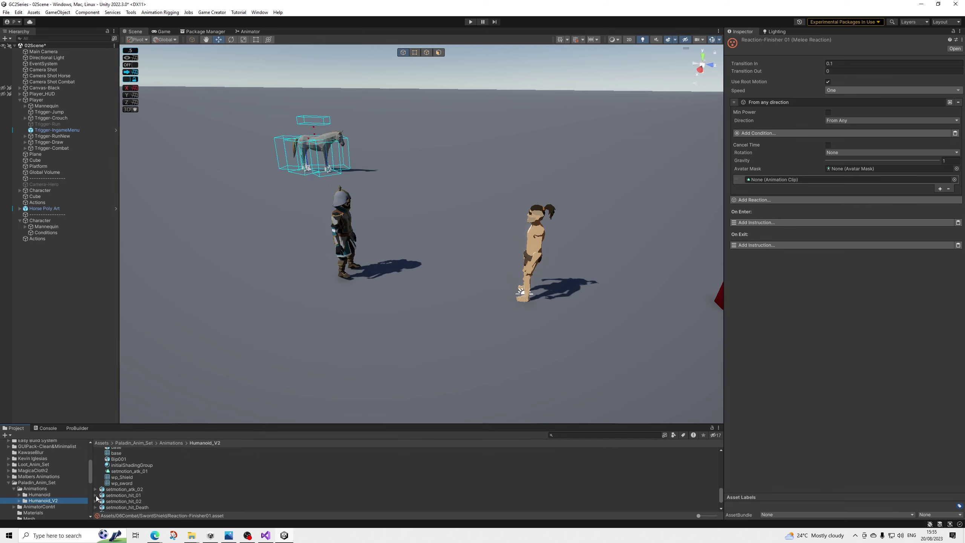
left_click(96, 495)
scroll(112, 496, "down", 3)
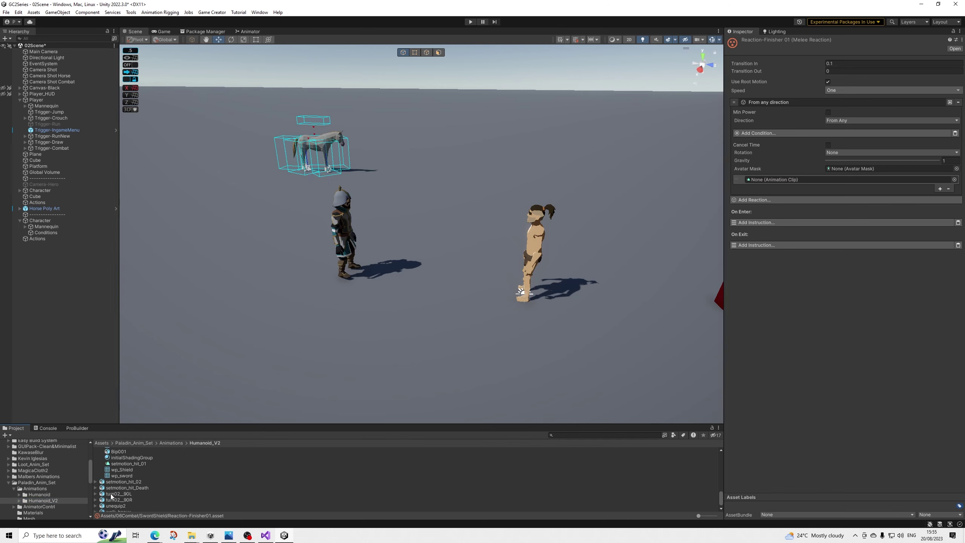
left_click_drag(132, 464, 857, 180)
Open Skill-Finisher01 from the SwordShield folder in skill mode and remove the green strike clip from its timeline
scroll(41, 498, "up", 3)
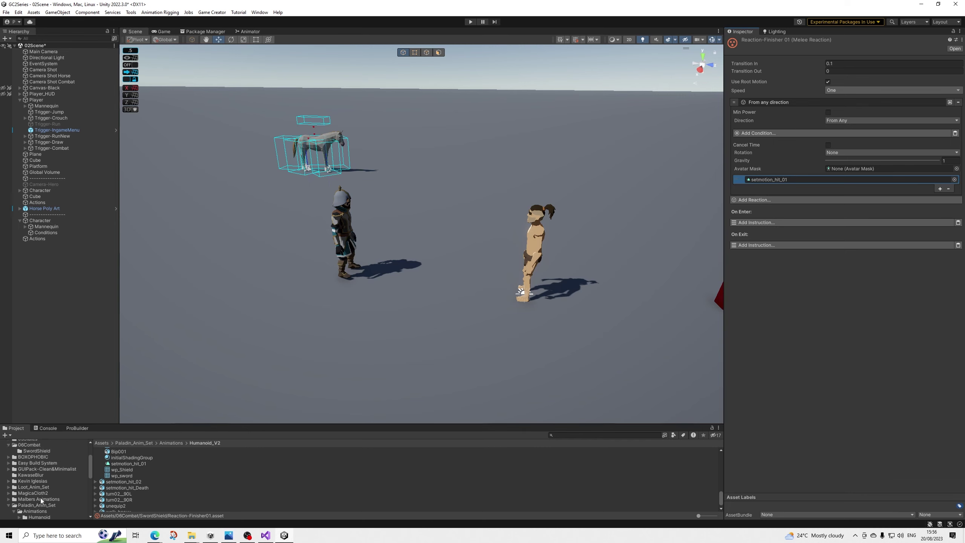
left_click(45, 471)
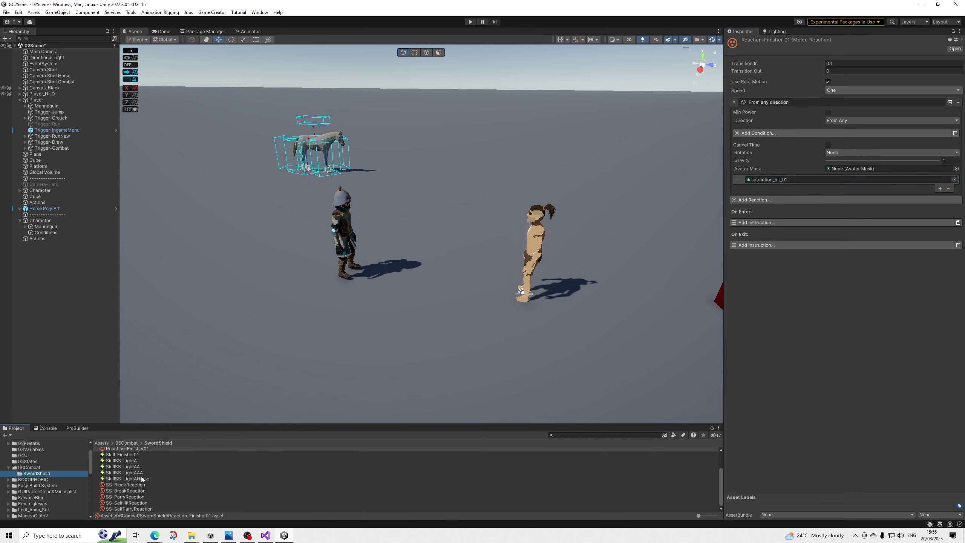
scroll(137, 483, "up", 1)
left_click(129, 477)
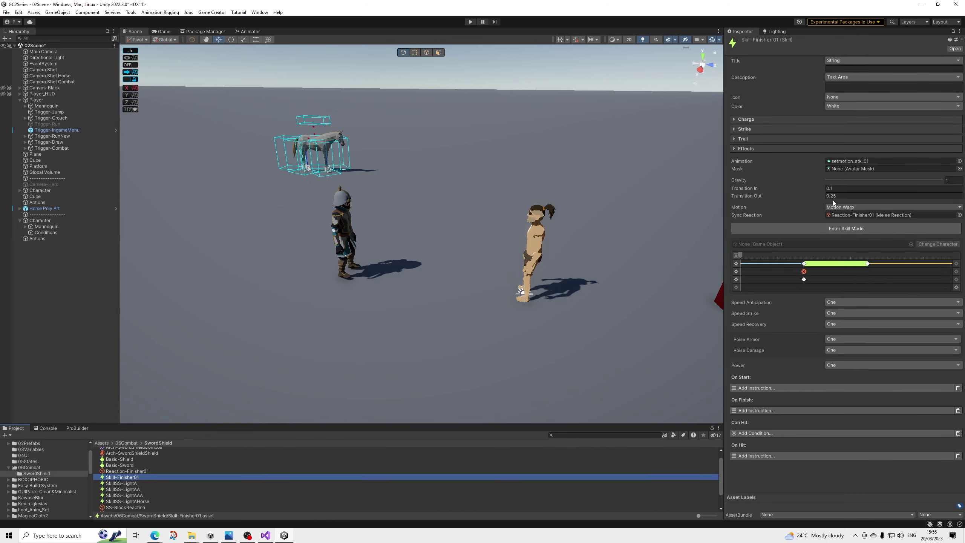
left_click(824, 228)
left_click_drag(464, 235, 384, 258, "alt")
middle_click_drag(385, 255, 425, 236)
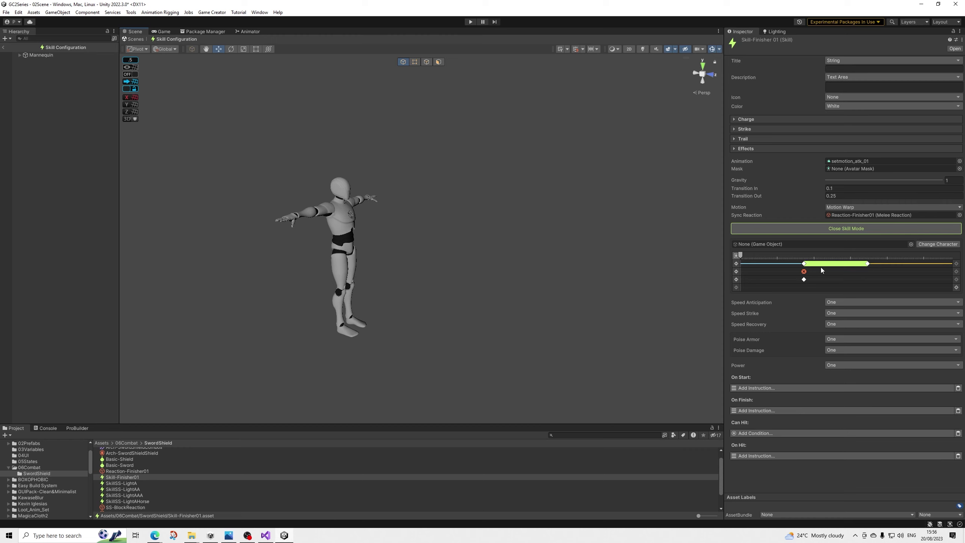
left_click(736, 263)
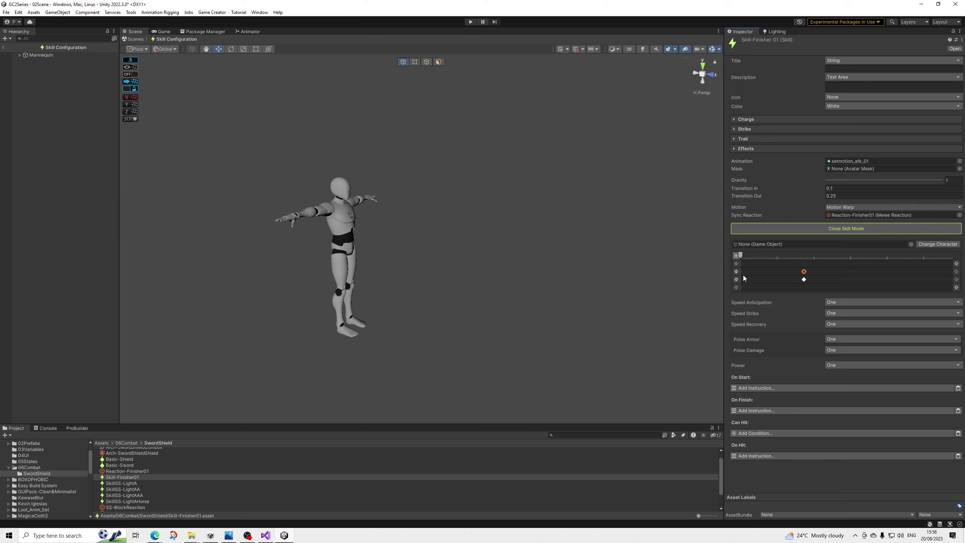
Replace the orange marker on the skill timeline's second track with a clip spanning the whole animation
left_click(736, 271)
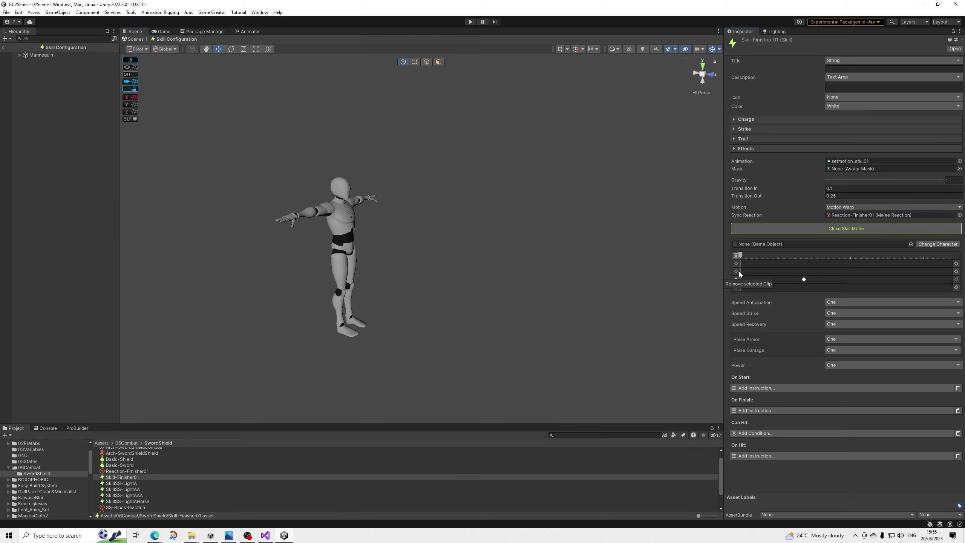
left_click(953, 273)
left_click_drag(847, 271, 951, 271)
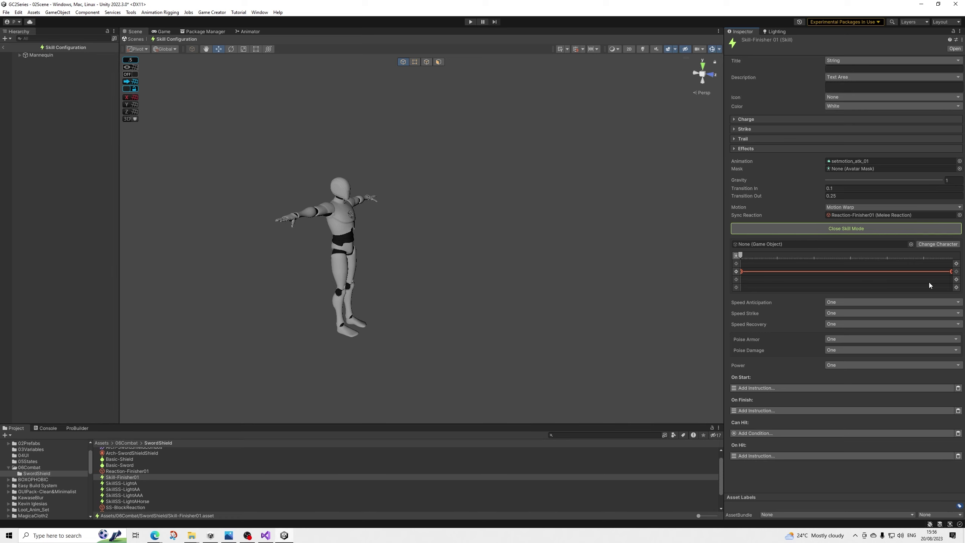
Add a purple motion-warp clip on the third timeline track and shorten it to about the first tenth of the animation
left_click(956, 279)
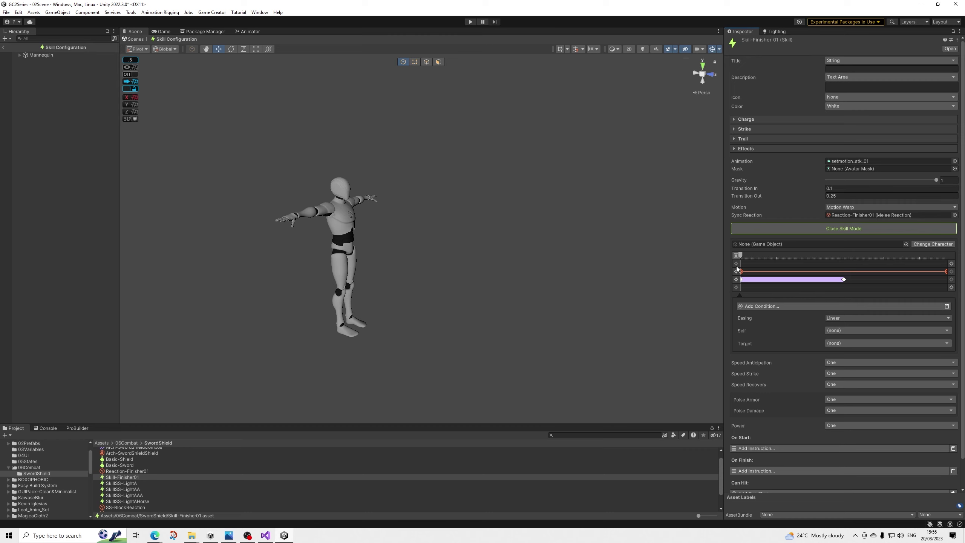
left_click_drag(740, 255, 763, 291)
left_click_drag(844, 281, 740, 258)
Set the motion-warp clip's Easing to Quad In Out
left_click(832, 318)
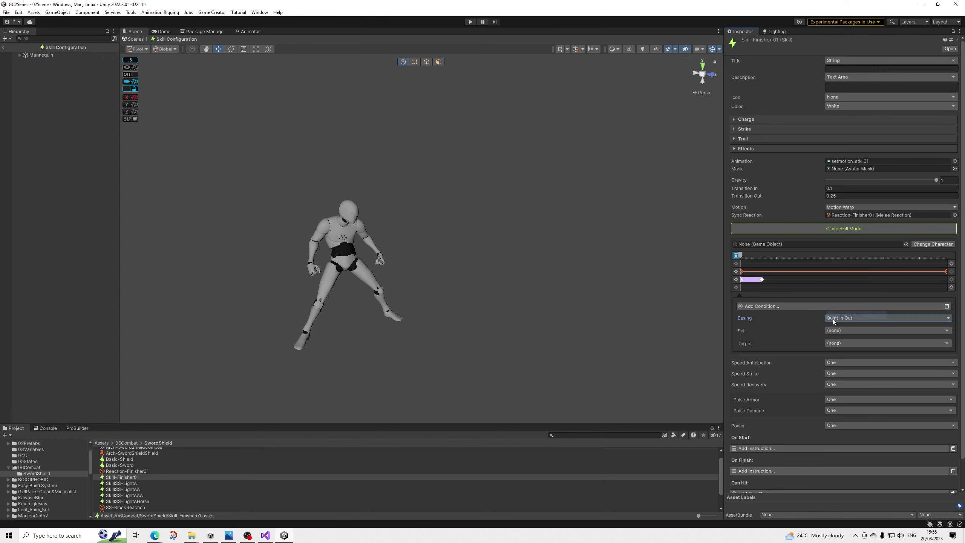
left_click(840, 318)
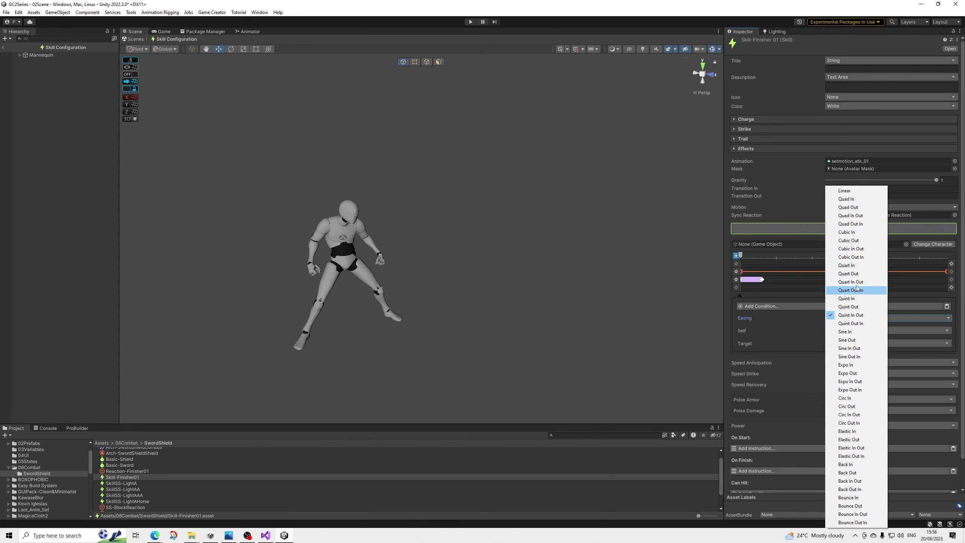
left_click(858, 216)
Set the motion-warp clip's Self location to Target Close with a Radius of 2
left_click(832, 329)
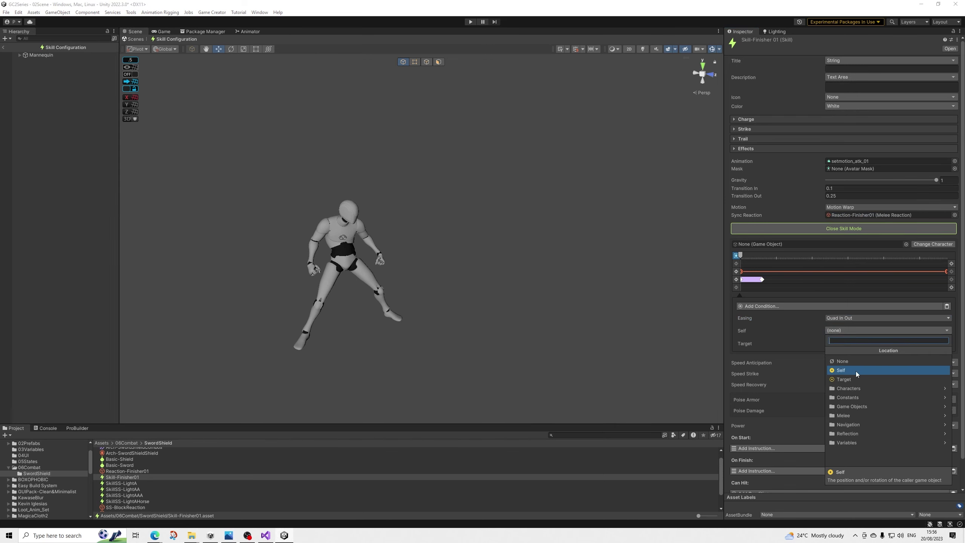
key("Escape")
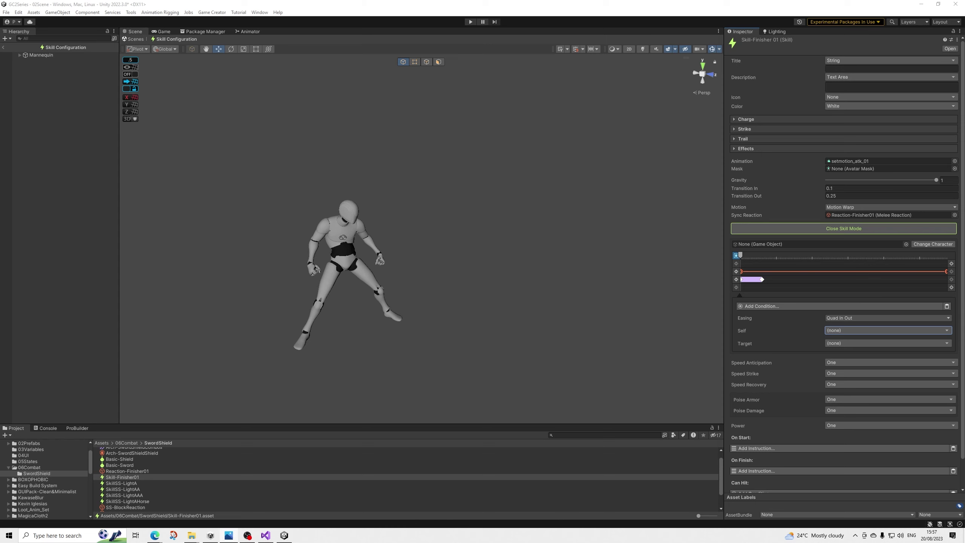
left_click(840, 331)
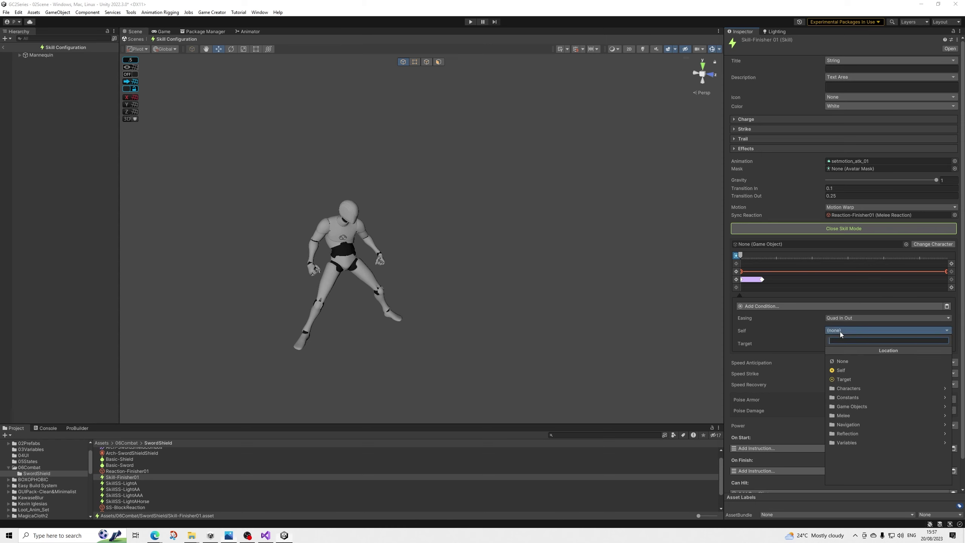
type("targ")
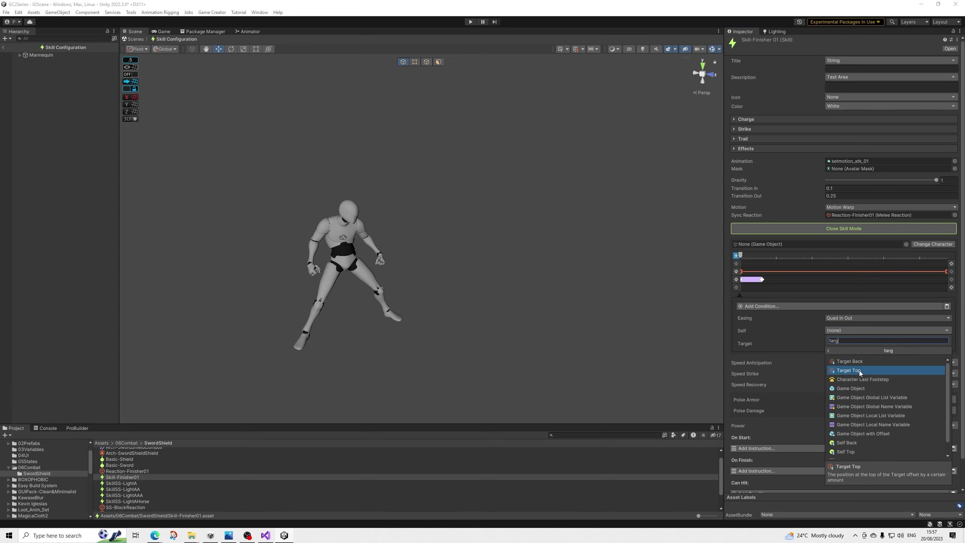
type("e")
left_click(855, 397)
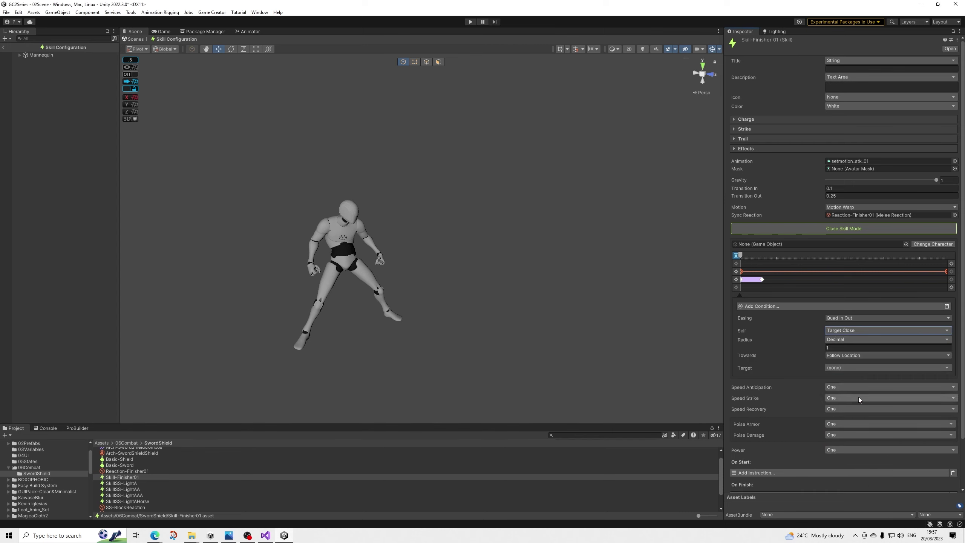
left_click(830, 348)
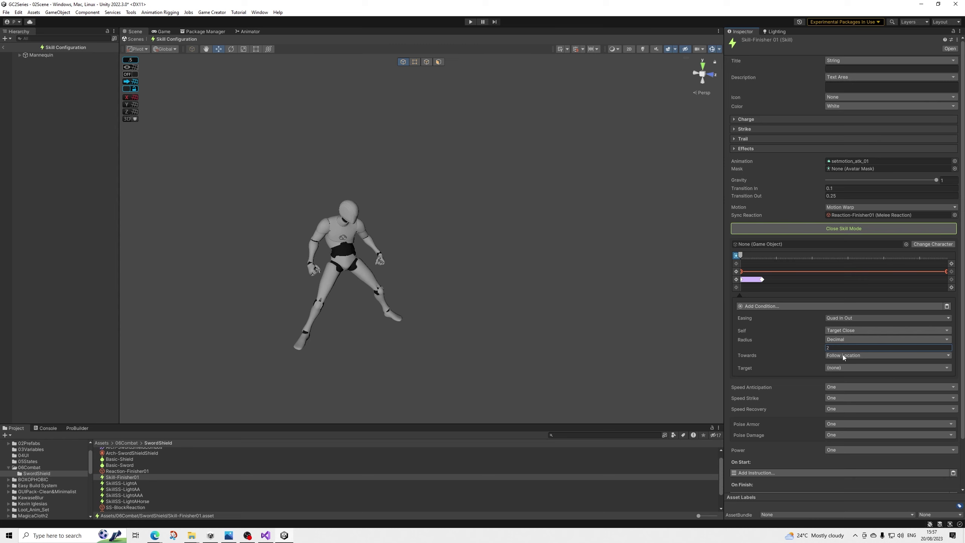
Set the motion-warp clip's Target location to Look at Self
left_click(839, 367)
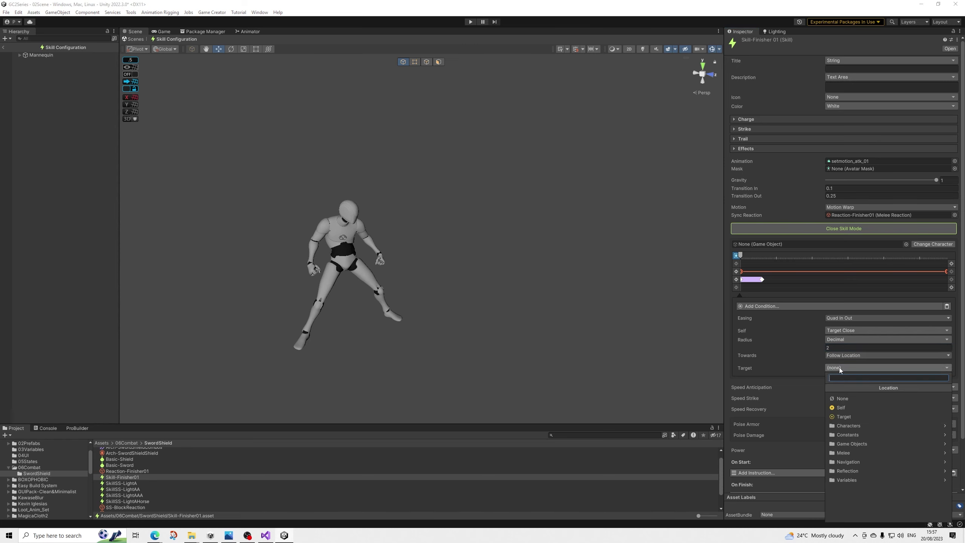
type("look")
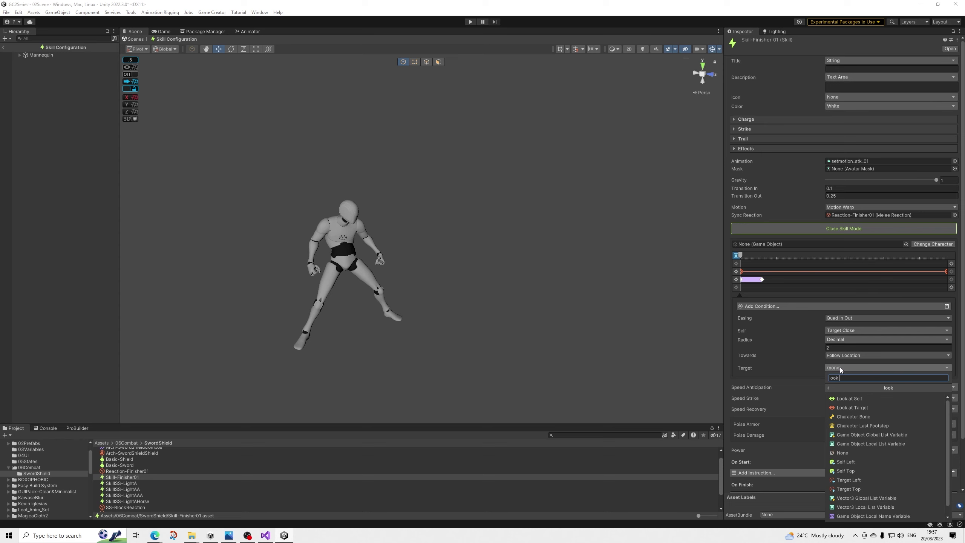
key("Return")
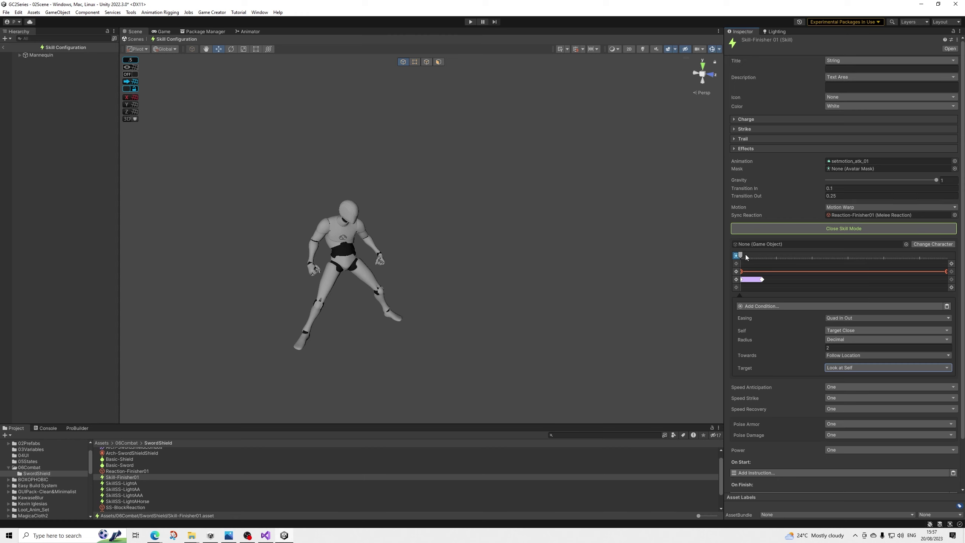
Preview the skill's opening frames, set its Transition In to 0.25, and close skill mode
mouse_move(745, 254)
left_mouse_down()
mouse_move(765, 252)
mouse_move(734, 258)
mouse_move(757, 254)
left_mouse_up()
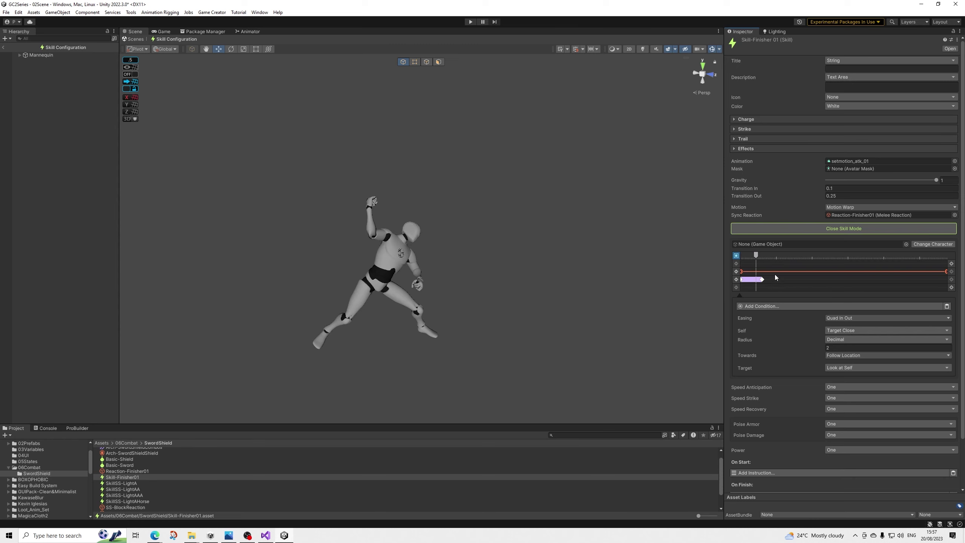
left_click_drag(756, 255, 722, 255)
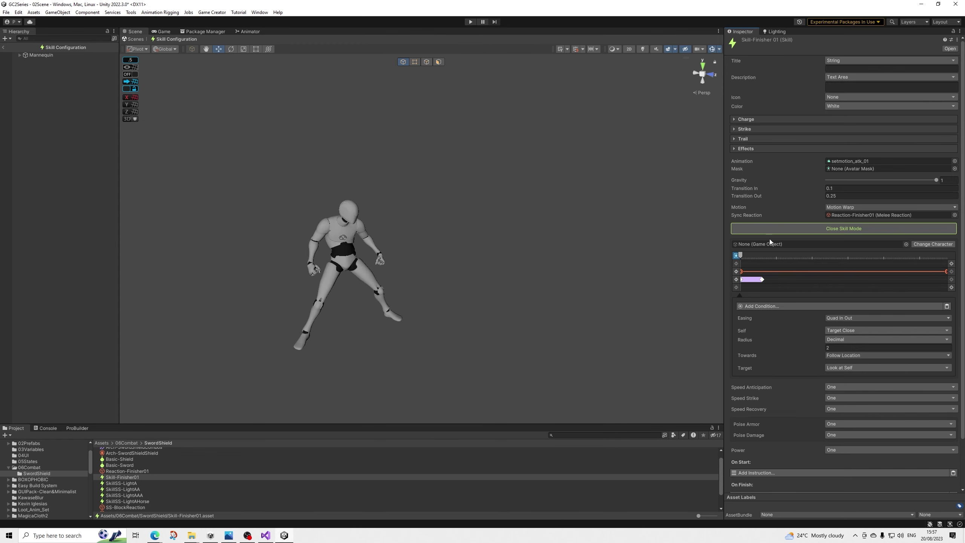
left_click(844, 187)
left_click_drag(755, 256, 731, 259)
scroll(788, 396, "down", 2)
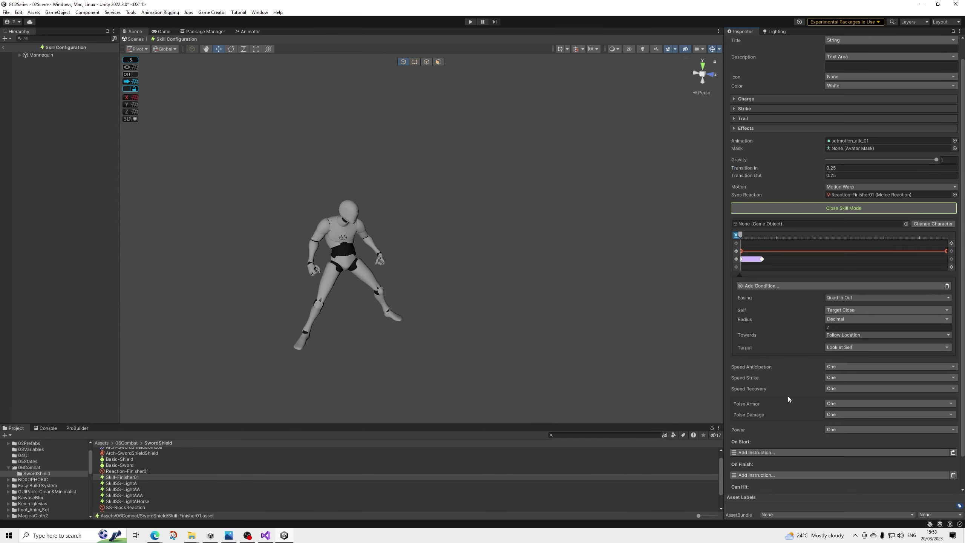
scroll(784, 396, "up", 2)
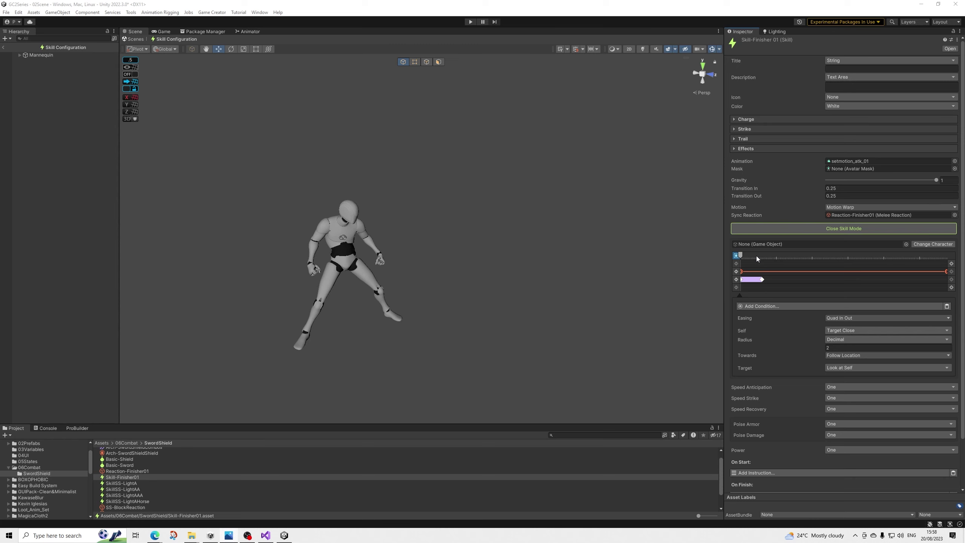
left_click_drag(758, 253, 733, 252)
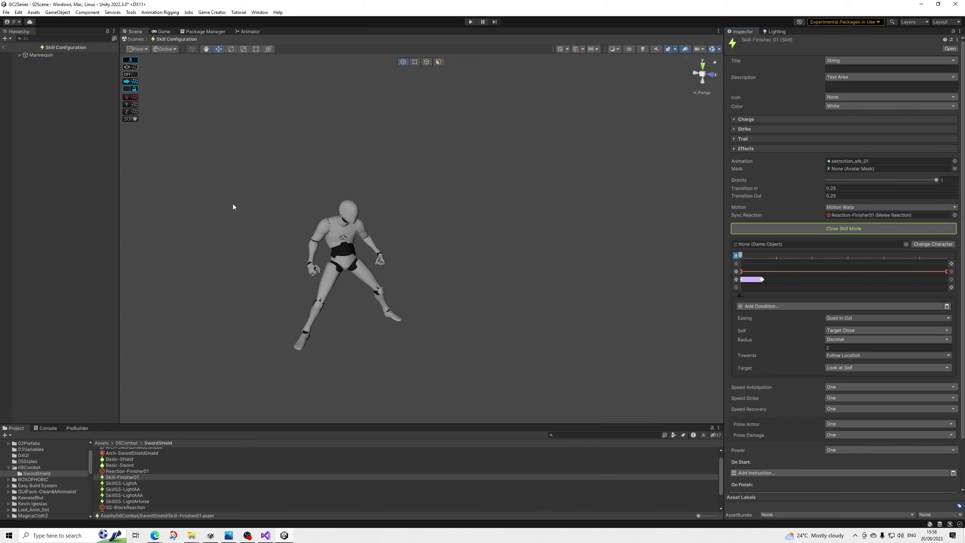
left_click(809, 226)
Review the Reaction-Finisher01 settings and the triggers on the enemy Character
left_click_drag(483, 215, 261, 244, "alt")
left_click(148, 471)
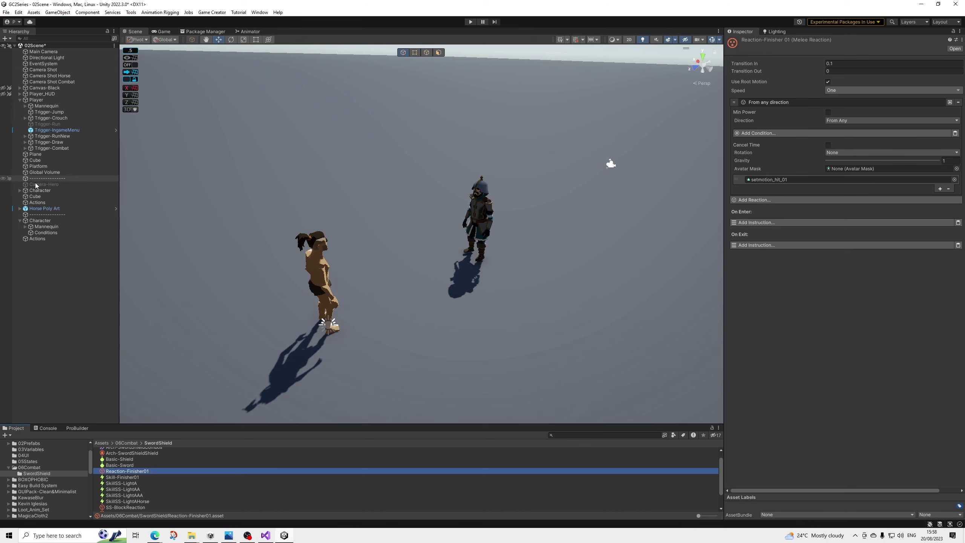
left_click(40, 221)
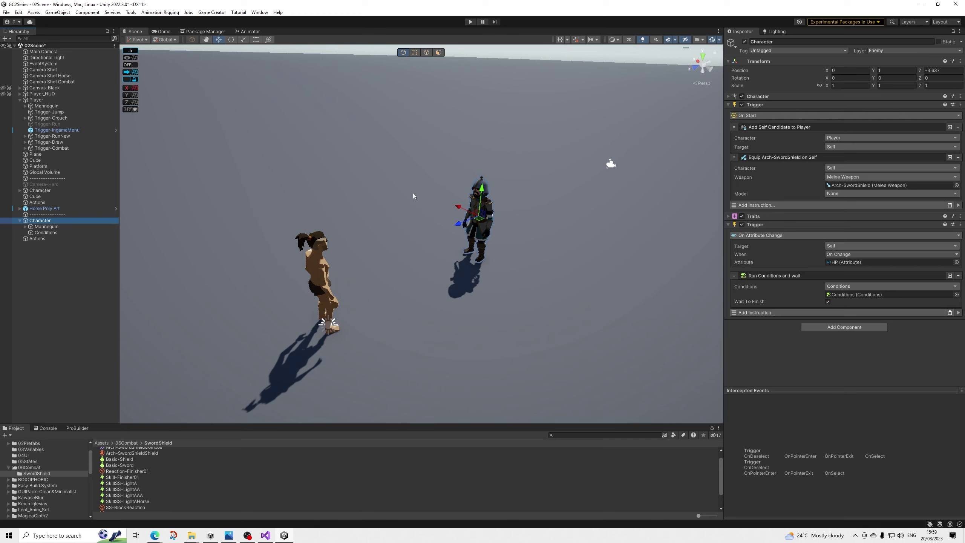
Add a Compare Distance condition to the first branch of the Conditions under Trigger-Combat
left_click(65, 147)
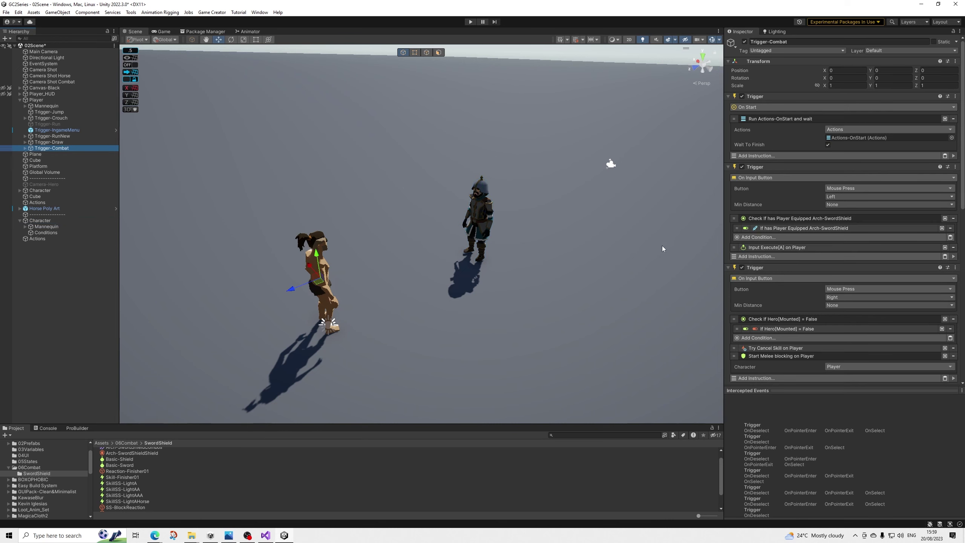
left_click_drag(784, 393, 784, 516)
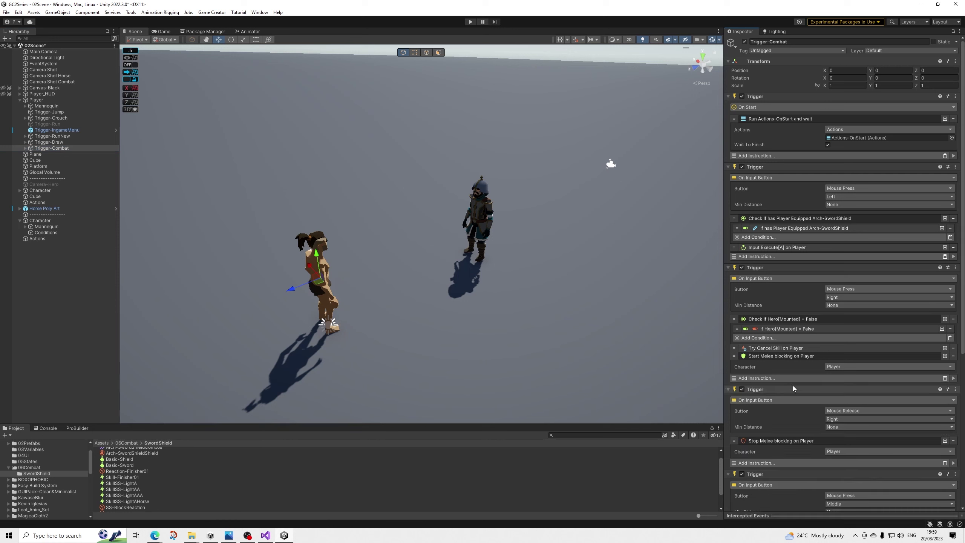
left_click(25, 148)
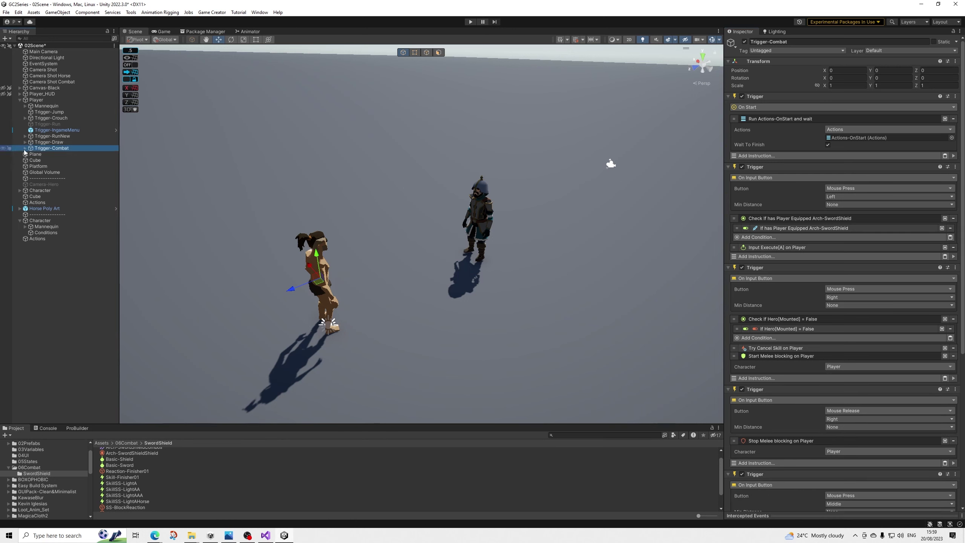
left_click(52, 161)
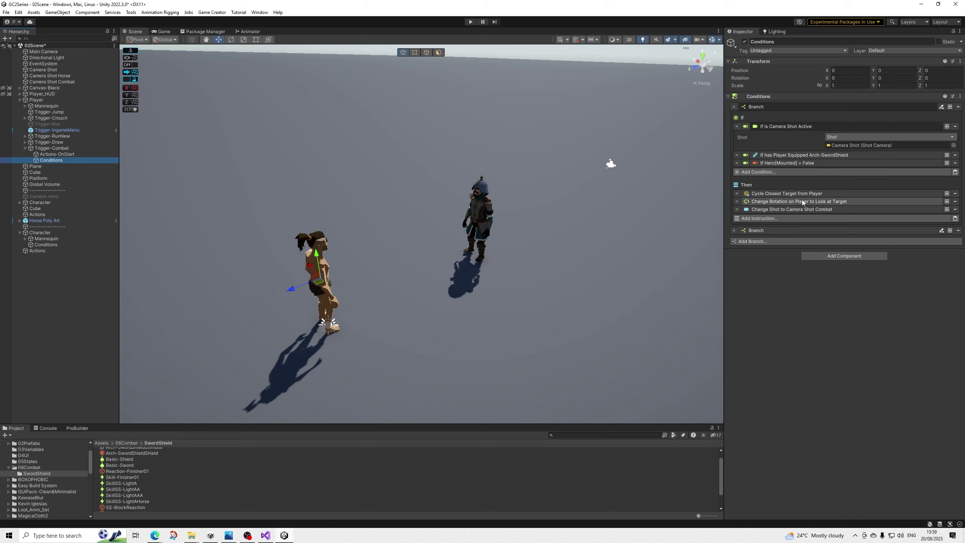
left_click(786, 172)
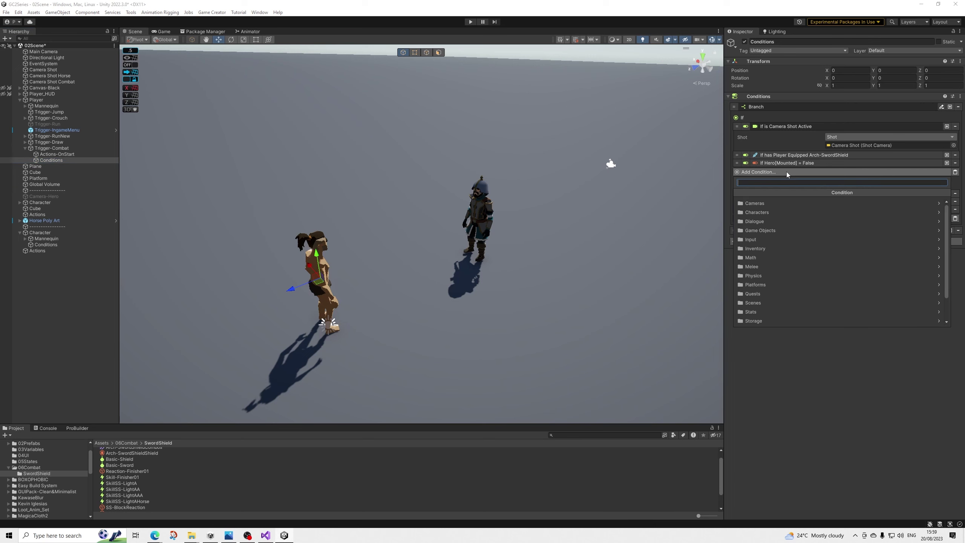
type("distan")
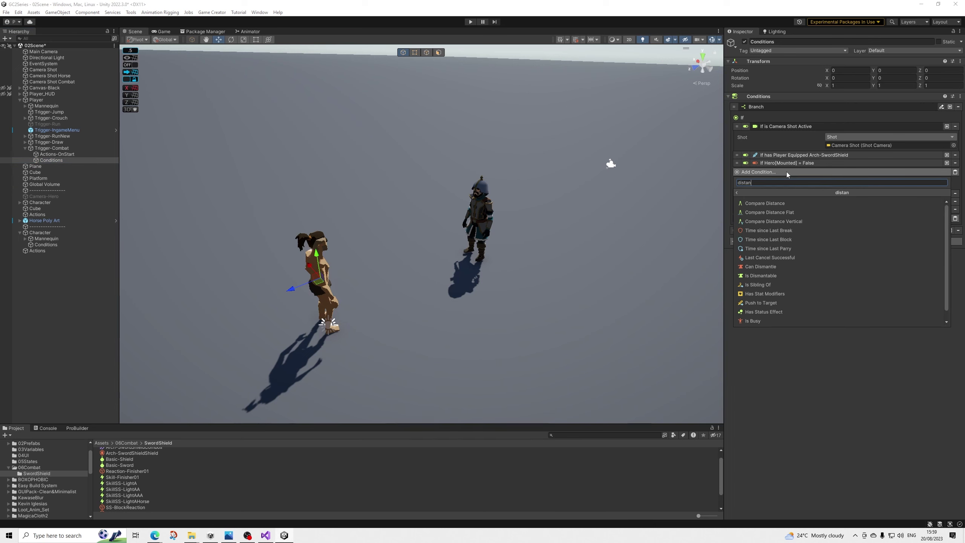
key("Return")
Set the distance condition's Point A to Player and Point B to Character
left_click(841, 181)
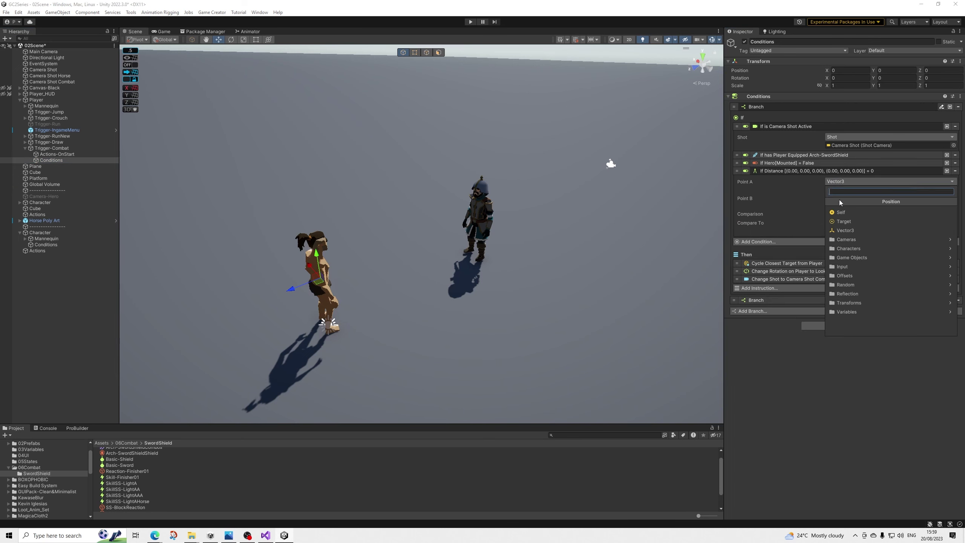
left_click(841, 248)
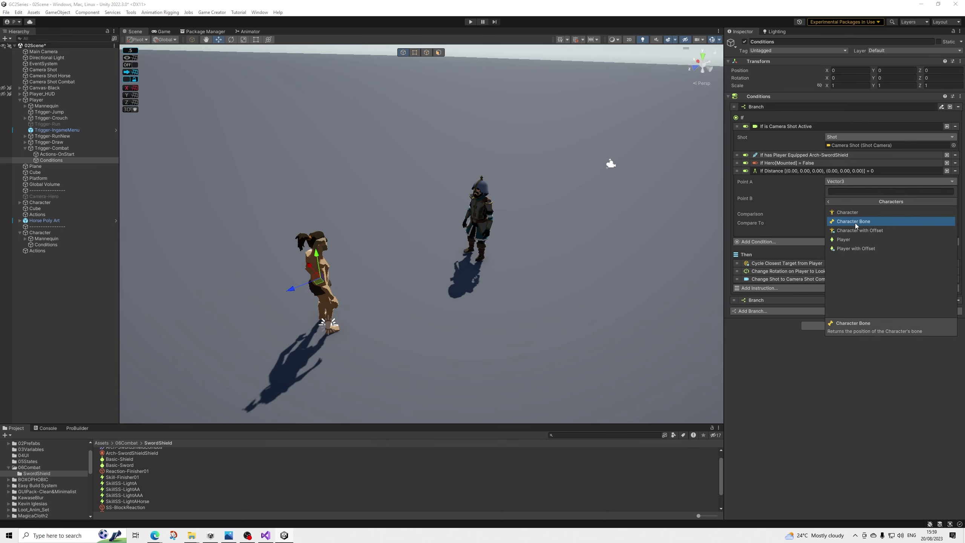
left_click(841, 240)
left_click(837, 190)
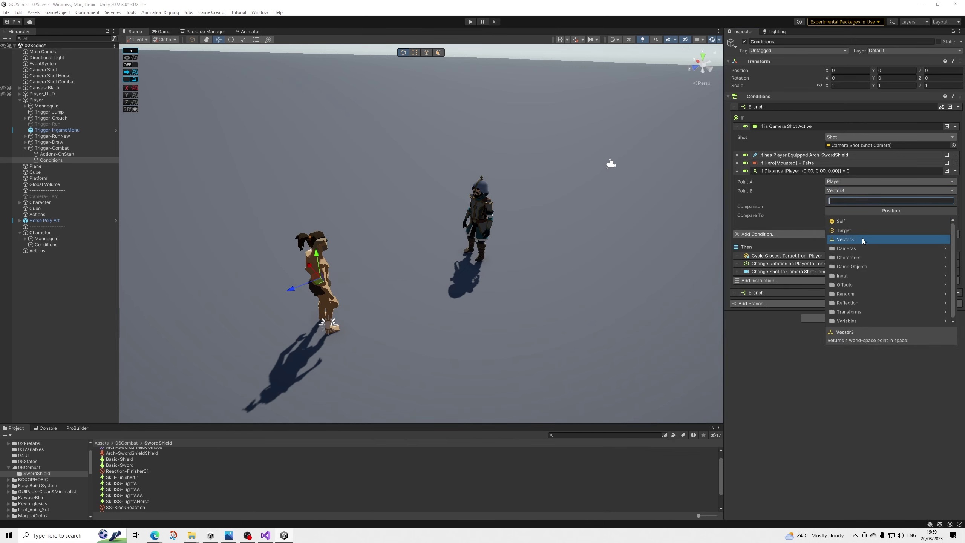
left_click(850, 258)
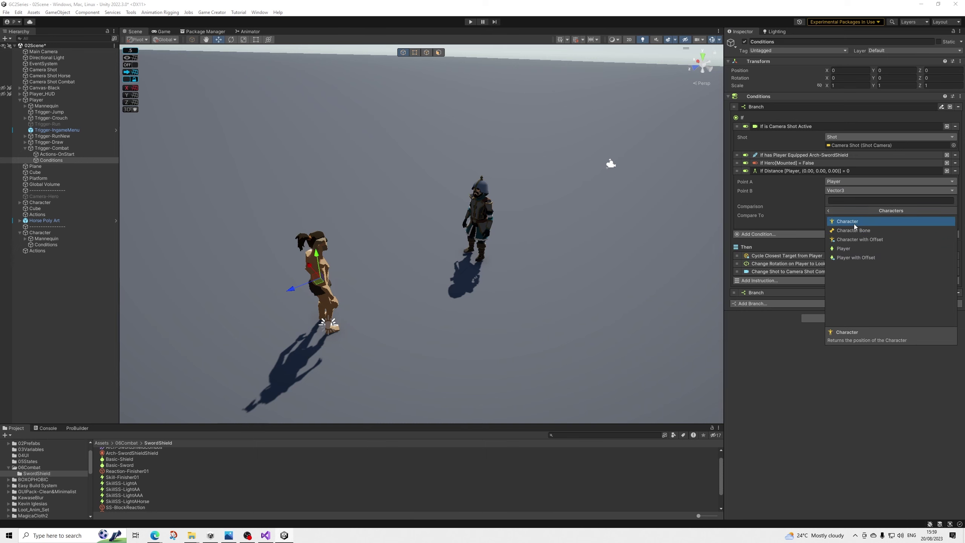
left_click(855, 224)
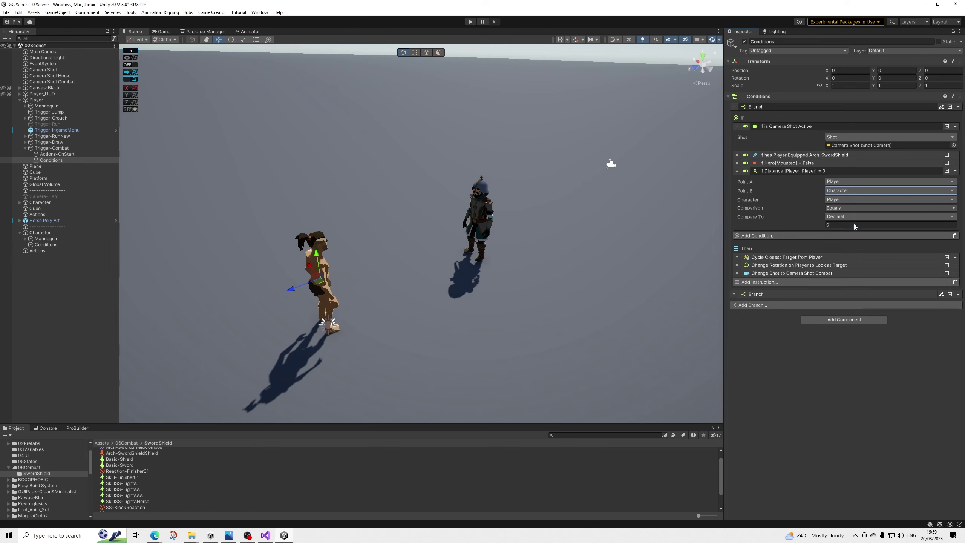
Make the distance condition find its Point B character by the tag Enemy
left_click(835, 200)
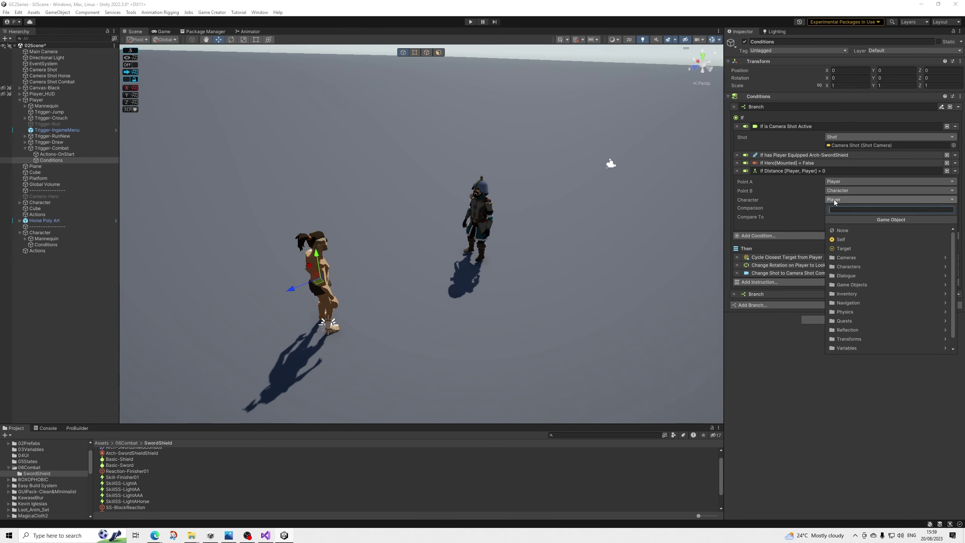
type("tag")
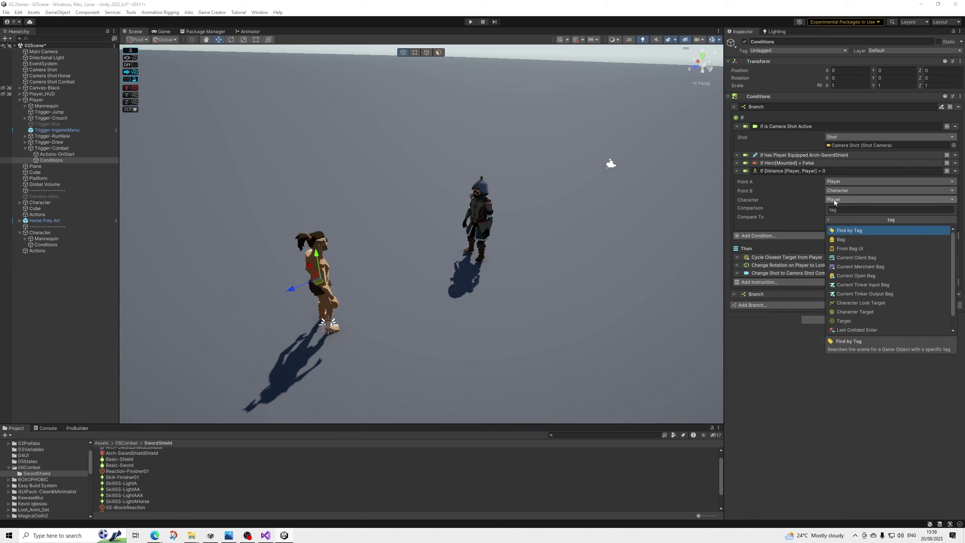
key("Return")
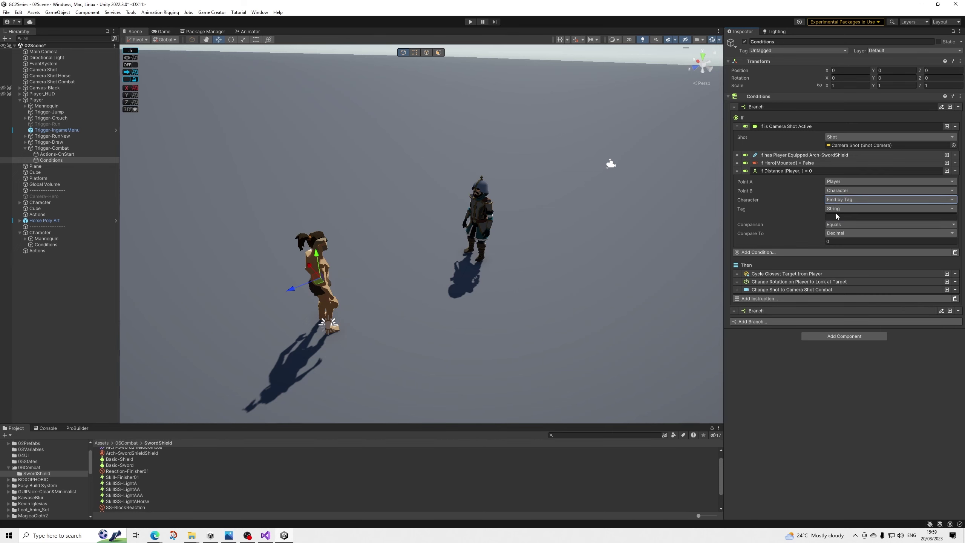
left_click(833, 219)
type("Enemy")
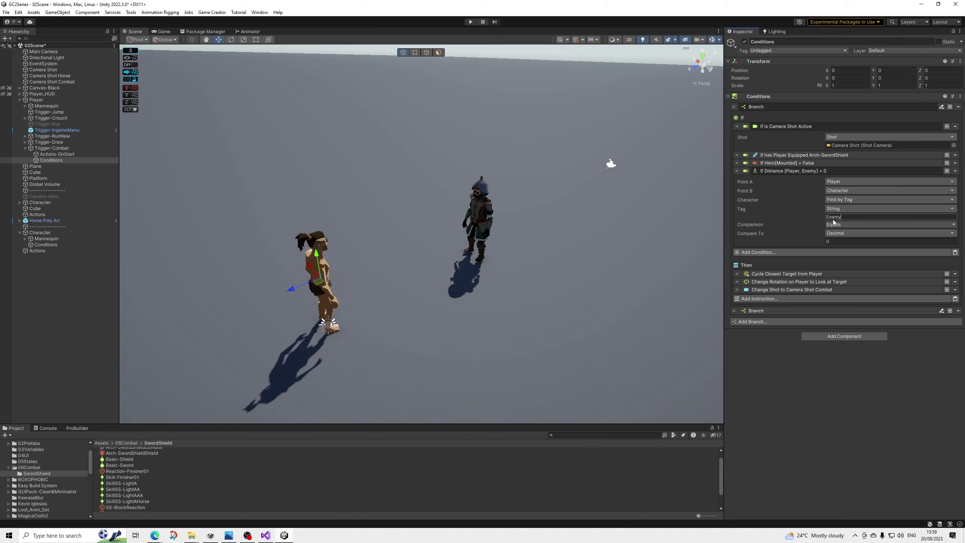
Set the distance condition's comparison to Less Or Equal with a decimal value of 5
left_click(834, 225)
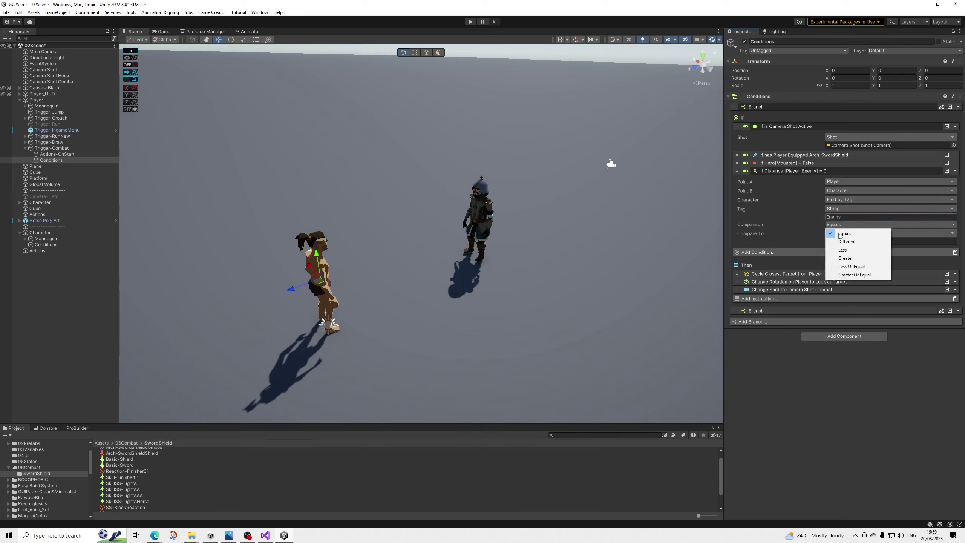
left_click(851, 266)
left_click(874, 233)
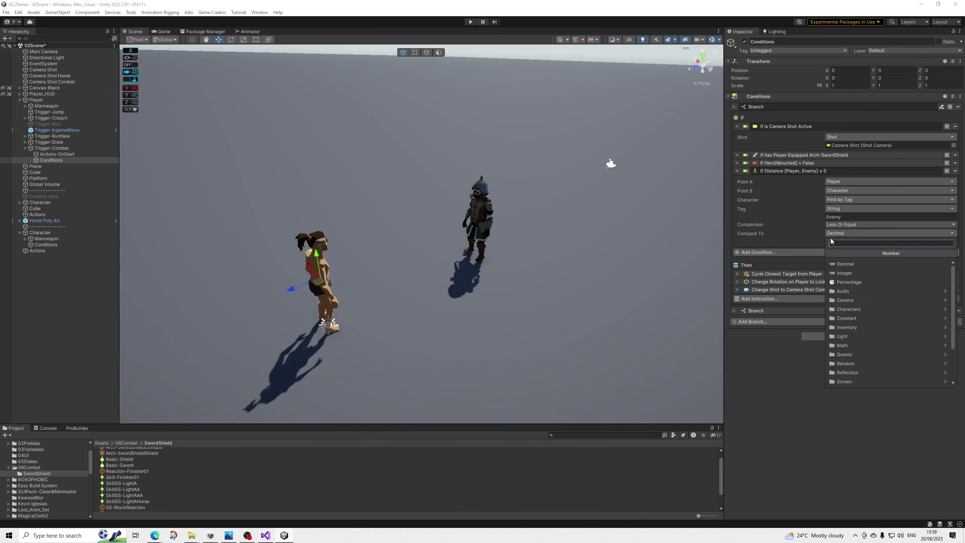
left_click(836, 240)
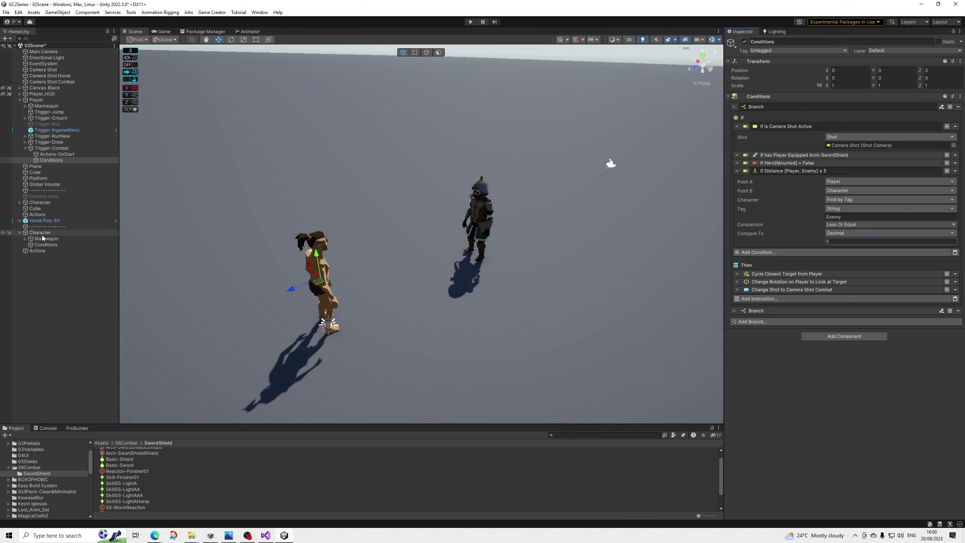
Assign the Enemy tag to the enemy Character object
left_click(100, 233)
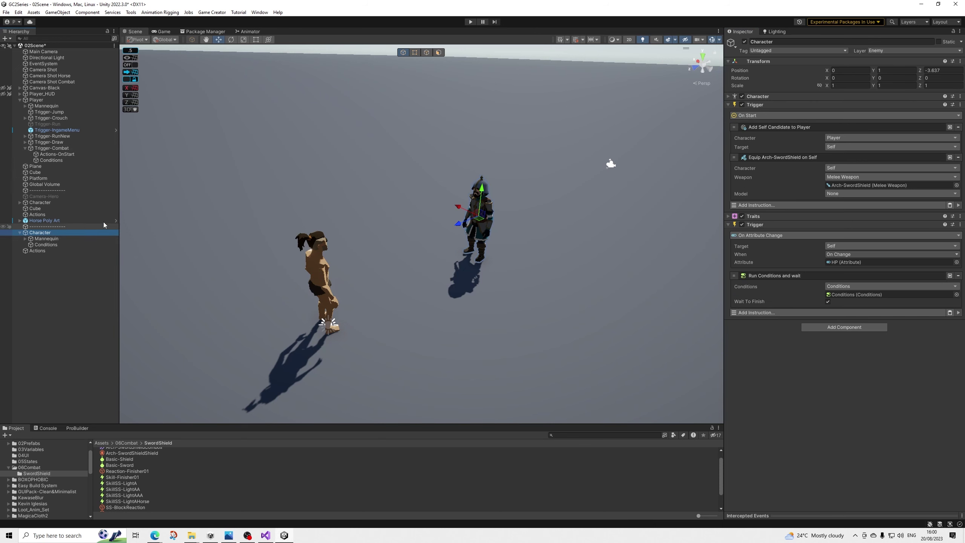
left_click(789, 49)
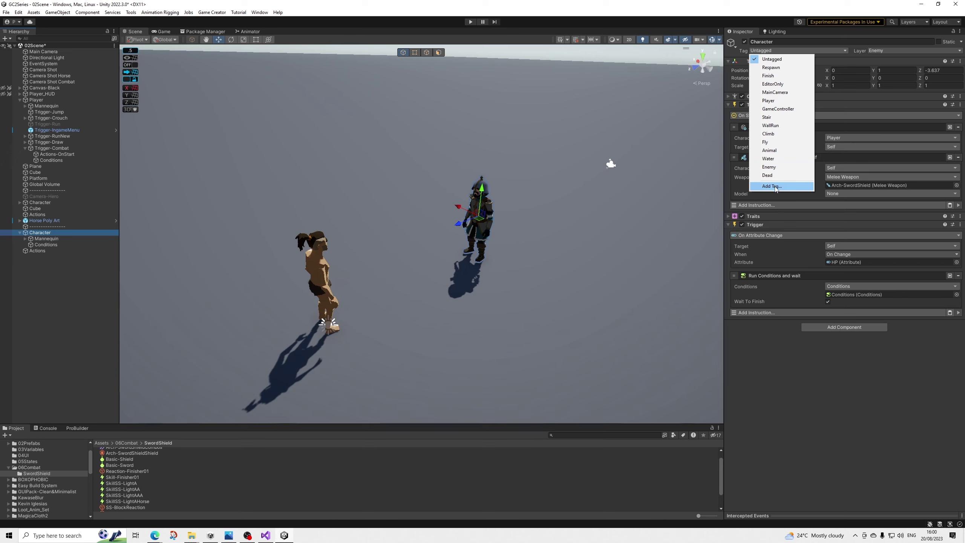
left_click(769, 167)
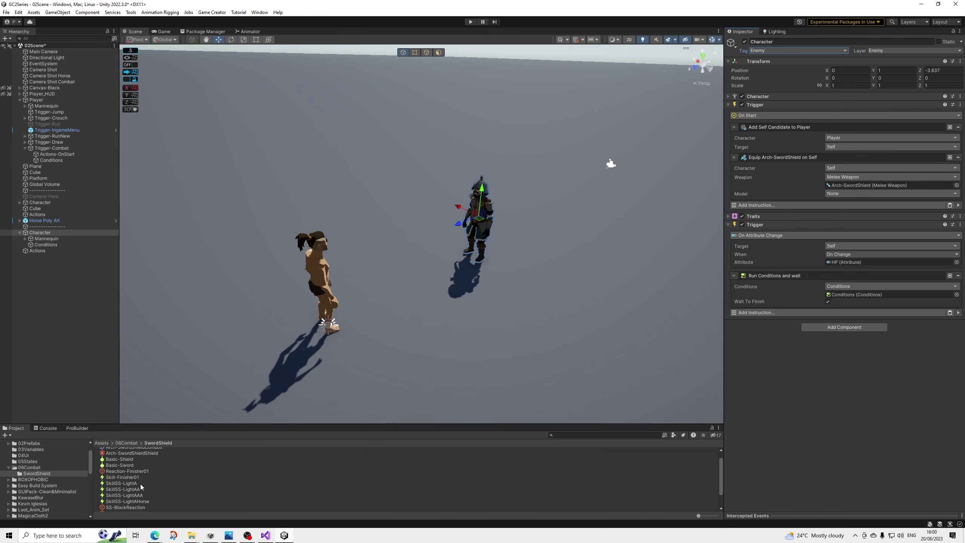
Copy the Change Rotation on Player to Pivot instruction from Trigger-Combat's second Conditions branch into Skill-Finisher01's On Finish list
left_click(125, 483)
left_click(125, 478)
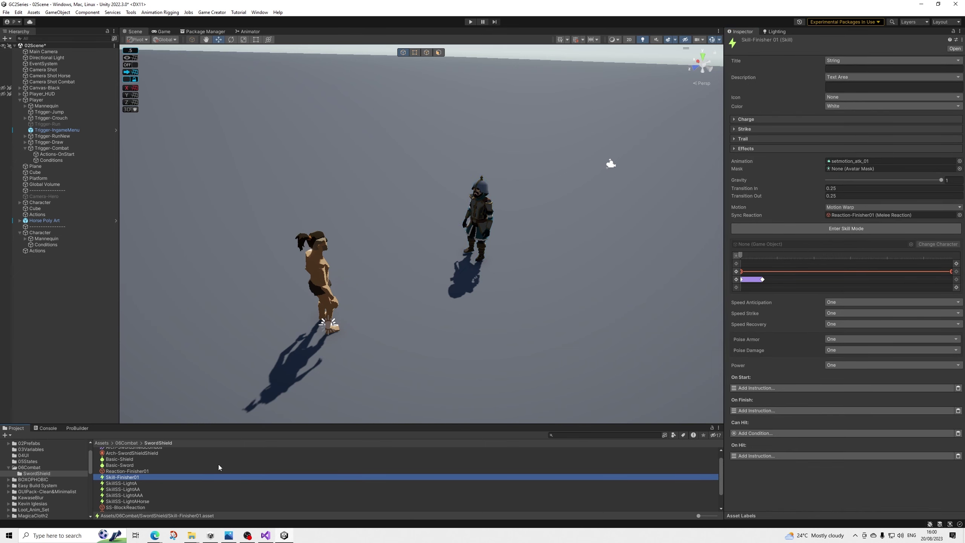
left_click(757, 410)
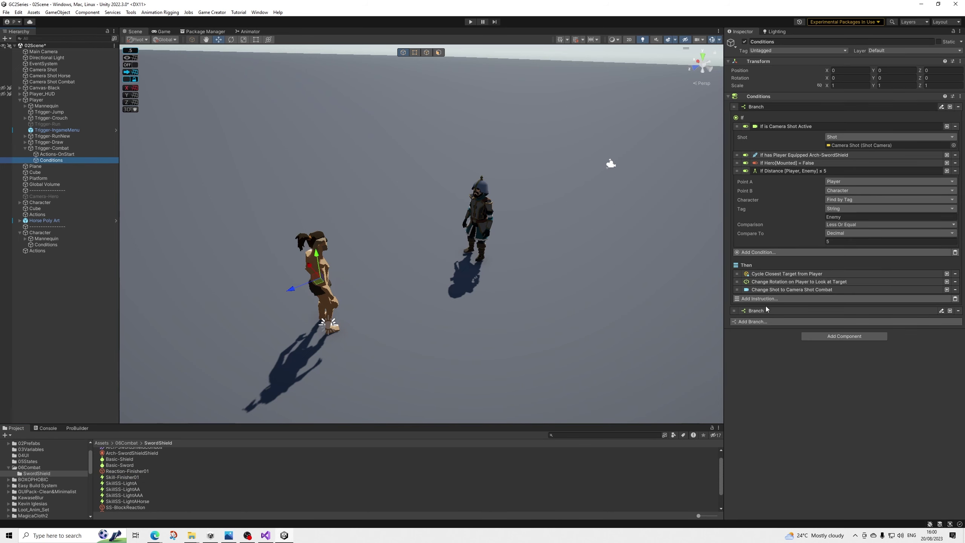
left_click(756, 311)
scroll(838, 398, "down", 1)
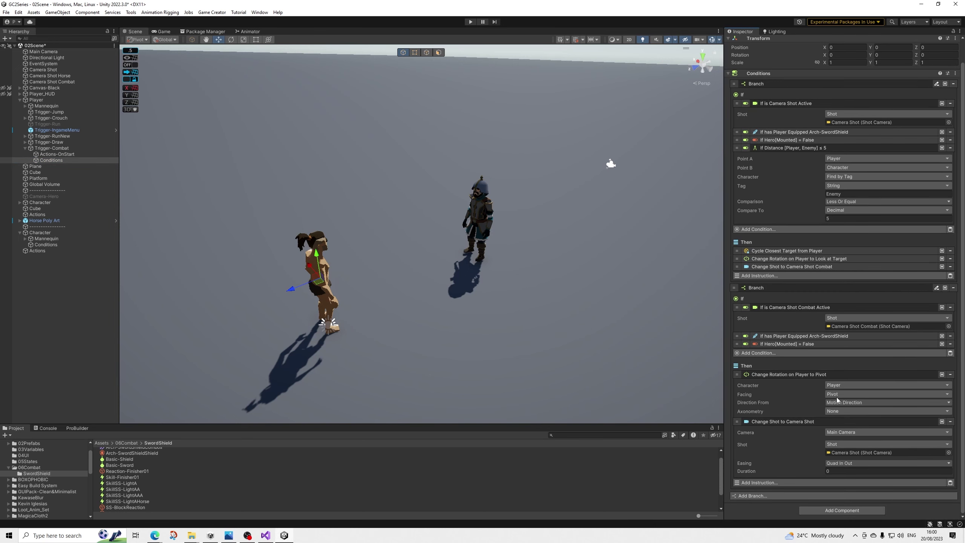
right_click(776, 374)
left_click(790, 379)
left_click(123, 476)
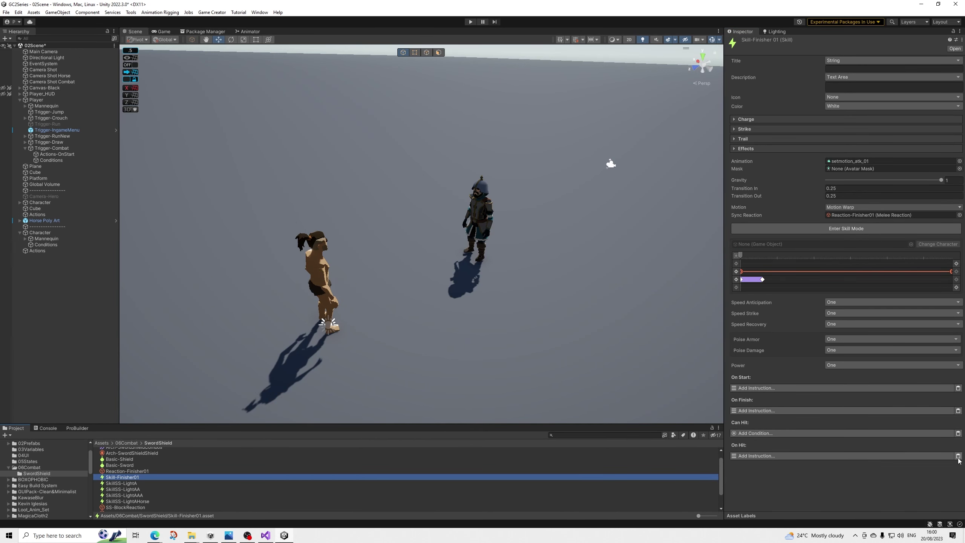
left_click(958, 411)
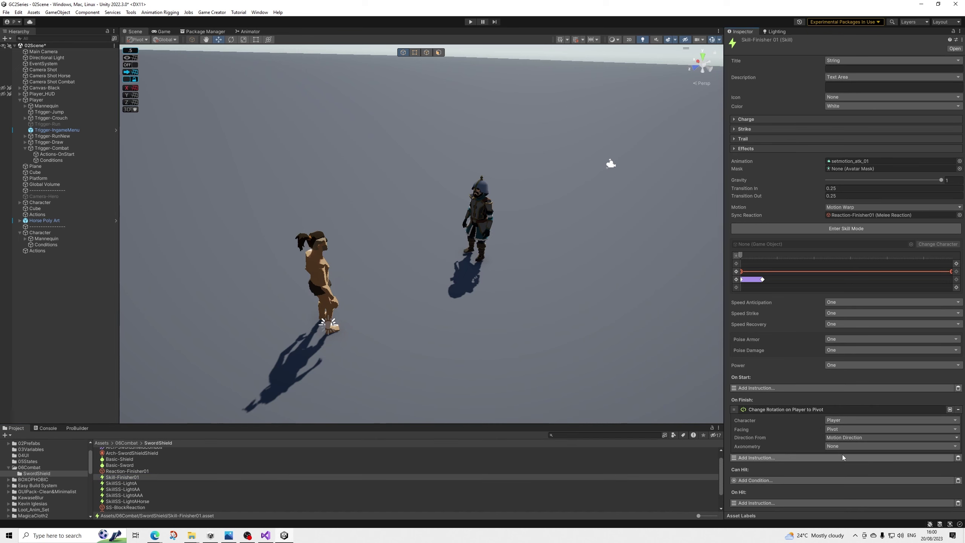
Copy the Change Shot instruction from the same branch into Skill-Finisher01's On Finish list and set its shot to Main Shot
left_click(58, 159)
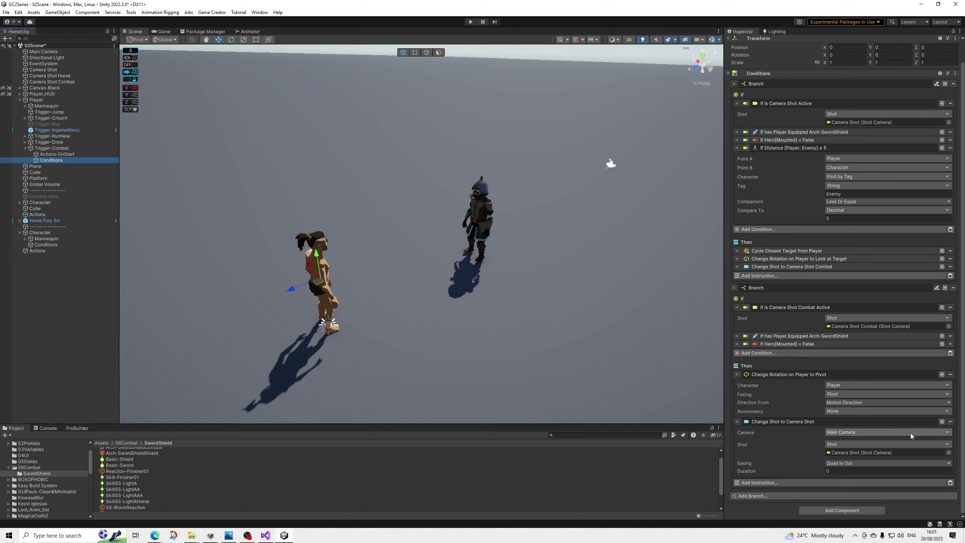
right_click(916, 422)
left_click(927, 427)
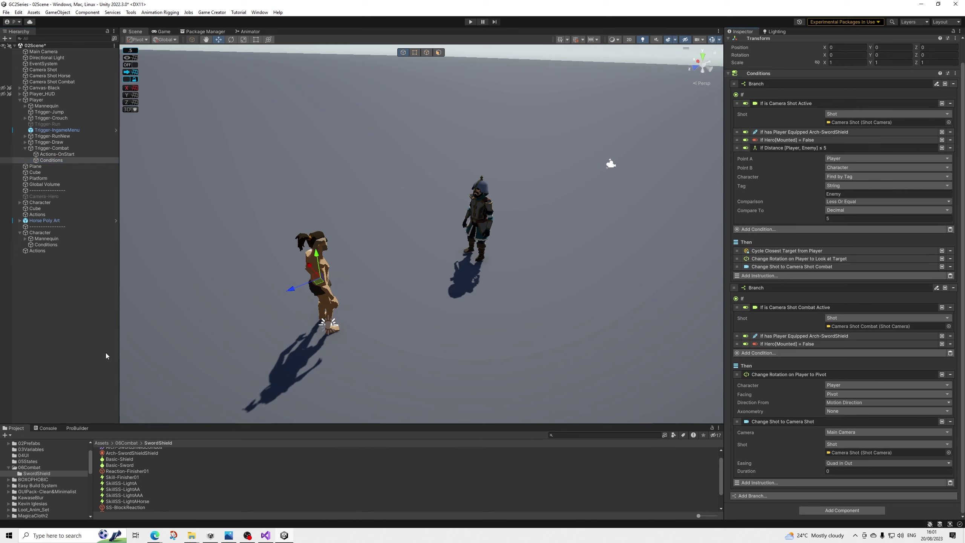
left_click(130, 476)
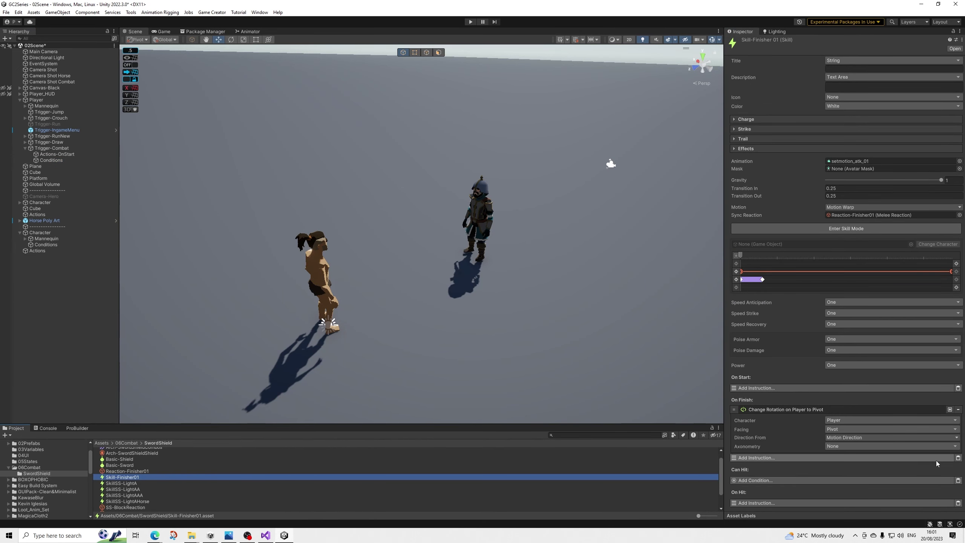
left_click(958, 457)
scroll(875, 447, "down", 2)
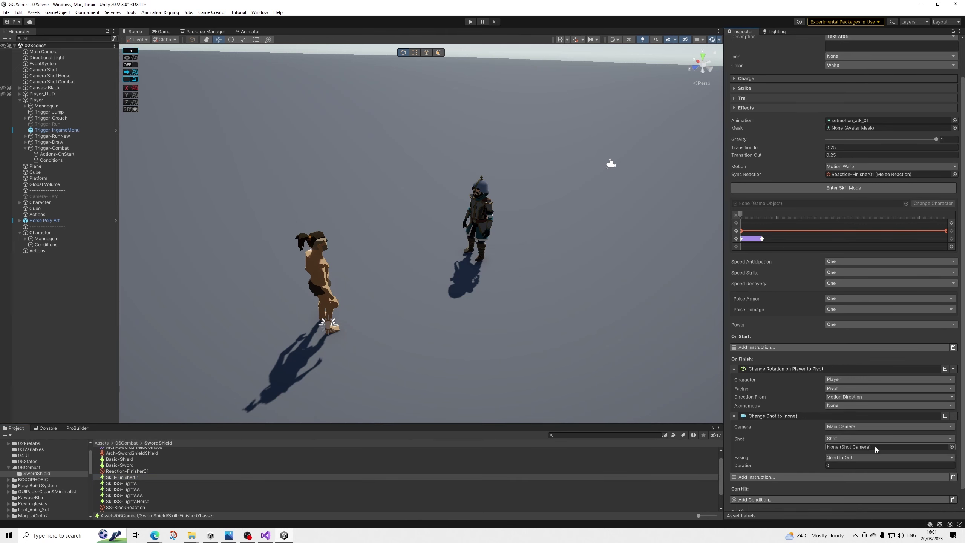
left_click(834, 438)
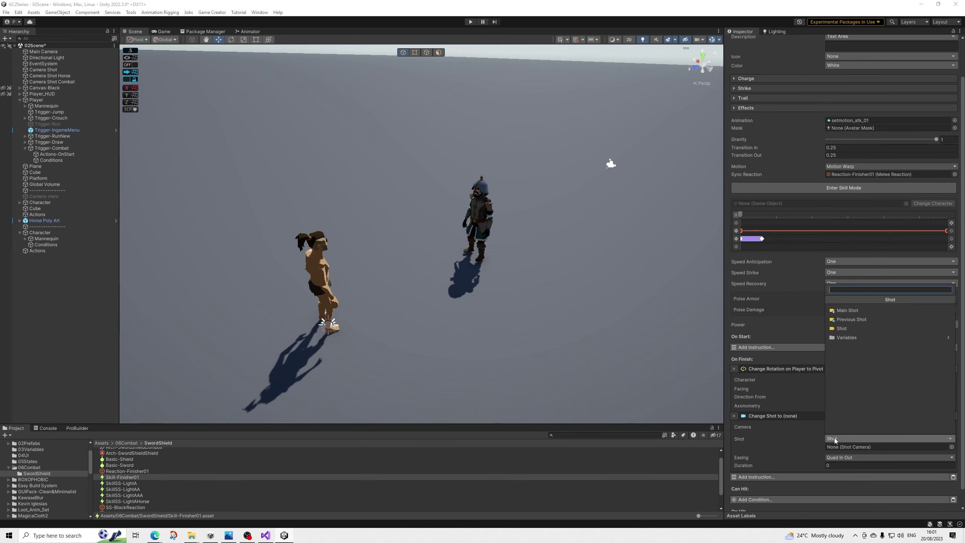
left_click(852, 313)
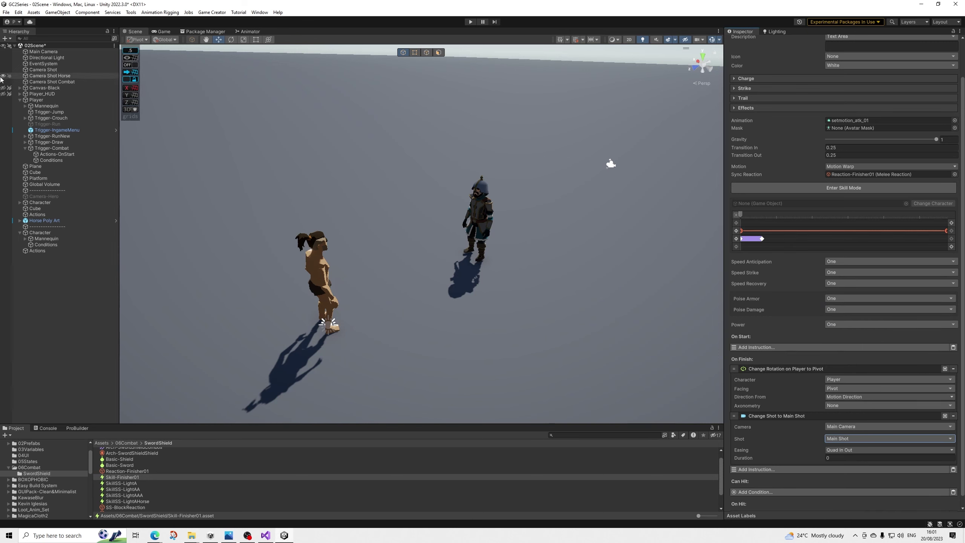
Compare the Is Main Shot setting on Camera Shot and Camera Shot Combat
left_click(44, 71)
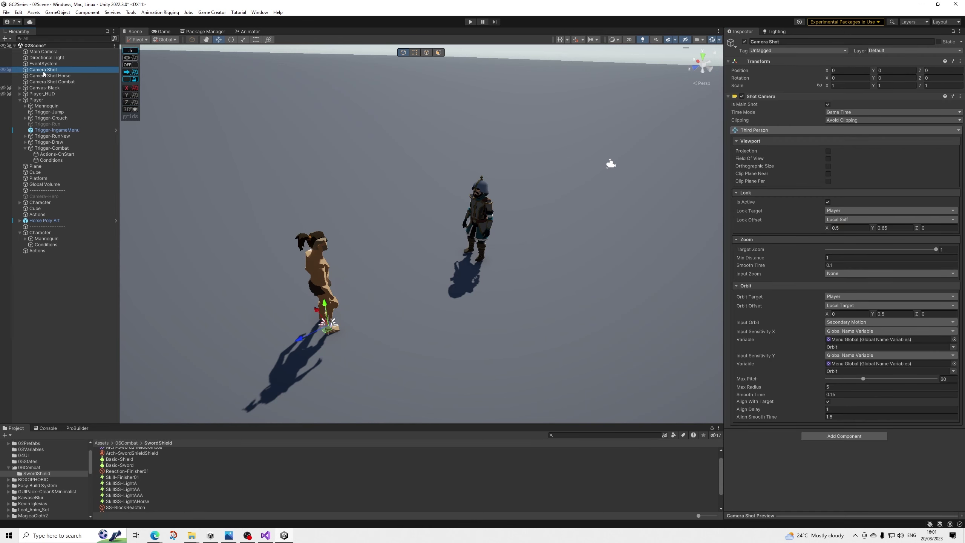
left_click(107, 76)
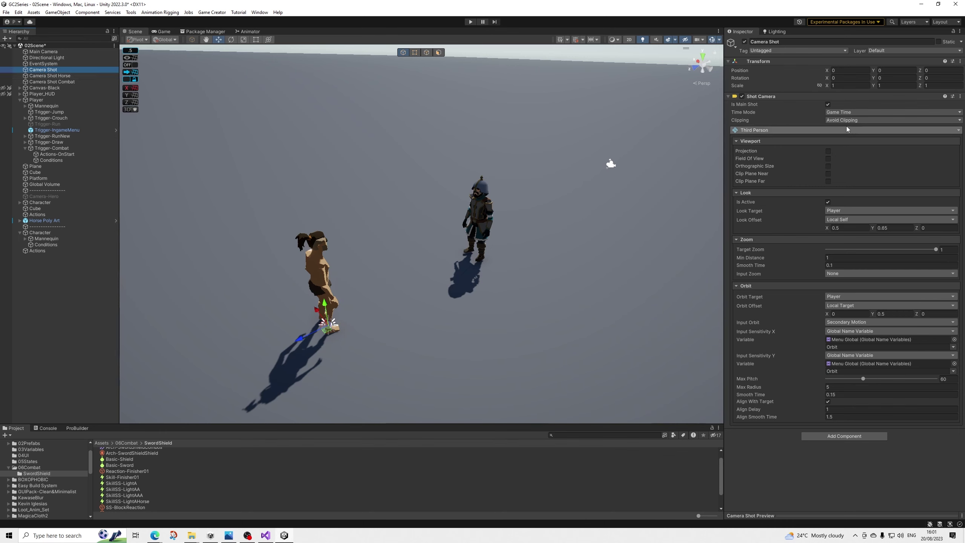
key("Down")
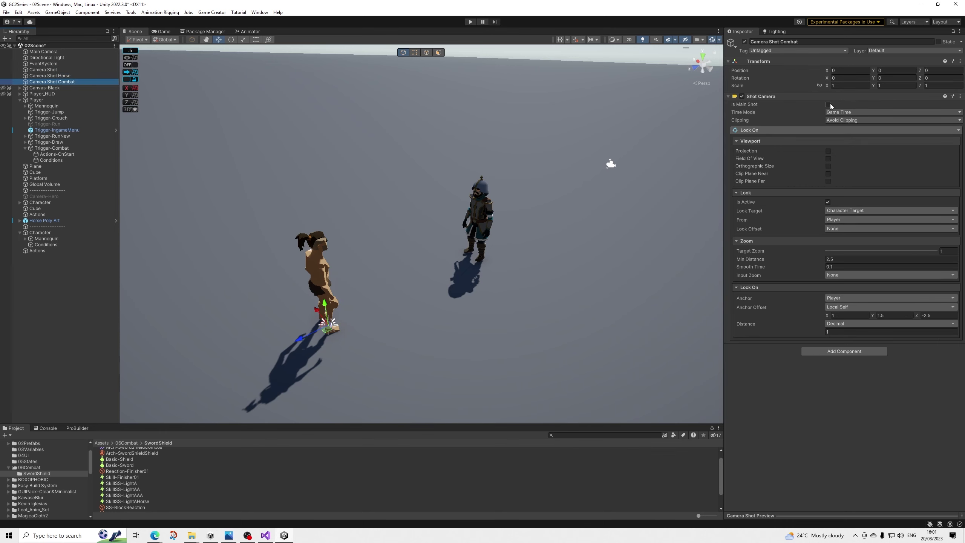
Check the Is Main Shot setting on Camera Shot Horse and Camera Shot
key("Up")
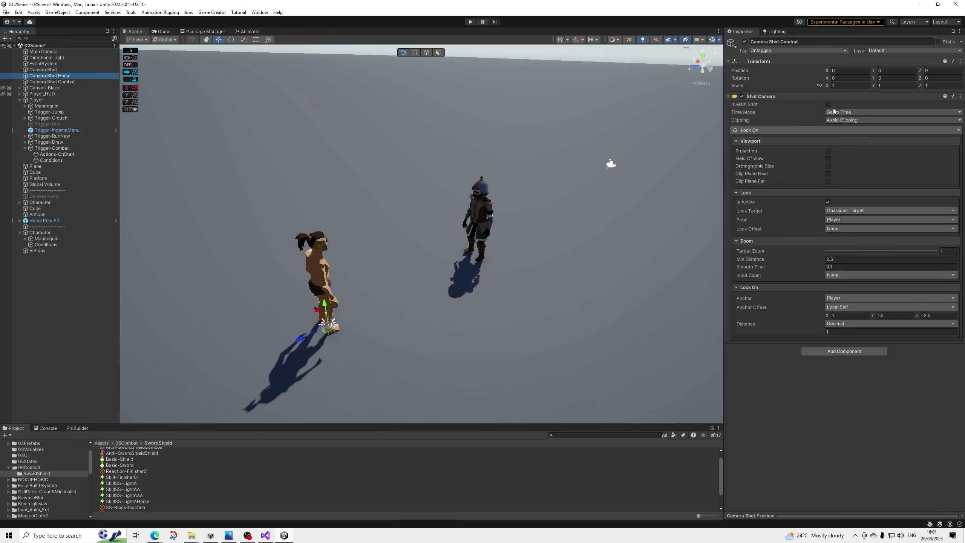
key("Up")
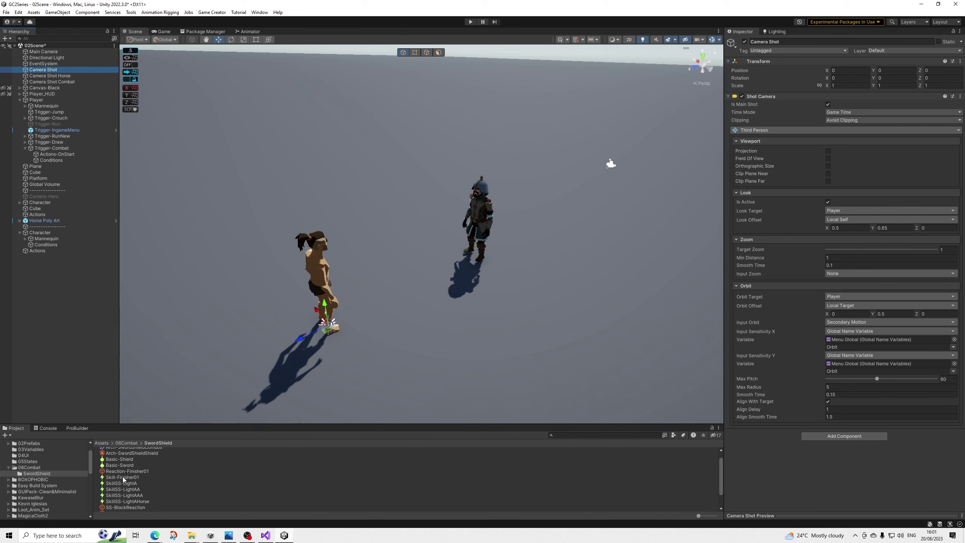
Add a State instruction to Reaction-Finisher01's On Enter list and set its character to Self
left_click(137, 470)
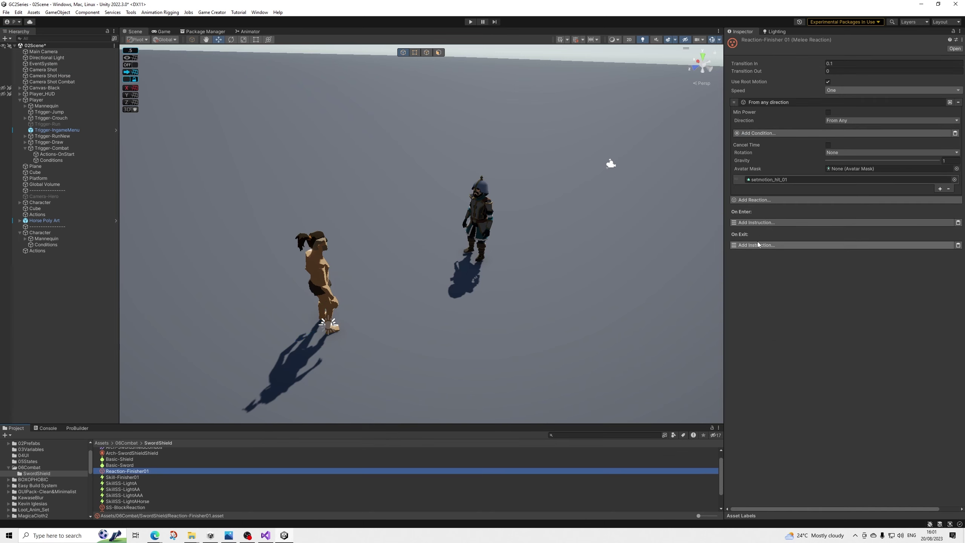
left_click(754, 222)
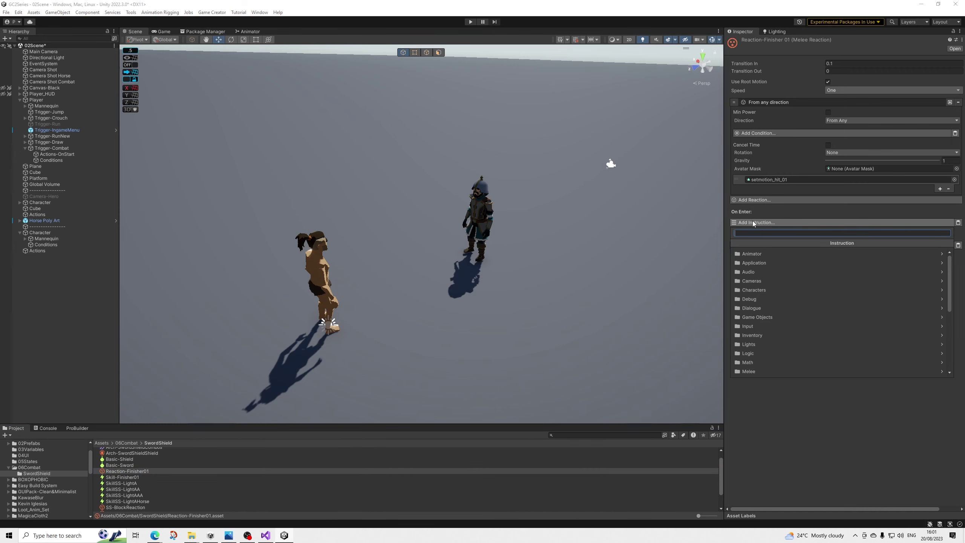
type("dysyr")
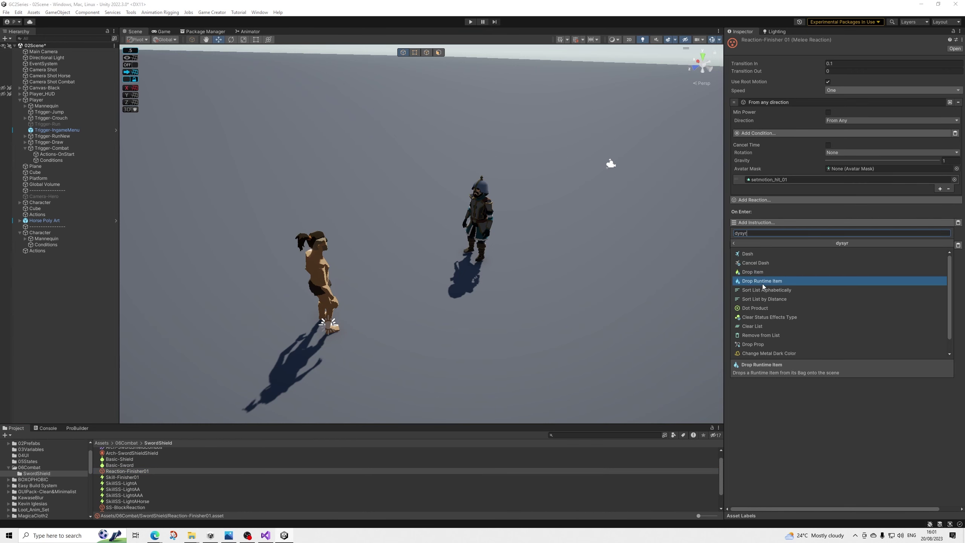
key("BackSpace")
key("BackSpace")
key("BackSpace")
key("BackSpace")
key("BackSpace")
type("stat")
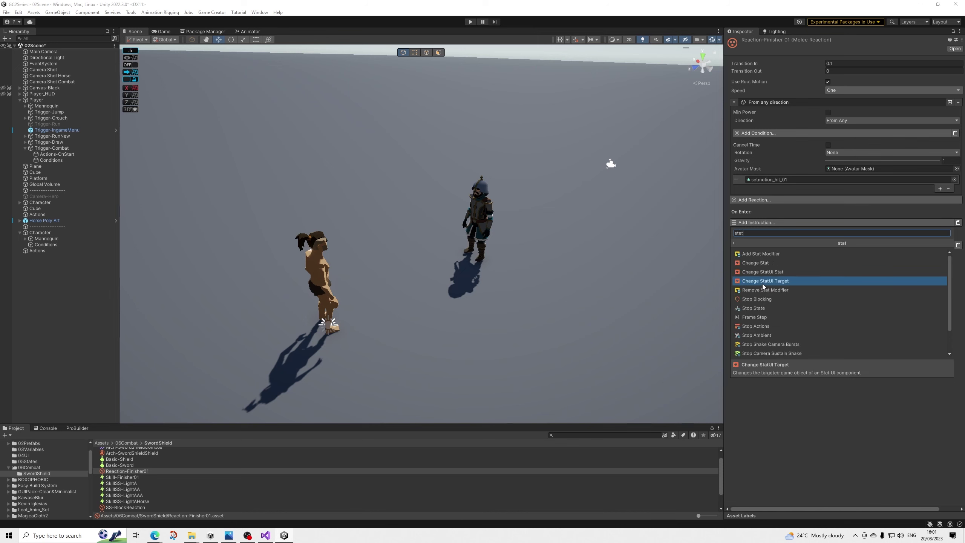
type("e")
left_click(763, 325)
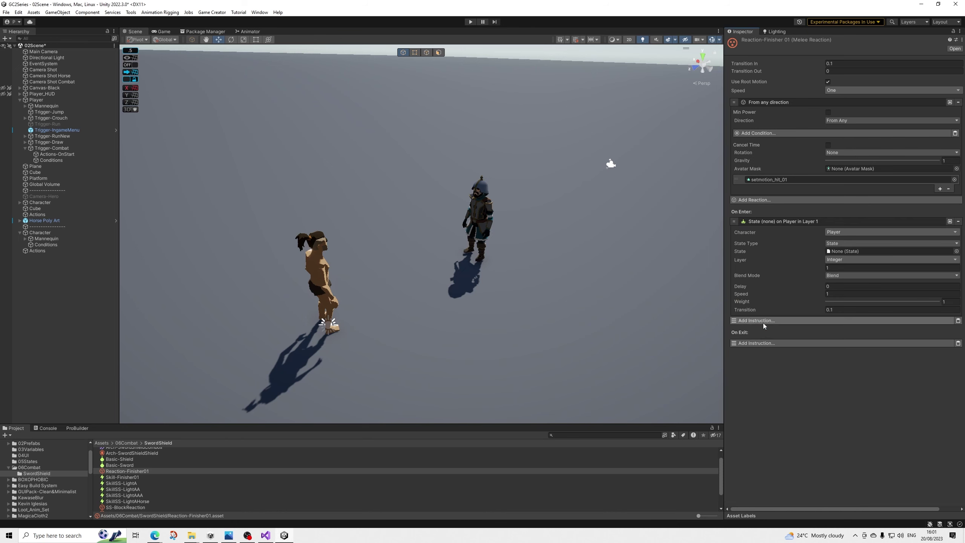
left_click(837, 231)
left_click(844, 272)
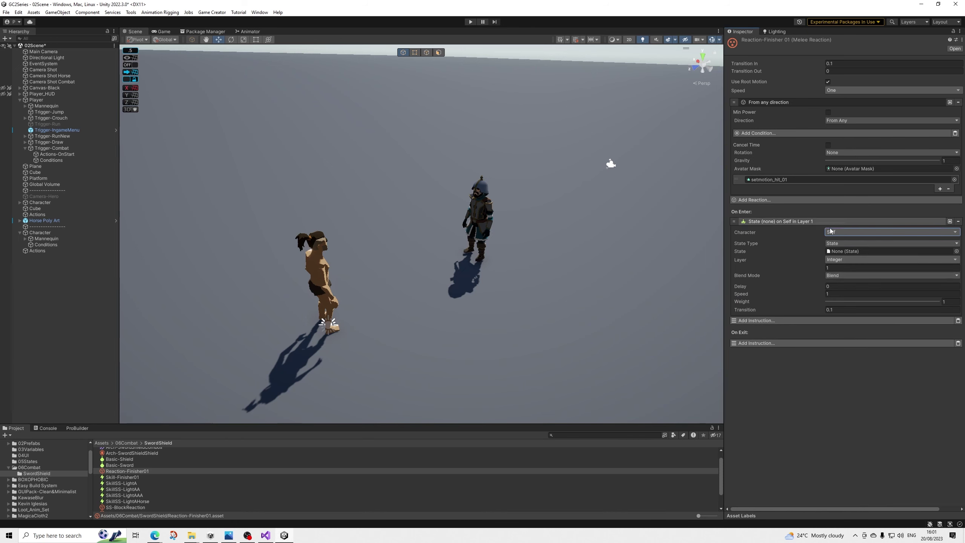
Set the instruction's state type to Animation Clip and assign the setmotion_hit_01 clip from setmotion_hit_Death
left_click(840, 243)
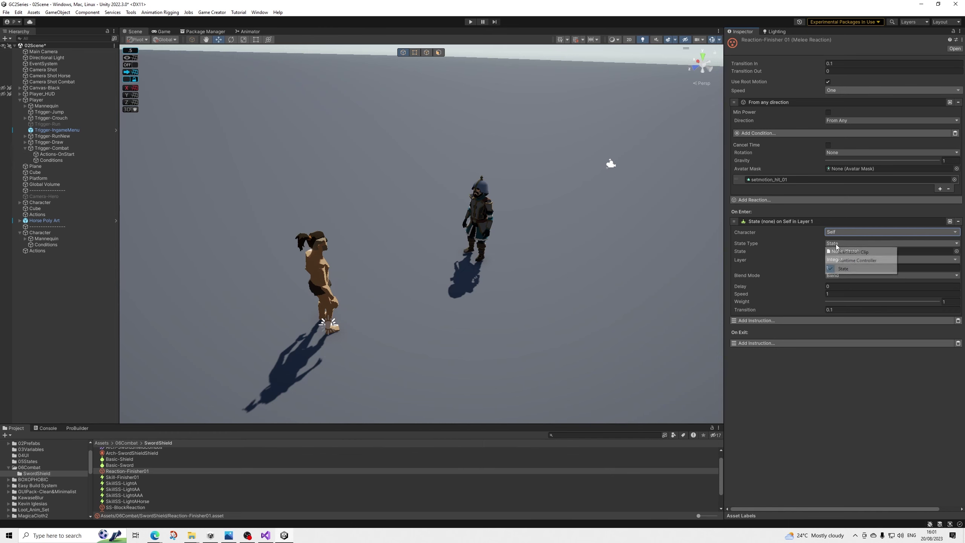
left_click(837, 249)
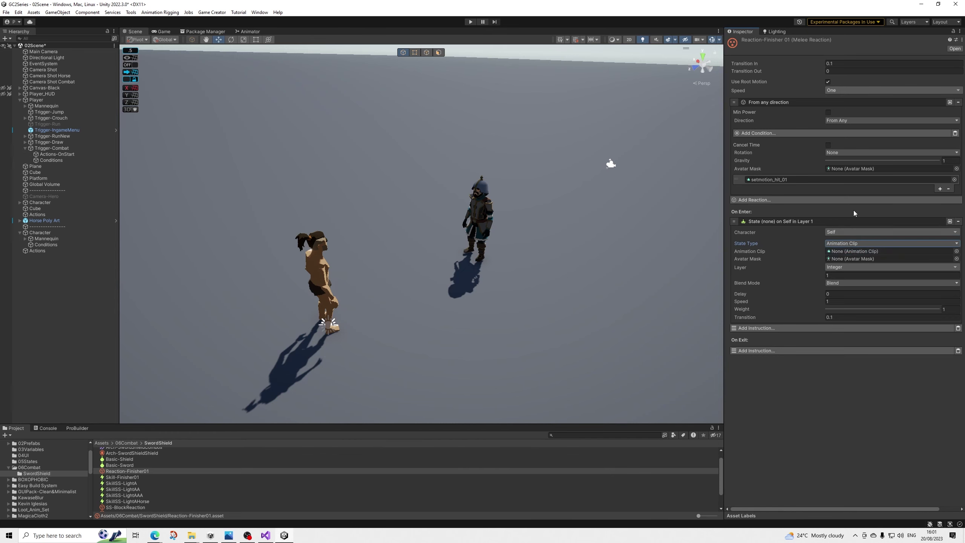
left_click(764, 178)
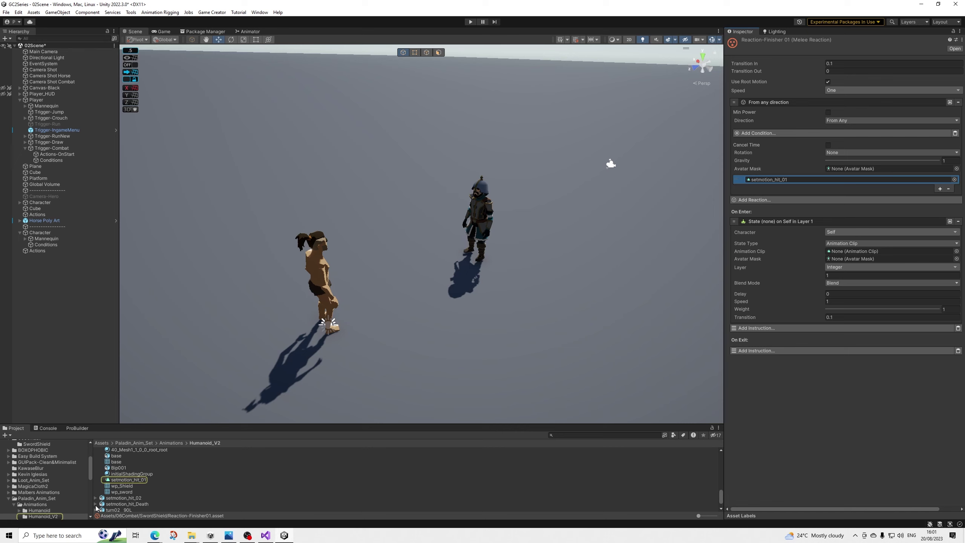
left_click(95, 504)
left_click_drag(135, 494, 844, 251)
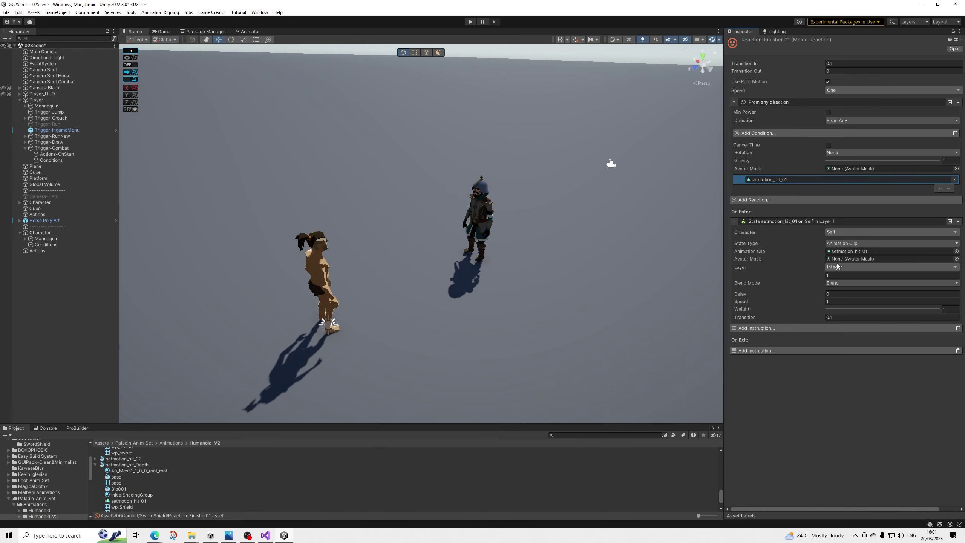
Set the State instruction's transition to 0 and its layer to 20
left_click(844, 317)
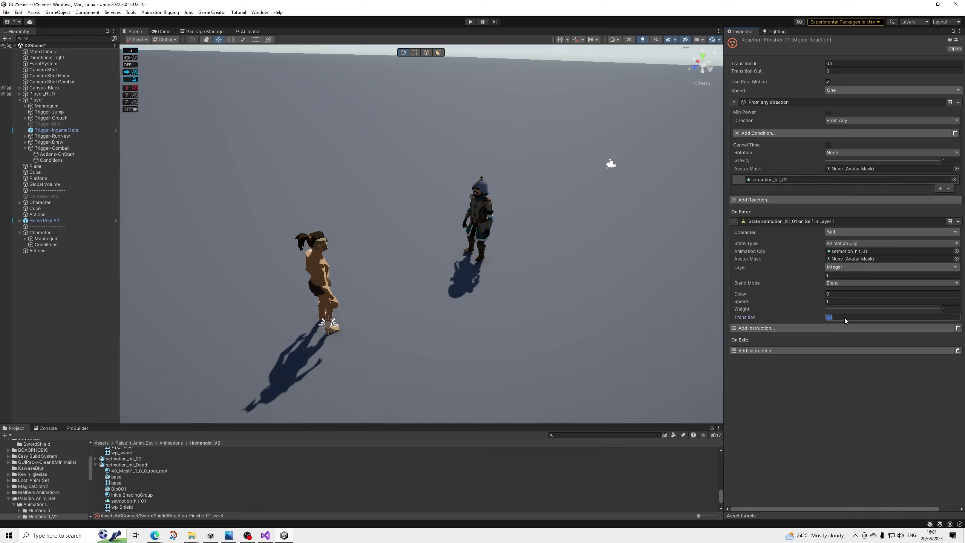
left_click(838, 274)
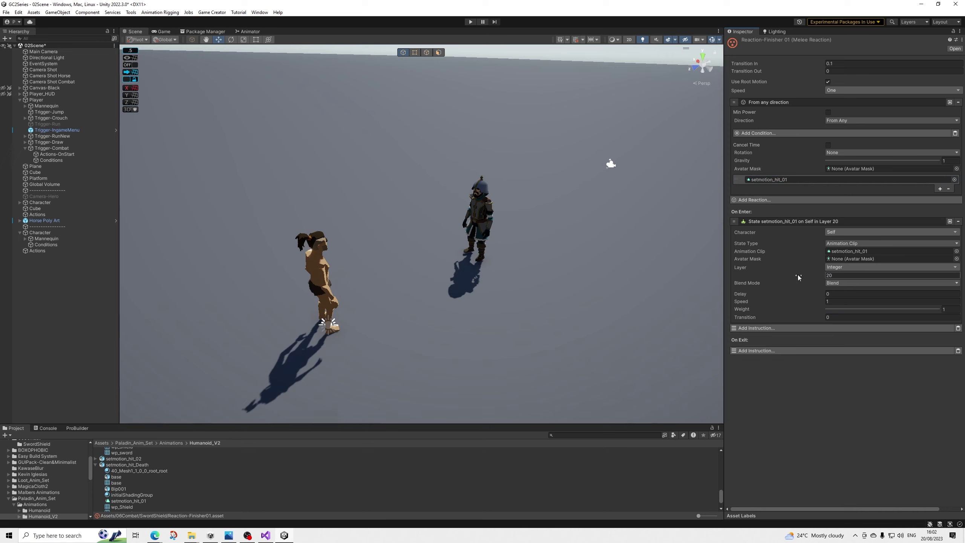
left_click(765, 222)
Add a Change Tag instruction to the On Enter list that sets the tag of Self to Dead
left_click(758, 231)
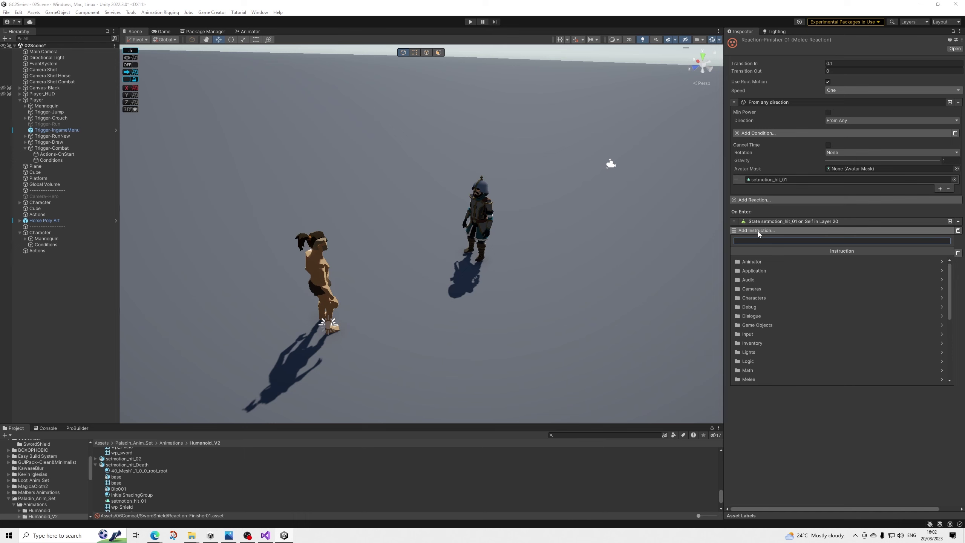
type("tag")
key("Return")
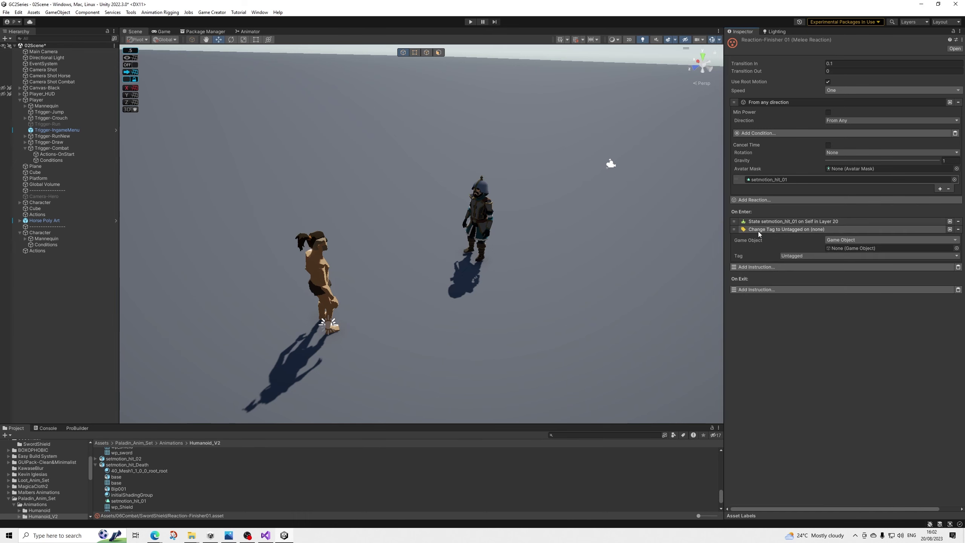
left_click(842, 241)
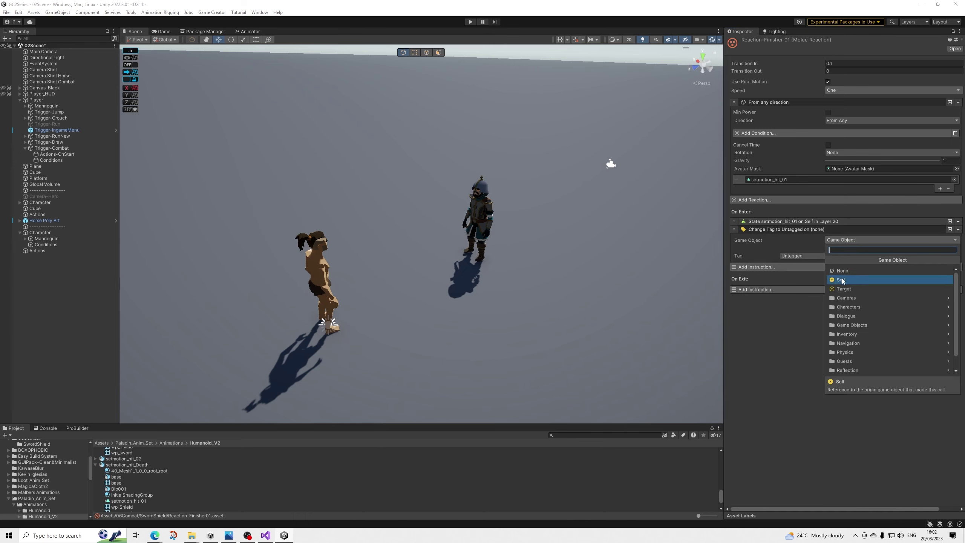
left_click(840, 279)
left_click(825, 249)
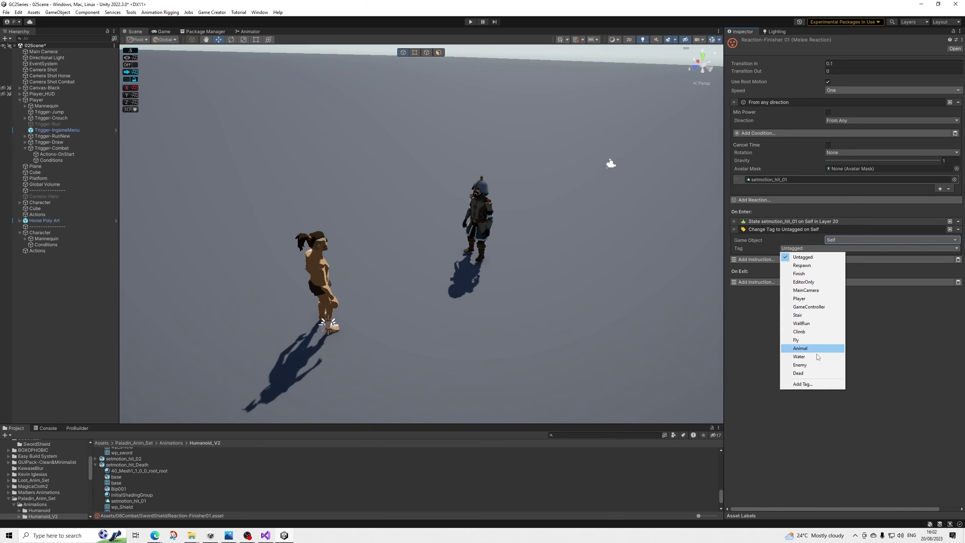
left_click(805, 374)
left_click(795, 247)
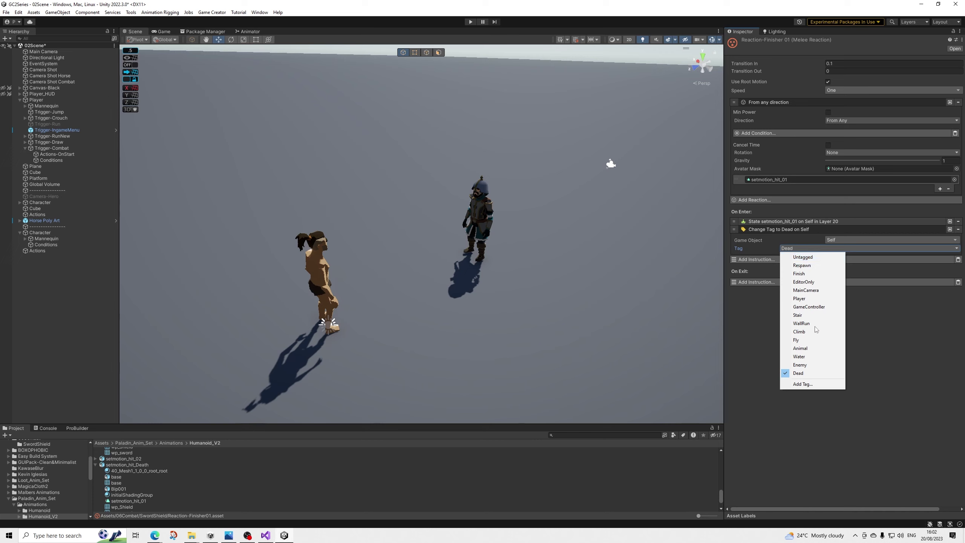
left_click(873, 329)
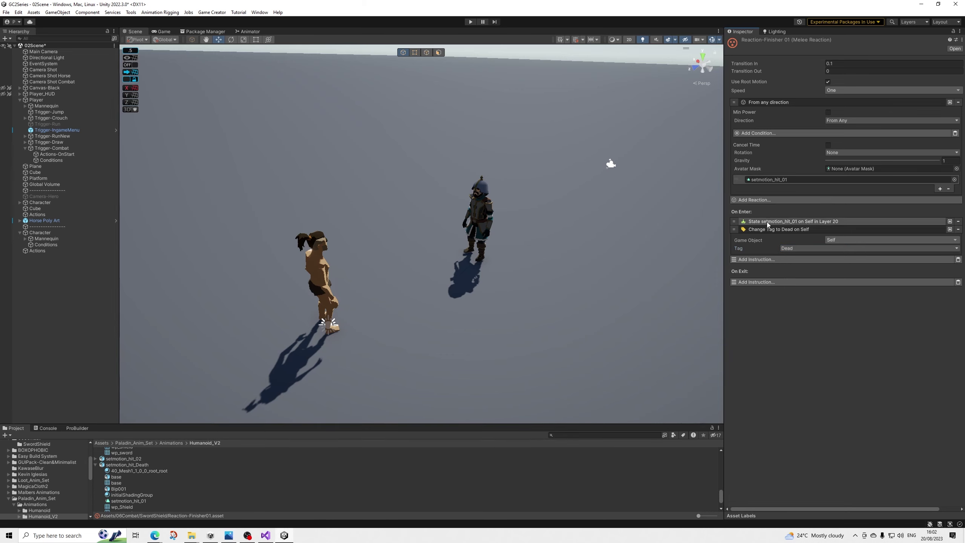
Move the State and Change Tag instructions from Reaction-Finisher01's On Enter list to its On Exit list
right_click(800, 218)
left_click(821, 231)
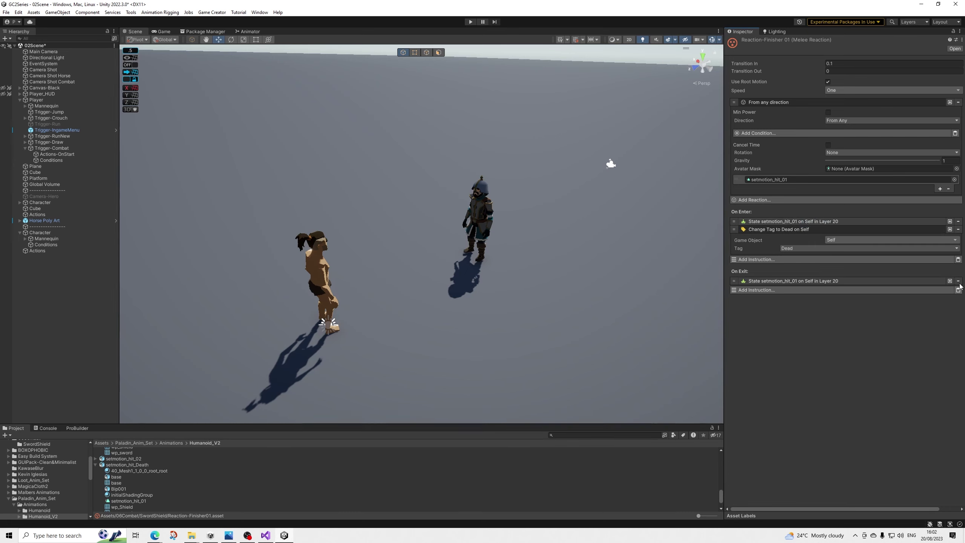
left_click(787, 280)
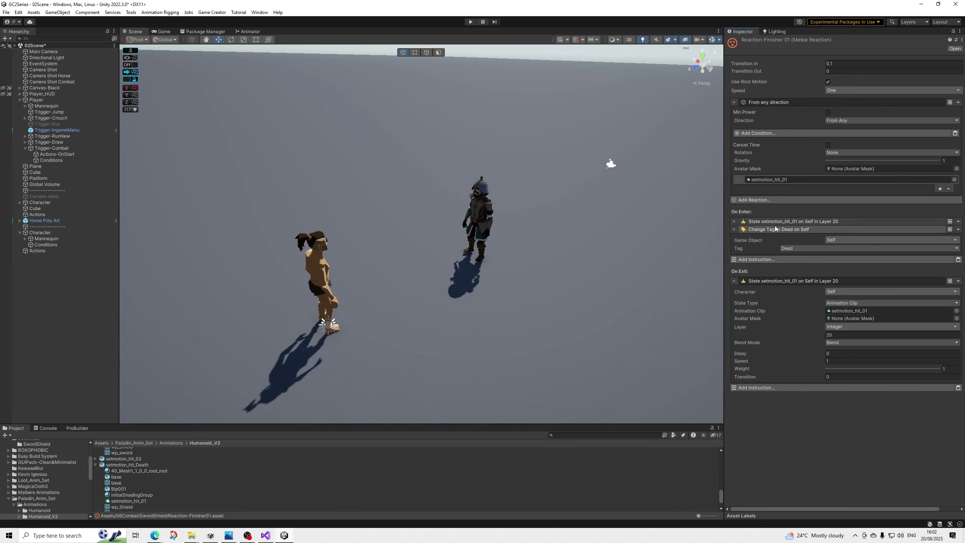
right_click(766, 230)
left_click(817, 250)
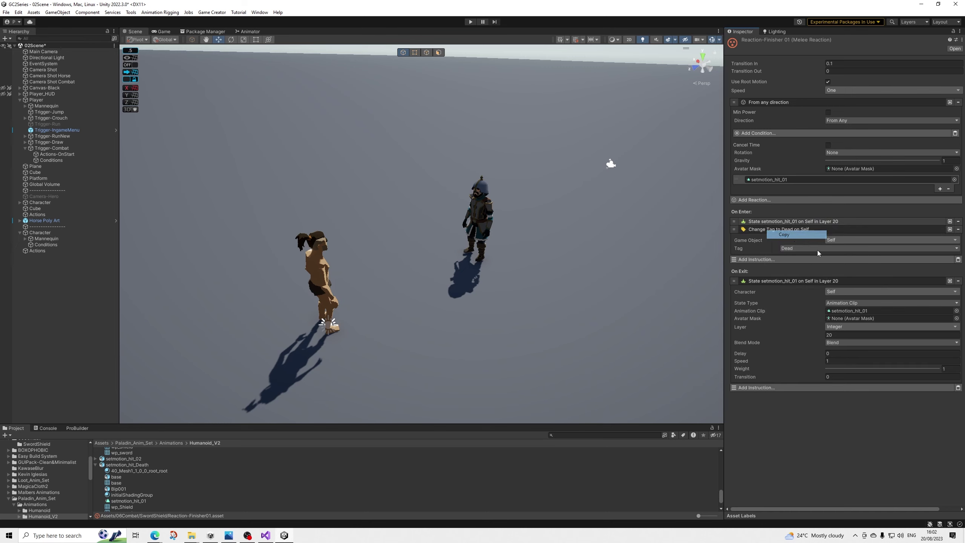
left_click(958, 388)
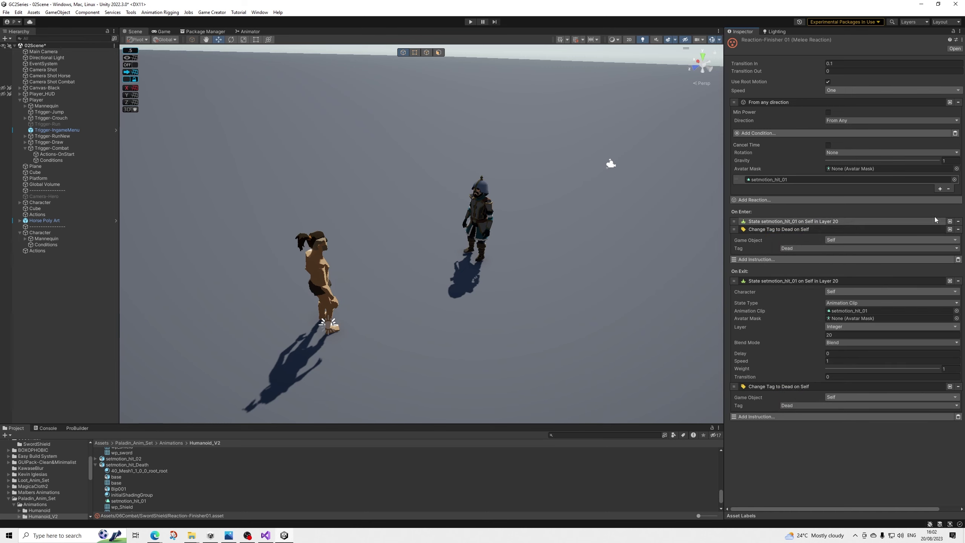
left_click(959, 221)
left_click(958, 221)
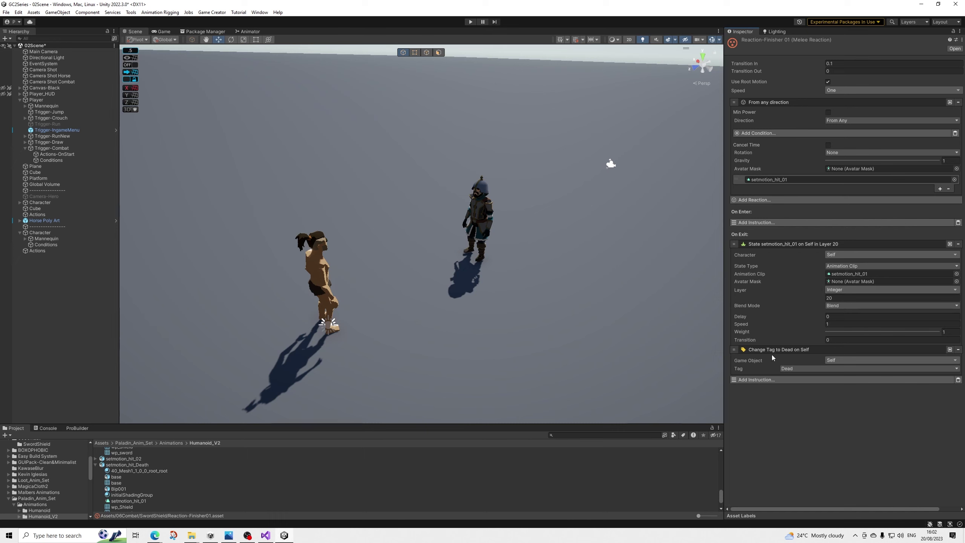
left_click(792, 243)
Add a Kill instruction targeting Self to the On Exit list and save the scene
left_click(767, 261)
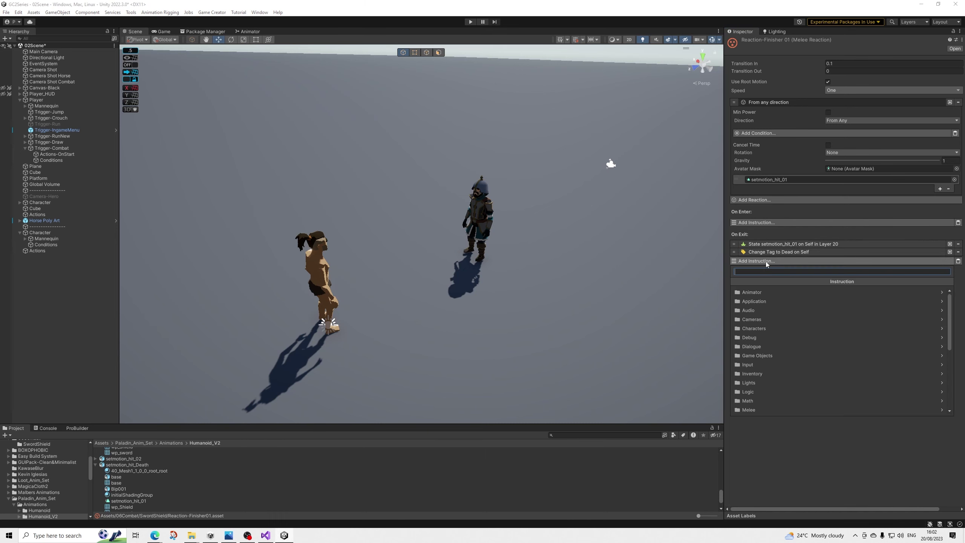
type("kill")
key("Return")
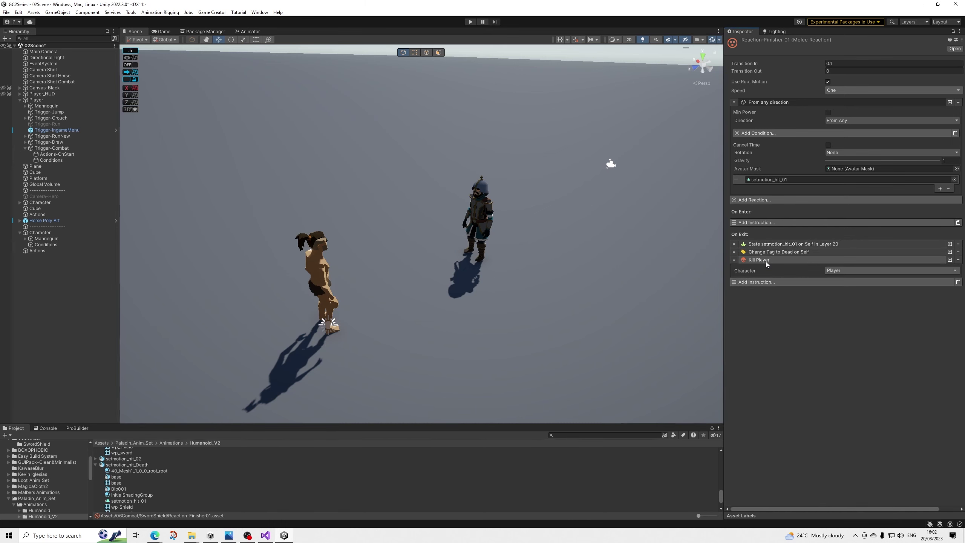
left_click(834, 271)
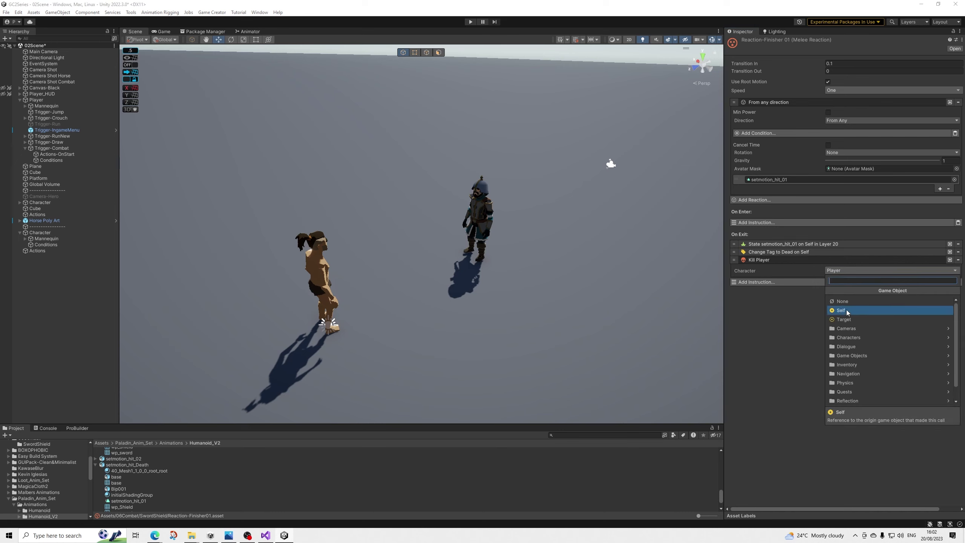
left_click(846, 309)
left_click(761, 261)
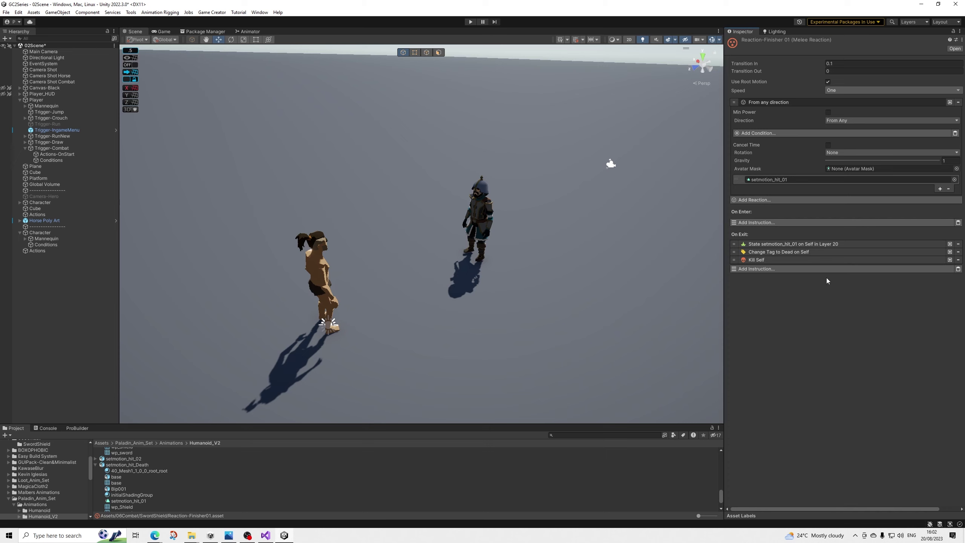
left_click(7, 12)
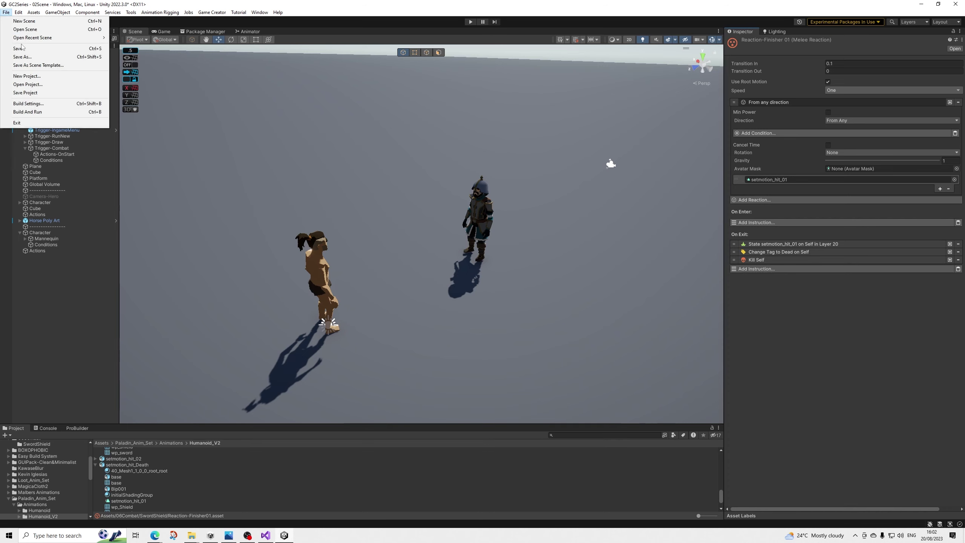
left_click(65, 47)
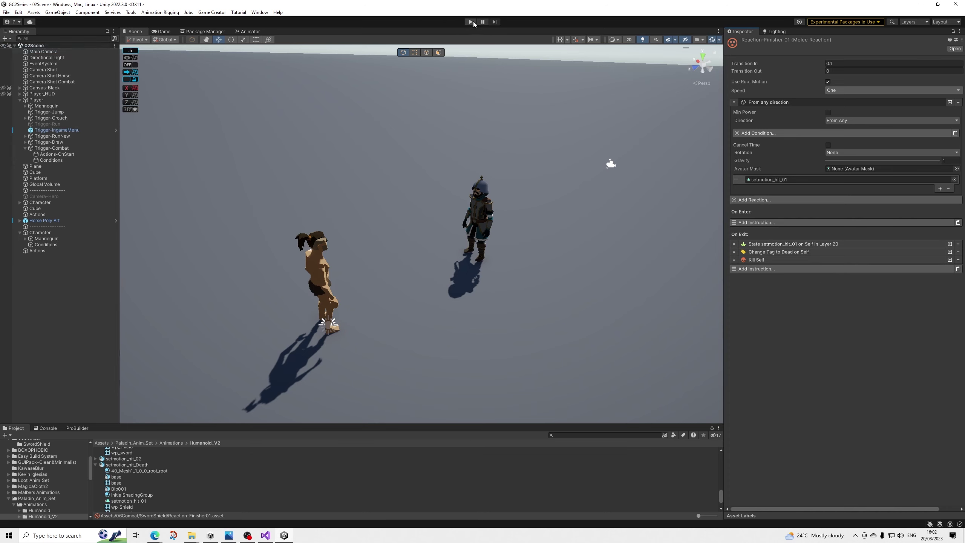
Duplicate the enemy Character and move the copy along the X axis to about X 3.47
left_click(44, 232)
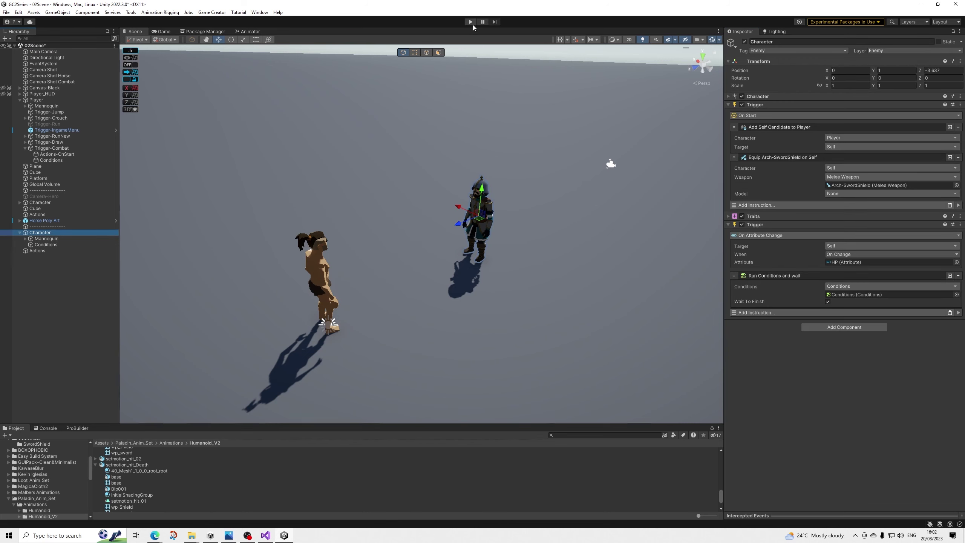
key("ctrl+d")
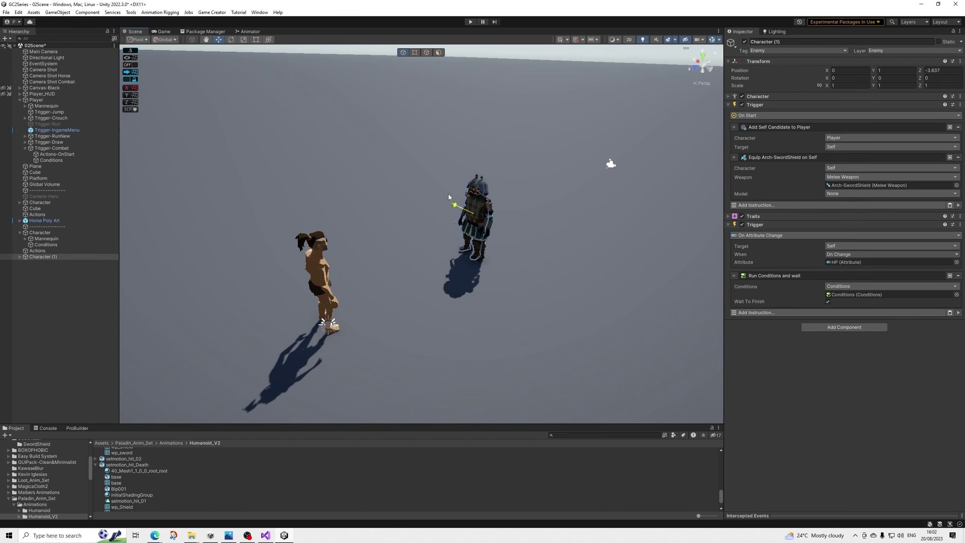
left_click_drag(458, 209, 375, 169)
Run the scene with both enemies and inspect the original enemy Character's Traits and Conditions during play
left_click(470, 22)
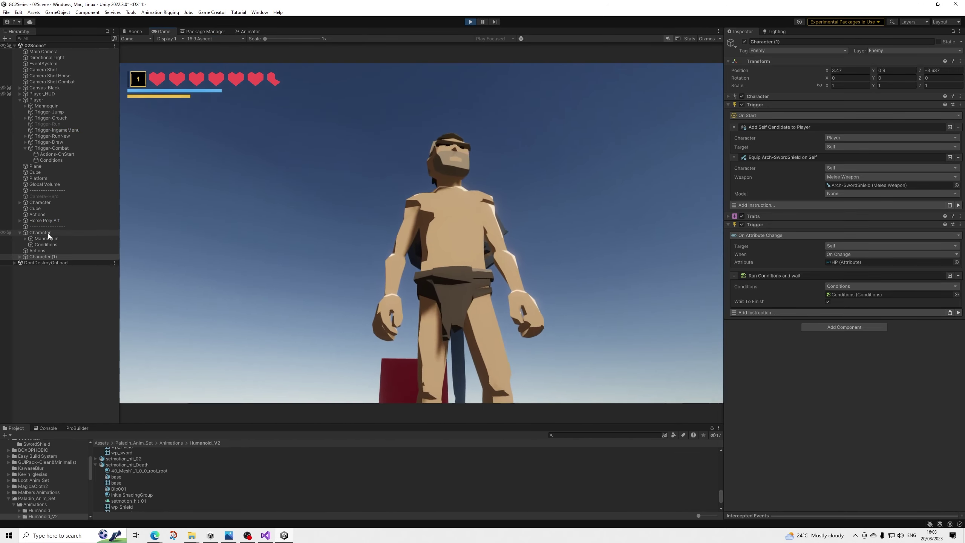
left_click(48, 233)
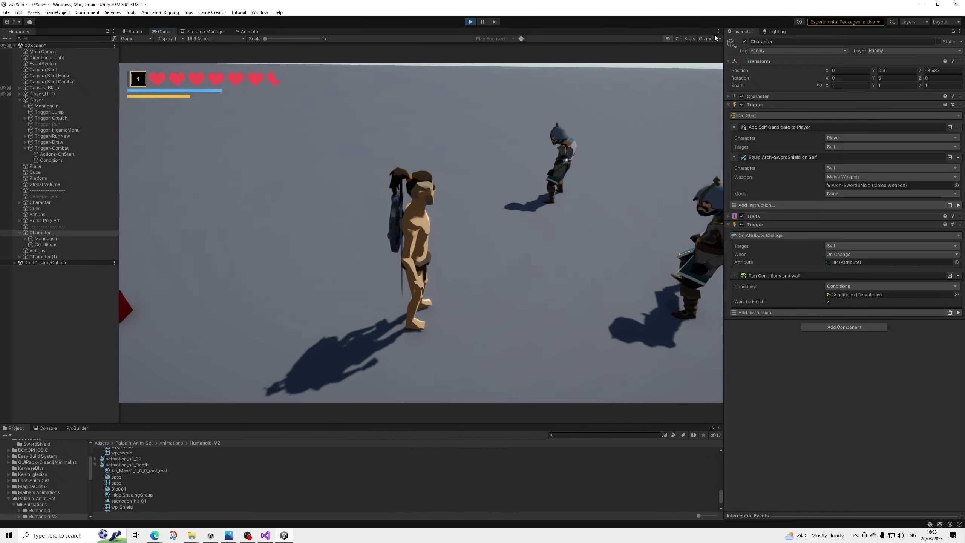
left_click(707, 40)
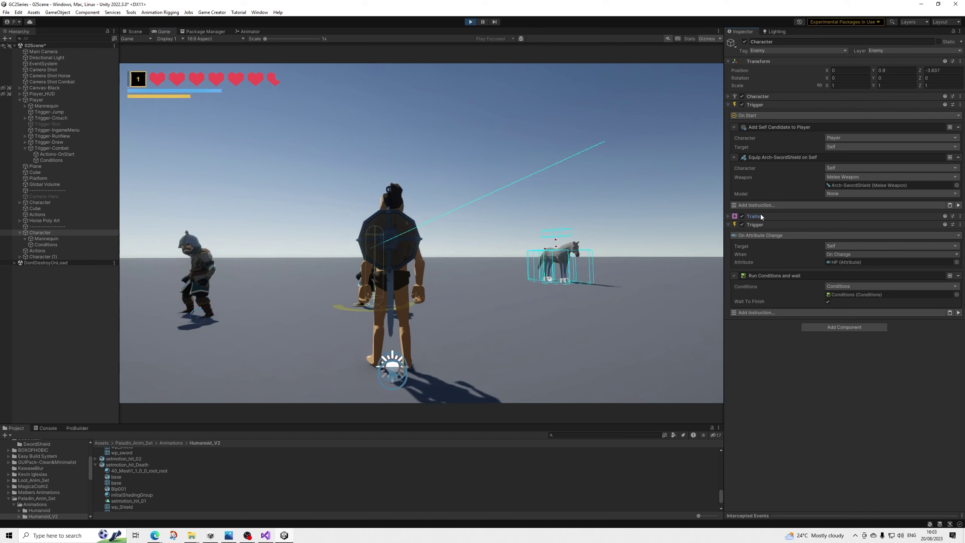
left_click(761, 217)
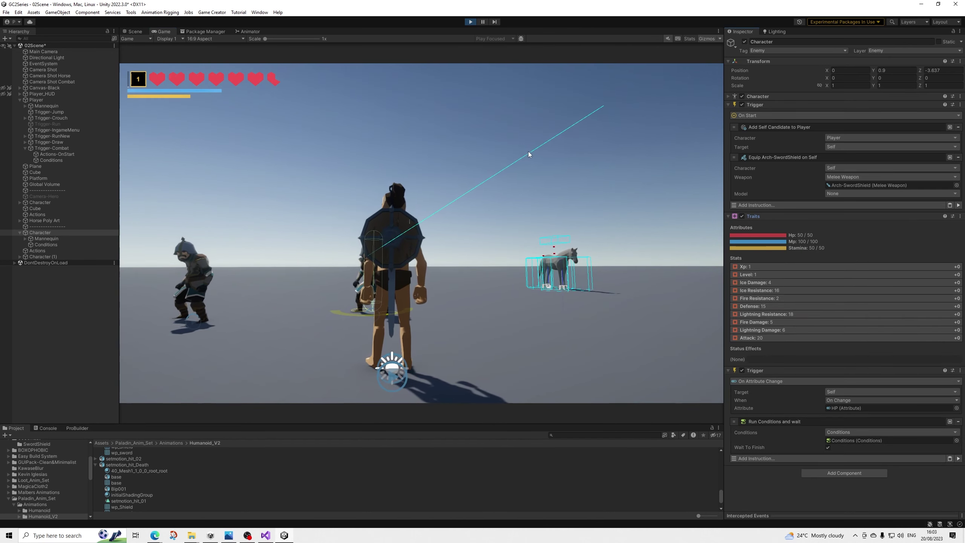
left_click(851, 440)
left_click(46, 244)
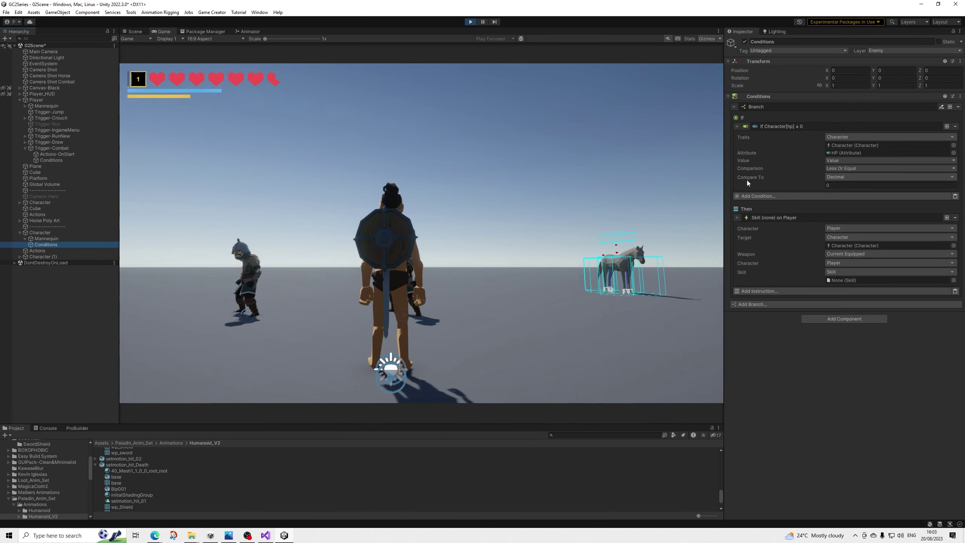
left_click(550, 115)
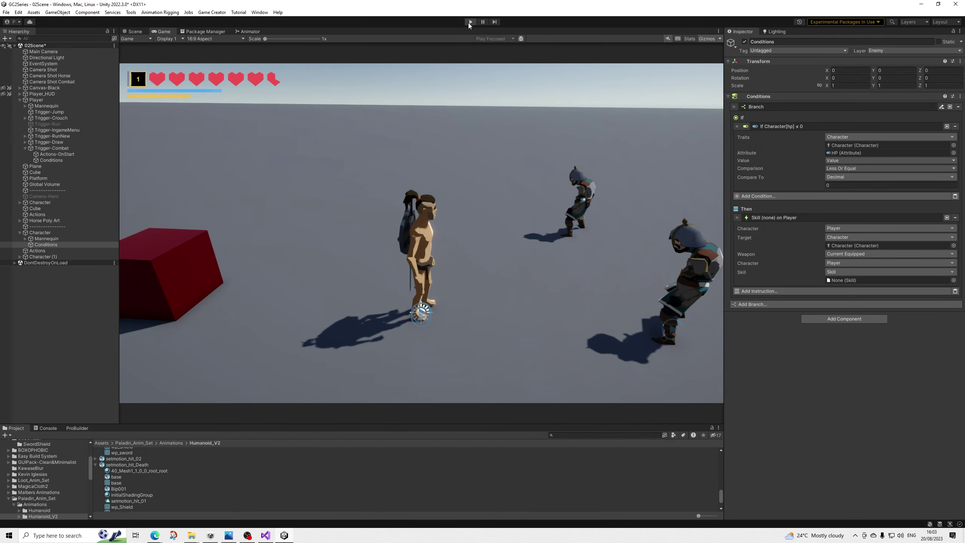
left_click(470, 22)
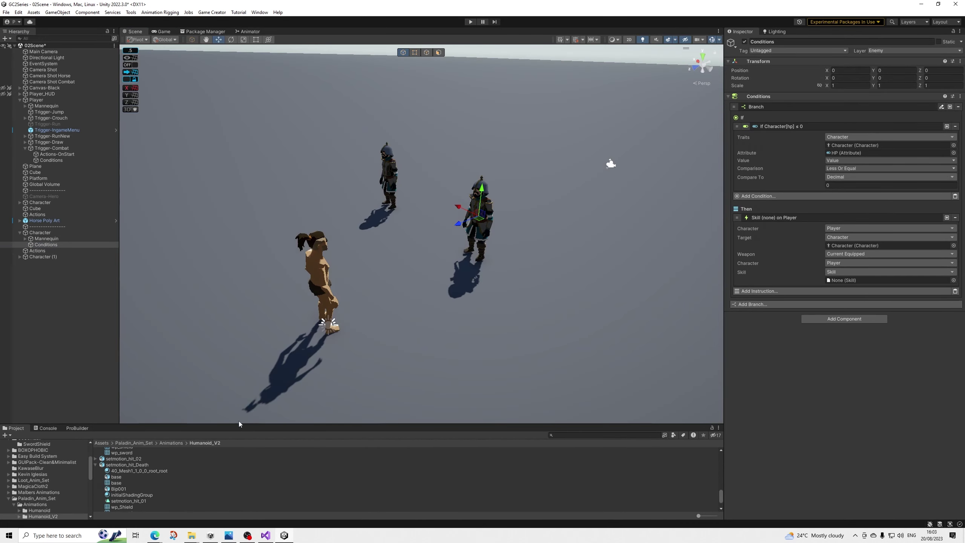
Assign Skill-Finisher01 as the skill in the Then instruction of the enemy Character's Conditions
left_click(953, 280)
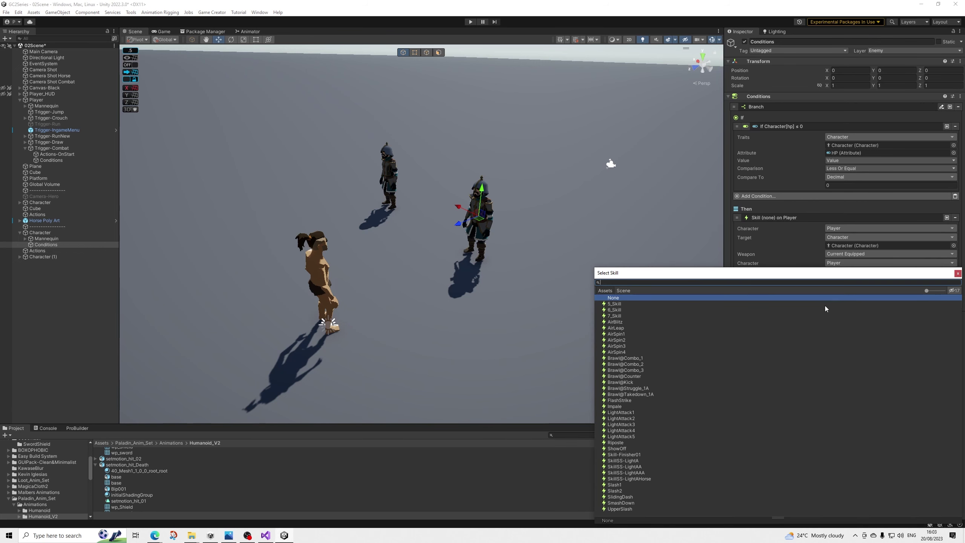
left_click(634, 454)
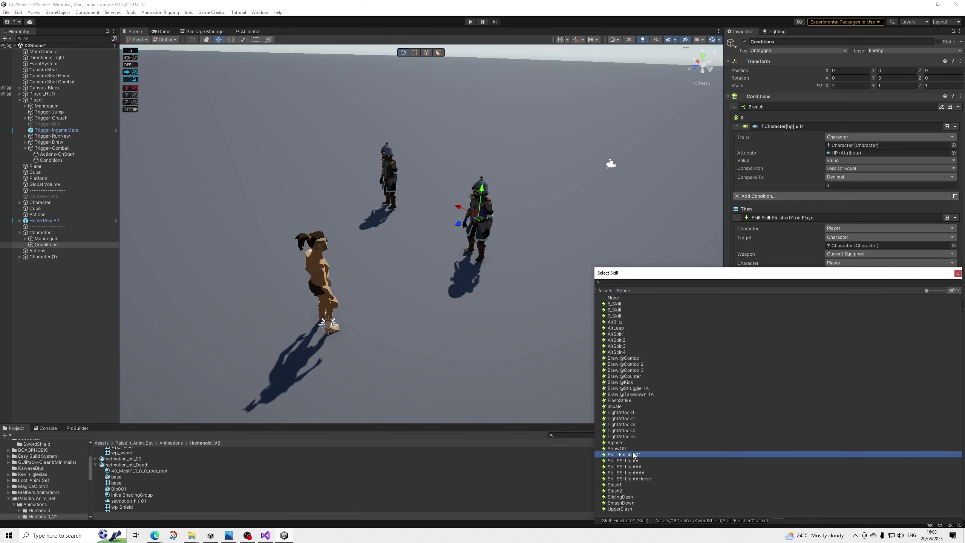
double_click(635, 455)
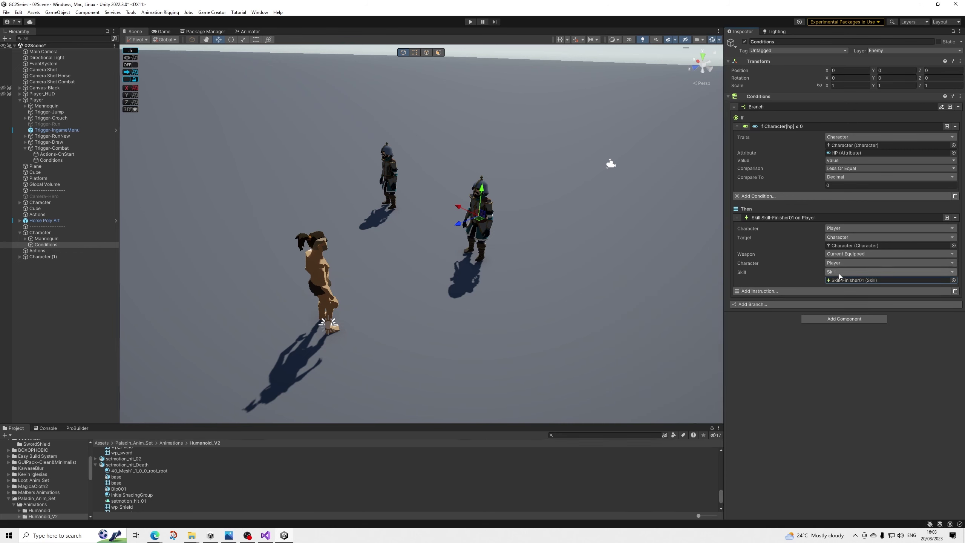
Add a combo entry to the Arch-SwordShieldCombos asset with input key H and the Skill-Finisher01 skill
scroll(19, 478, "up", 2)
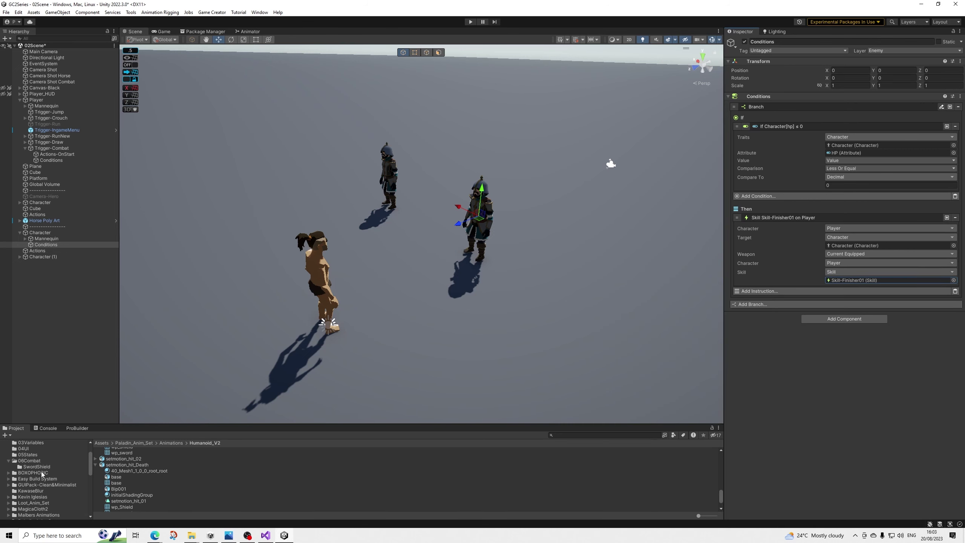
left_click(37, 466)
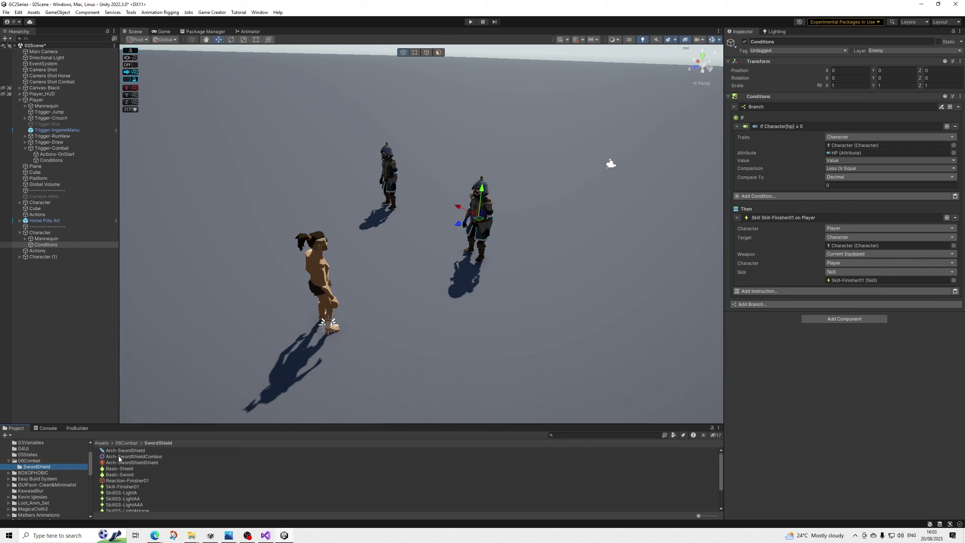
left_click(130, 449)
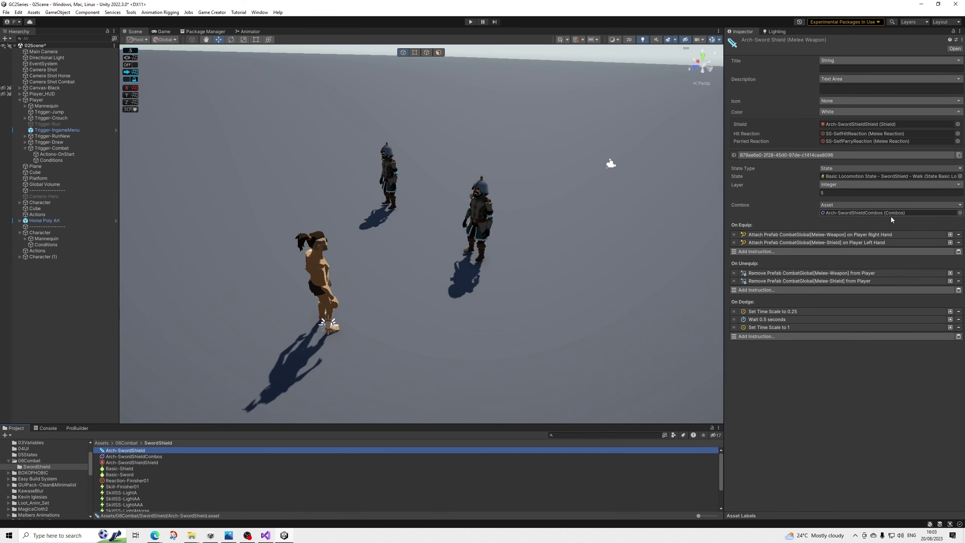
left_click(134, 456)
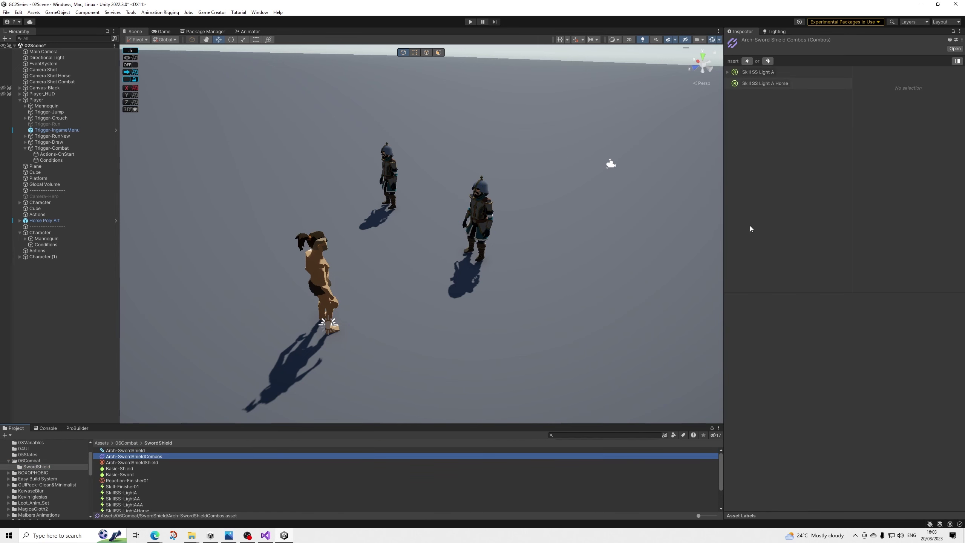
left_click(746, 61)
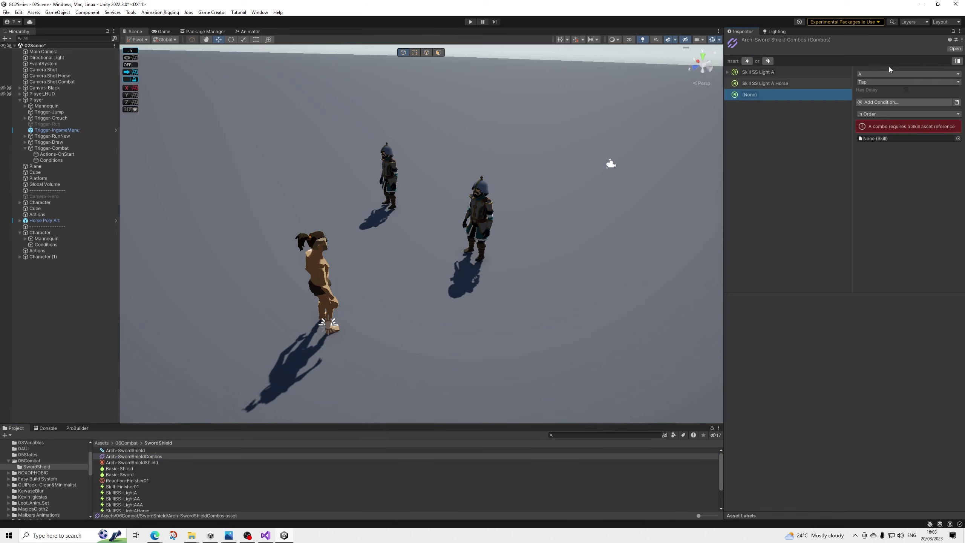
left_click(868, 73)
left_click(873, 141)
left_click_drag(128, 488, 893, 140)
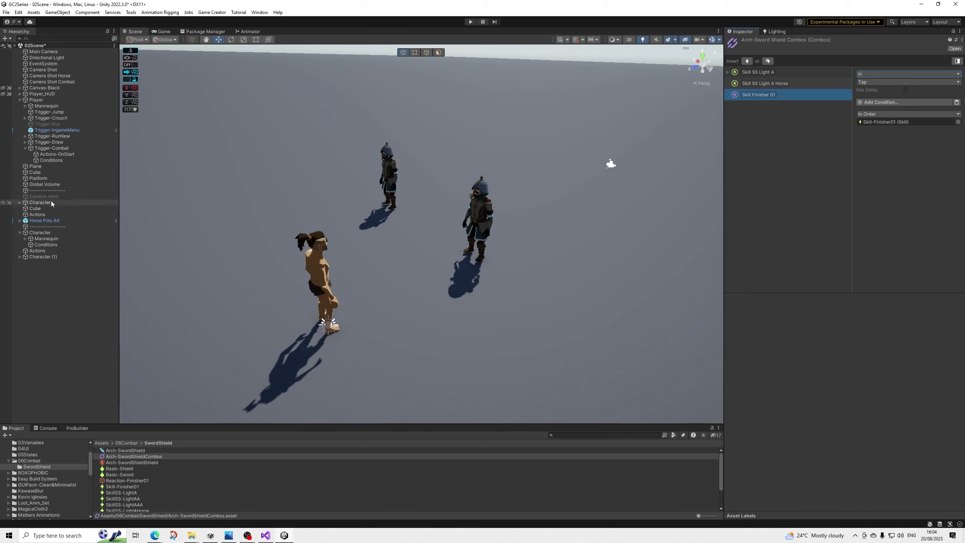
Review the Trigger-Combat Conditions and playtest the fight while watching the enemy Character's tag and Hp
left_click(54, 160)
scroll(875, 436, "down", 2)
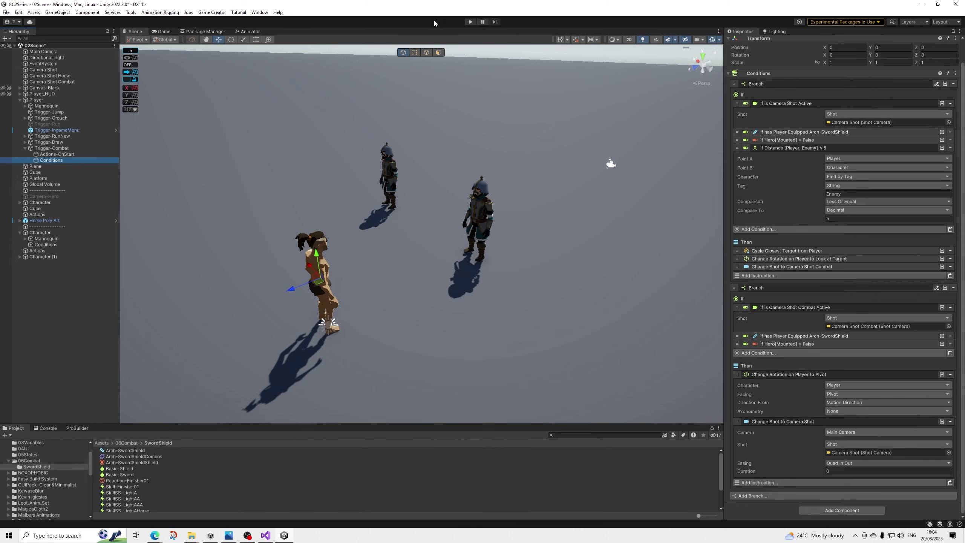
left_click(470, 22)
left_click(470, 23)
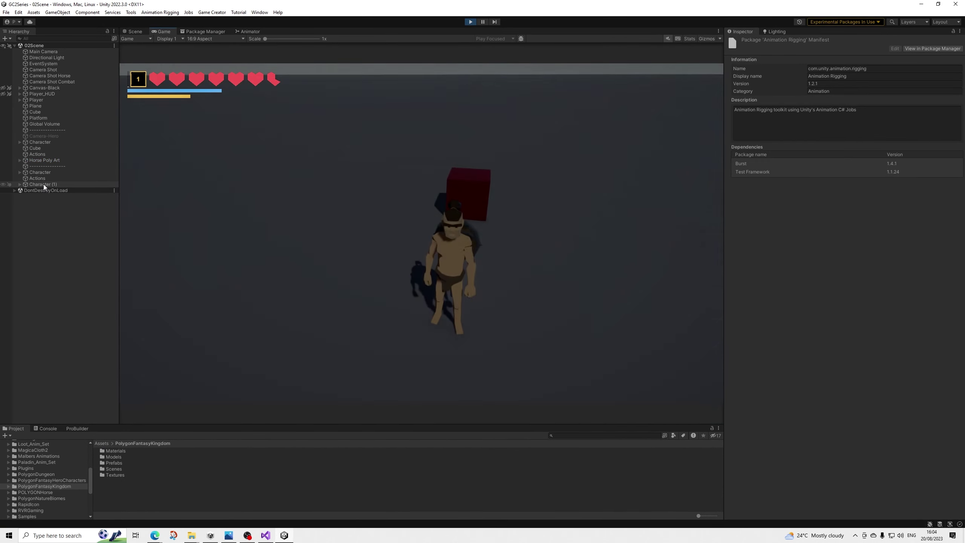
left_click(44, 184)
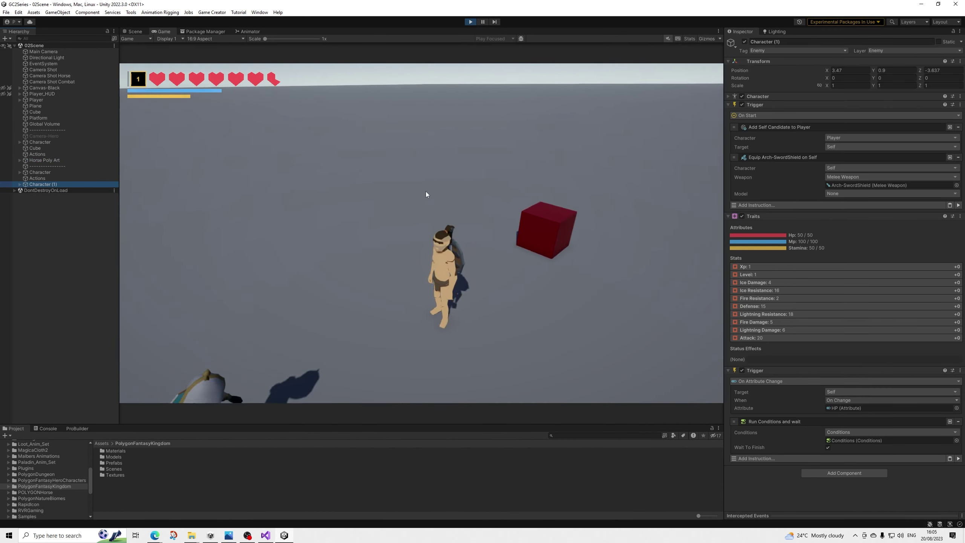
left_click(56, 172)
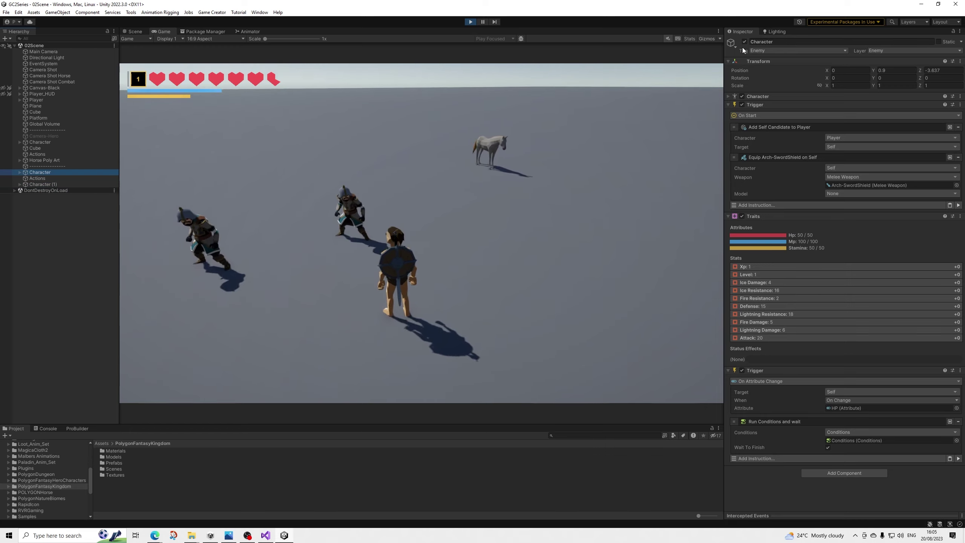
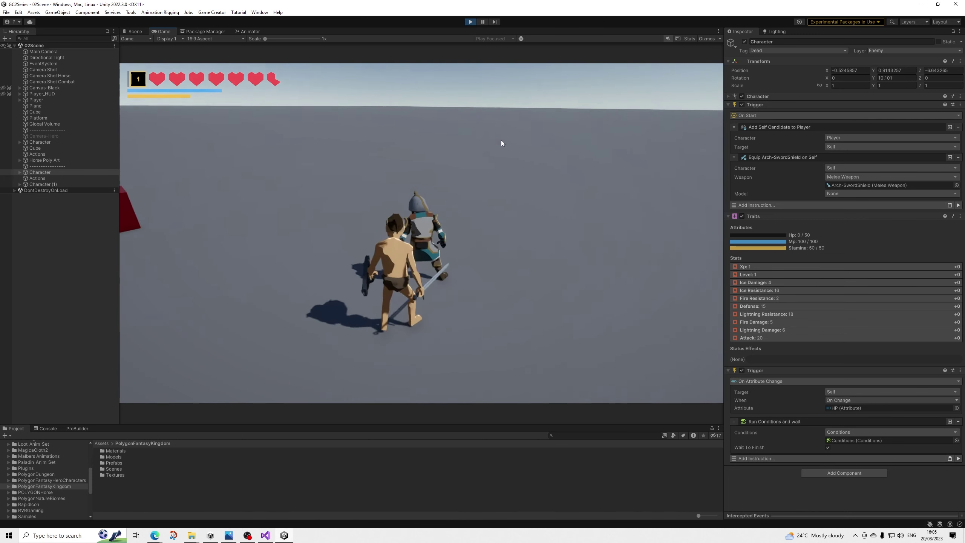
left_click(470, 21)
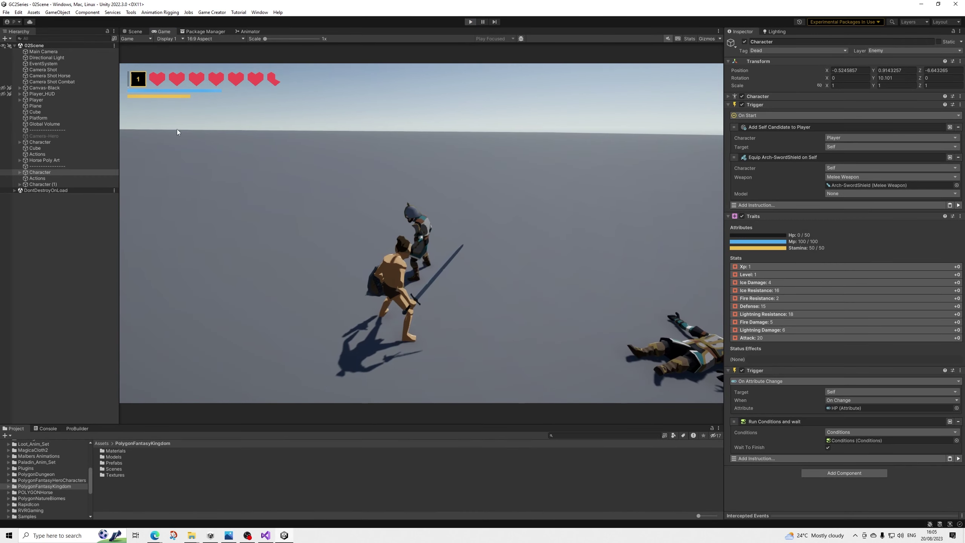
Delete the duplicate enemy Character (1) and playtest the finisher on the remaining Character
left_click(44, 184)
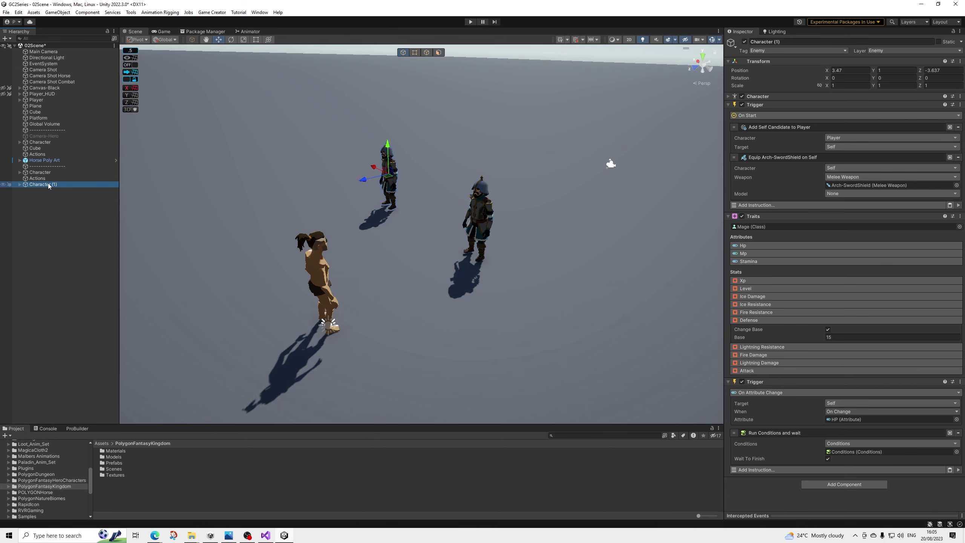
key("Delete")
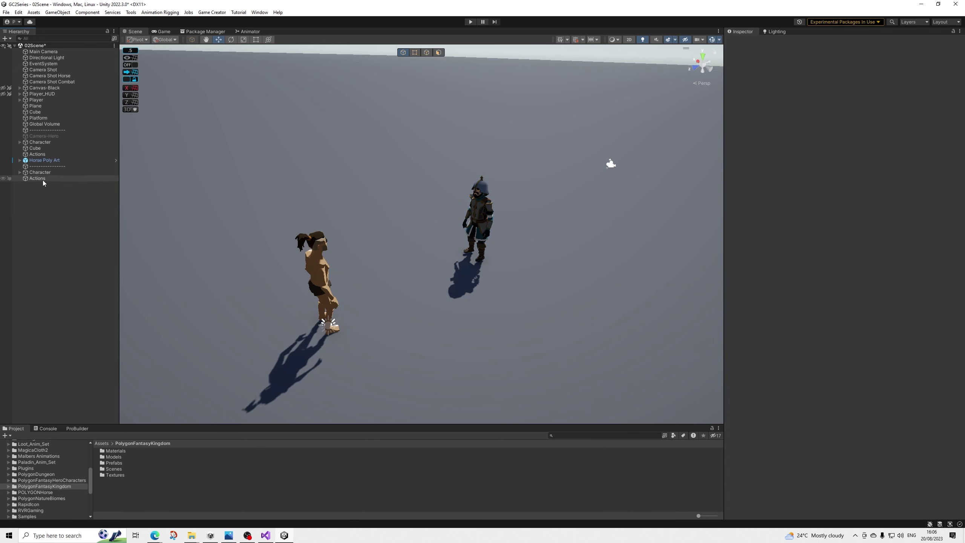
left_click(53, 173)
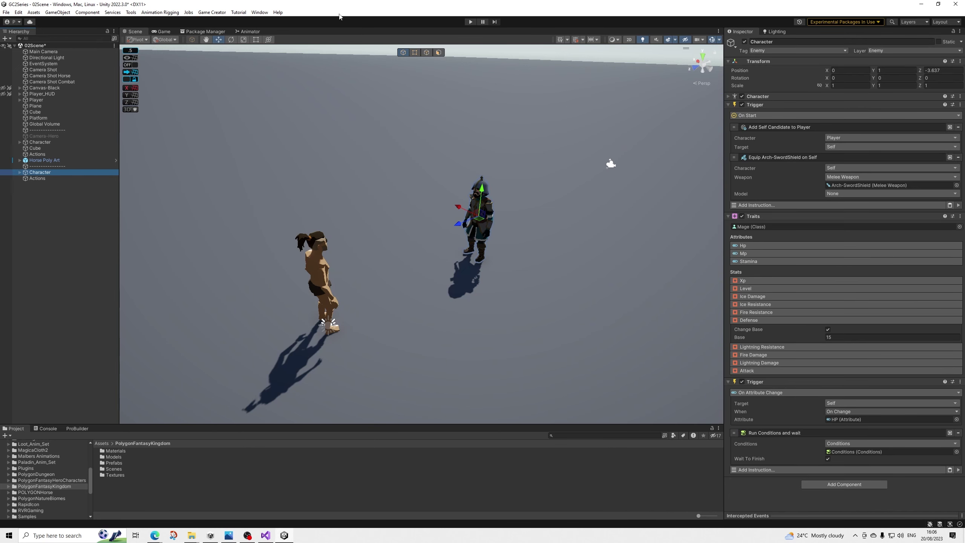
left_click(472, 22)
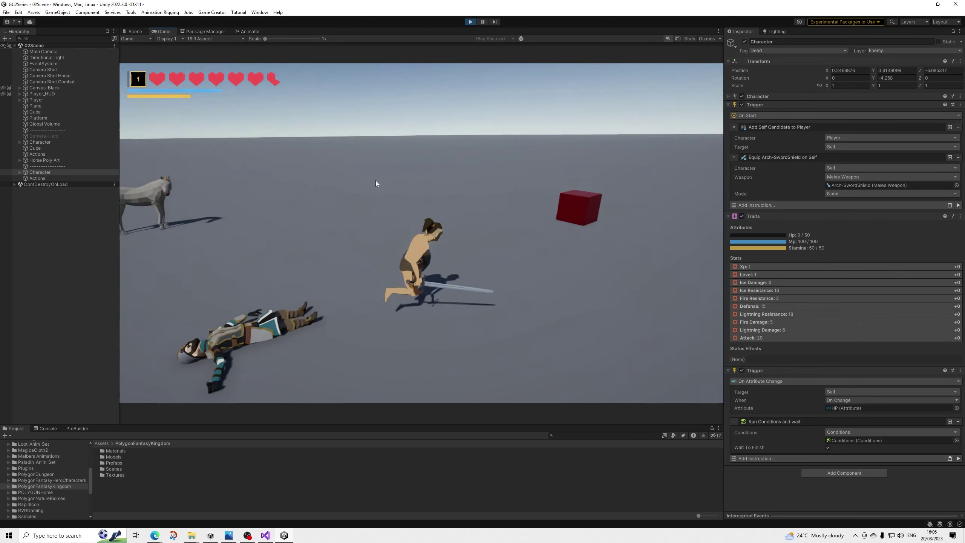
left_click(339, 183)
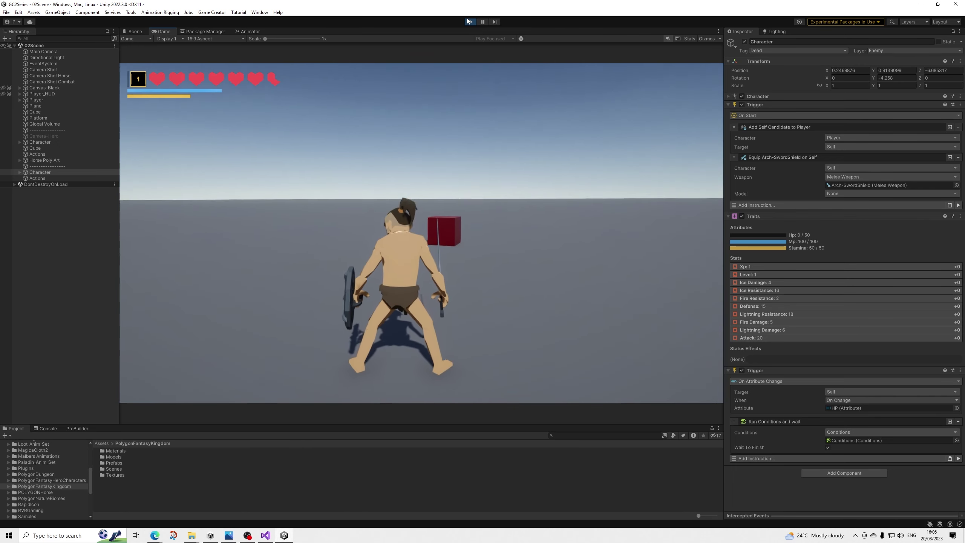
left_click(470, 21)
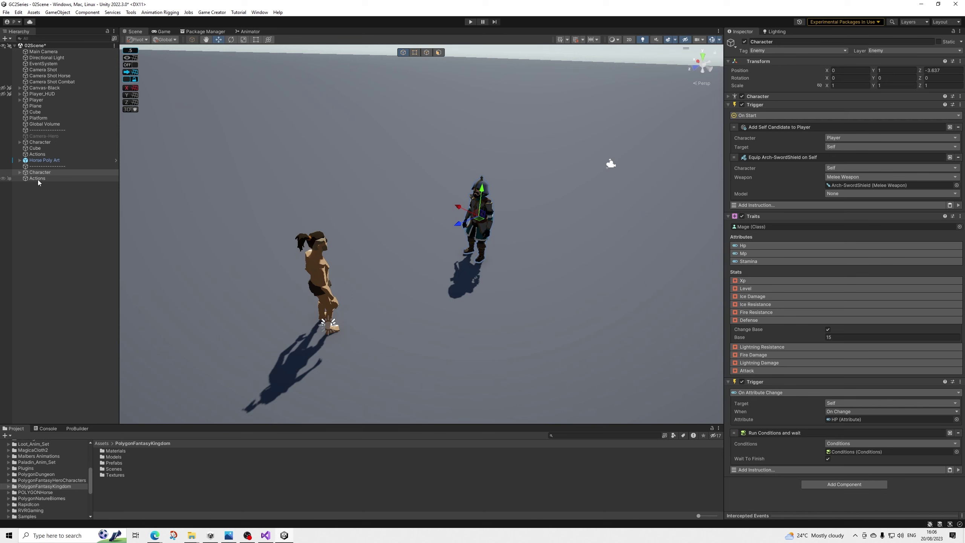
Add a character targeting instruction to the Then list of the enemy Character's Conditions
left_click(38, 179)
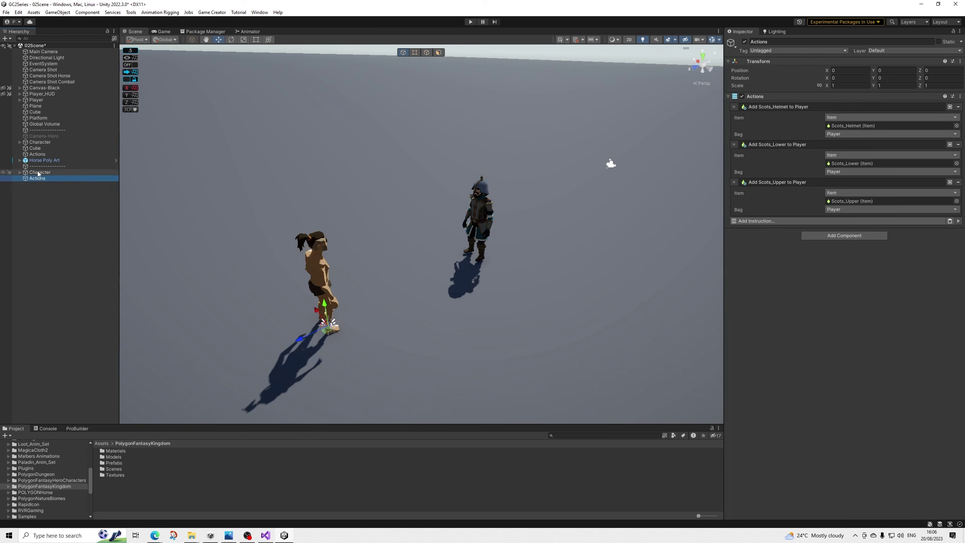
left_click(20, 173)
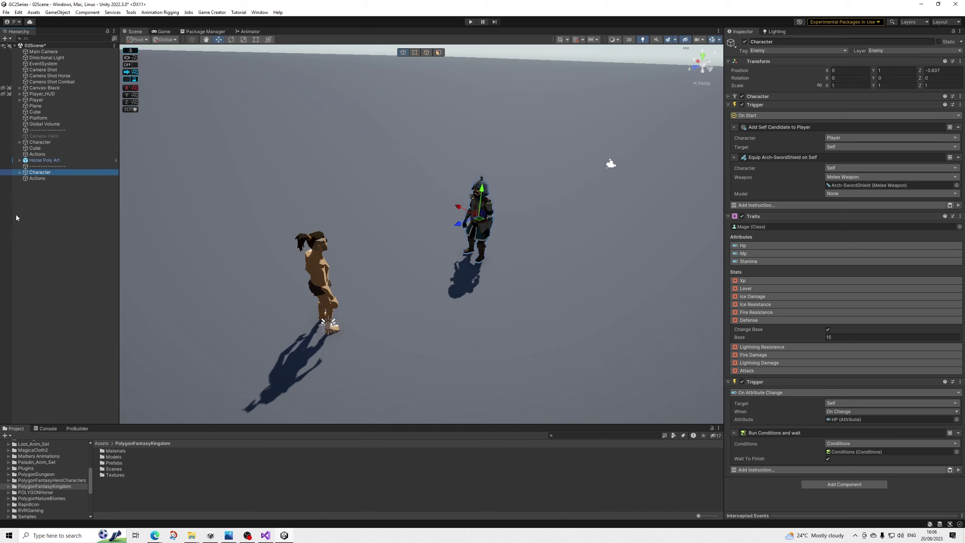
left_click(19, 172)
left_click(38, 184)
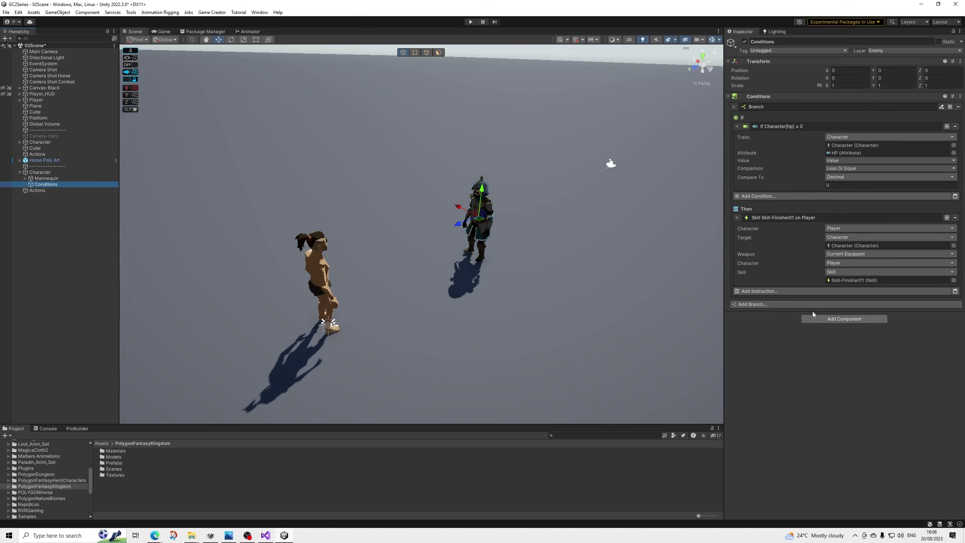
left_click(765, 290)
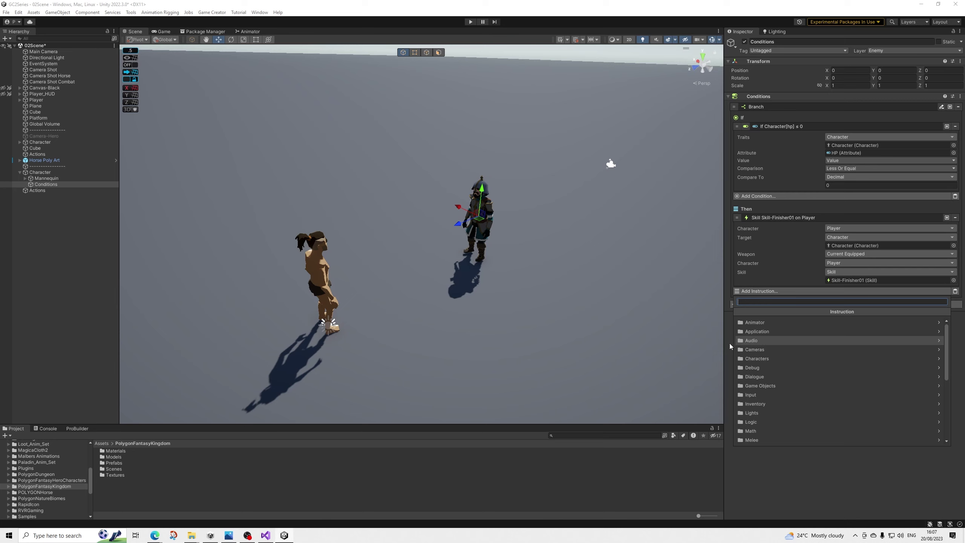
type("target")
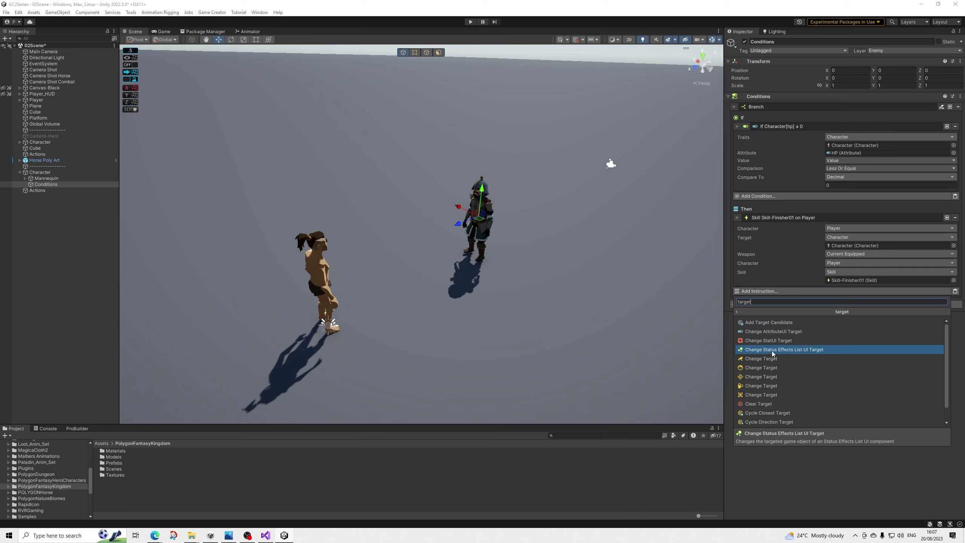
left_click(744, 311)
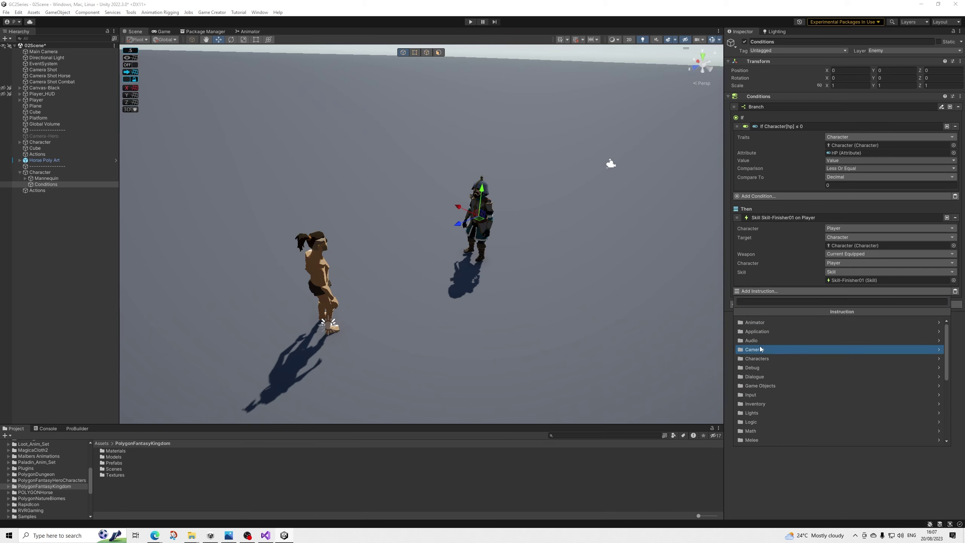
left_click(760, 358)
left_click(757, 332)
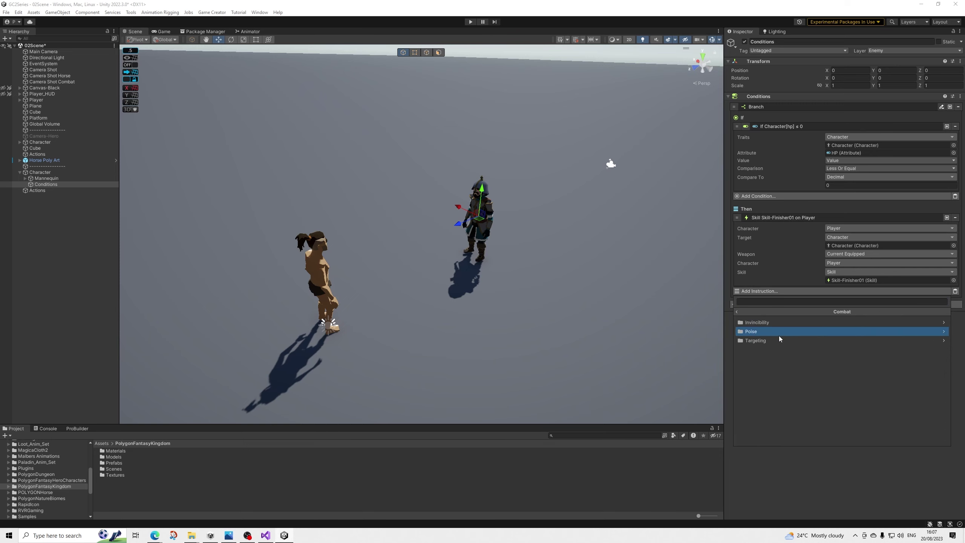
left_click(778, 340)
left_click(756, 386)
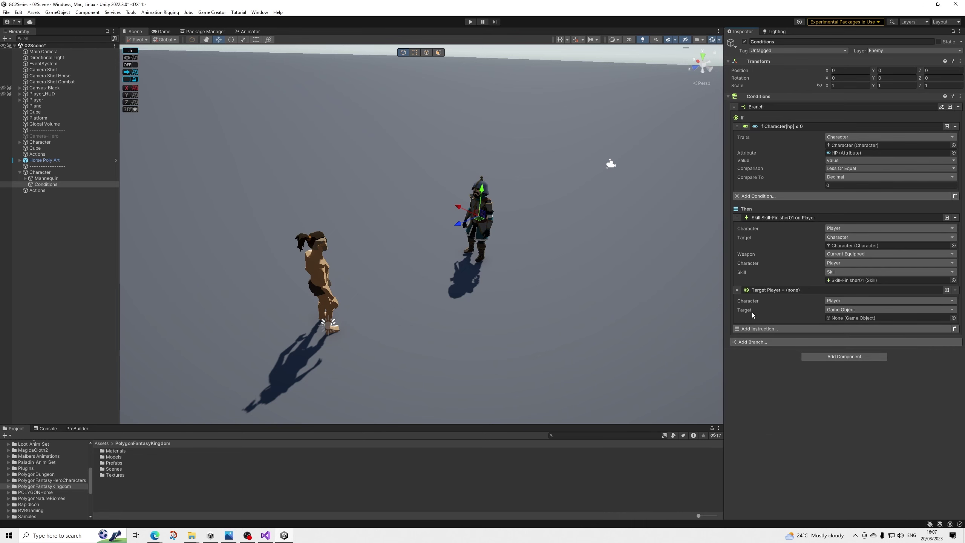
Set the targeting instruction's Character to the enemy Character and its Target to Player, and place it before the Skill-Finisher01 instruction
left_click(839, 310)
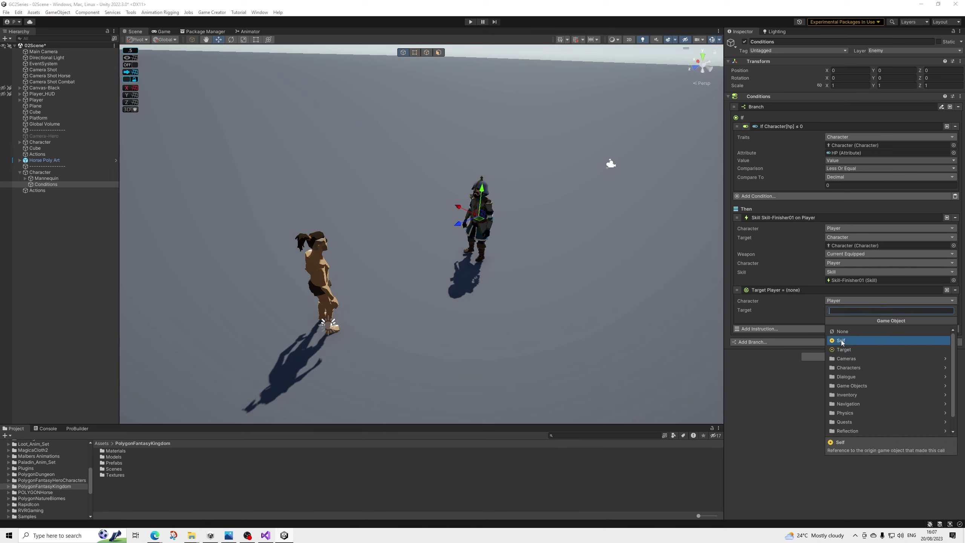
left_click(845, 366)
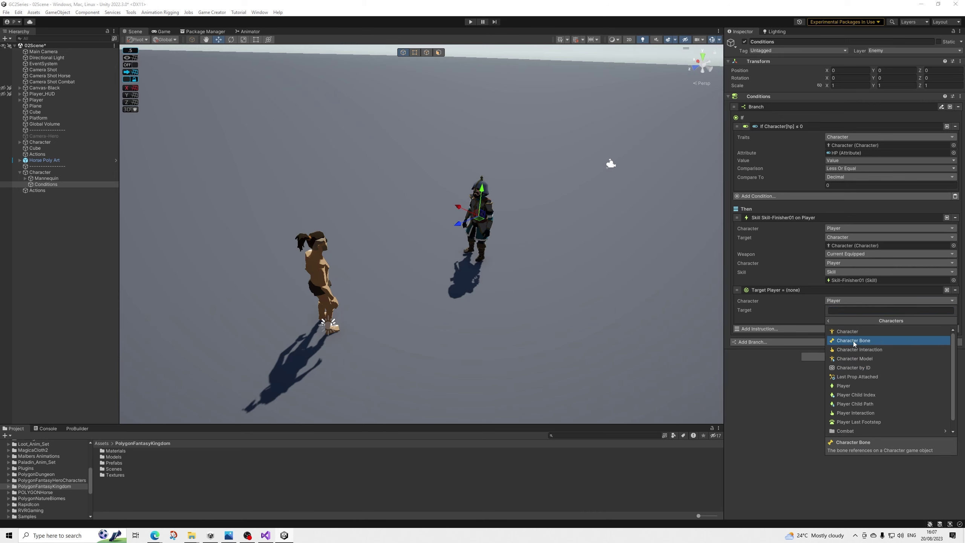
left_click(852, 339)
left_click_drag(40, 172, 852, 308)
left_click(841, 318)
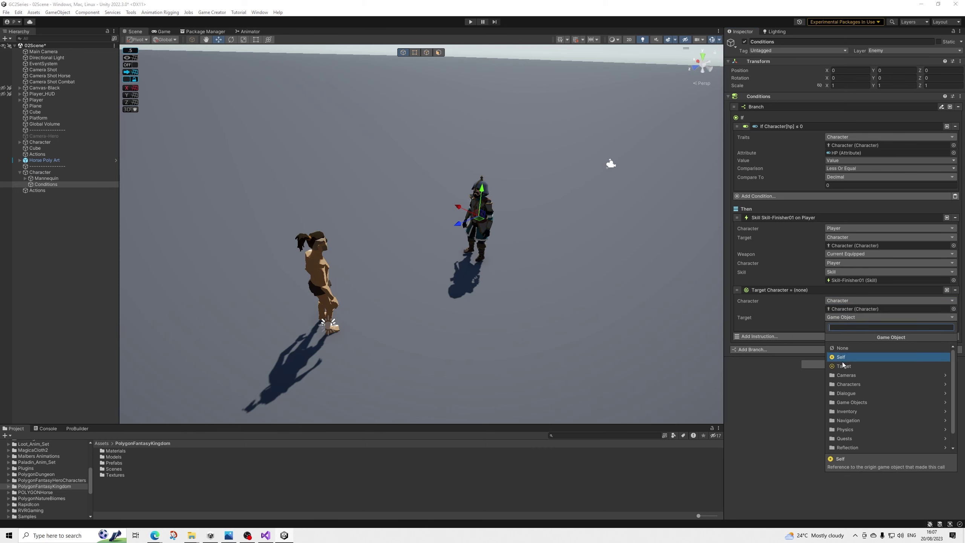
left_click(846, 384)
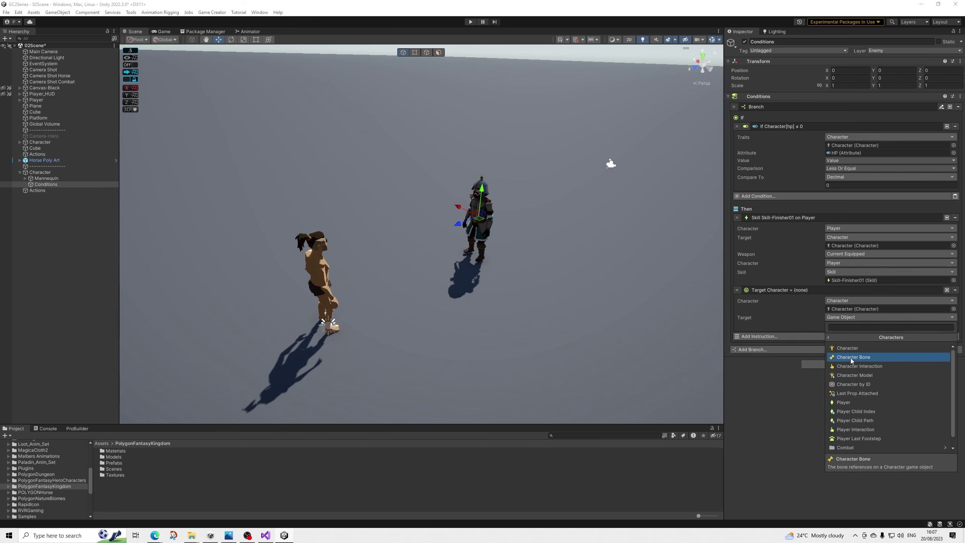
left_click(845, 403)
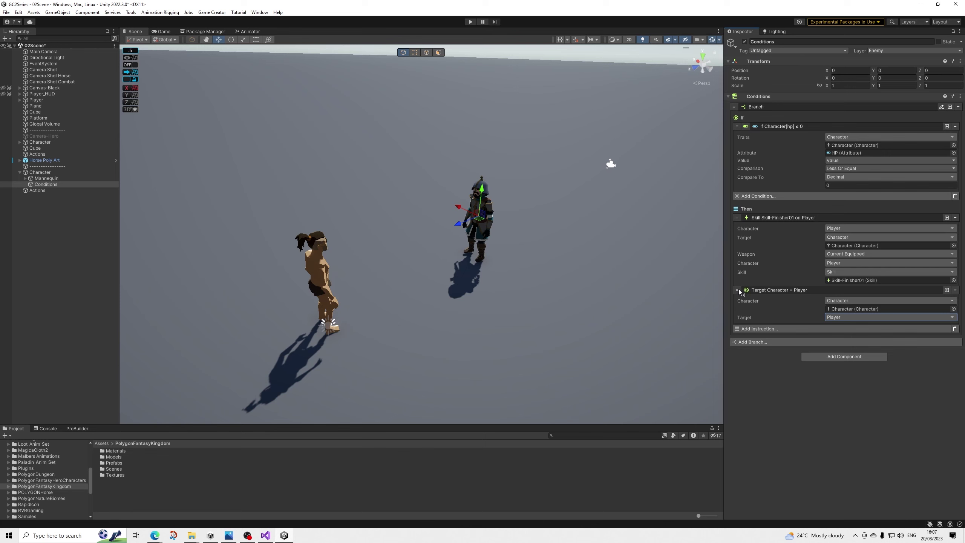
left_click_drag(738, 289, 740, 223)
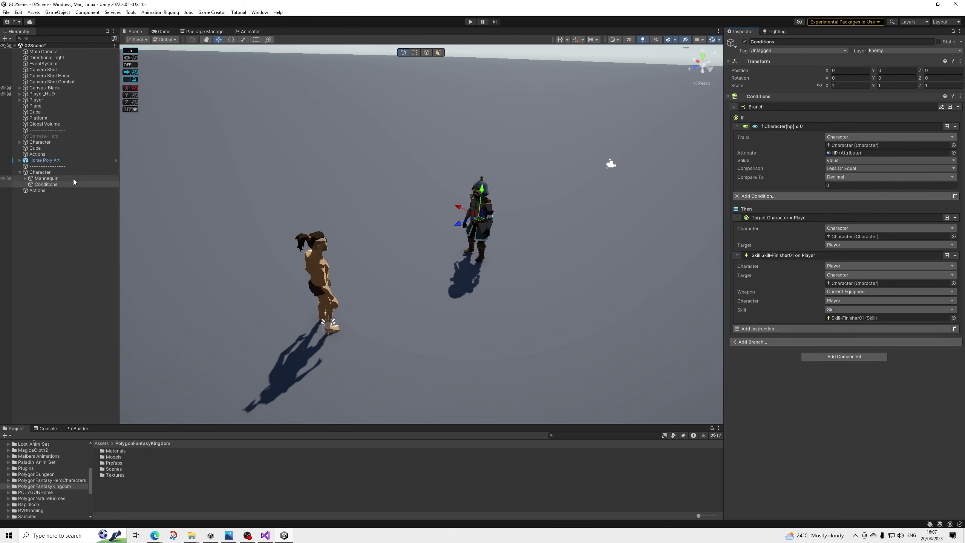
Copy the Look at Target rotation instruction from the Trigger-Combat Conditions into the enemy Character's Conditions, just before the Skill-Finisher01 instruction
left_click(40, 172)
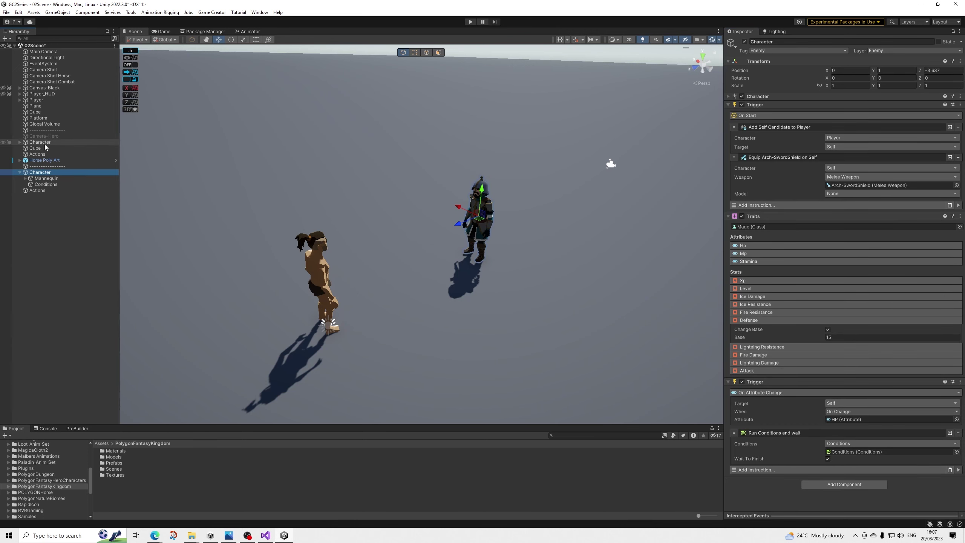
left_click(20, 100)
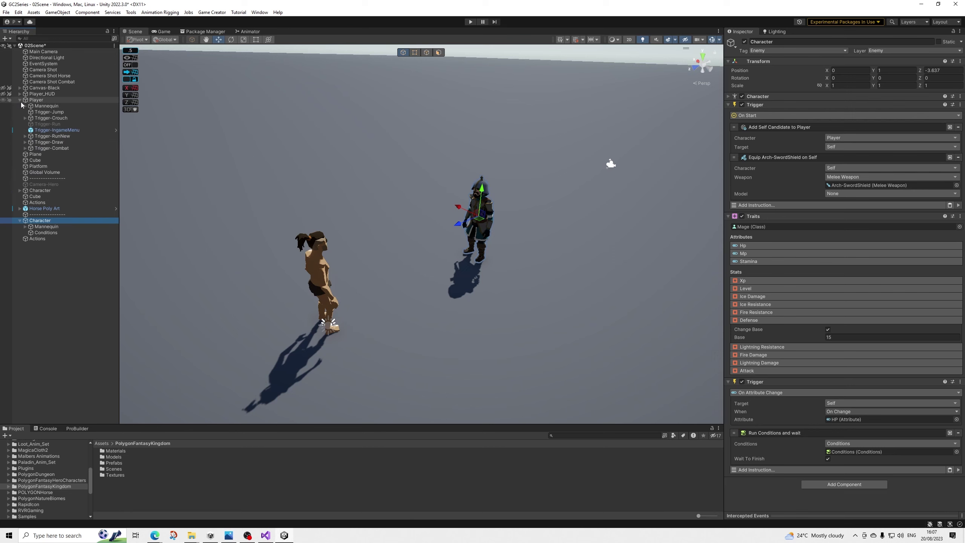
left_click(25, 148)
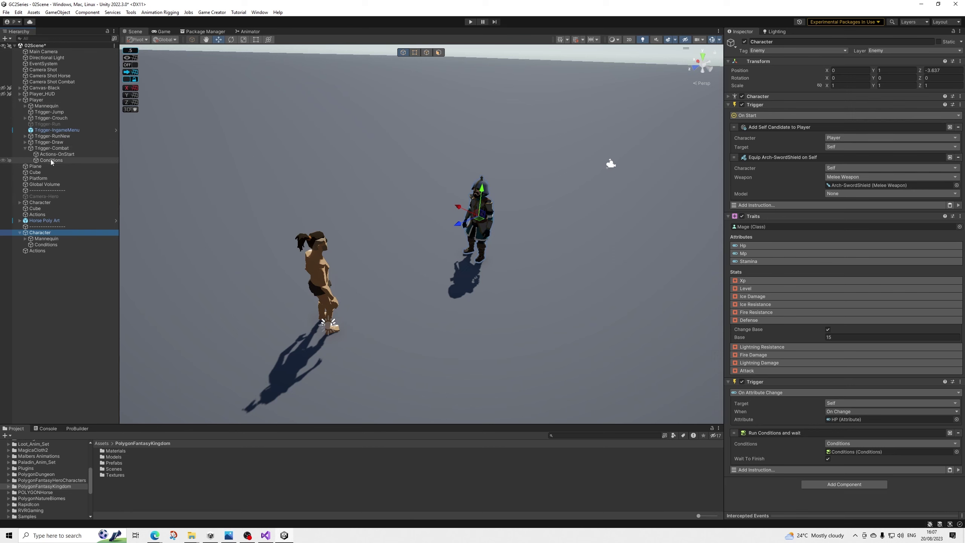
left_click(50, 160)
scroll(876, 386, "down", 1)
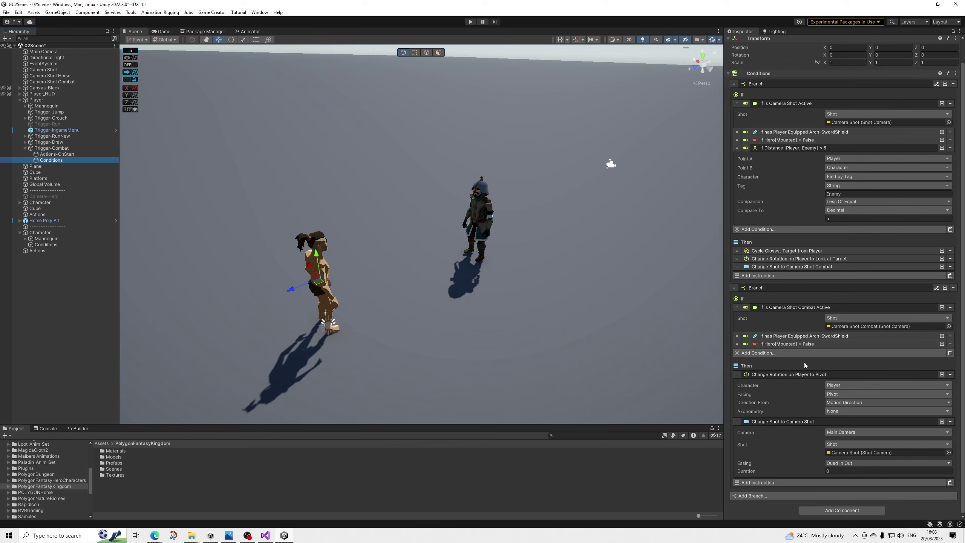
left_click(779, 259)
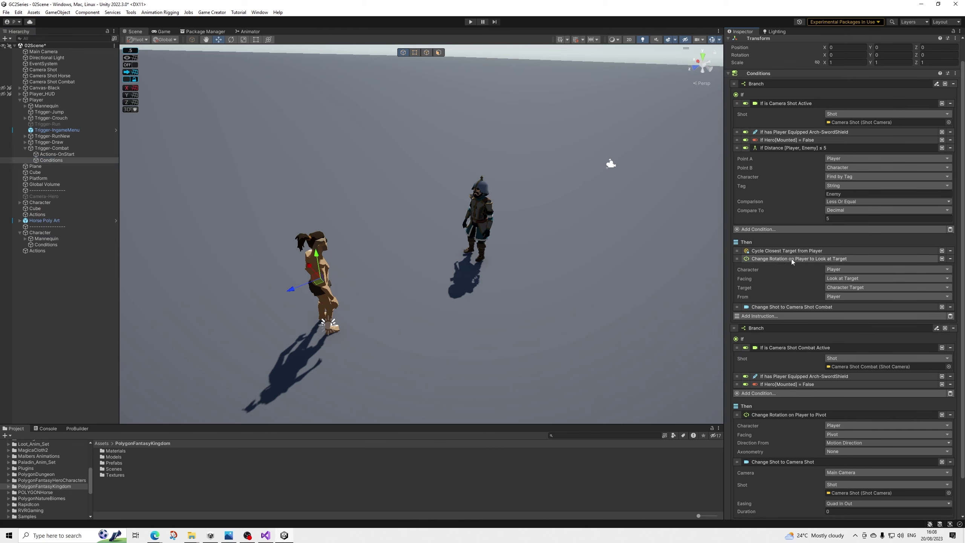
right_click(792, 259)
key("Escape")
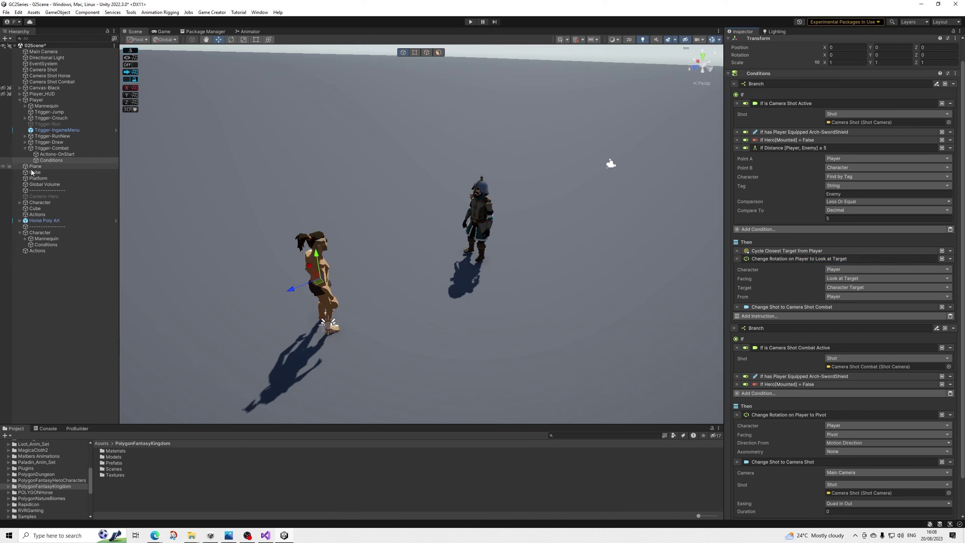
left_click(47, 245)
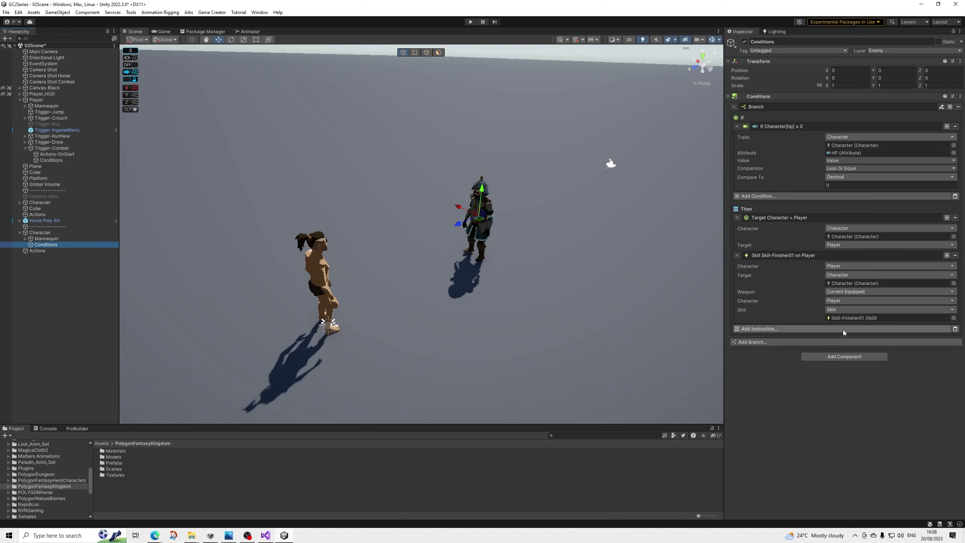
left_click(955, 329)
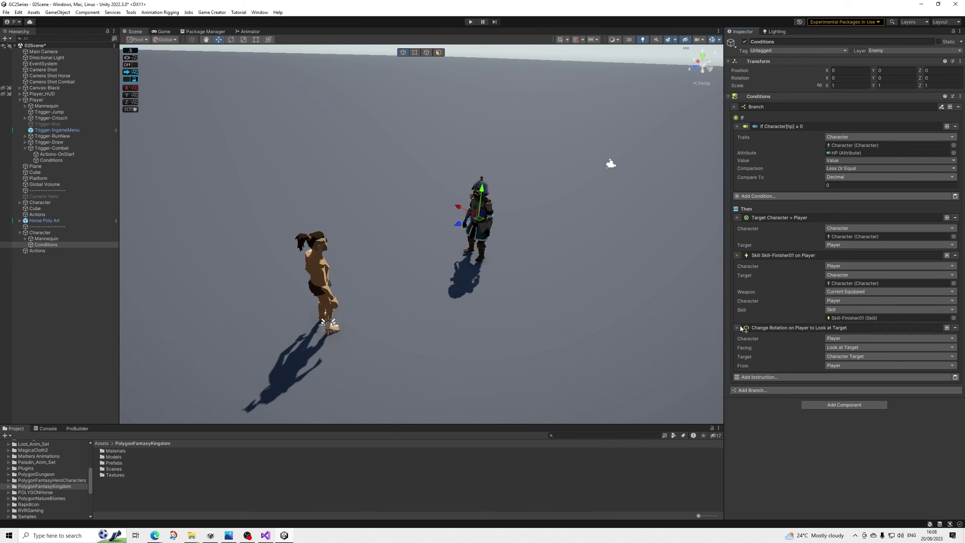
left_click_drag(741, 327, 736, 261)
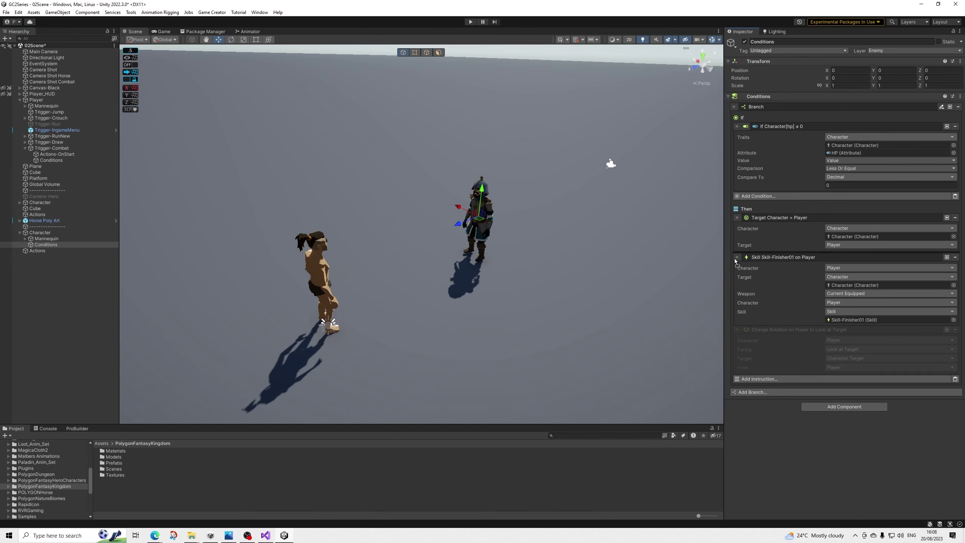
Add a Wait instruction of 0.1 seconds directly before the Skill-Finisher01 instruction and playtest the finisher
left_click(763, 377)
type("wa")
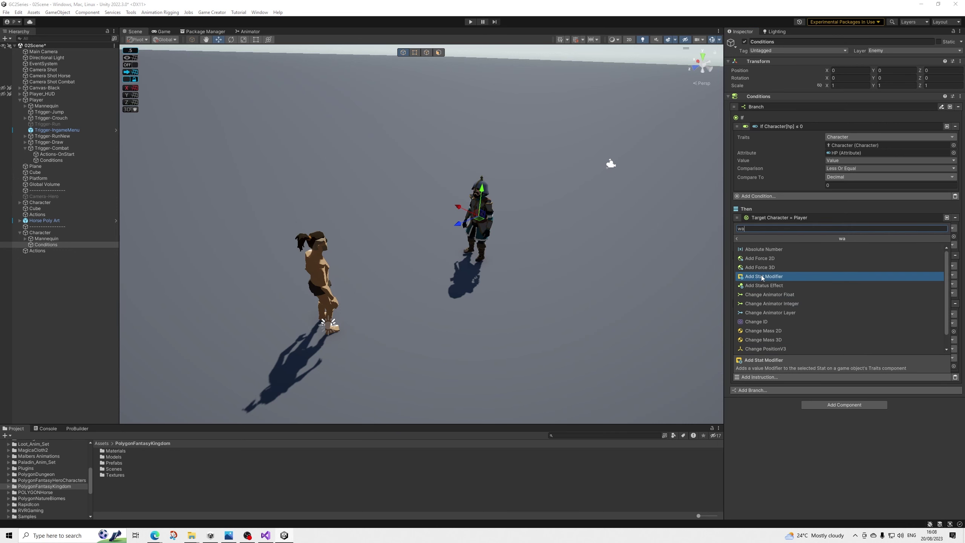
type("it")
key("Return")
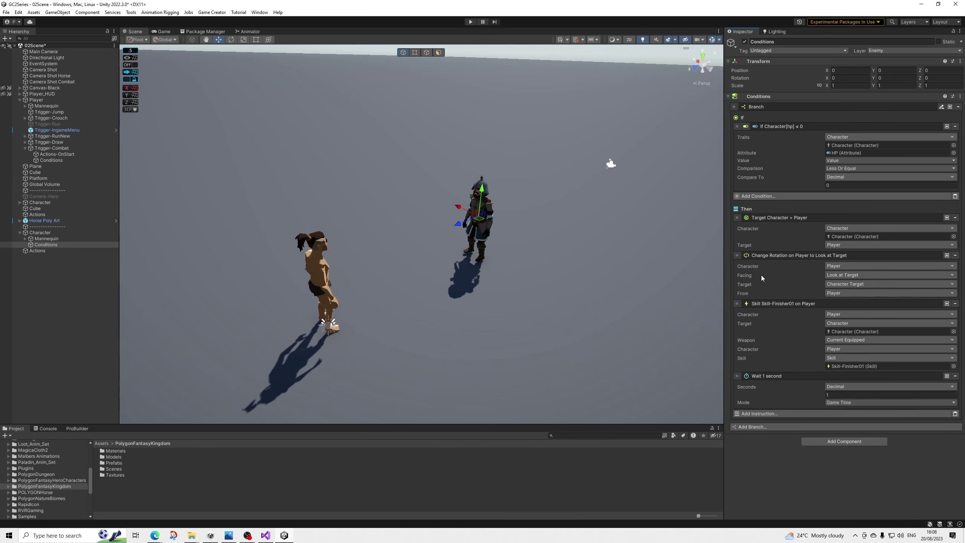
left_click(829, 395)
type("0.1")
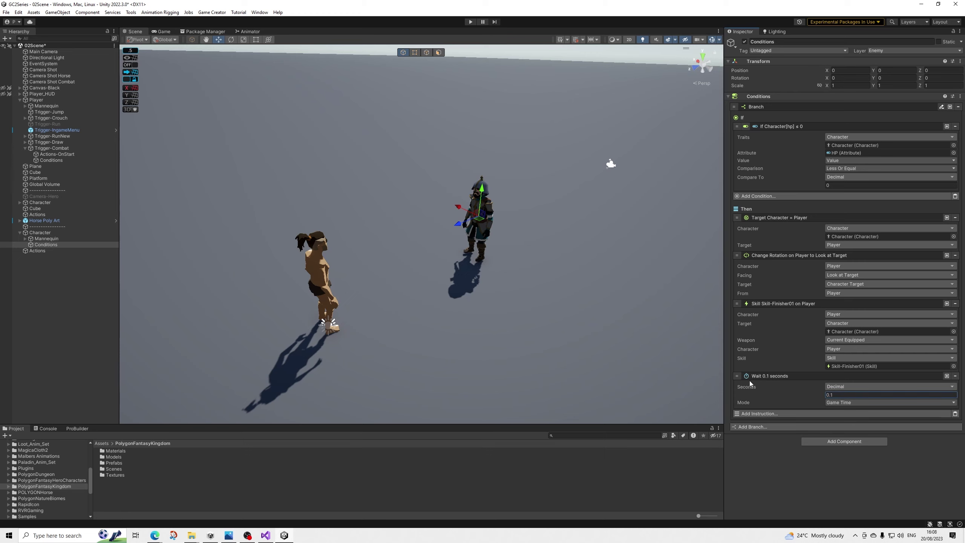
left_click_drag(736, 377, 737, 304)
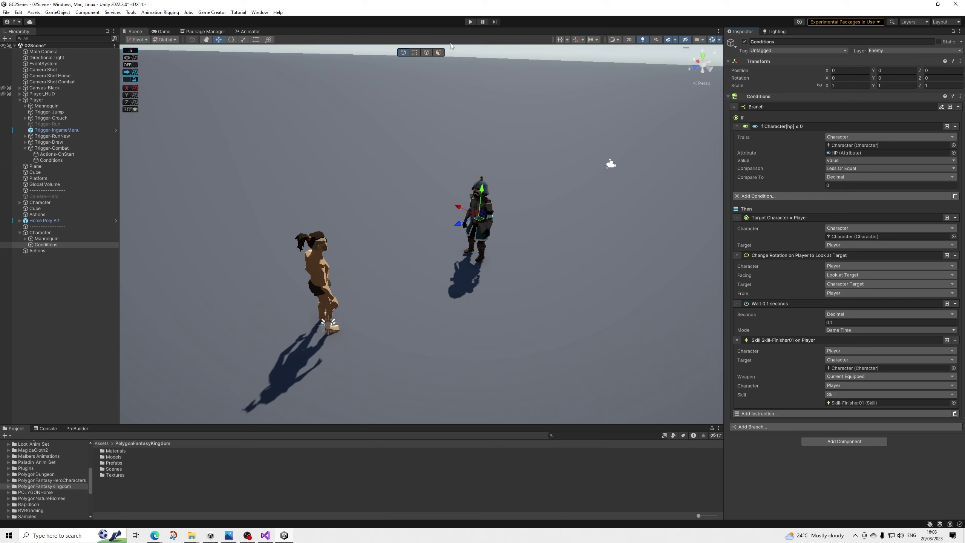
left_click(470, 22)
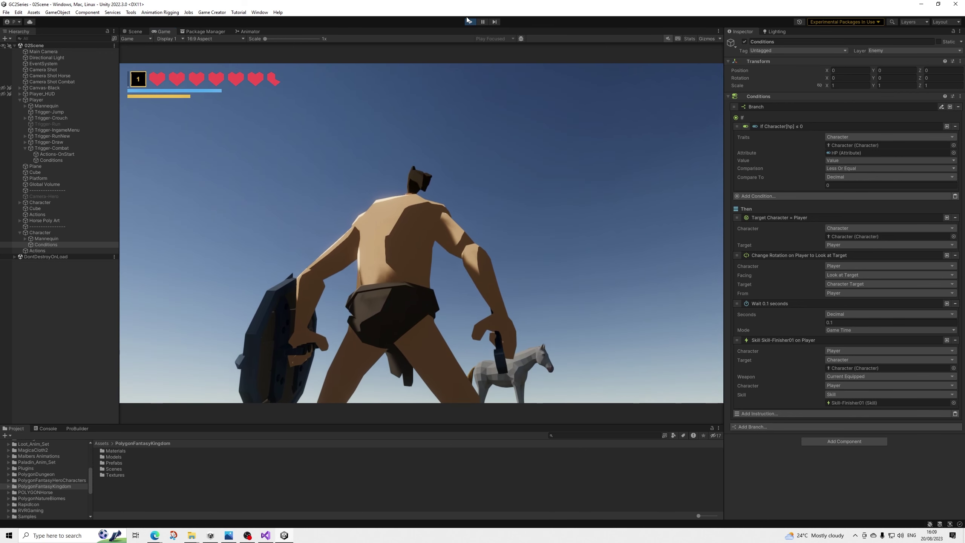
left_click(473, 24)
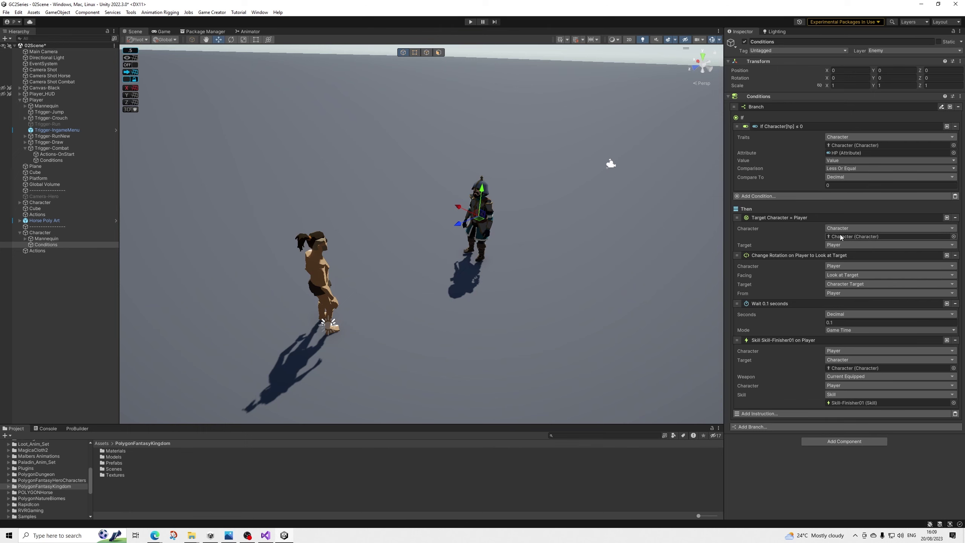
Open the Skill-Finisher01 asset from the 06Combat/SwordShield folder and enter its skill mode
scroll(40, 477, "up", 15)
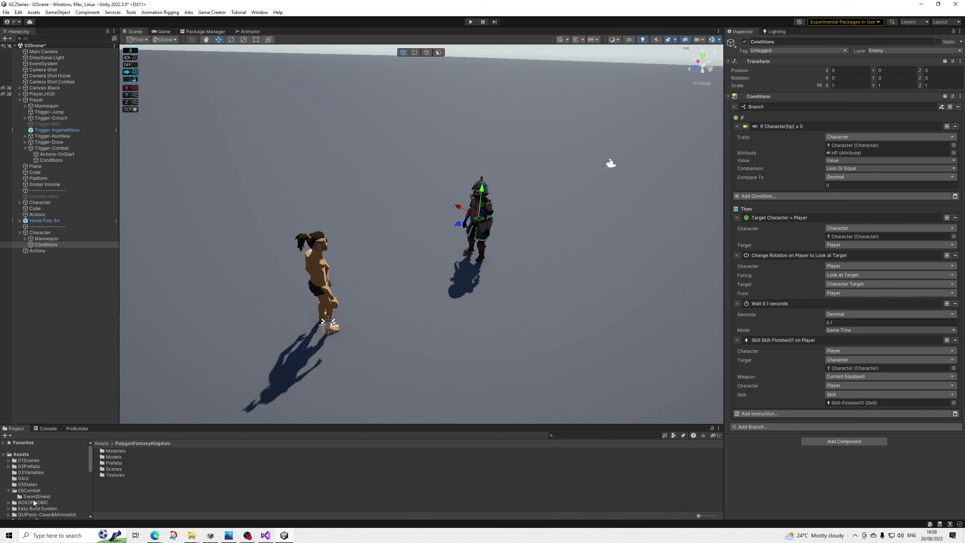
left_click(33, 496)
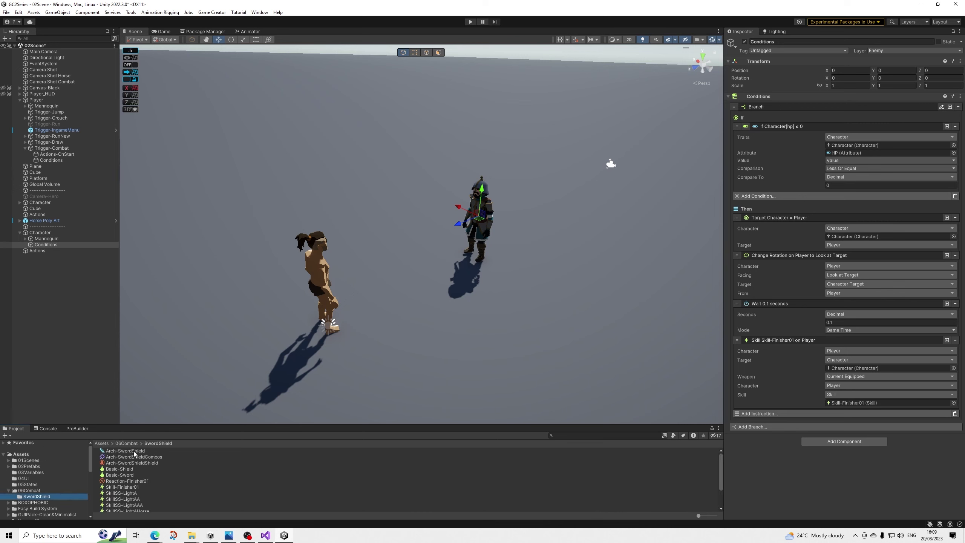
left_click(133, 451)
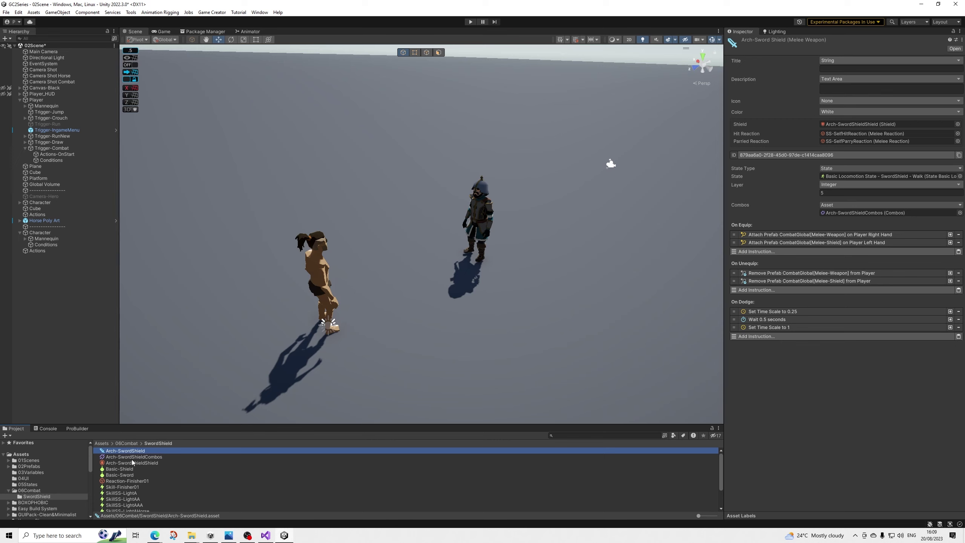
left_click(127, 486)
left_click_drag(761, 258, 746, 256)
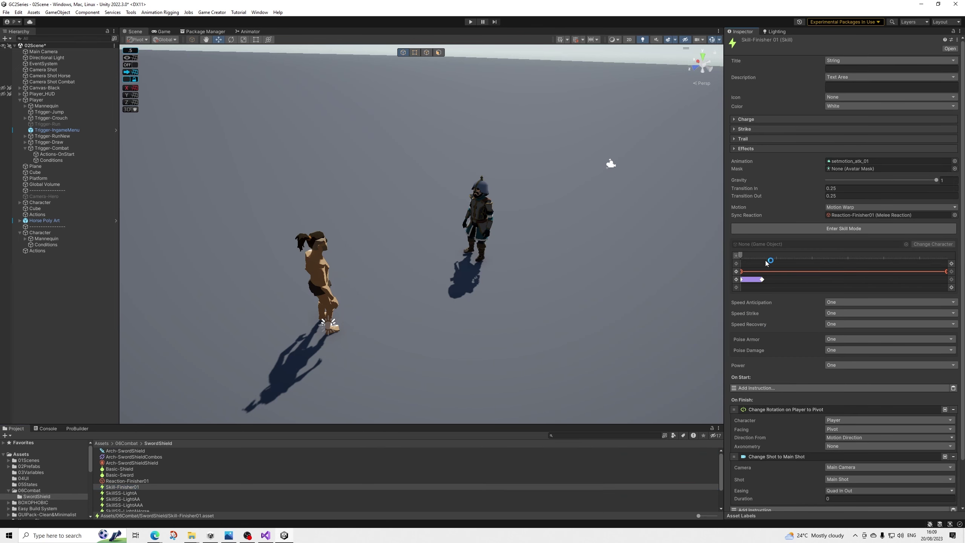
left_click(834, 230)
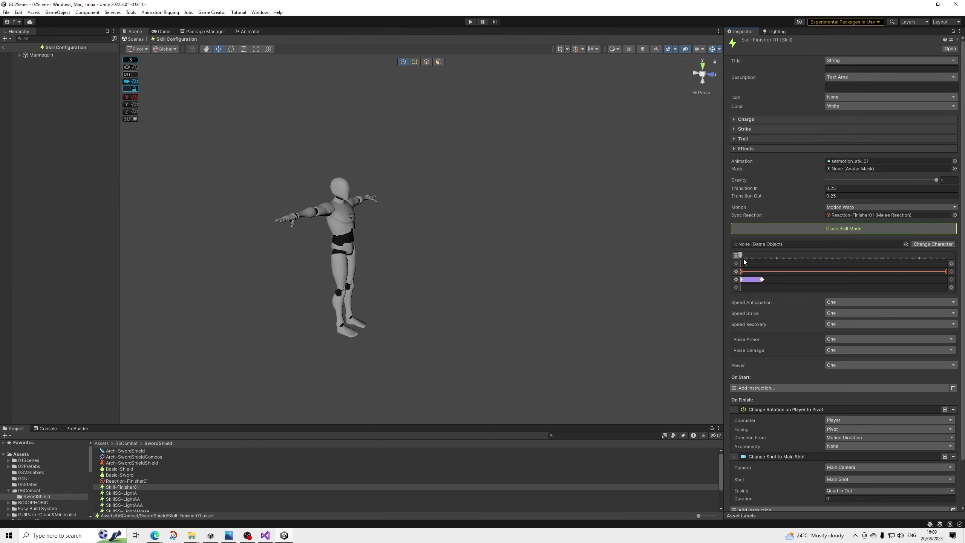
Place an instruction marker at frame 19 of the Skill-Finisher01 timeline and begin adding an instruction to it
left_click_drag(745, 256, 763, 259)
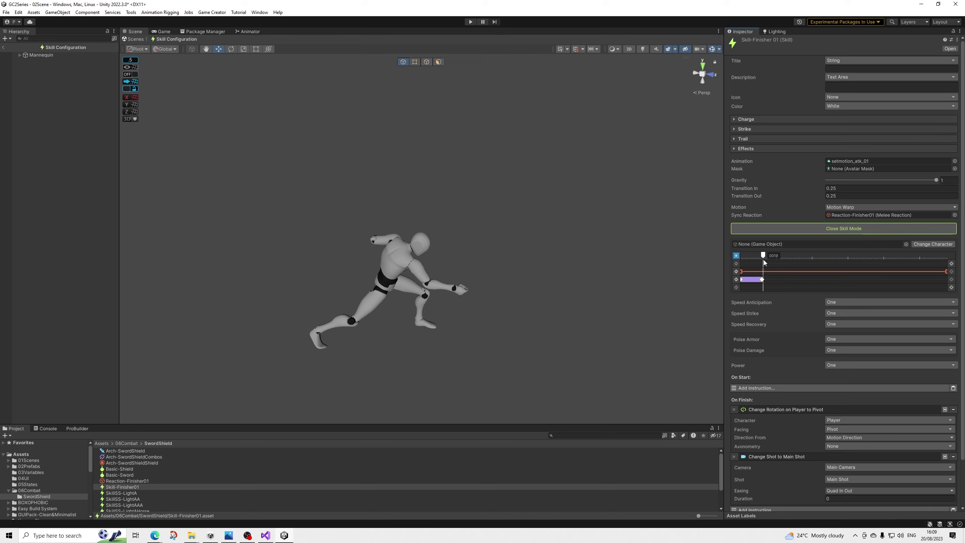
left_click(952, 287)
left_click(765, 306)
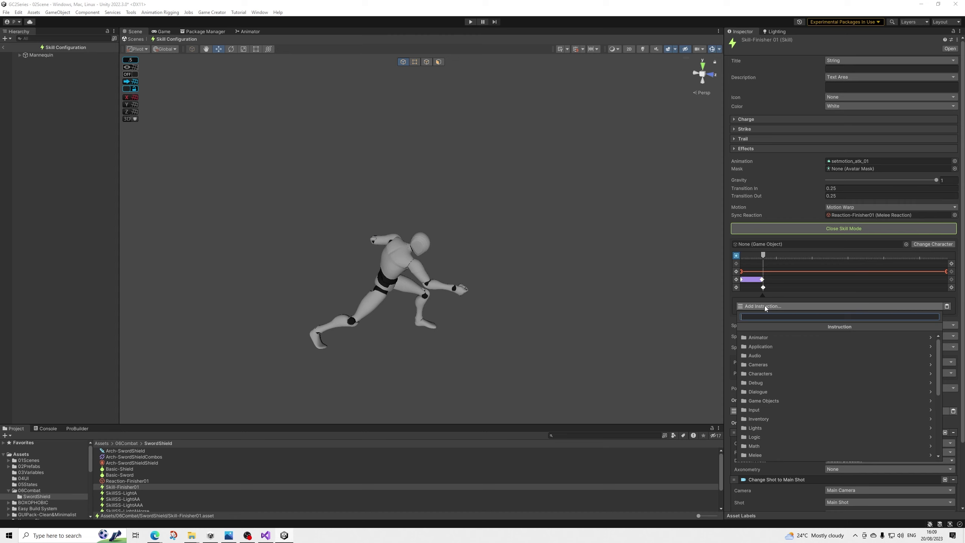
Add a Shake Camera Burst instruction to the first marker of Skill-Finisher01 and set its duration to 0.1 seconds
type("burst")
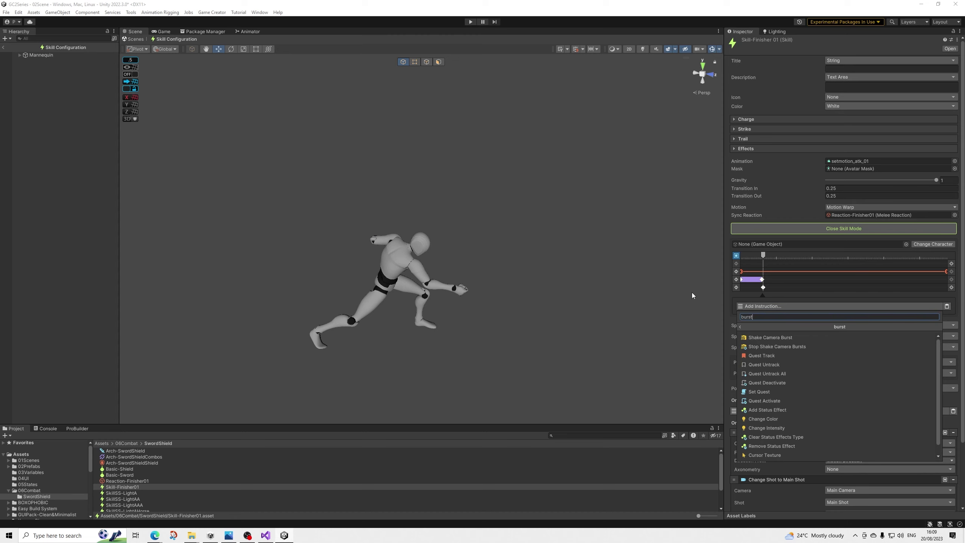
key("Down")
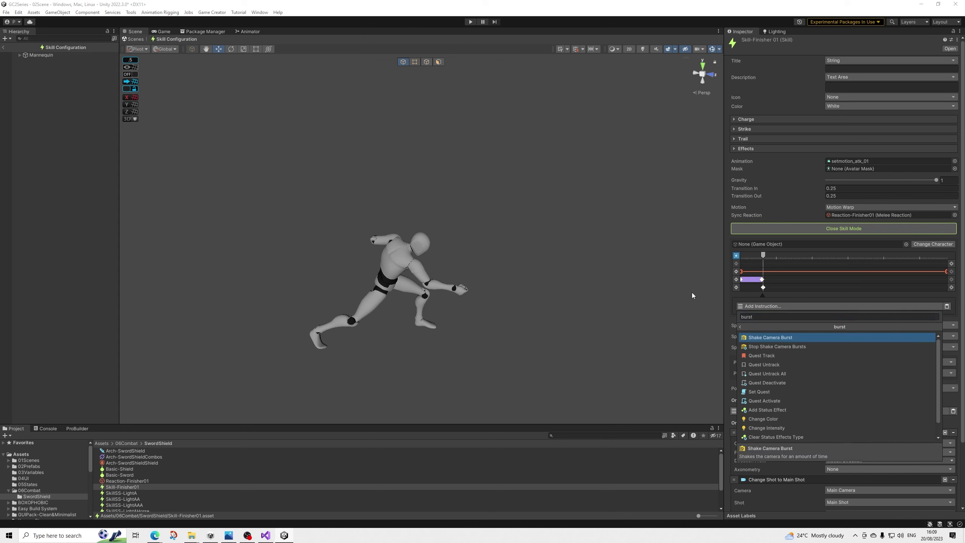
key("Return")
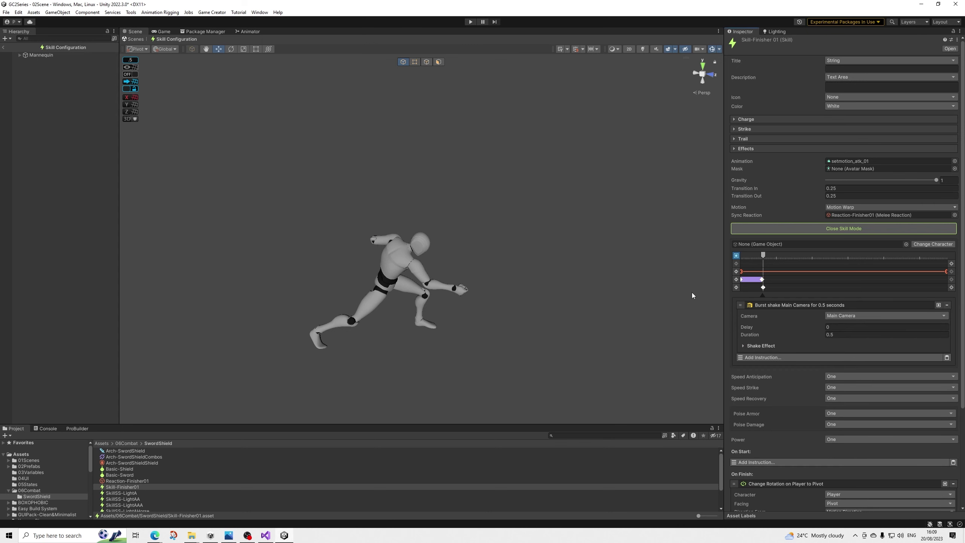
left_click(836, 335)
type("0.1")
left_click(760, 345)
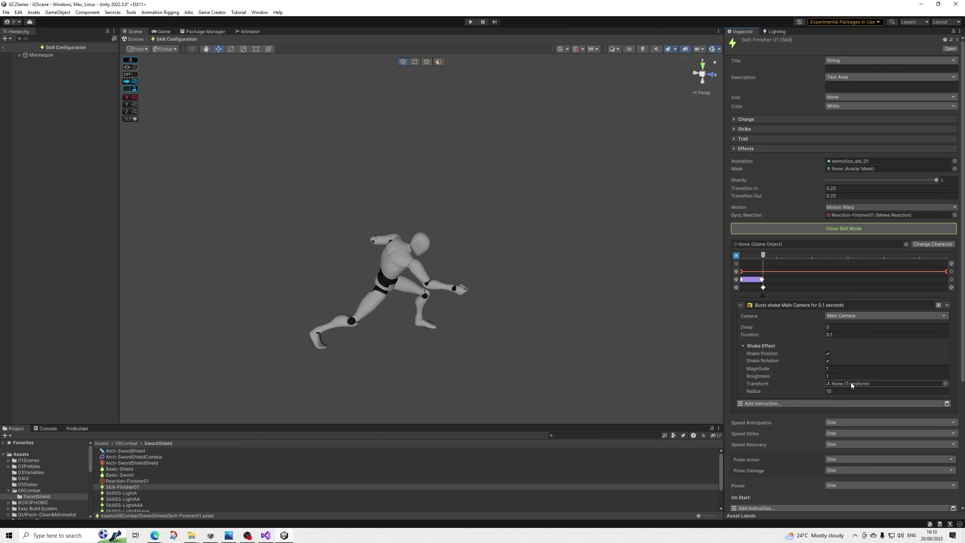
left_click(756, 346)
left_click(772, 305)
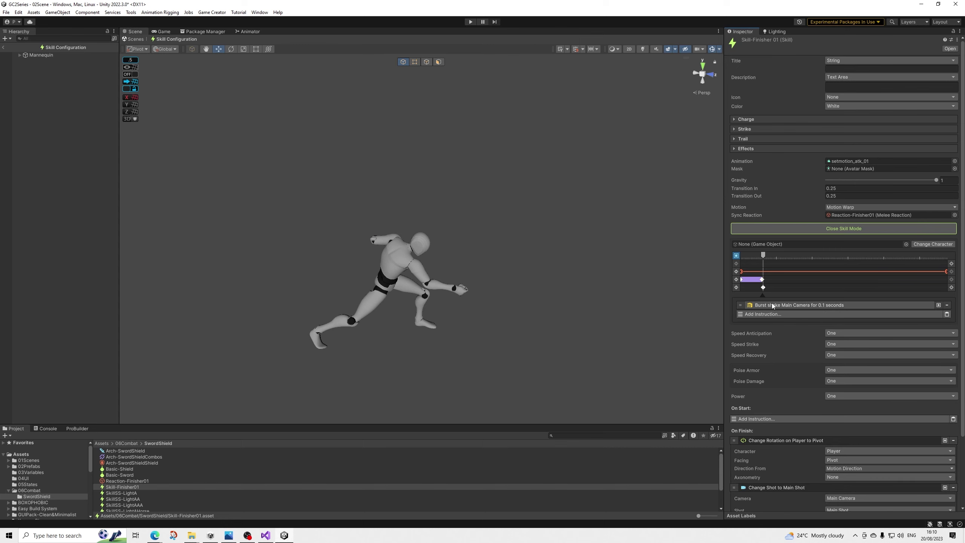
Copy the camera shake instruction and place it on a new instruction marker at the second strike, before the middle of the timeline
right_click(774, 306)
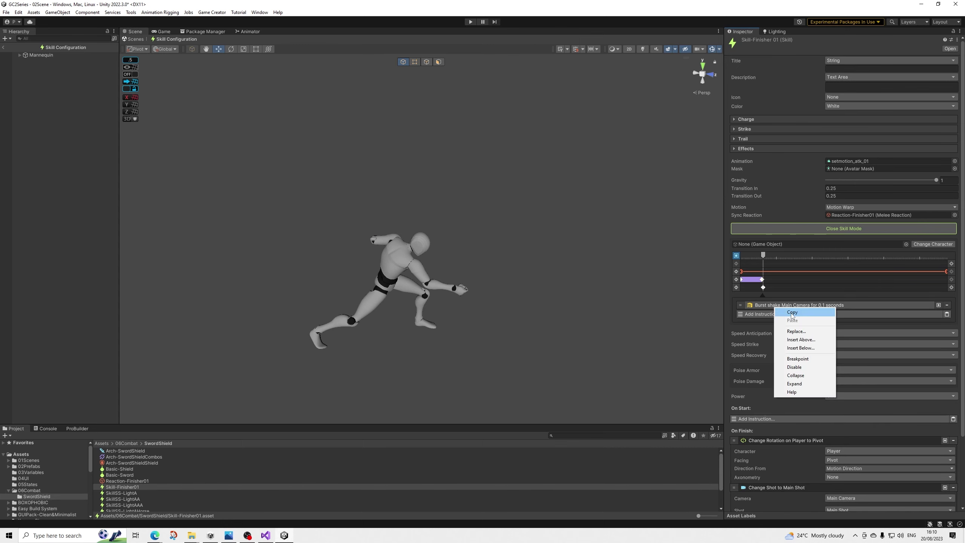
left_click(792, 312)
left_click_drag(764, 255, 824, 289)
left_click(952, 288)
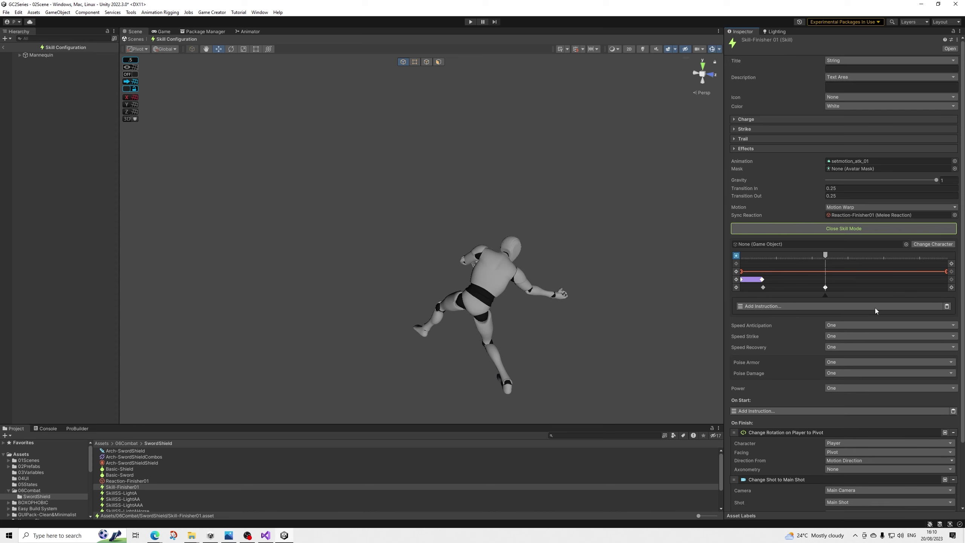
Add a third instruction marker past the middle of the timeline, paste the camera shake instruction into it, and leave skill mode
left_click_drag(823, 258, 870, 290)
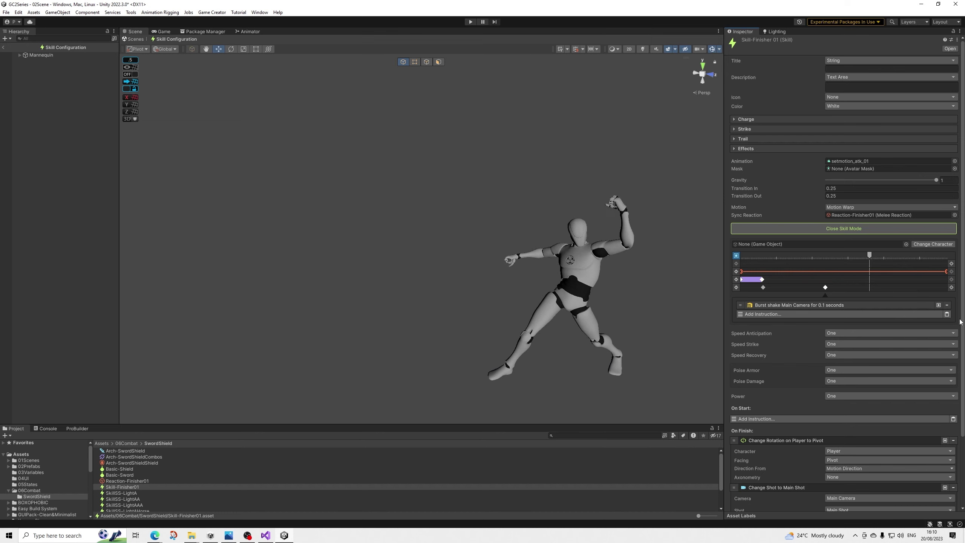
left_click(951, 287)
left_click(947, 306)
left_click(3, 47)
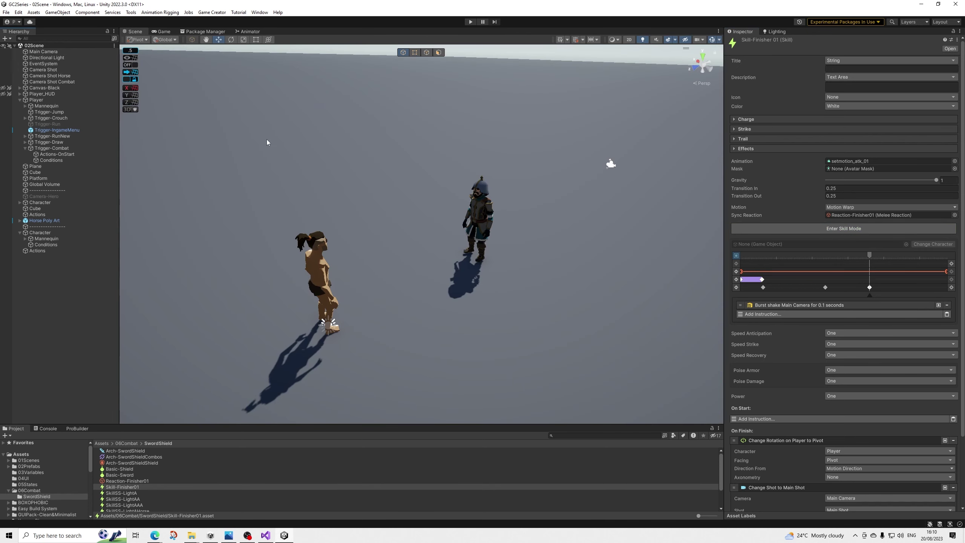
Play-test the scene by attacking the enemy to check the finisher's camera shakes, and stop play mode
left_click(268, 142)
left_click(470, 22)
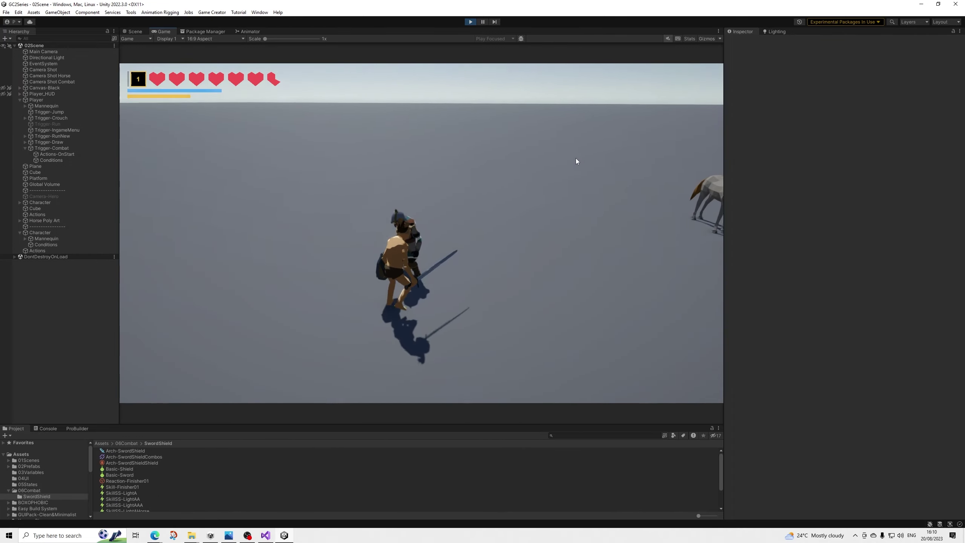
left_click(576, 160)
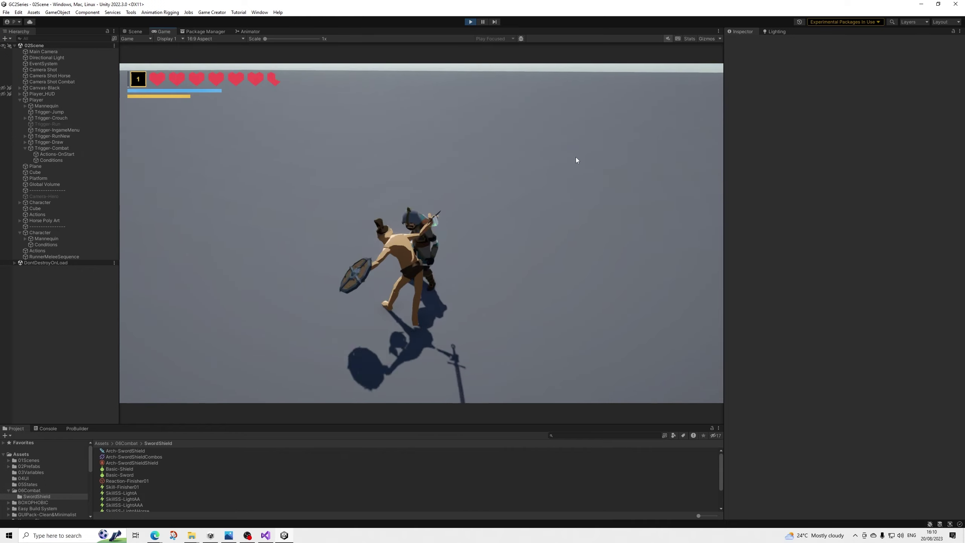
left_click(575, 157)
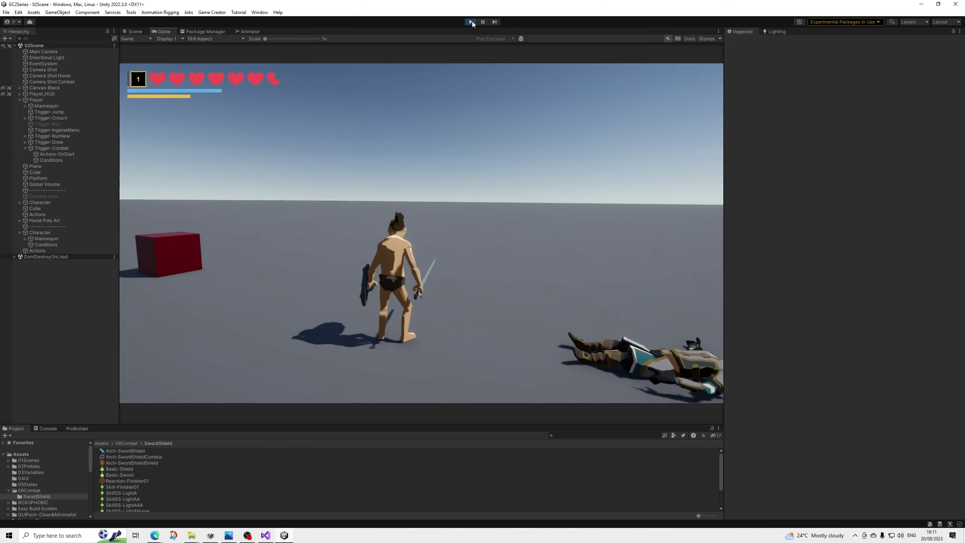
left_click(471, 21)
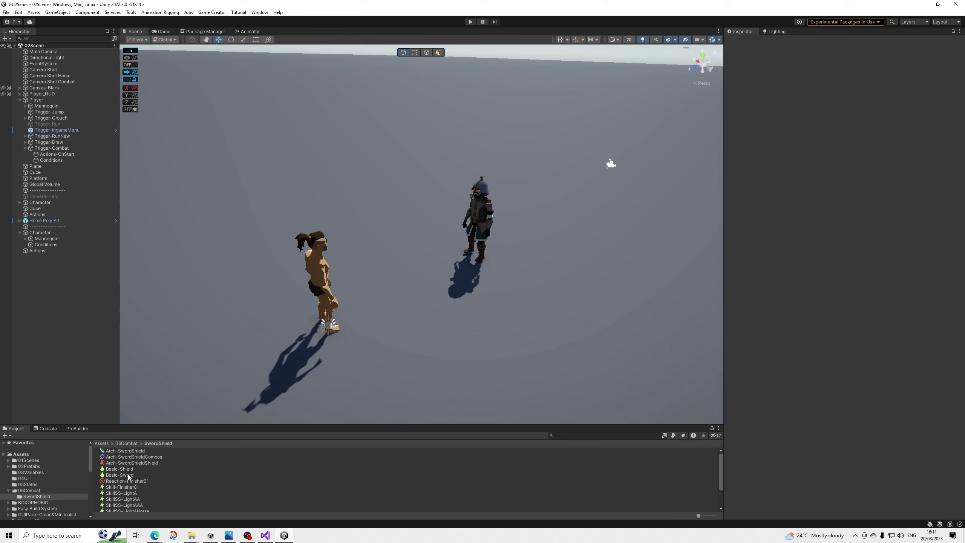
Duplicate the Skill-Finisher01 asset and rename the copy Skill-Finisher02
left_click(129, 487)
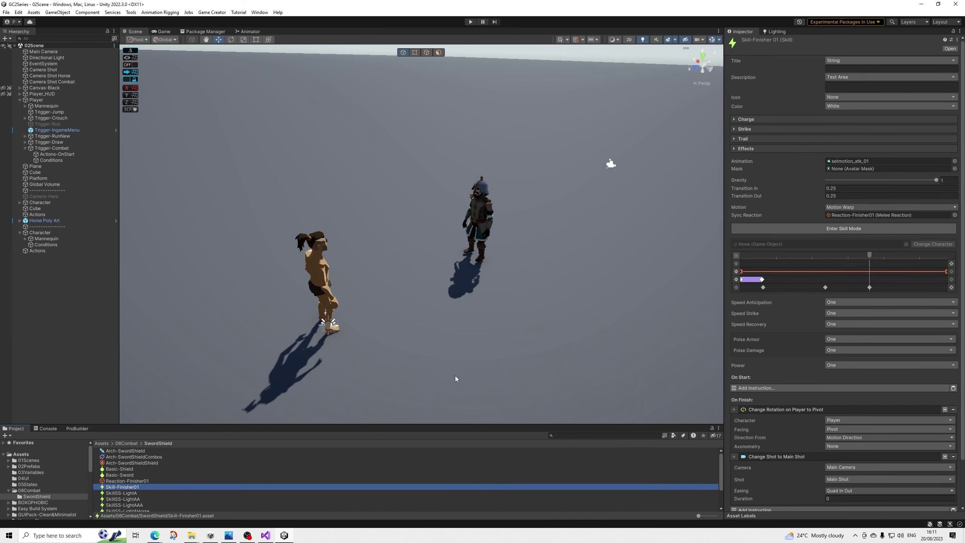
key("ctrl+d")
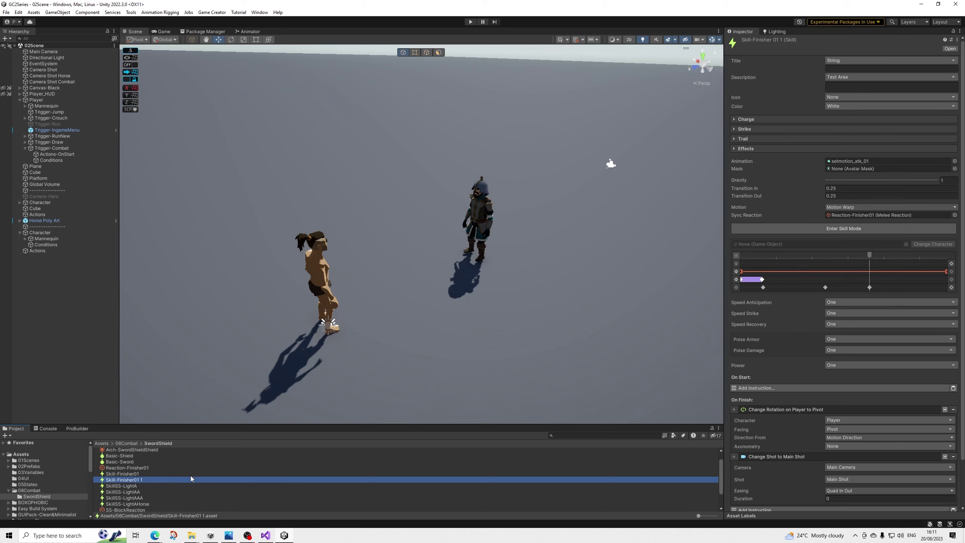
right_click(144, 479)
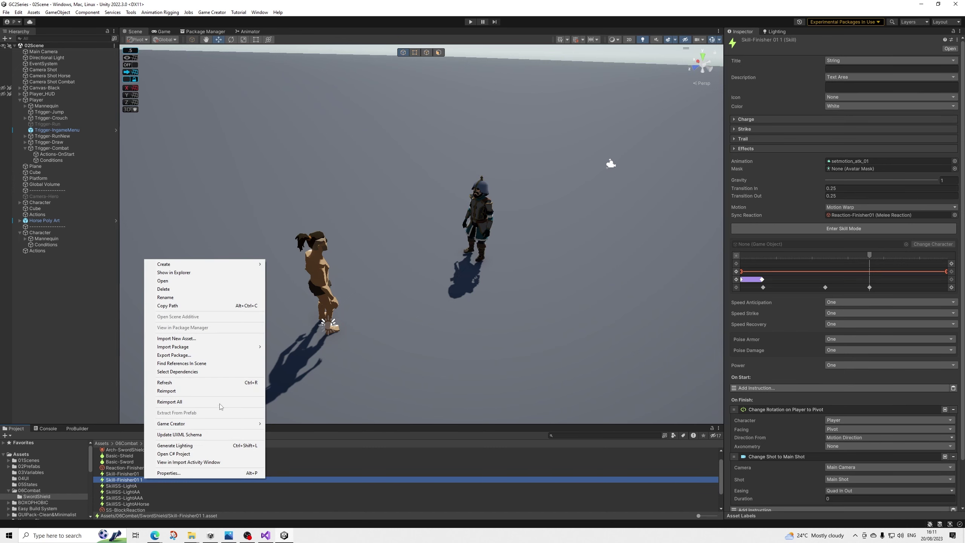
left_click(190, 298)
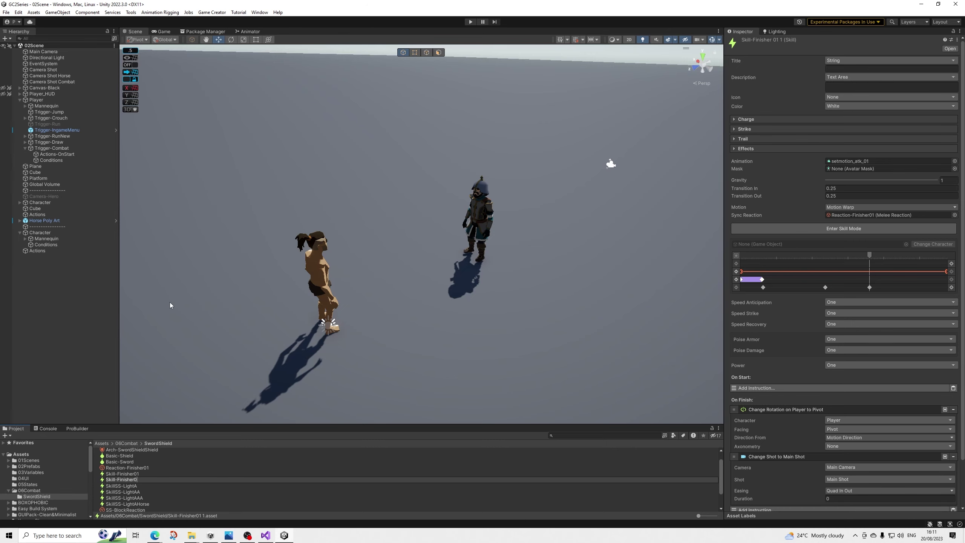
key("Return")
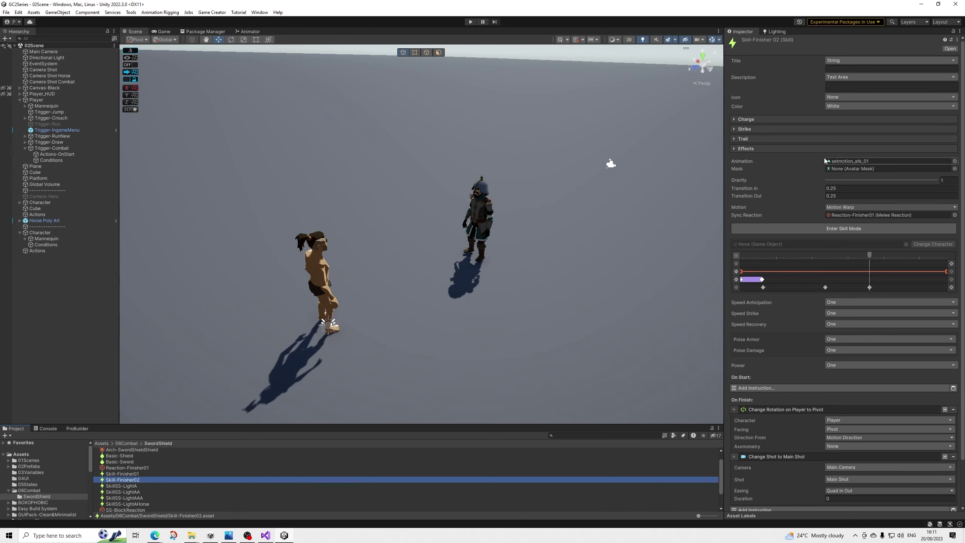
Assign the setmotion_atk_02 clip from the Humanoid_V2 folder as the animation of Skill-Finisher02
scroll(793, 342, "down", 3)
scroll(799, 453, "up", 3)
left_click(753, 119)
left_click(753, 119)
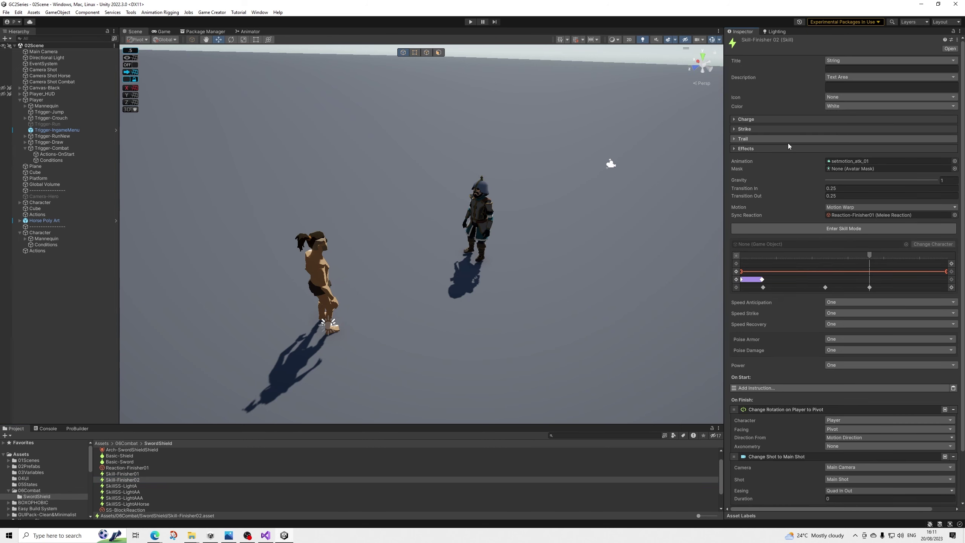
left_click(847, 162)
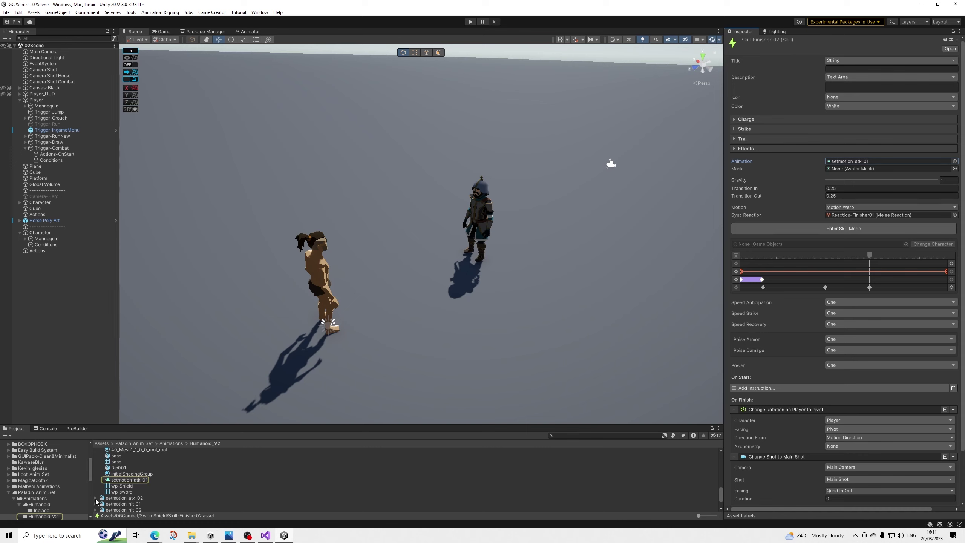
left_click(96, 499)
scroll(139, 507, "down", 3)
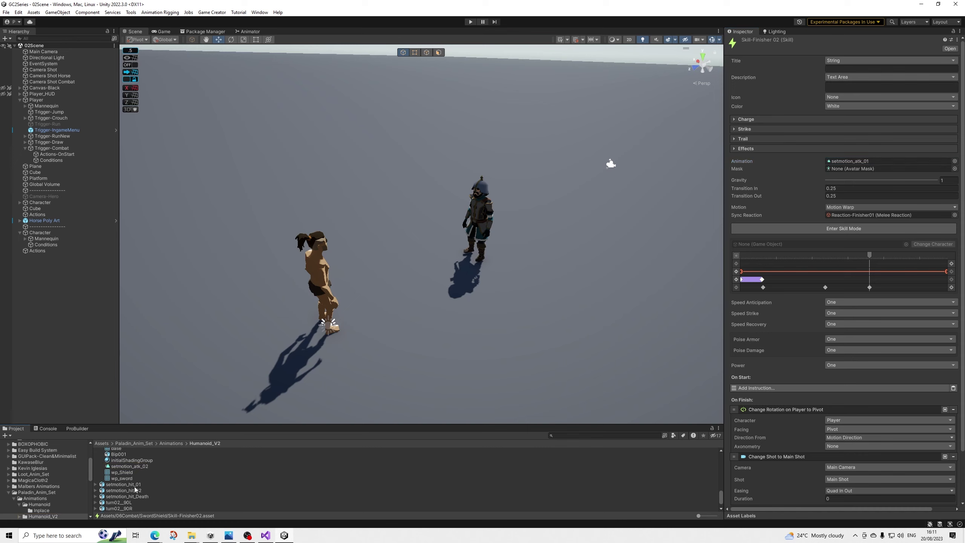
left_click_drag(141, 468, 825, 244)
left_click_drag(855, 161, 857, 161)
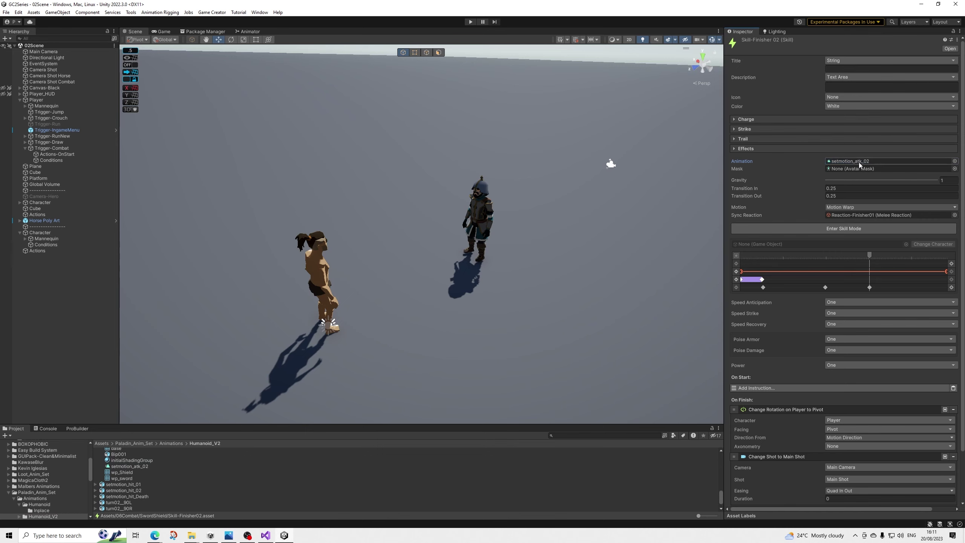
Enter skill mode for Skill-Finisher02 and shift the motion warp range's end and the first instruction marker slightly later on the timeline
left_click(840, 228)
left_click_drag(344, 263, 469, 278, "alt")
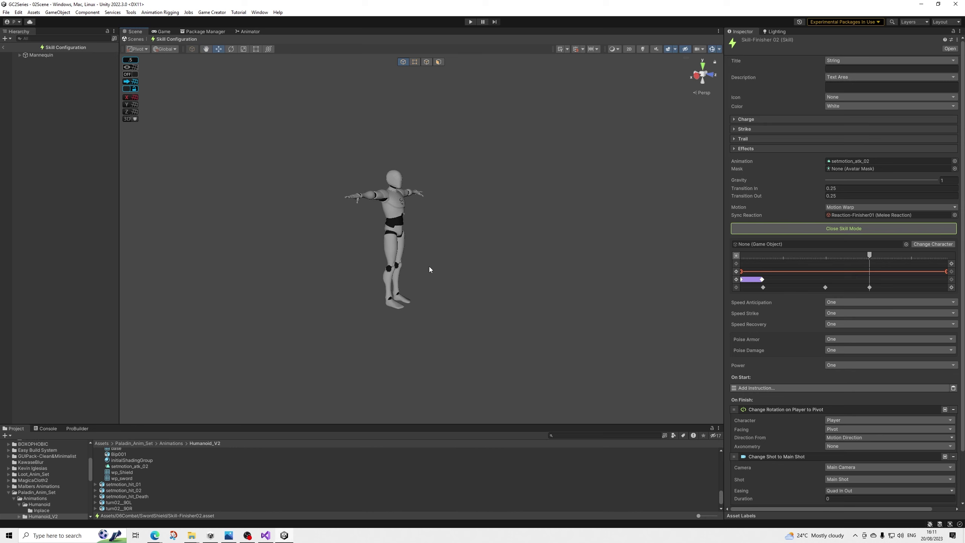
left_click_drag(808, 260, 770, 286)
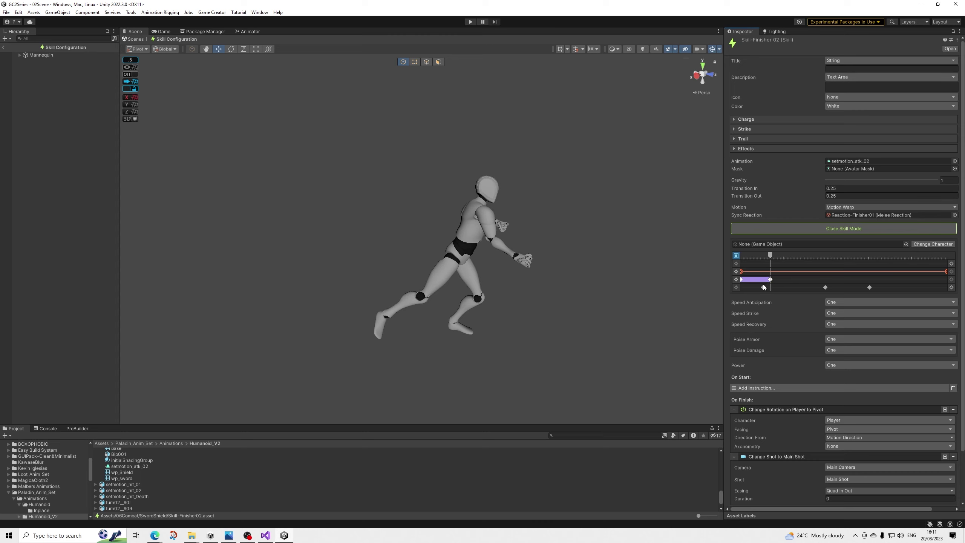
left_click_drag(764, 287, 770, 288)
Shift the second and third instruction markers slightly earlier to match the new animation's strikes, preview the remainder, and leave skill mode
left_click_drag(771, 255, 805, 258)
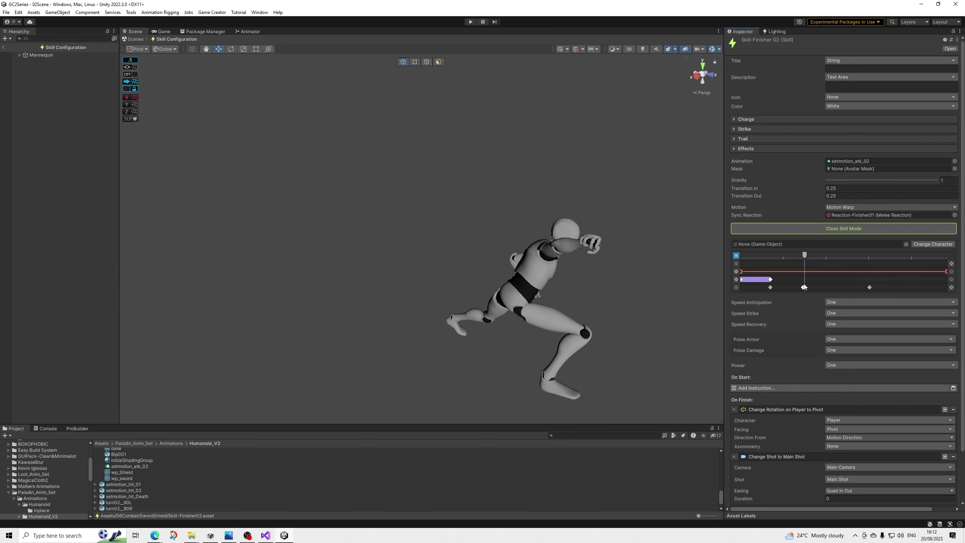
left_click_drag(804, 254, 864, 277)
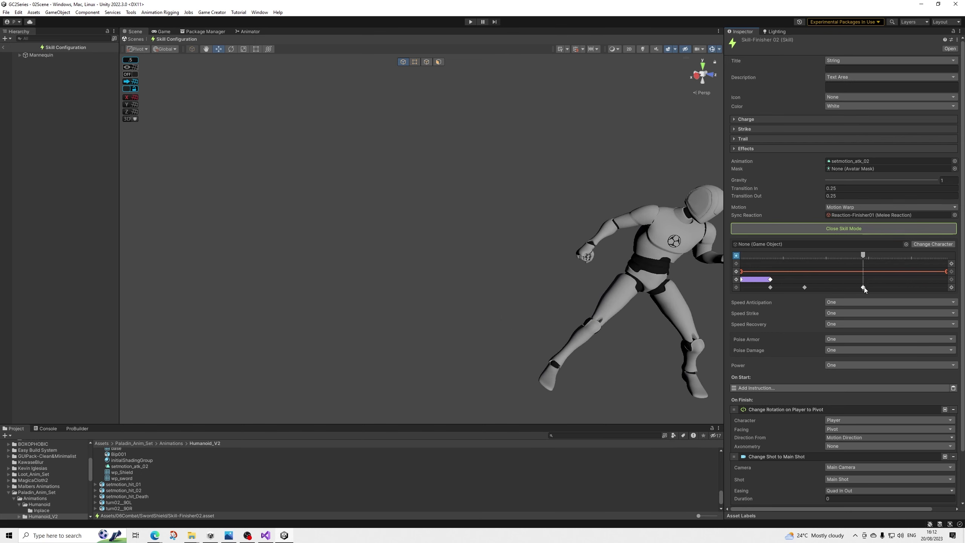
scroll(681, 285, "down", 5)
left_click(861, 256)
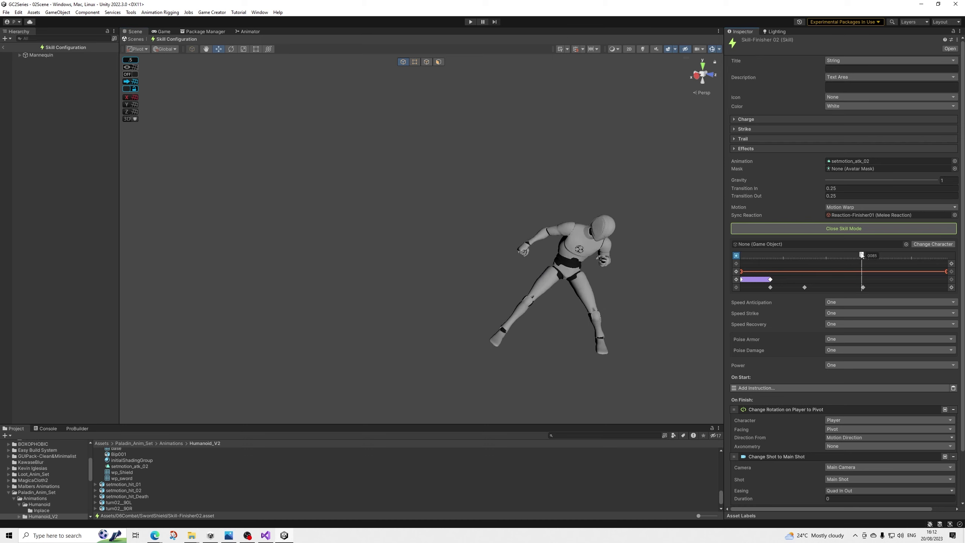
left_click_drag(862, 255, 952, 280)
left_click(735, 255)
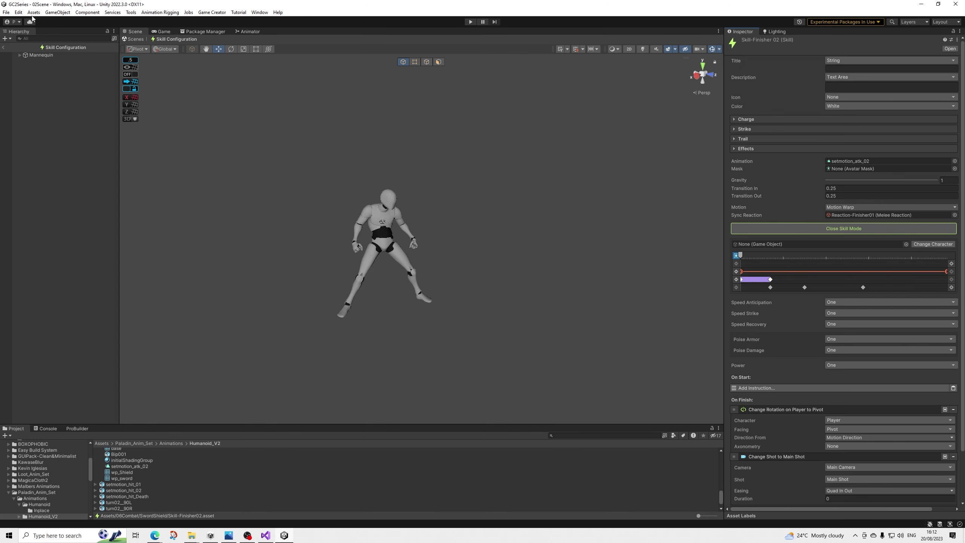
left_click(3, 47)
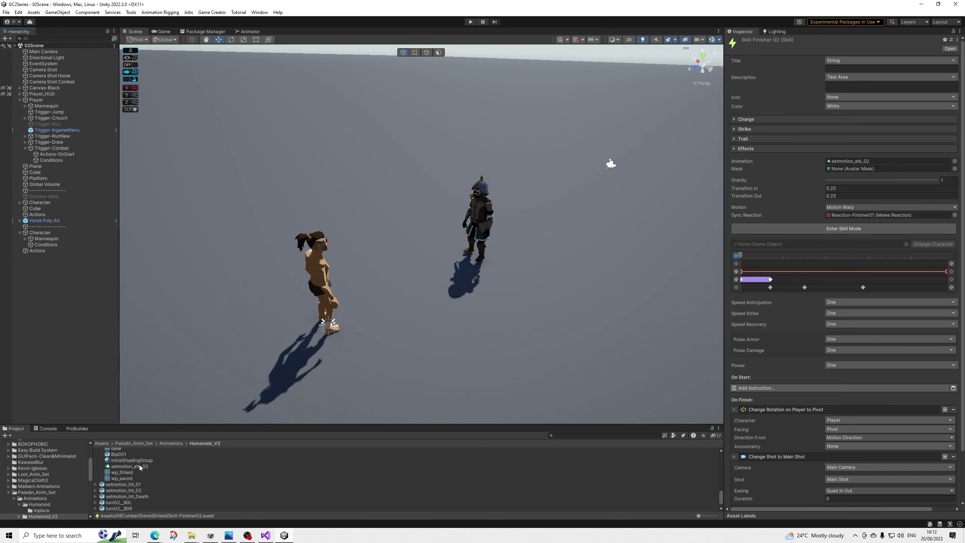
Duplicate the Reaction-Finisher01 asset in the SwordShield folder and rename the copy Reaction-Finisher02
scroll(133, 482, "up", 3)
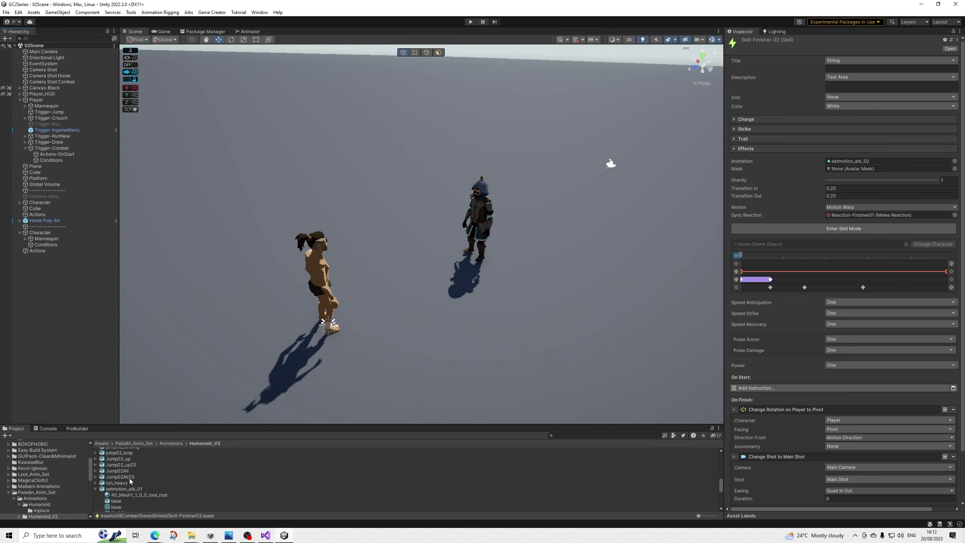
scroll(128, 479, "down", 3)
scroll(35, 478, "up", 4)
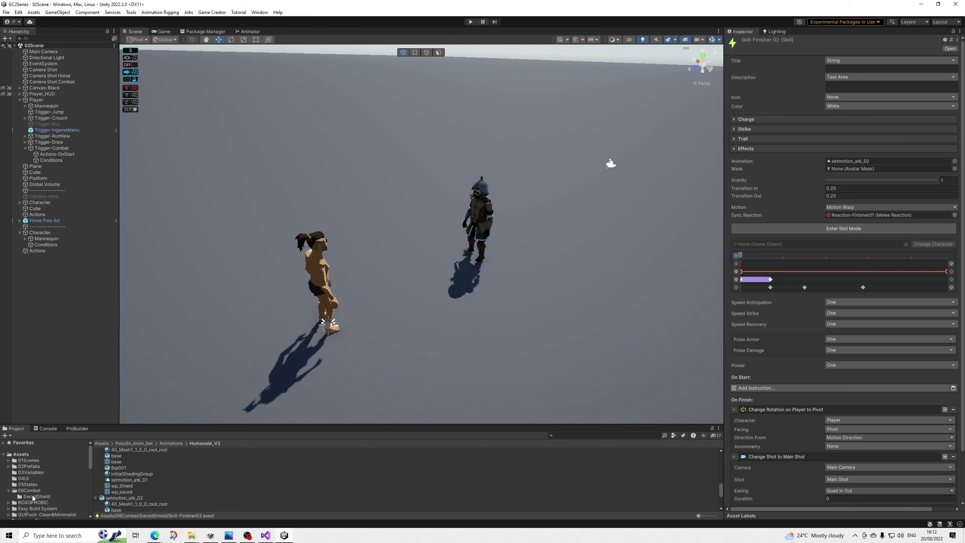
left_click(35, 496)
scroll(131, 488, "up", 2)
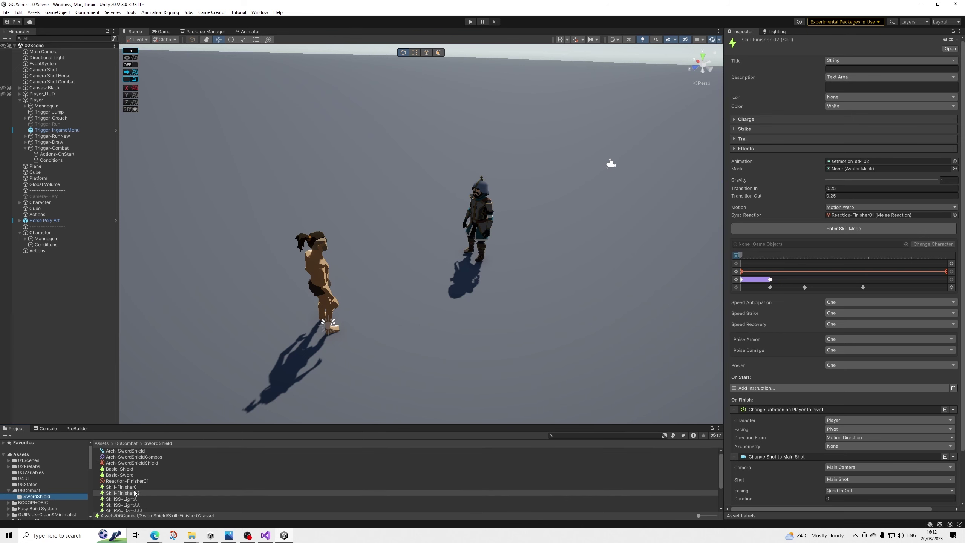
left_click(145, 481)
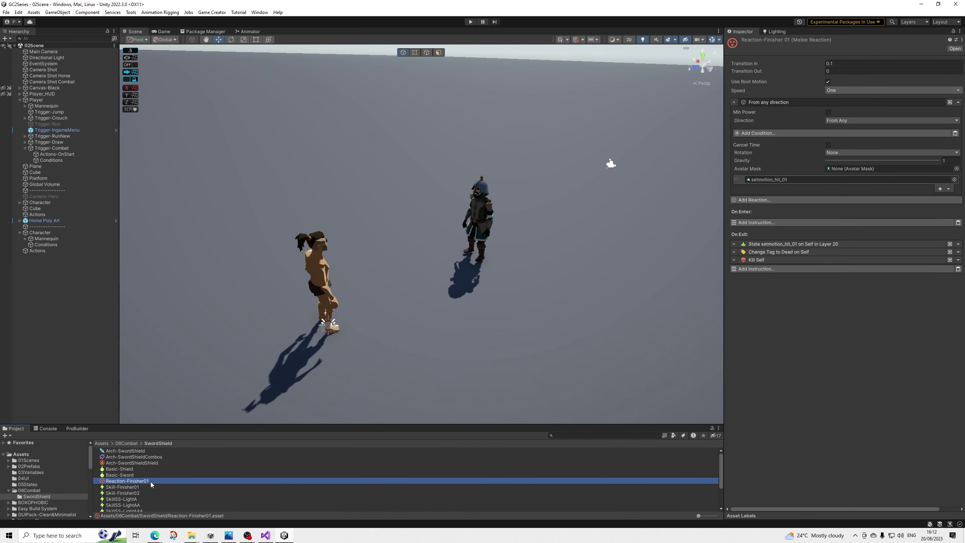
right_click(157, 478)
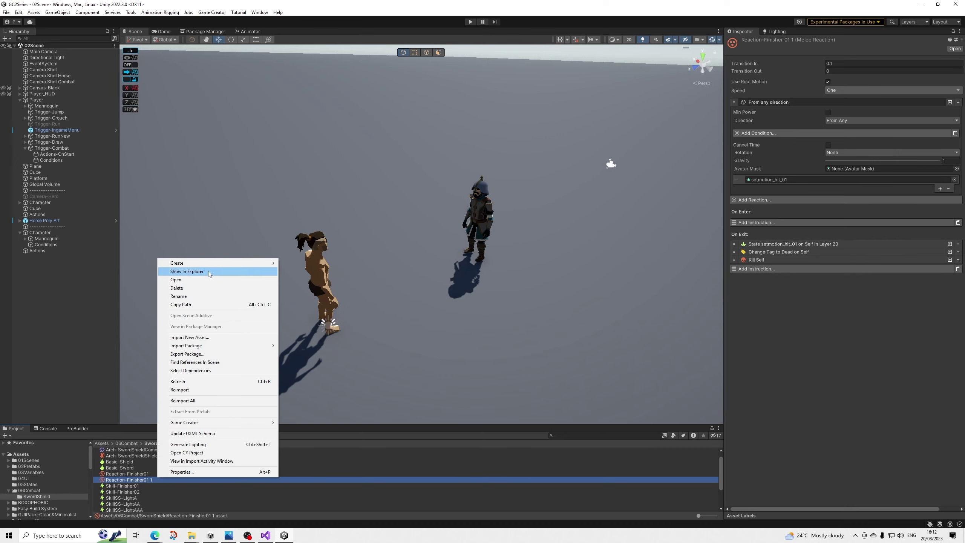
left_click(179, 296)
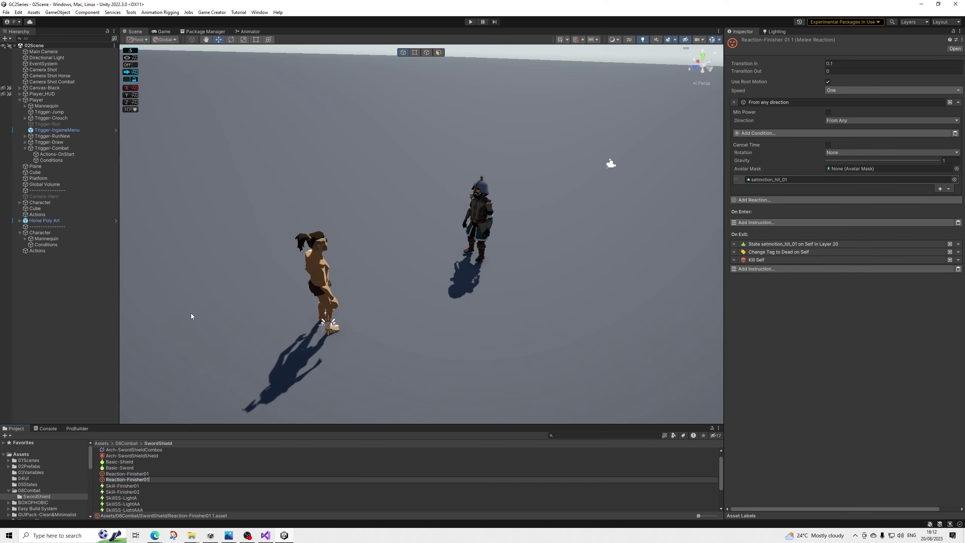
type("2")
key("Return")
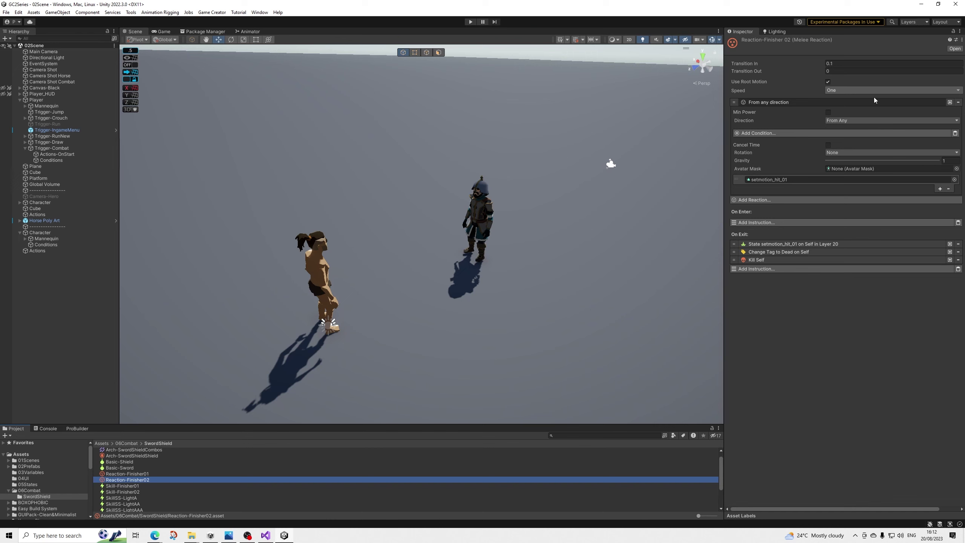
Assign the setmotion_hit_02 clip from the Humanoid_V2 folder as the animation of Reaction-Finisher02 and save the scene
left_click(782, 179)
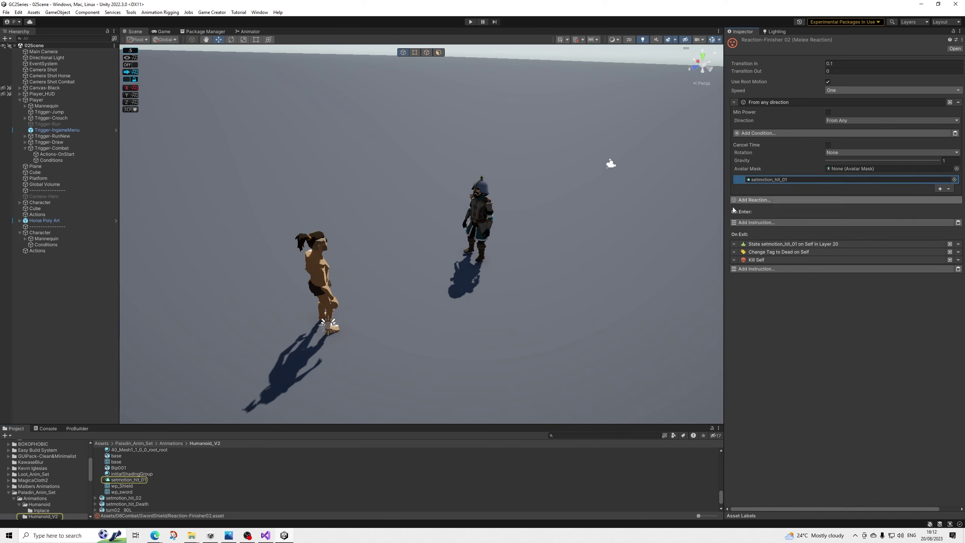
left_click(96, 498)
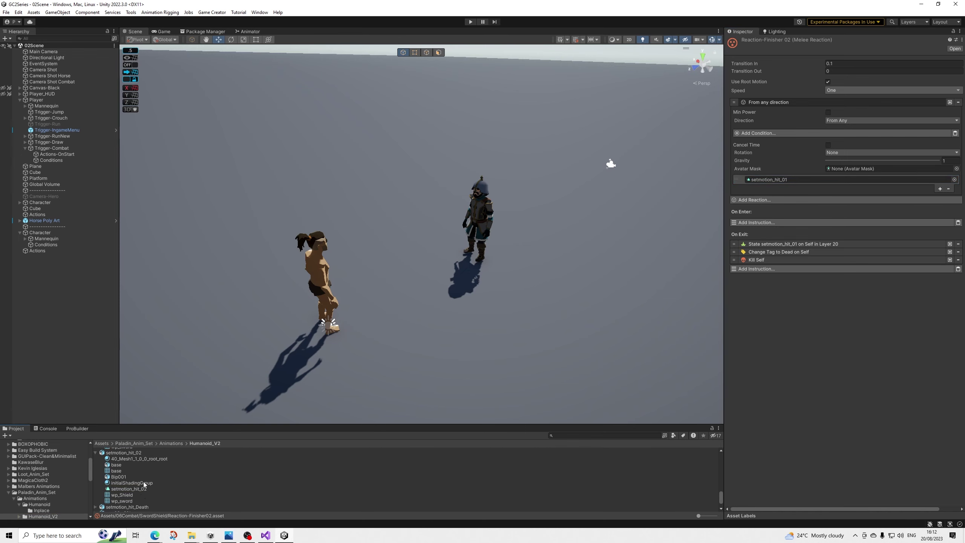
left_click_drag(135, 491, 826, 179)
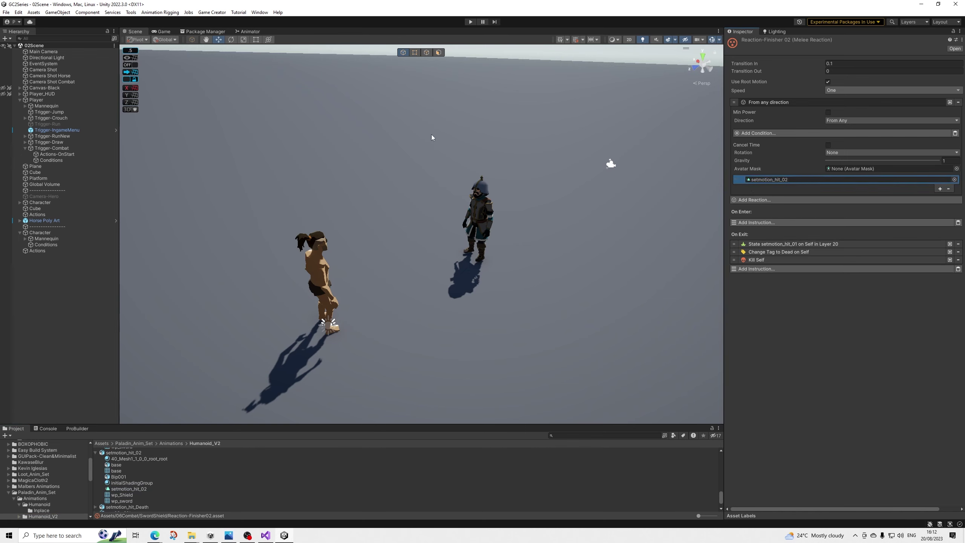
left_click(6, 12)
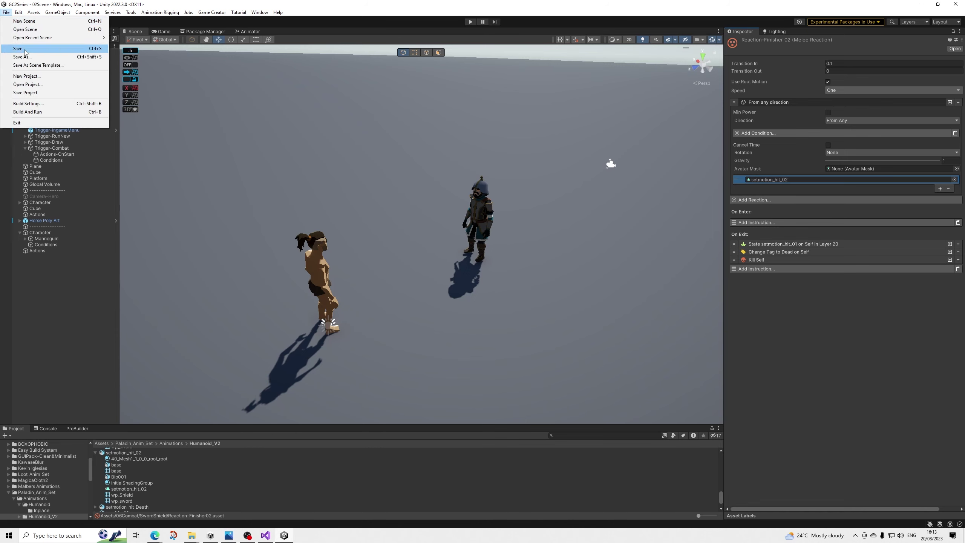
left_click(23, 50)
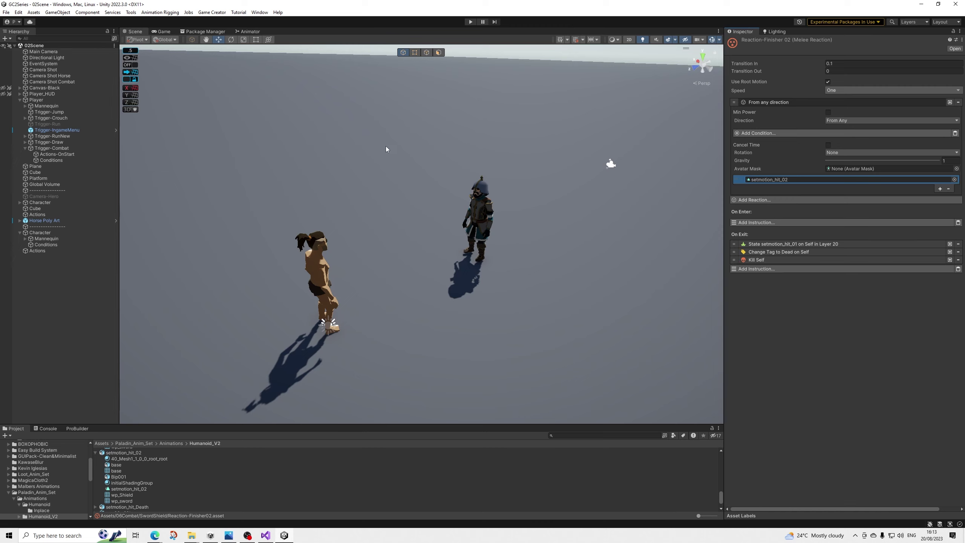
left_click(6, 12)
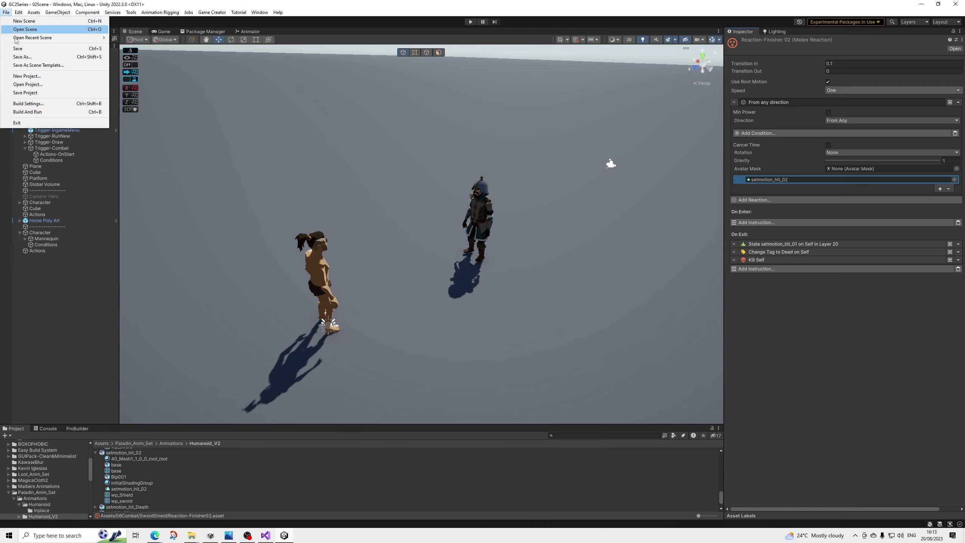
left_click(23, 50)
Set the Sync Reaction of Skill-Finisher02 to Reaction-Finisher02 from the SwordShield folder
scroll(125, 485, "up", 5)
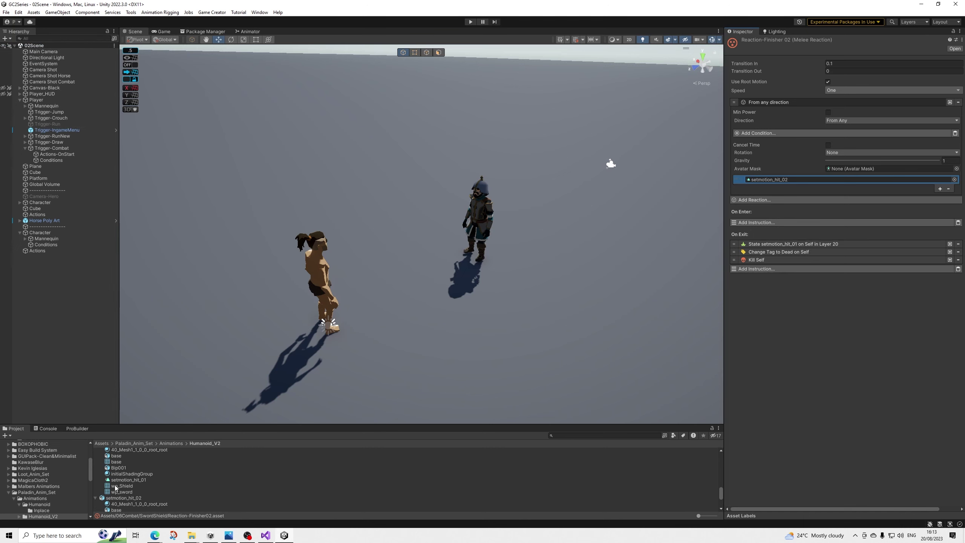
scroll(62, 483, "up", 4)
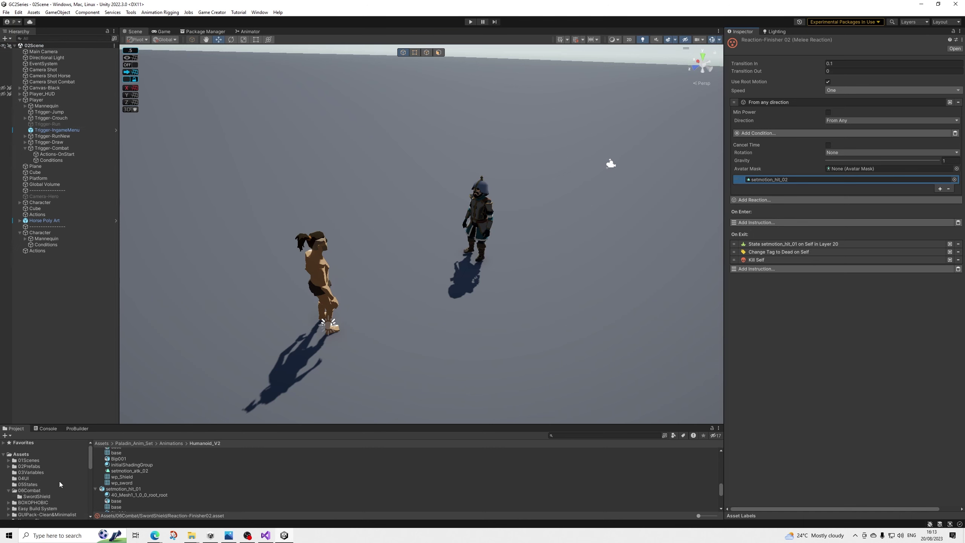
left_click(36, 496)
scroll(127, 476, "up", 3)
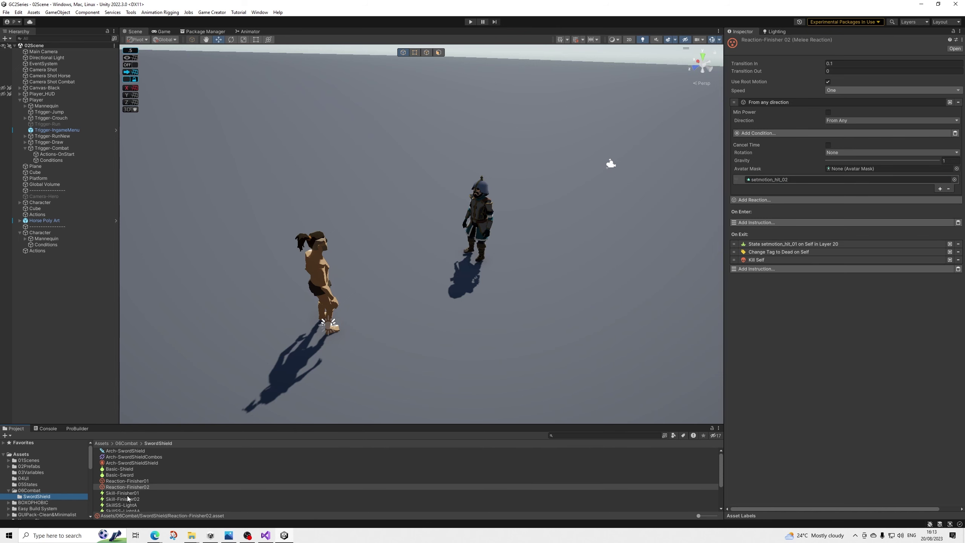
left_click(128, 499)
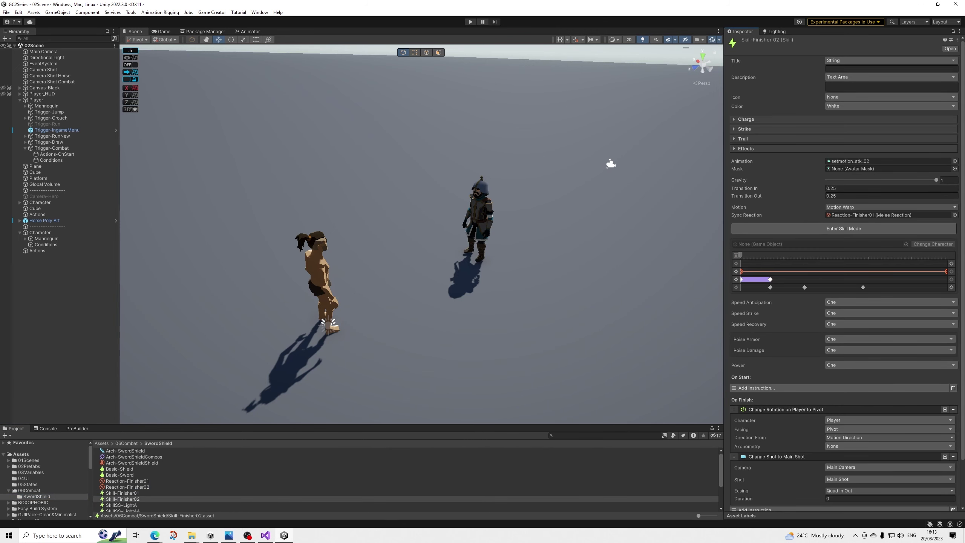
left_click_drag(128, 487, 899, 213)
Edit the motion warp radius of Skill-Finisher02 and set the motion warp radius of Skill-Finisher01 to 1.5
left_click(131, 493)
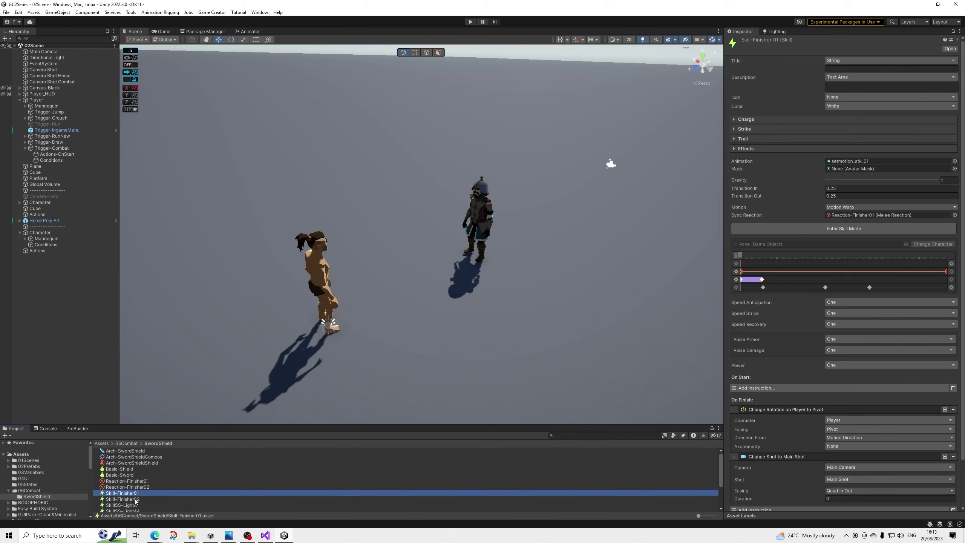
left_click(136, 499)
left_click(754, 280)
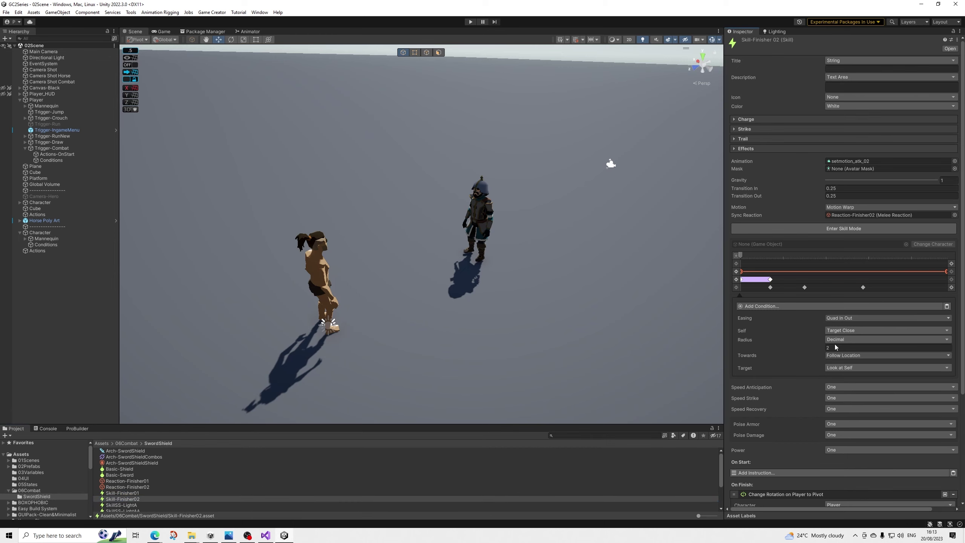
left_click(829, 348)
left_click(130, 493)
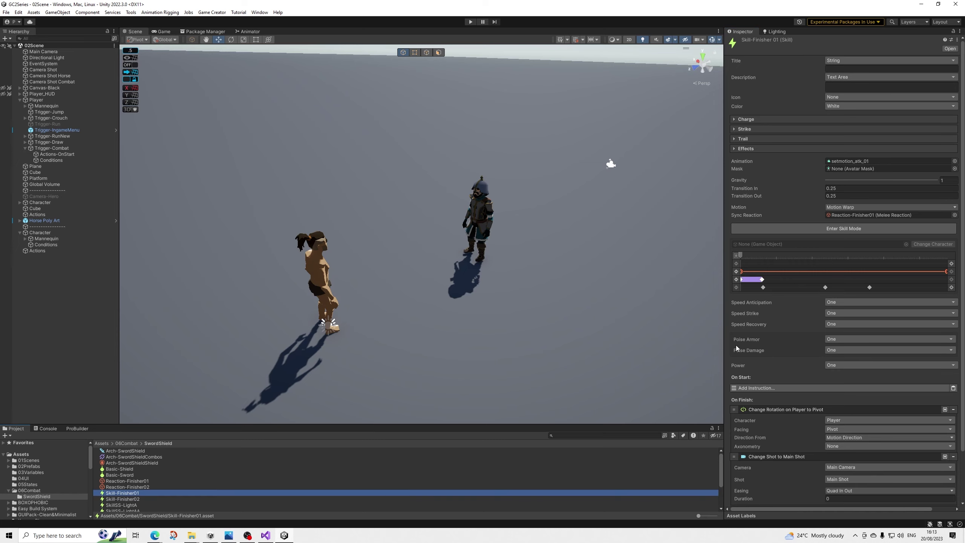
left_click(753, 279)
left_click(747, 280)
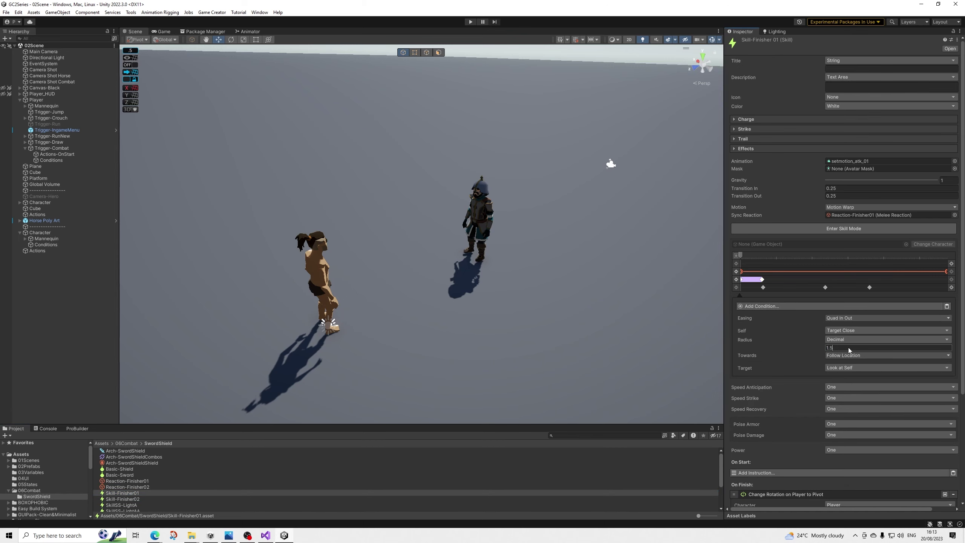
Play-test the finisher in the running scene and stop play mode
left_click(353, 42)
left_click(471, 22)
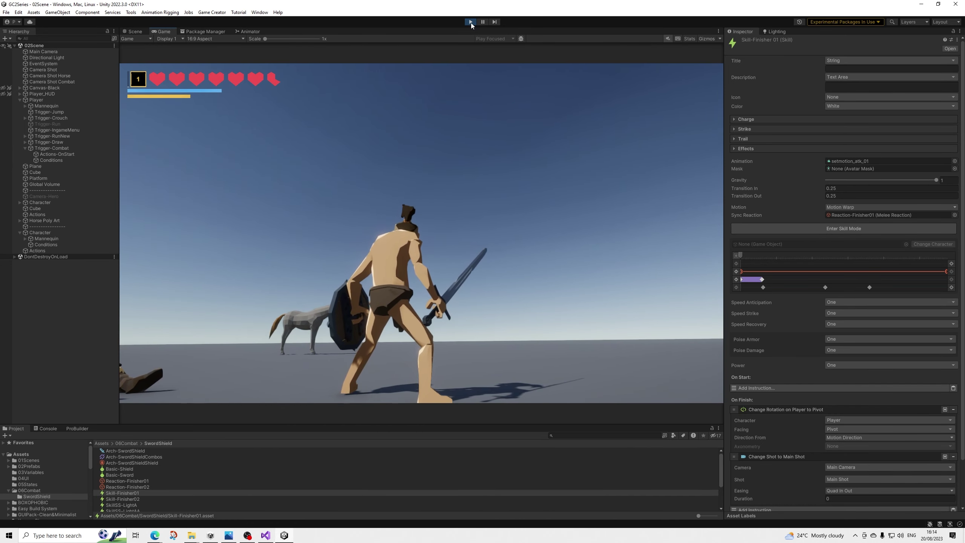
left_click(470, 22)
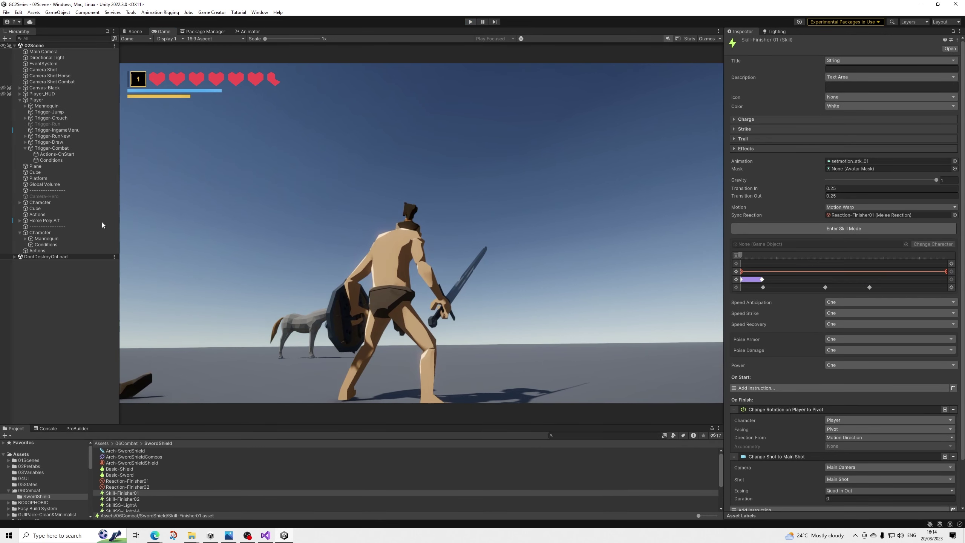
Add a Compare Boolean condition to the branch in the enemy Character's Conditions object
left_click(45, 244)
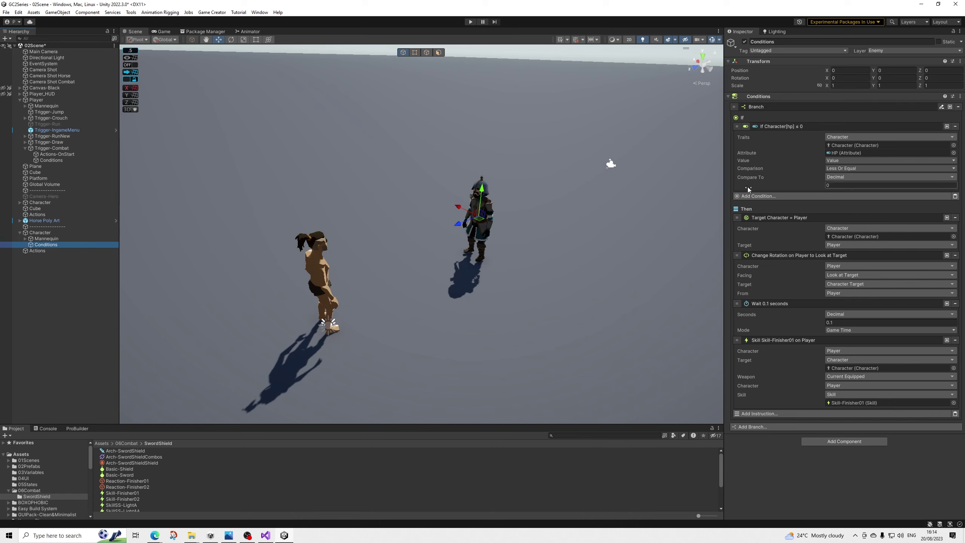
left_click(752, 196)
type("bool")
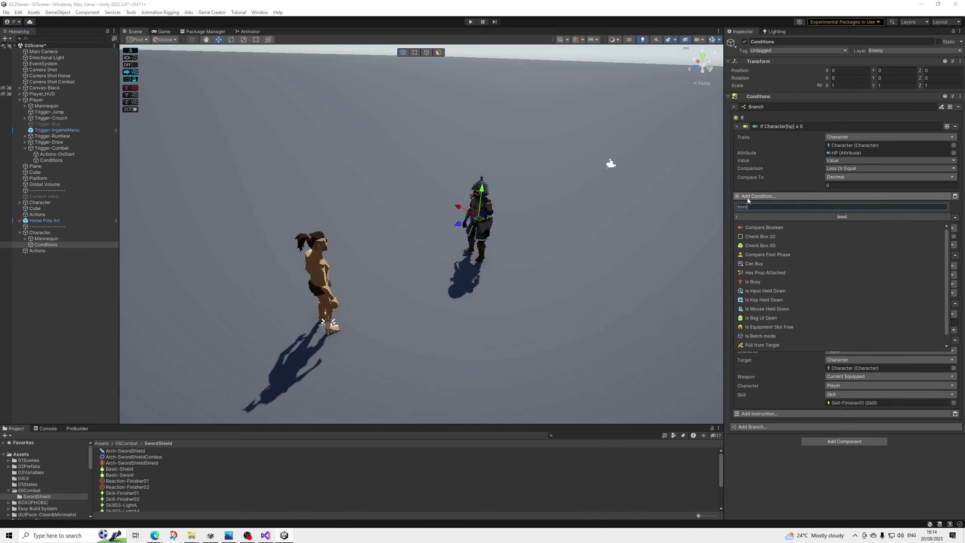
key("Return")
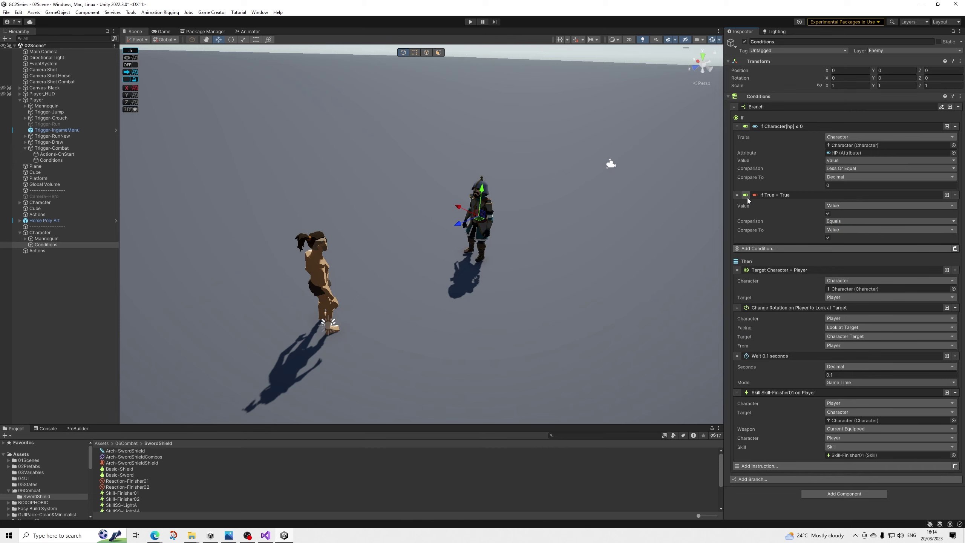
Make the new condition check whether the global name variable DeathFinishersEnabled from the Hero variables equals True
left_click(839, 205)
left_click(855, 299)
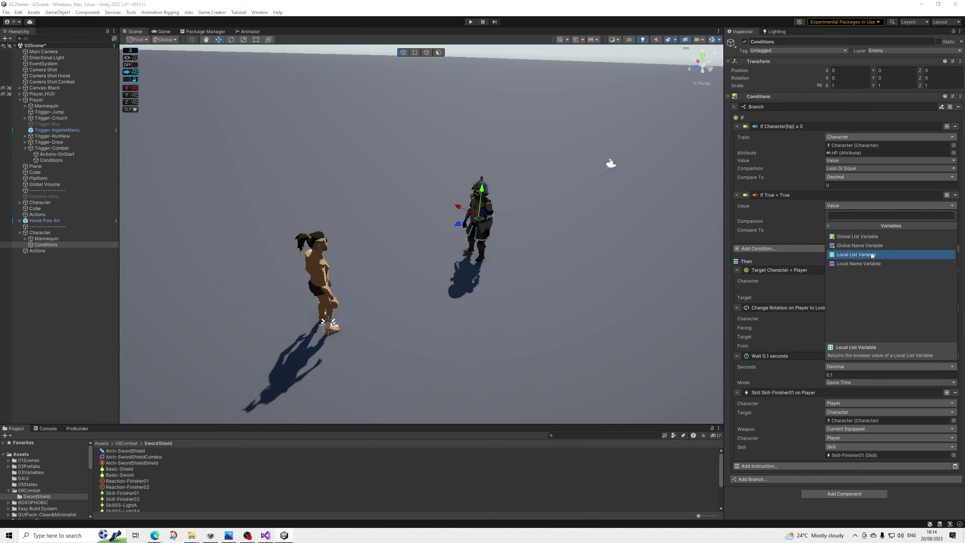
left_click(871, 253)
left_click(954, 214)
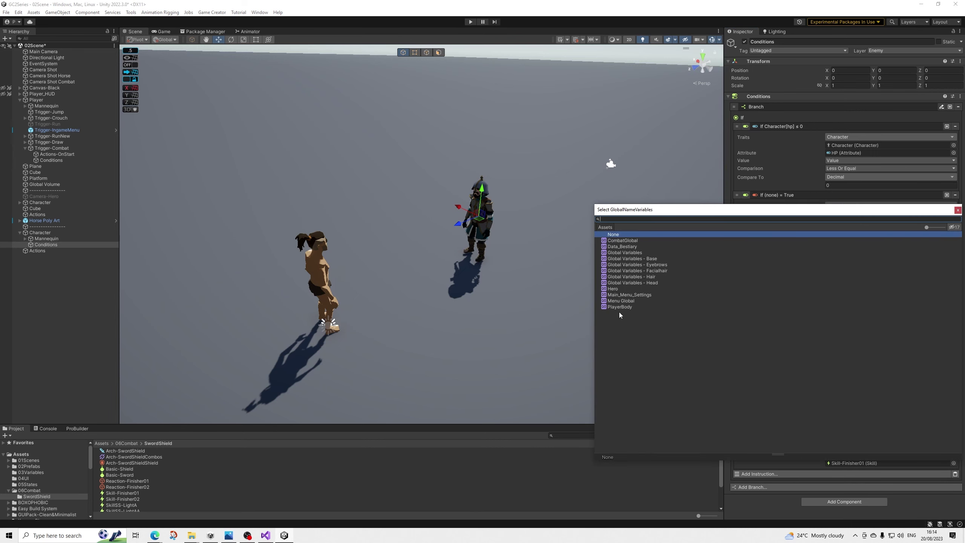
double_click(623, 290)
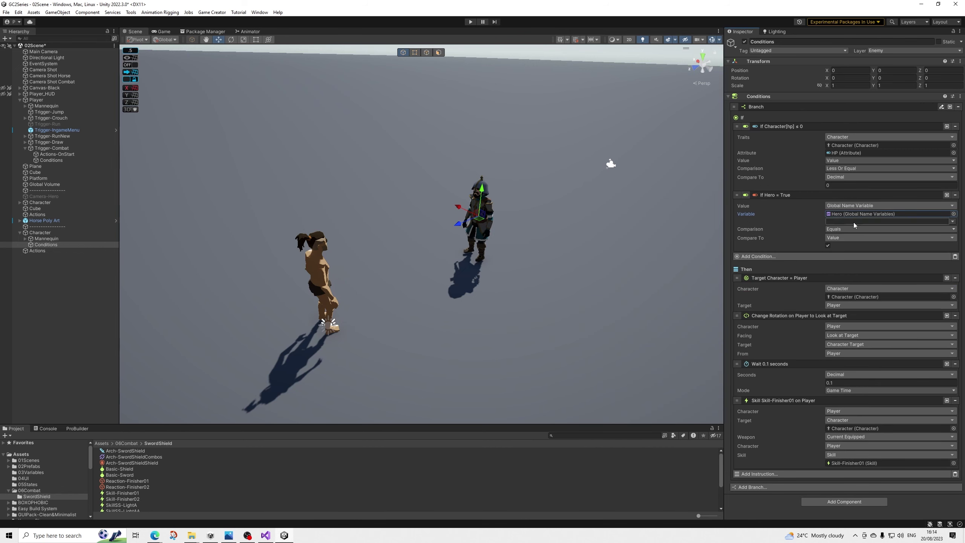
left_click(854, 221)
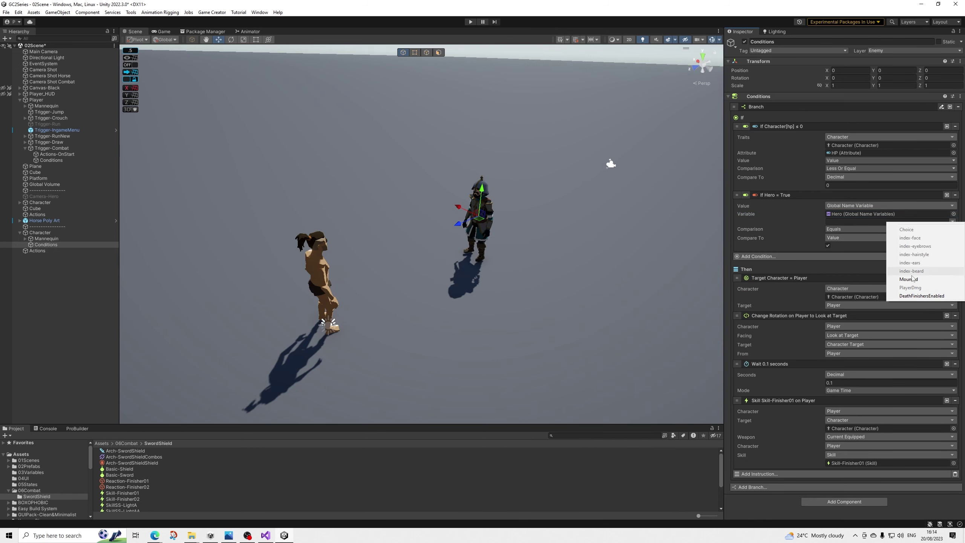
left_click(908, 296)
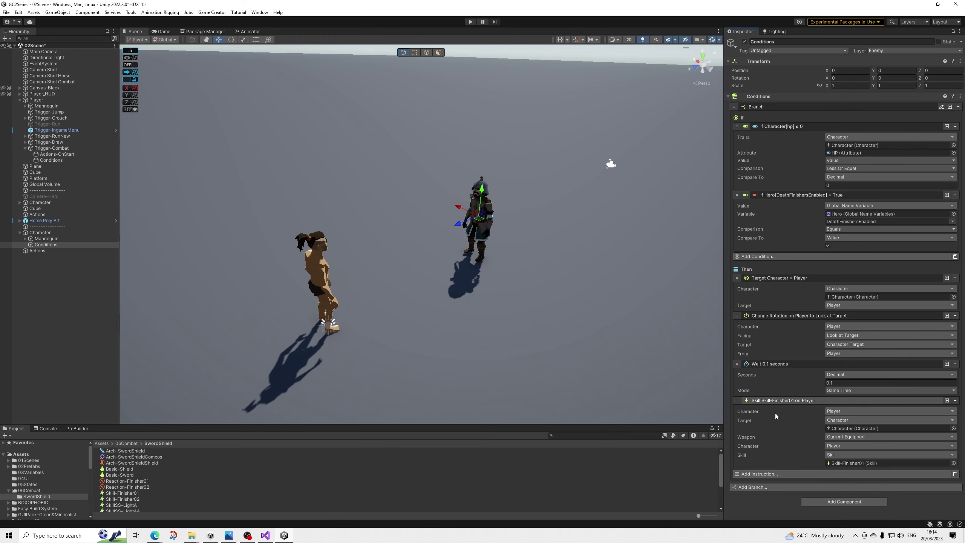
Create a Game Creator Actions object under the enemy's Conditions, duplicate it twice, and select the first one
right_click(47, 245)
mouse_move(127, 297)
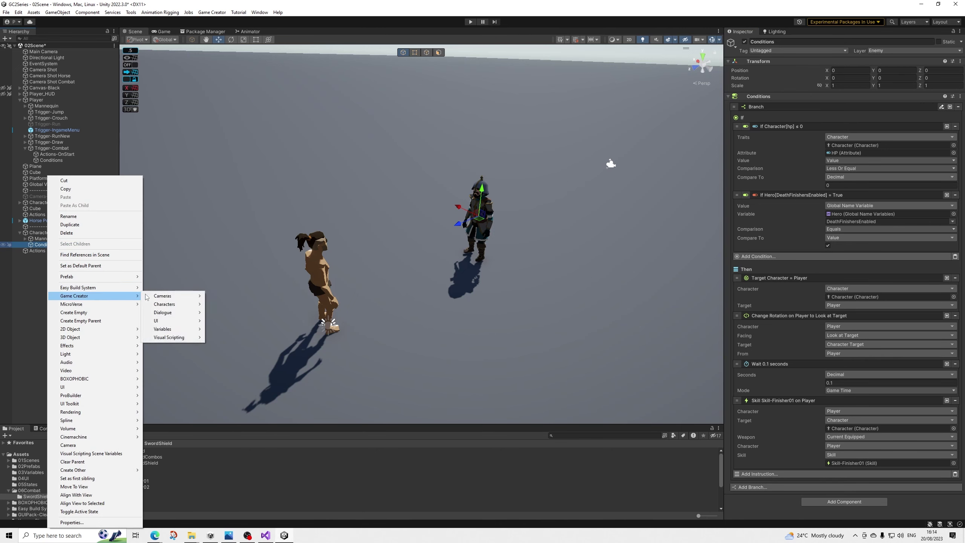
mouse_move(181, 336)
left_click(219, 337)
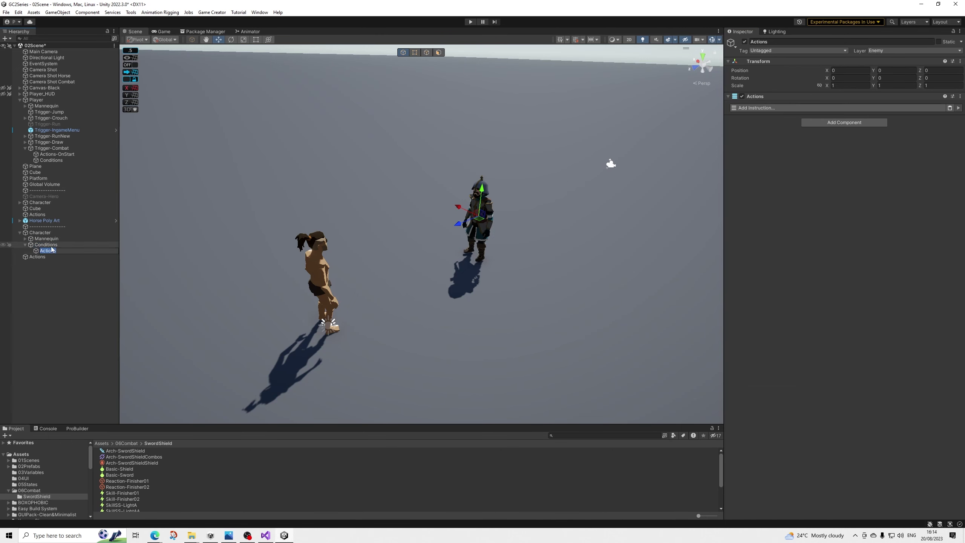
key("ctrl+d")
key("ctrl+d")
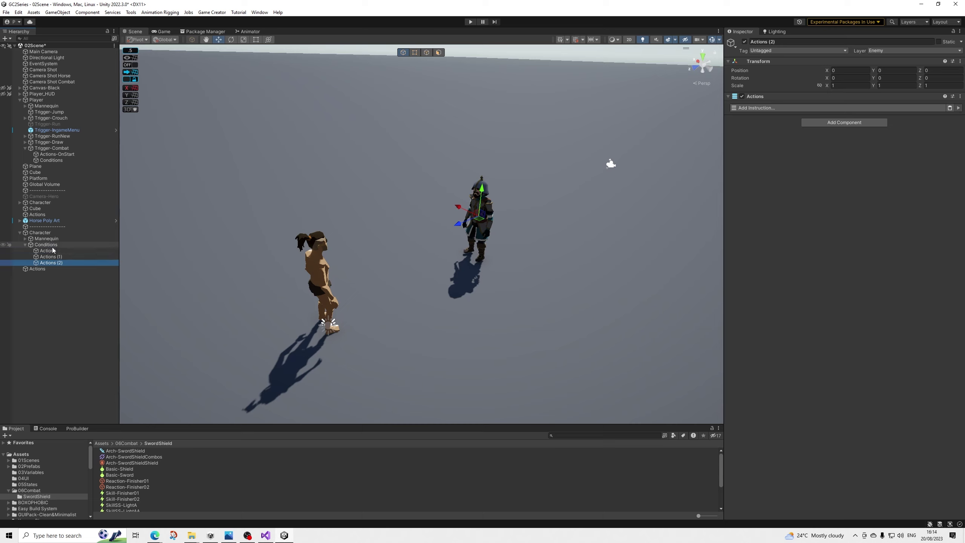
left_click(54, 251)
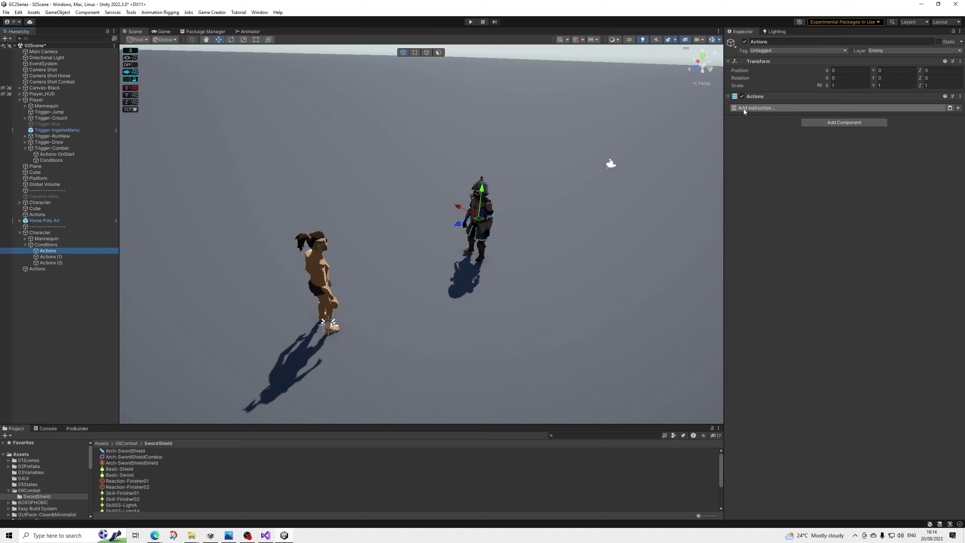
Delete the two duplicate Actions objects under the enemy's Conditions, keeping only the original one
left_click(61, 245)
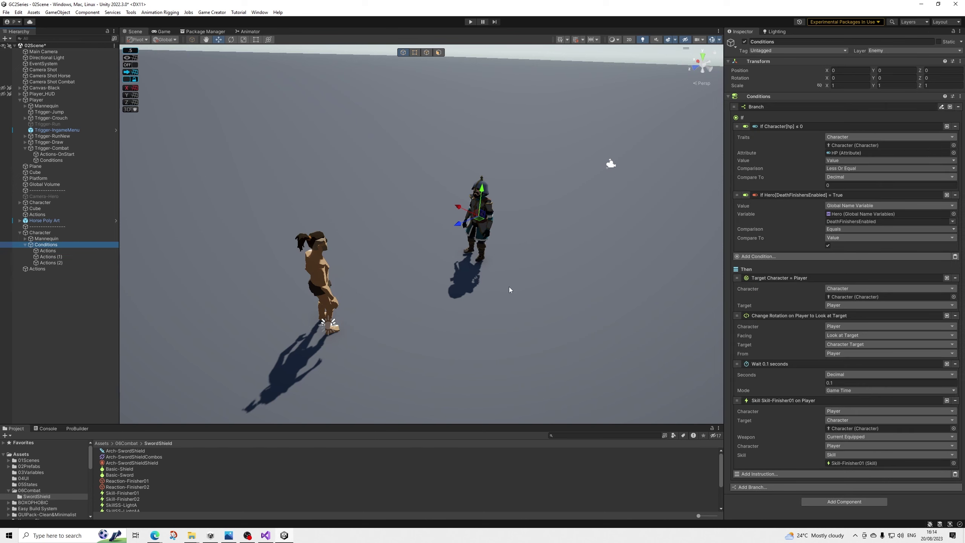
left_click(51, 256)
left_click(51, 263, "shift")
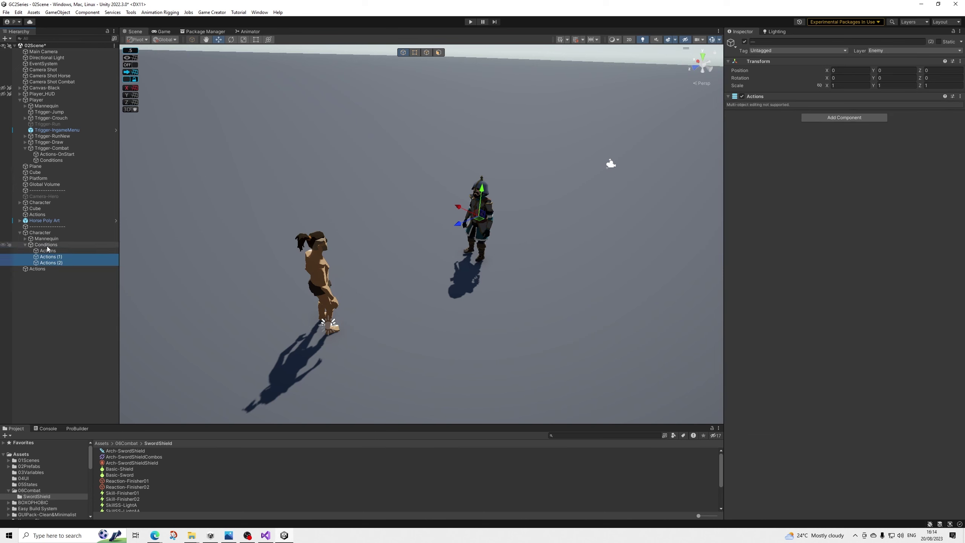
key("Delete")
left_click(46, 250)
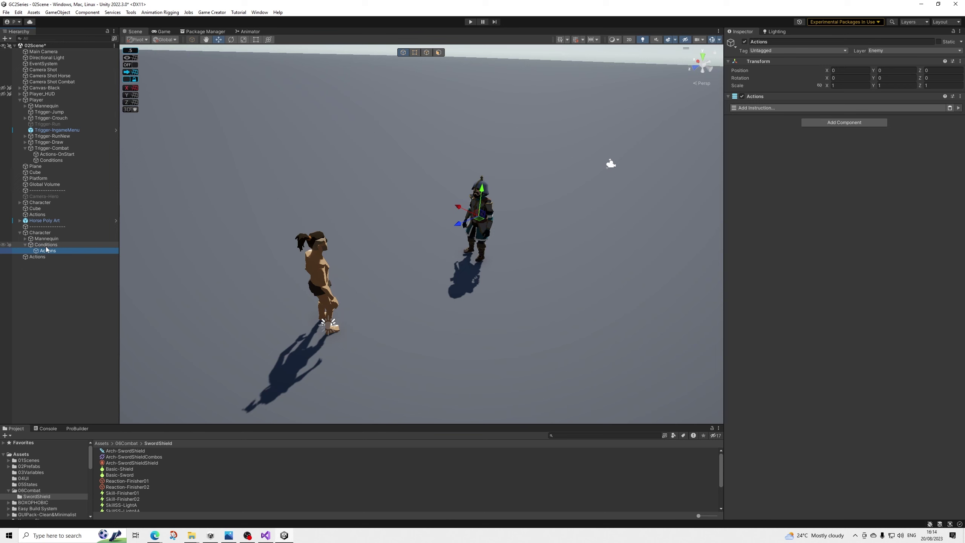
Copy the instruction that sets the Character's target to Player from the Conditions branch into the child Actions object
left_click(46, 245)
right_click(784, 277)
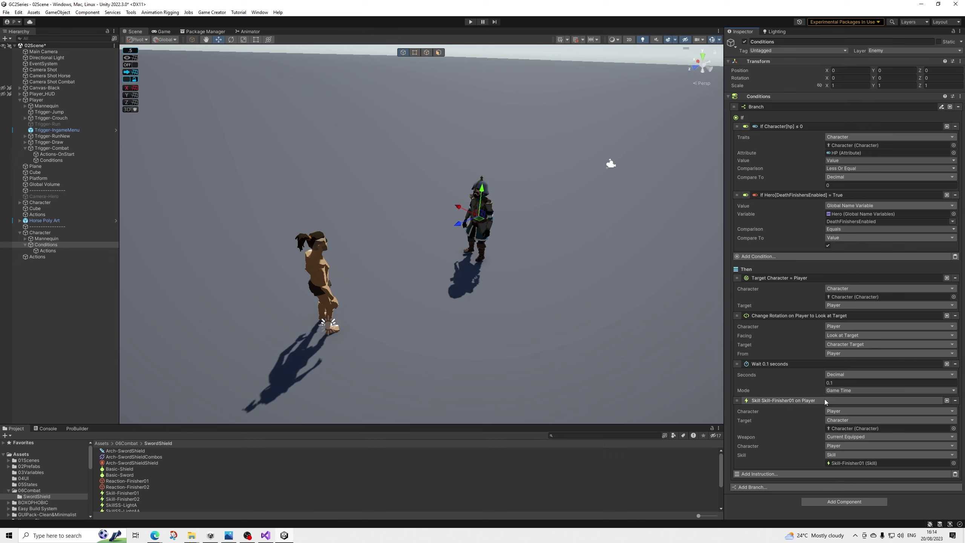
right_click(790, 399)
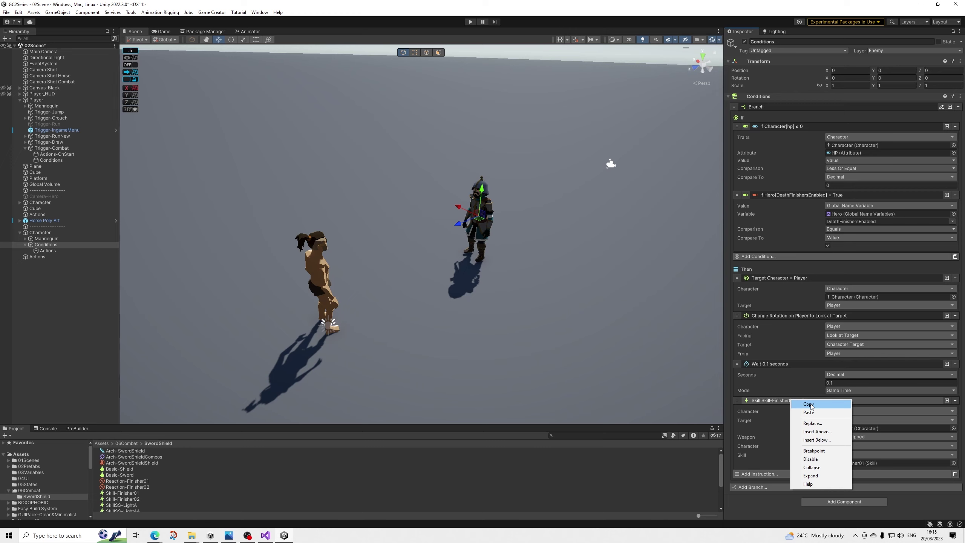
left_click(810, 405)
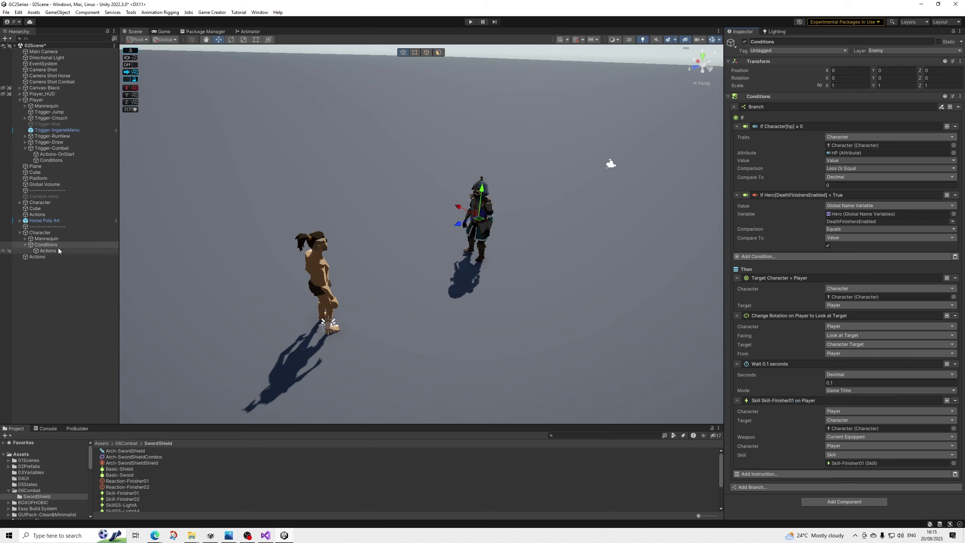
right_click(786, 278)
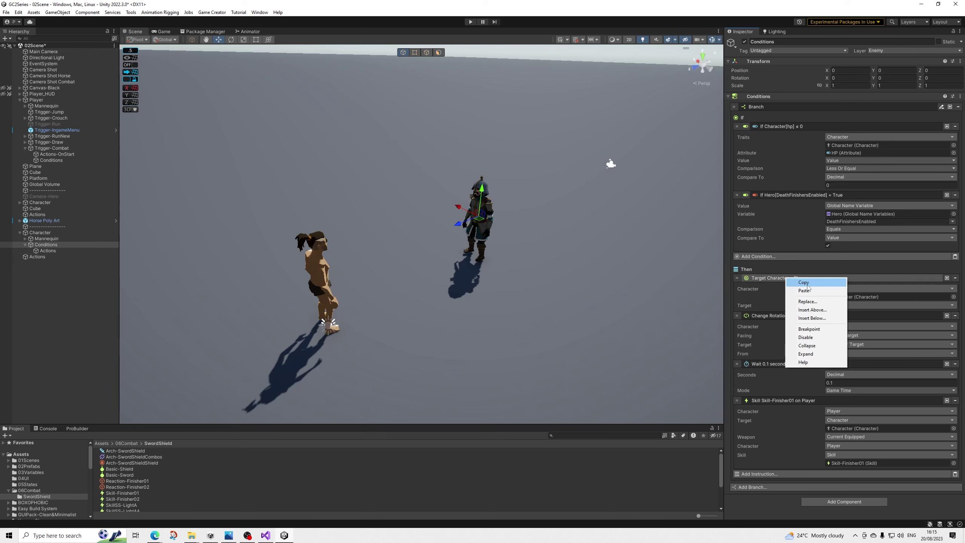
left_click(811, 283)
left_click(48, 250)
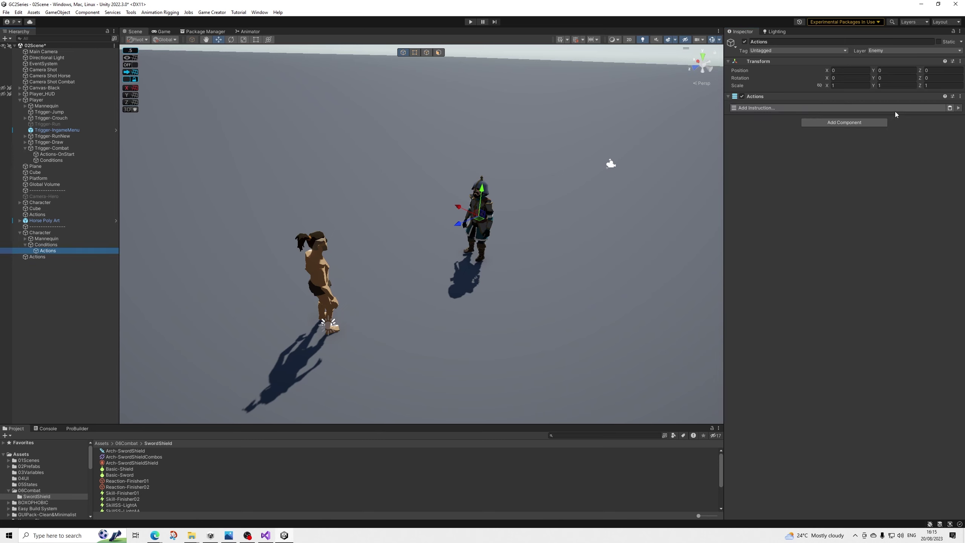
left_click(950, 108)
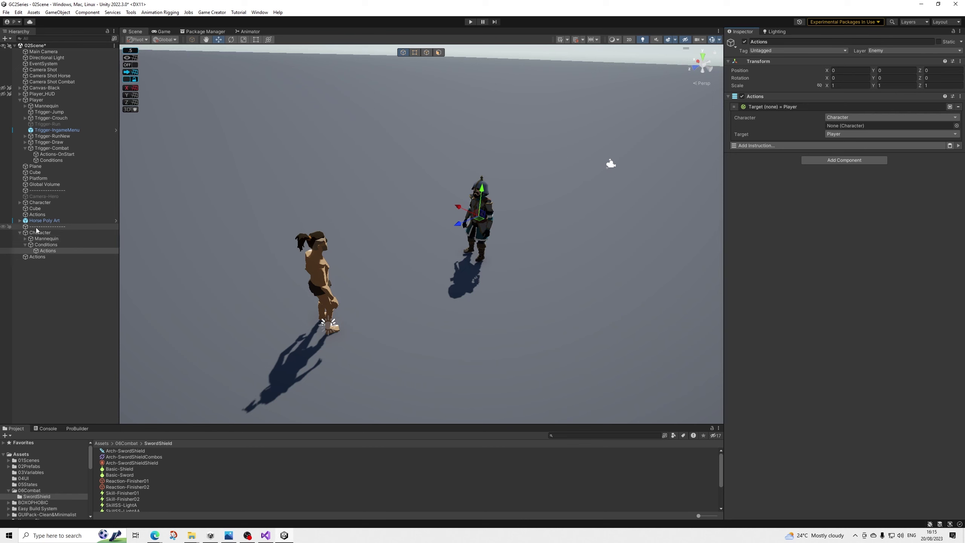
Copy the Change Rotation on Player to Look at Target instruction from the Conditions branch into the Actions object
left_click(38, 244)
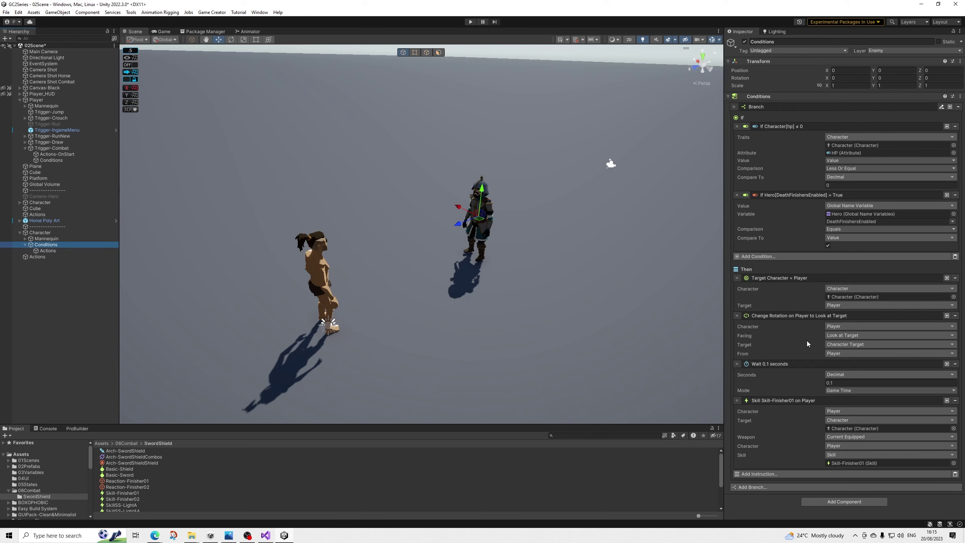
right_click(786, 320)
left_click(809, 324)
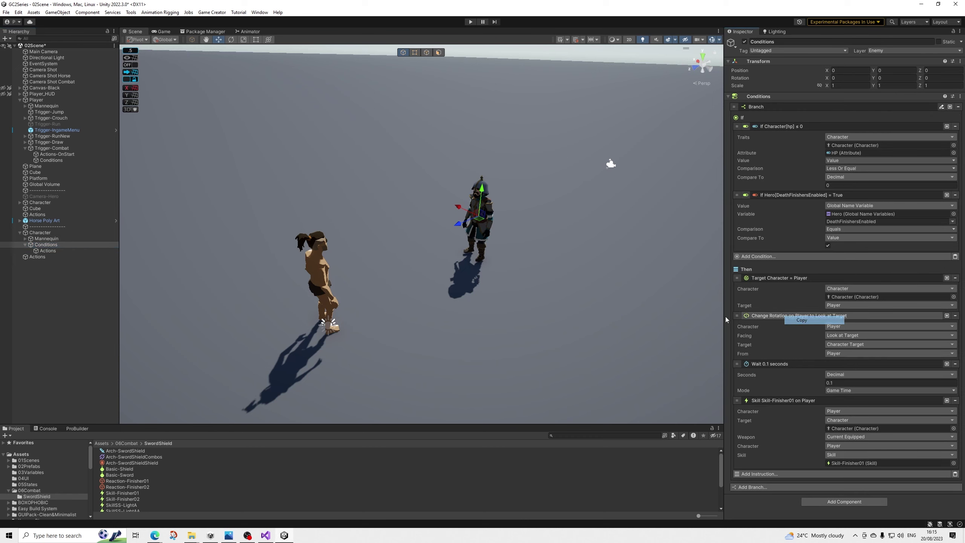
left_click(48, 251)
left_click(949, 145)
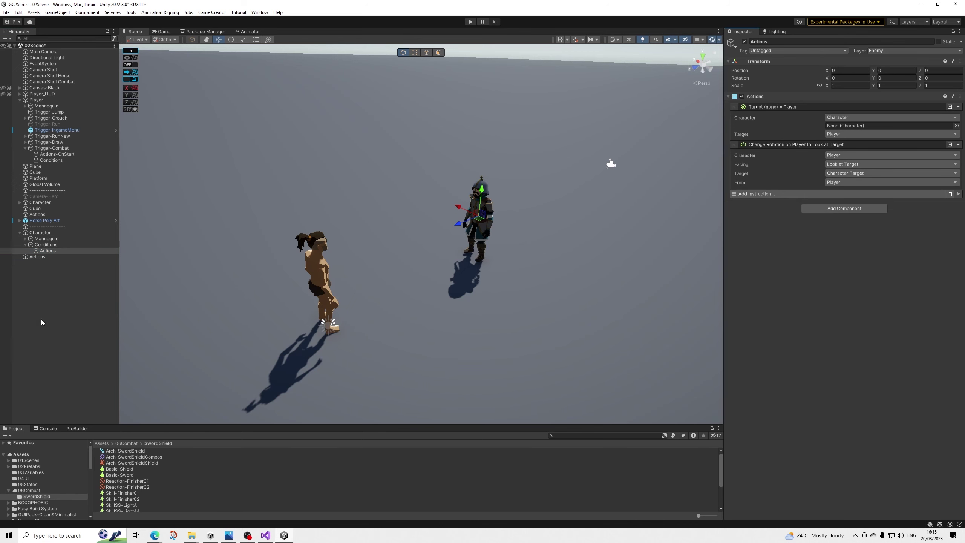
Copy the Wait 0.1 seconds instruction from the Conditions branch into the Actions object
left_click(38, 244)
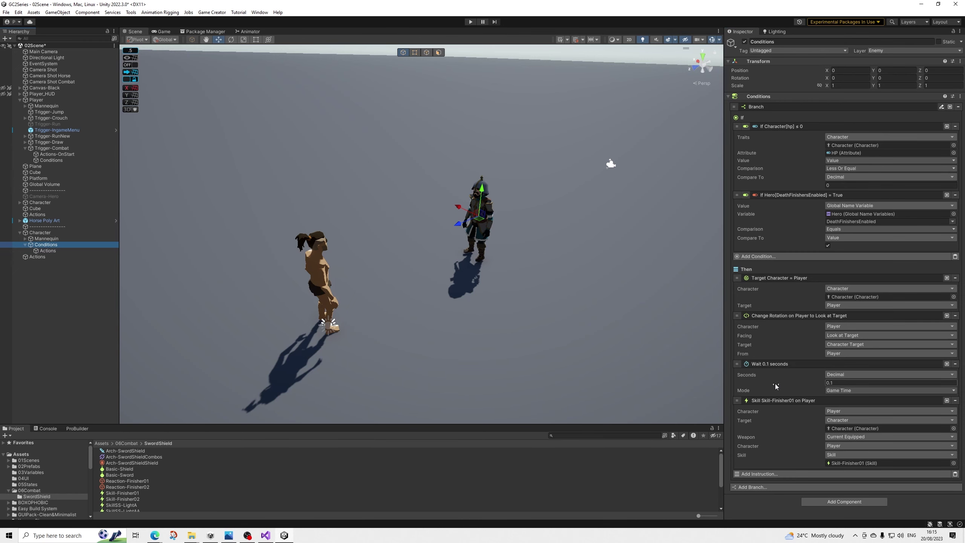
right_click(798, 365)
left_click(806, 370)
left_click(48, 251)
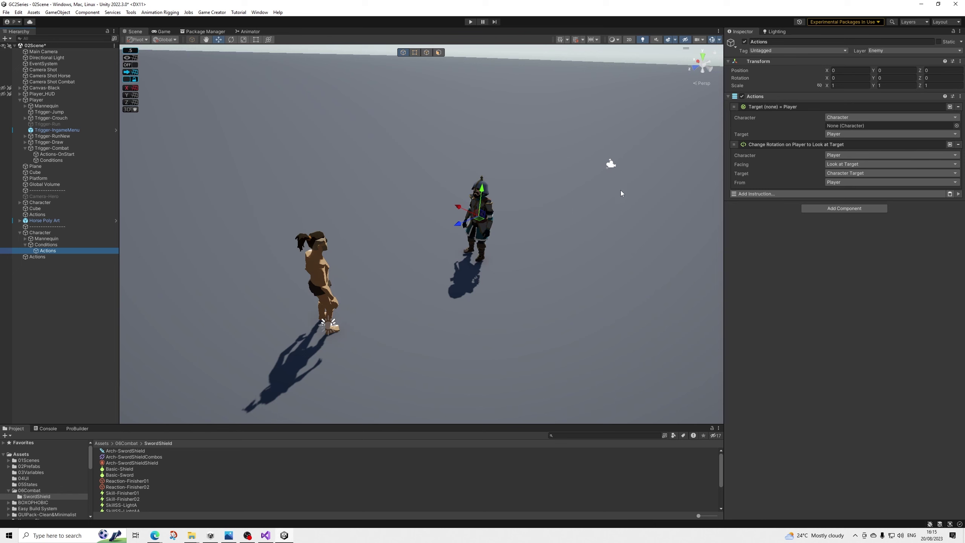
left_click(949, 194)
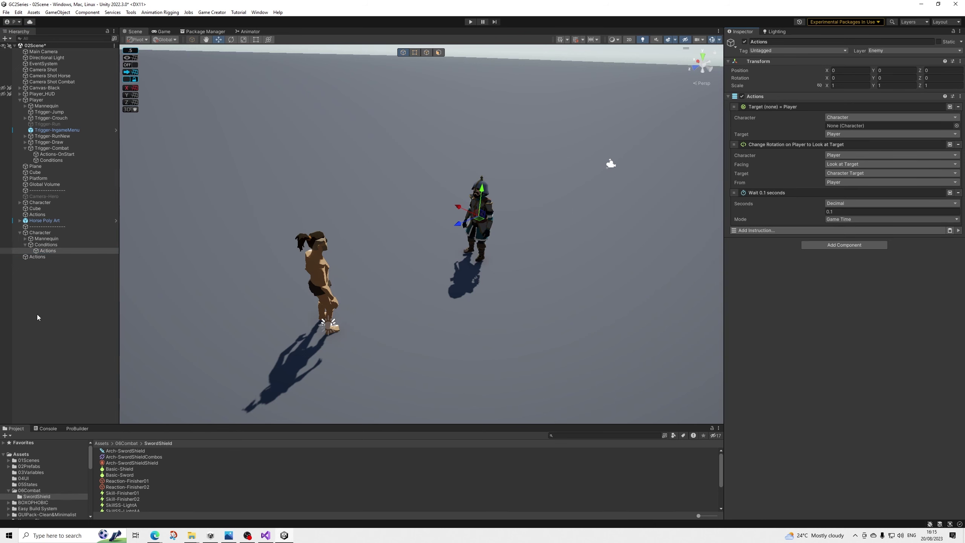
Copy the instruction that plays Skill-Finisher01 on Player from the Conditions branch into the Actions object
left_click(42, 245)
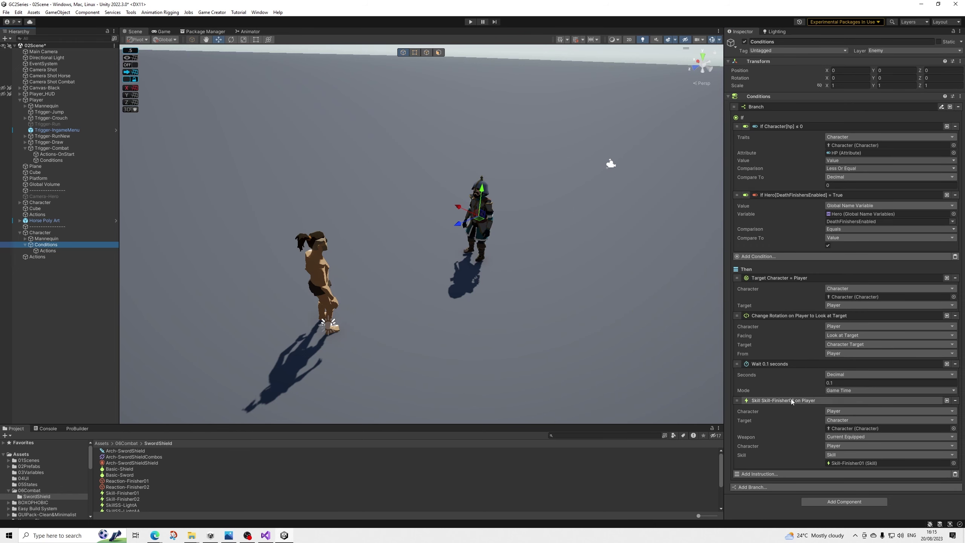
right_click(792, 401)
left_click(810, 412)
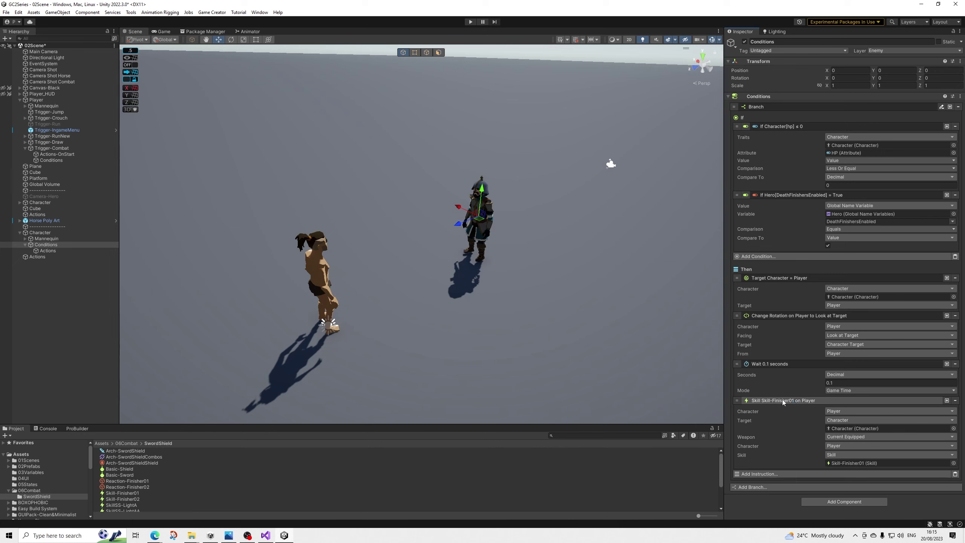
left_click(42, 251)
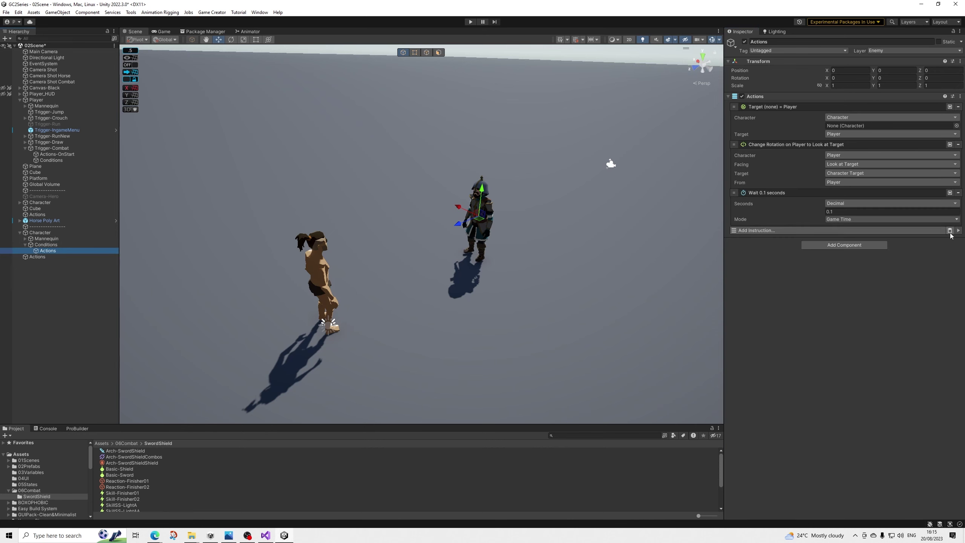
left_click(950, 230)
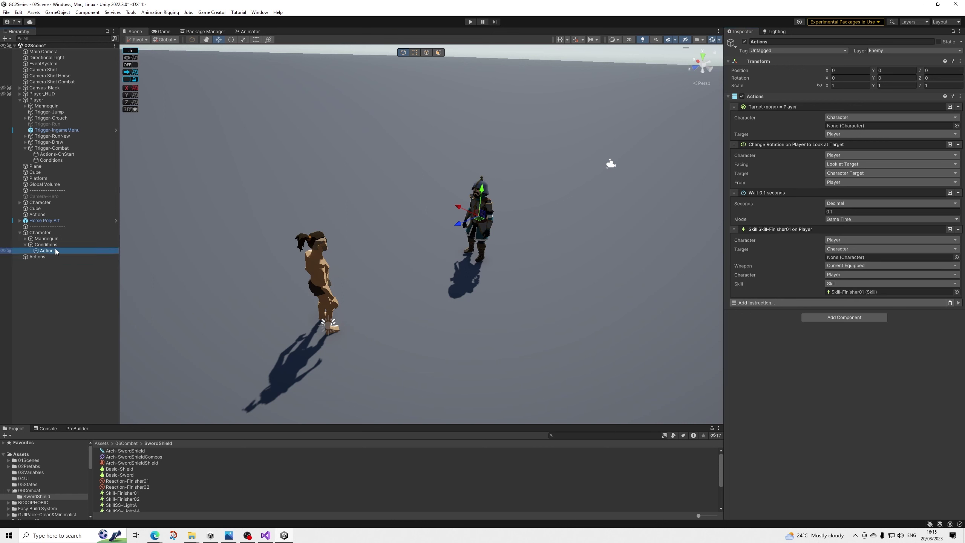
Duplicate the Actions object and set the skill in the copy to Skill-Finisher02
key("ctrl+d")
left_click(882, 292)
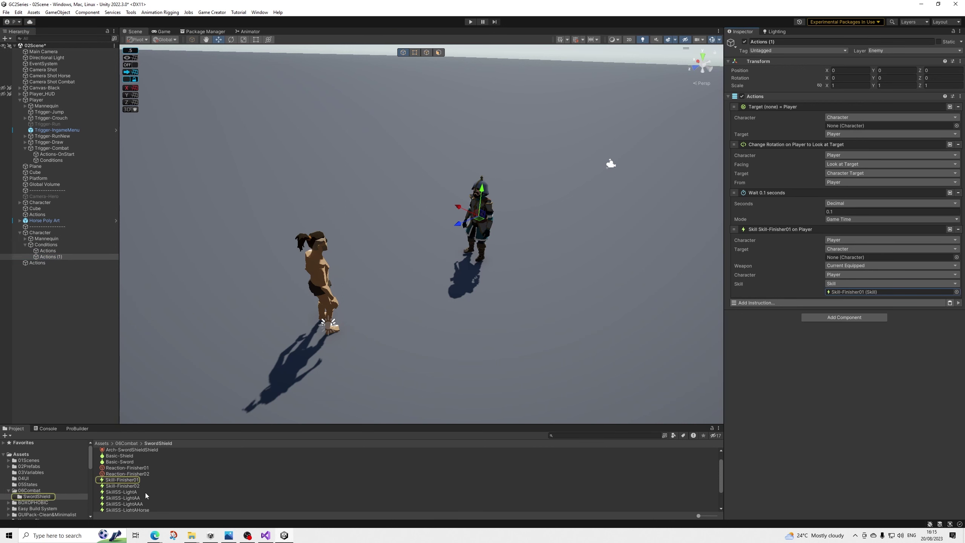
left_click_drag(135, 487, 848, 295)
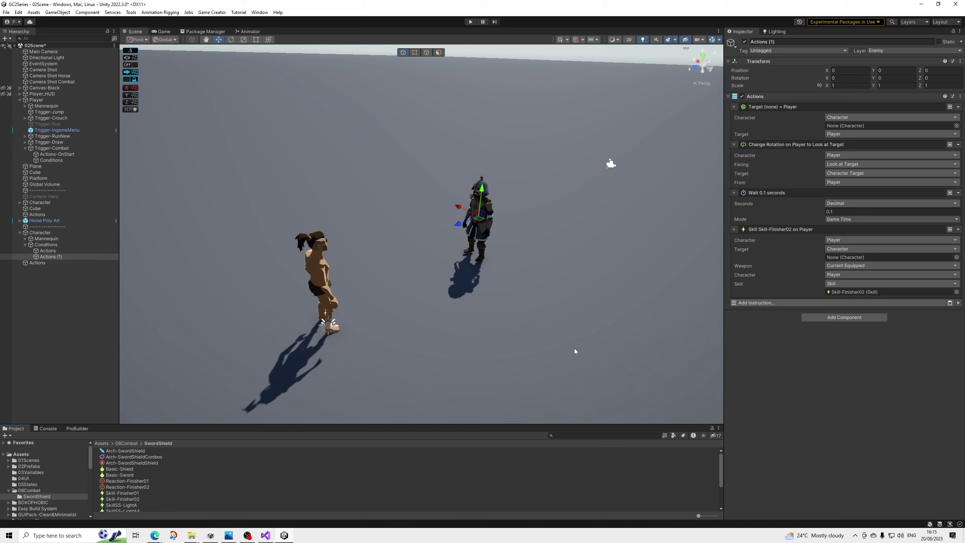
Add a combo entry to Arch-SwordShieldCombos with input H and Skill-Finisher02 as its skill
left_click(146, 457)
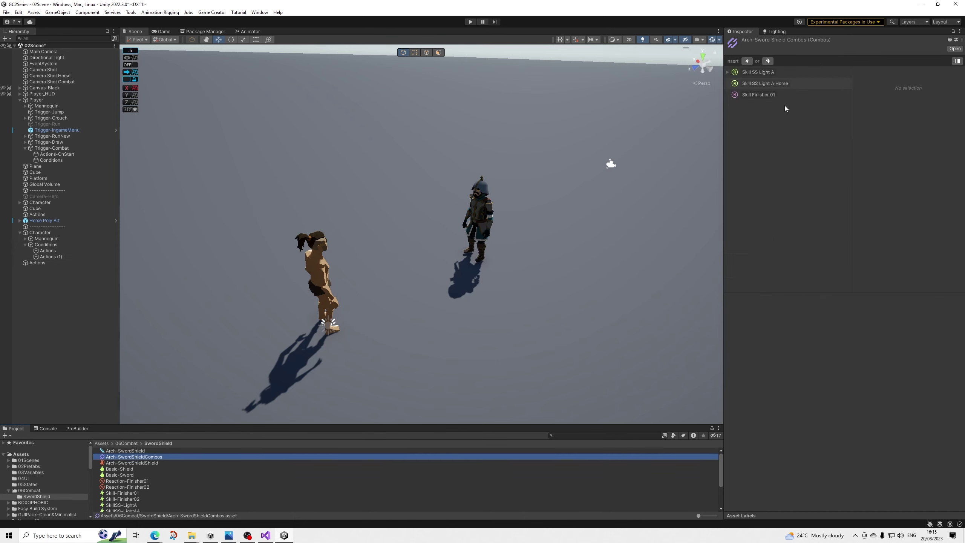
left_click(747, 62)
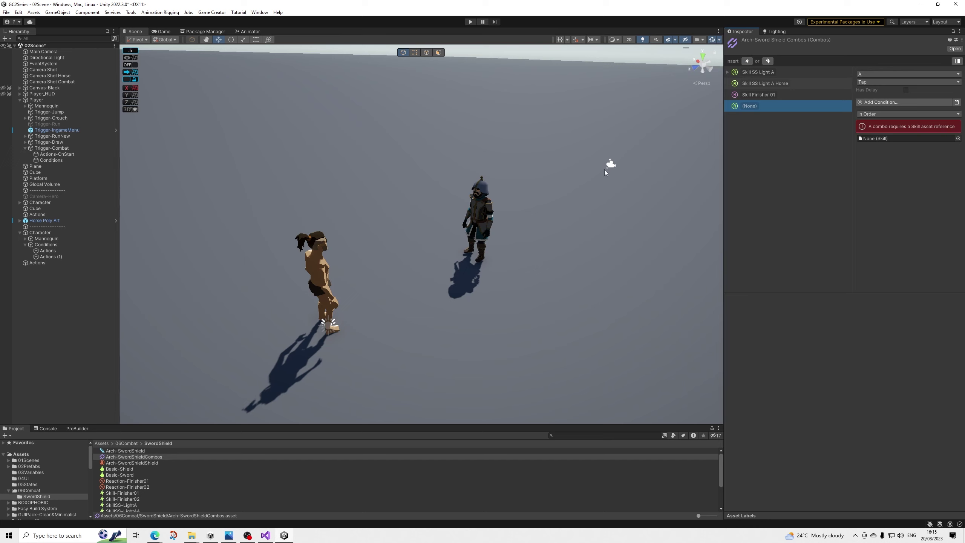
left_click(874, 74)
left_click(872, 141)
left_click(144, 487)
left_click(224, 456)
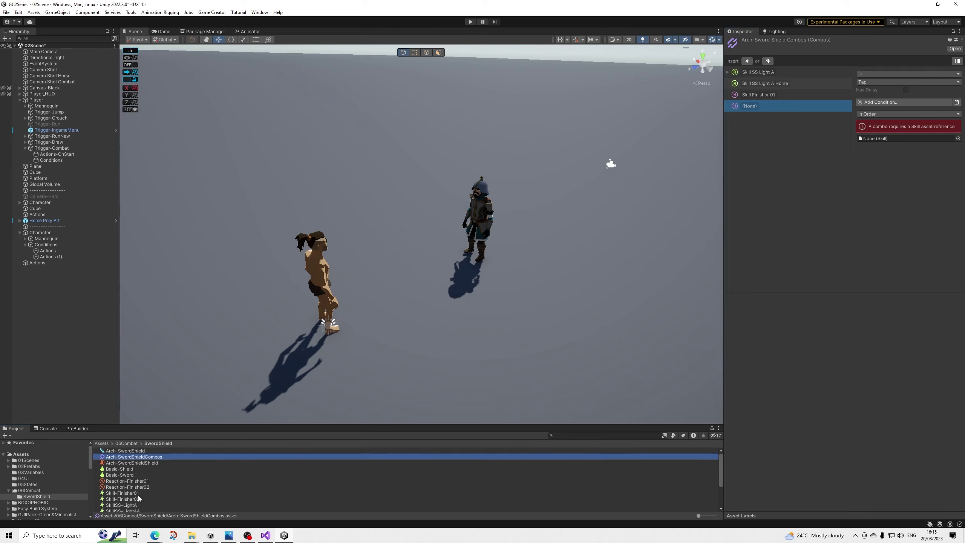
left_click_drag(546, 391, 882, 139)
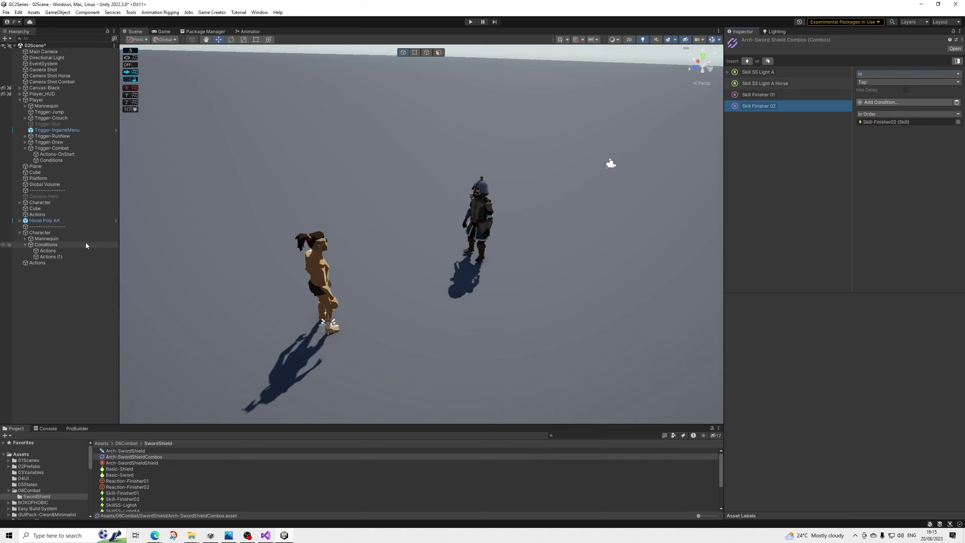
Assign the enemy Character as the skill's target and as the targeting instruction's character in Actions (1)
left_click(55, 257)
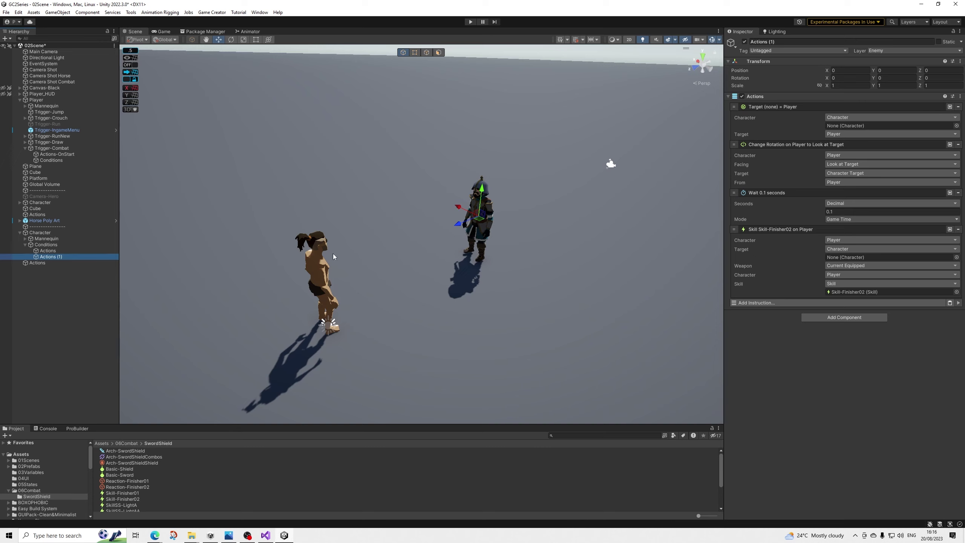
left_click(48, 232)
left_click_drag(47, 233, 855, 258)
left_click_drag(830, 160, 859, 127)
Assign the enemy Character to the targeting instruction's character and the skill's target in the first Actions object
left_click(56, 246)
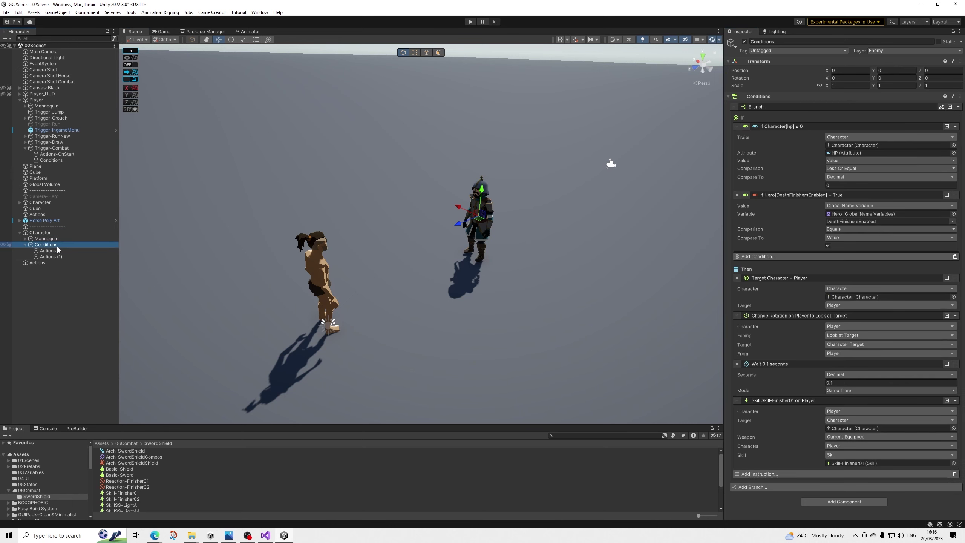
left_click(50, 251)
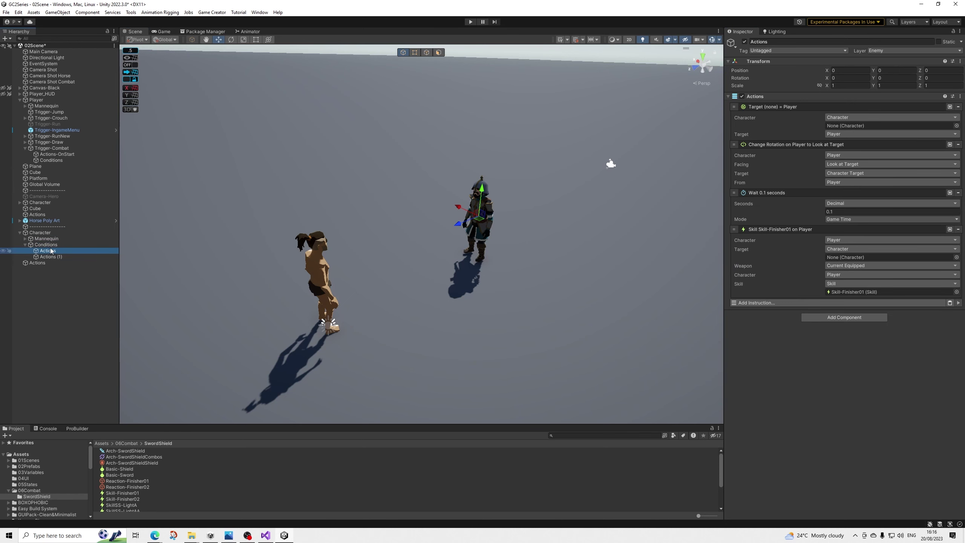
left_click_drag(40, 232, 849, 126)
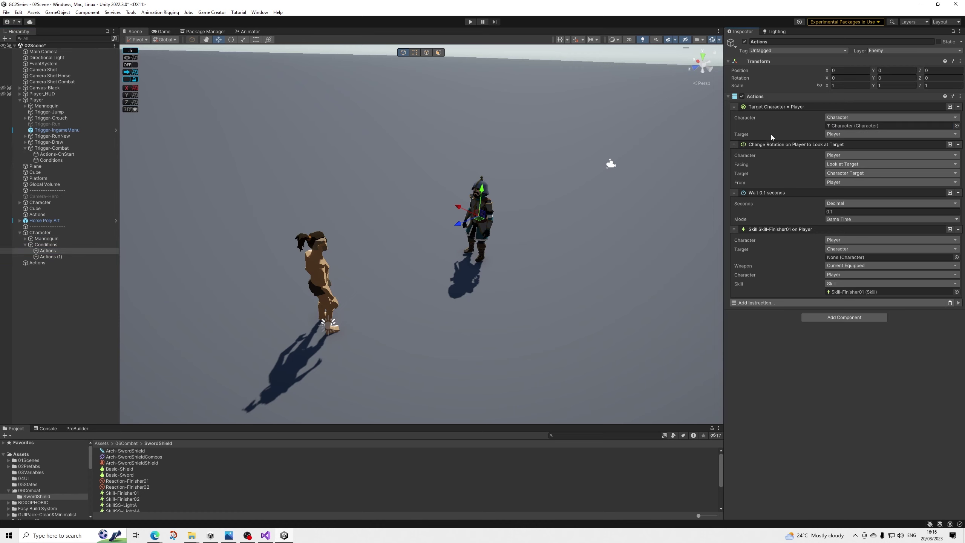
left_click_drag(48, 232, 844, 258)
left_click(51, 244)
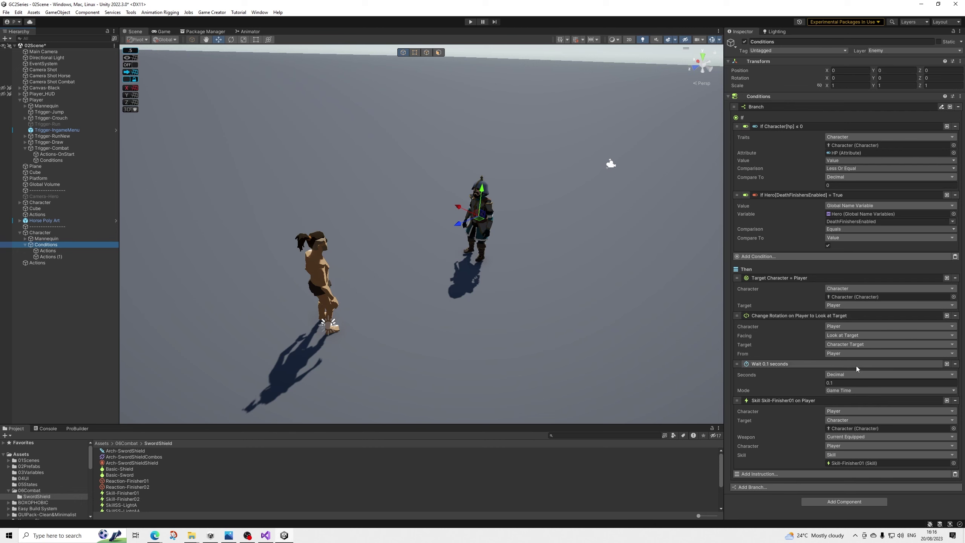
left_click(57, 251)
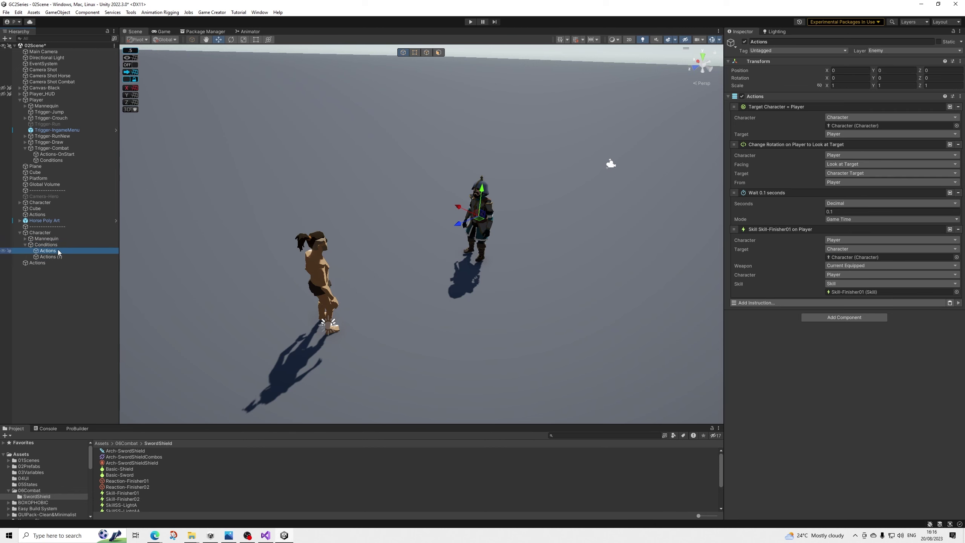
left_click(51, 257)
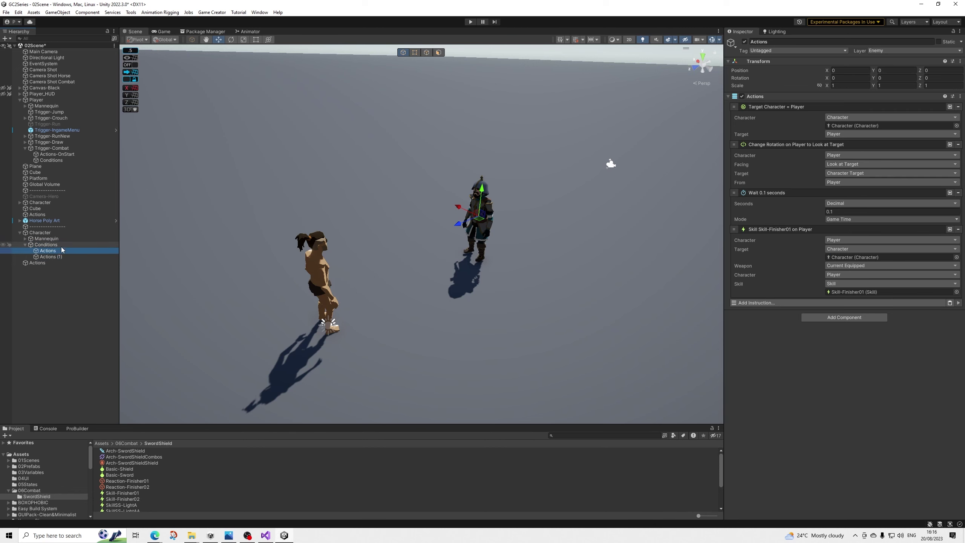
left_click(48, 251)
Create a new Game Creator Actions object as a child of the enemy's Conditions object
right_click(61, 245)
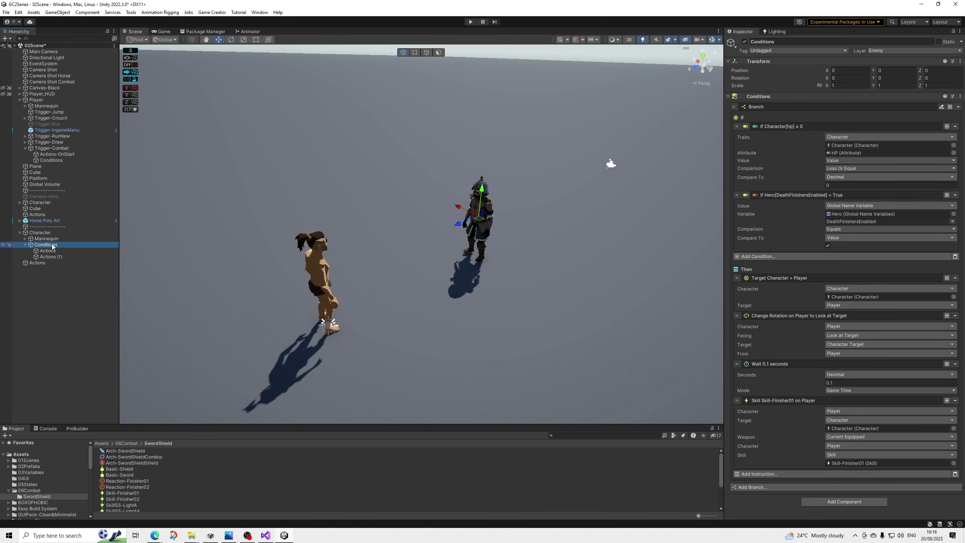
mouse_move(133, 297)
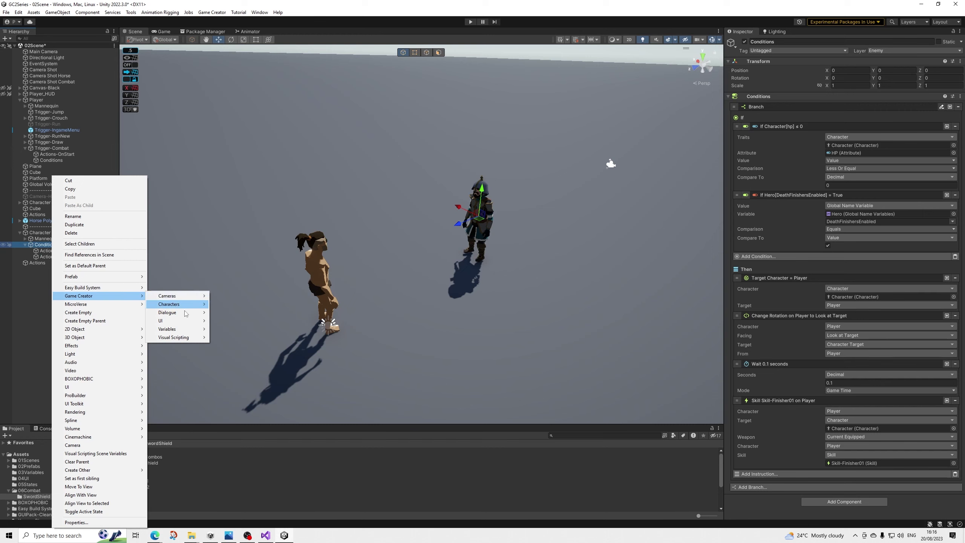
mouse_move(197, 322)
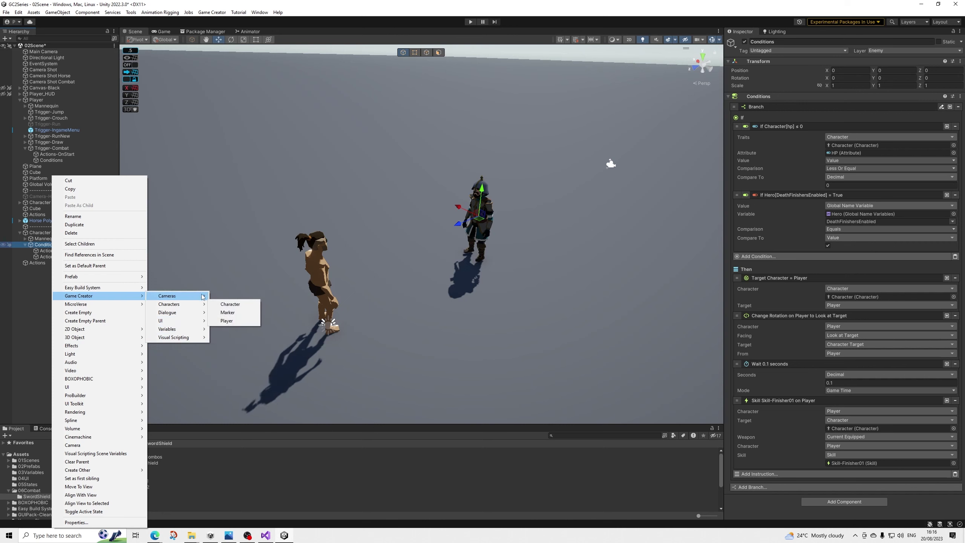
left_click(228, 337)
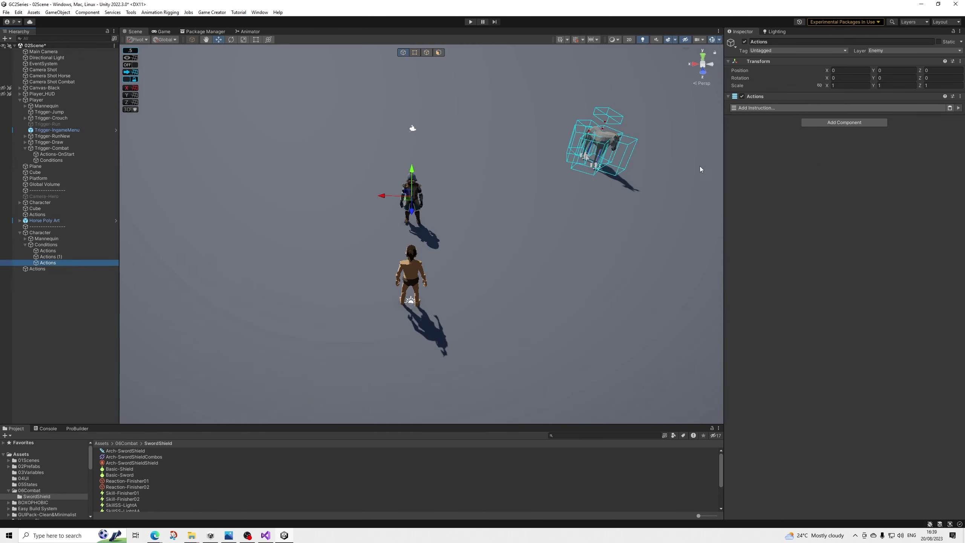
Add a Play Gesture instruction to the new Actions object and assign the enemy Character as its character
left_click(768, 108)
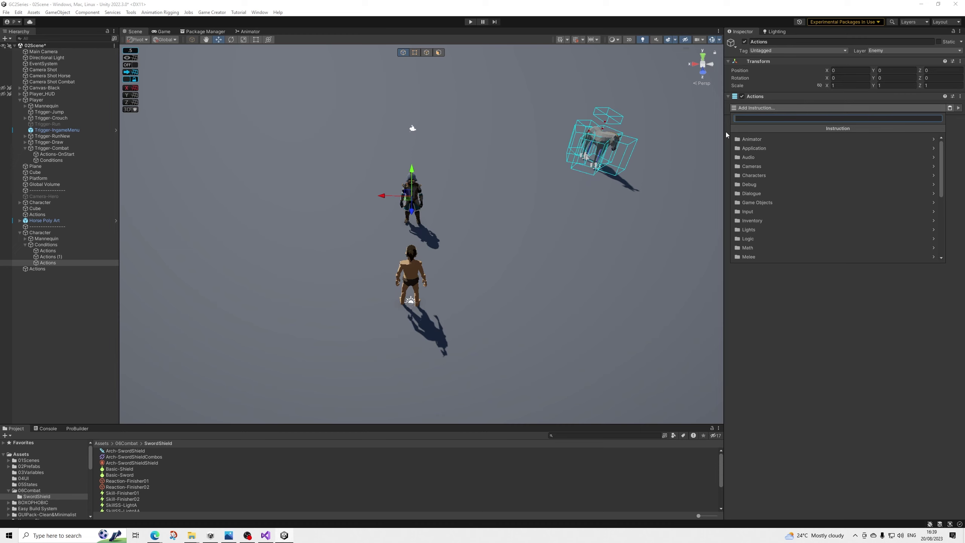
left_click(766, 175)
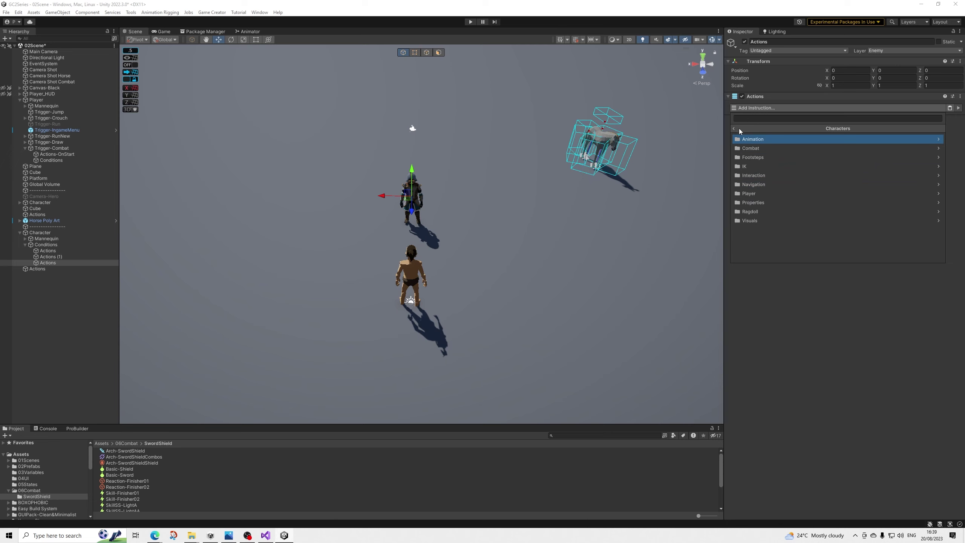
type("ge")
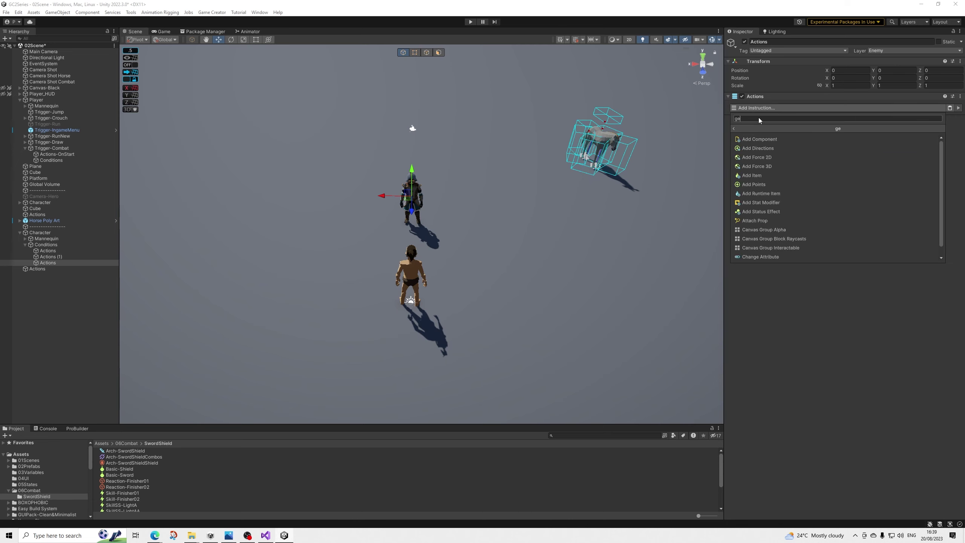
type("sture")
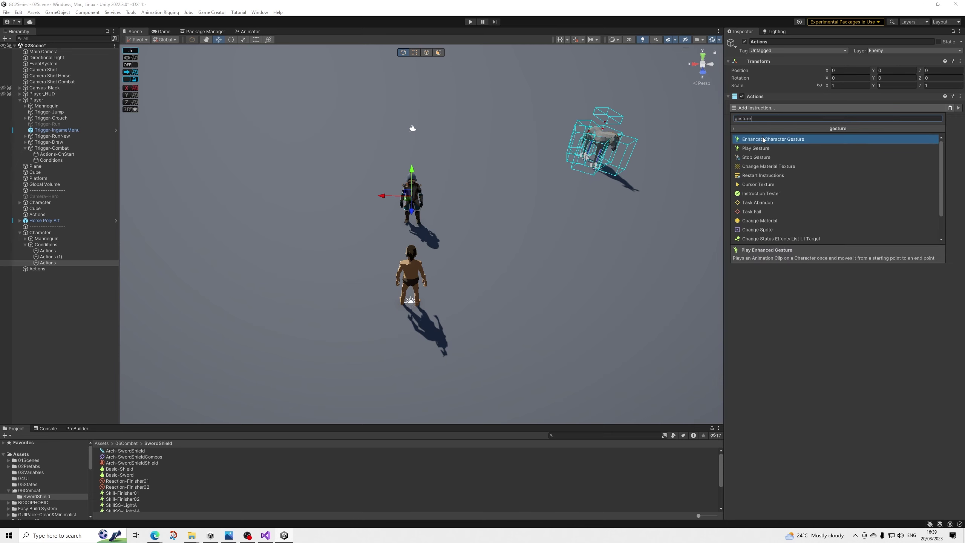
key("Escape")
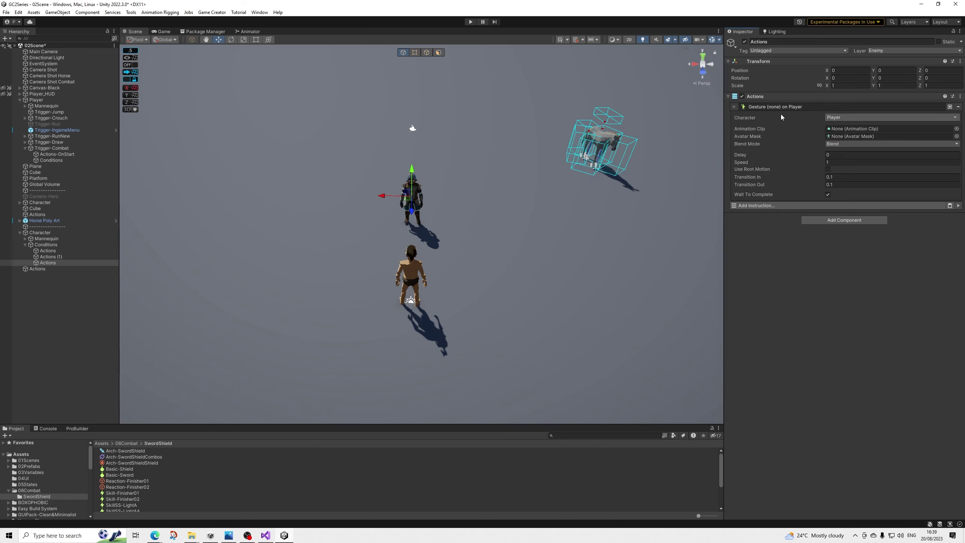
left_click(841, 117)
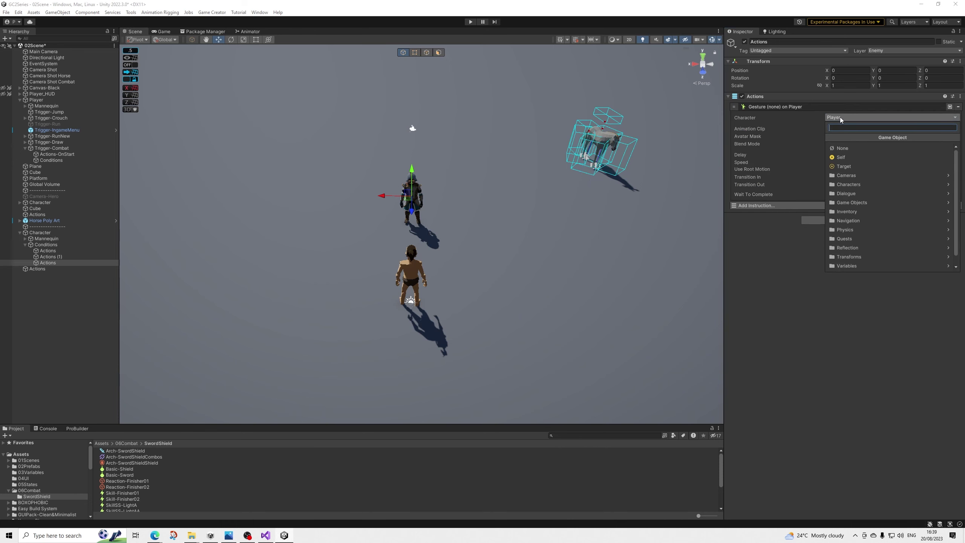
left_click(848, 185)
left_click(852, 157)
left_click_drag(40, 232, 871, 128)
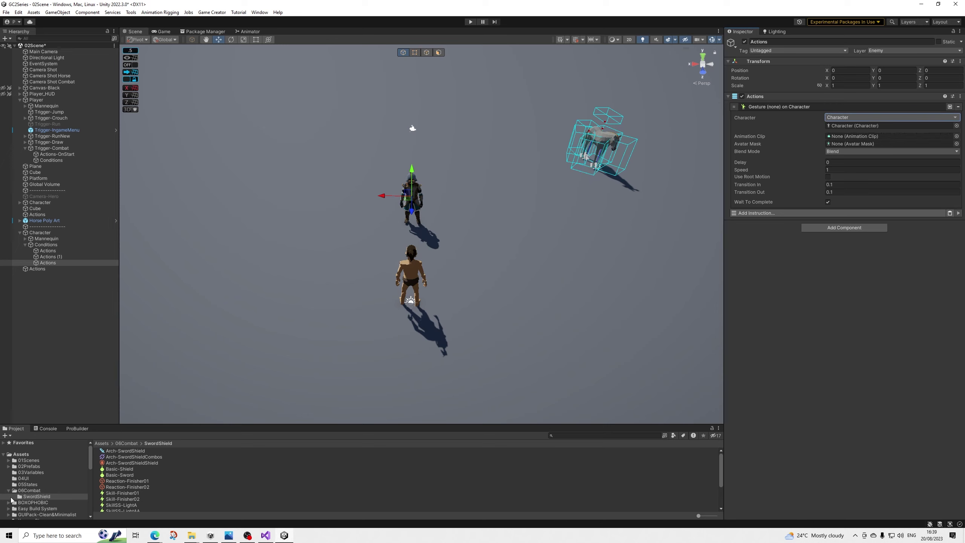
Set the gesture's animation clip to defence from Paladin_Anim_Set's Humanoid animations and its Transition Out to 0
scroll(27, 499, "down", 5)
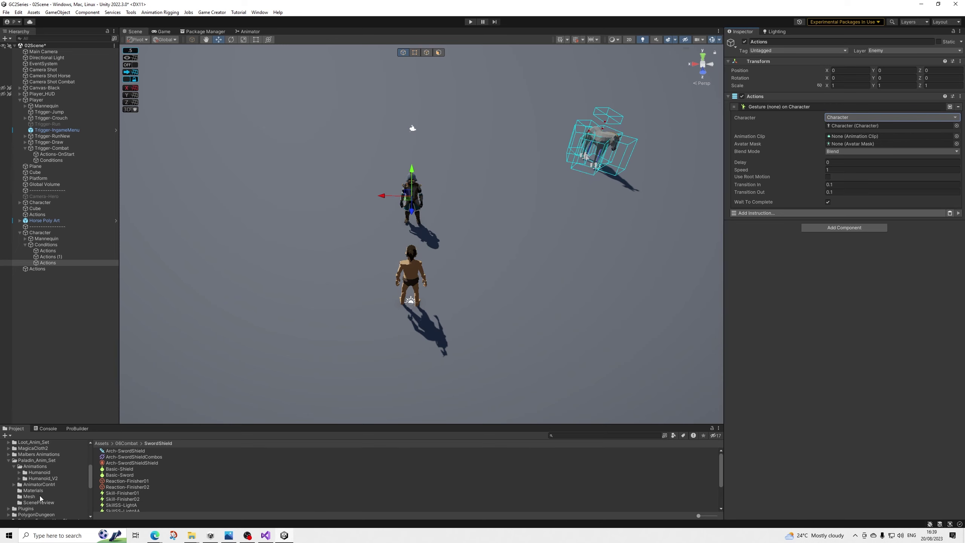
left_click(40, 473)
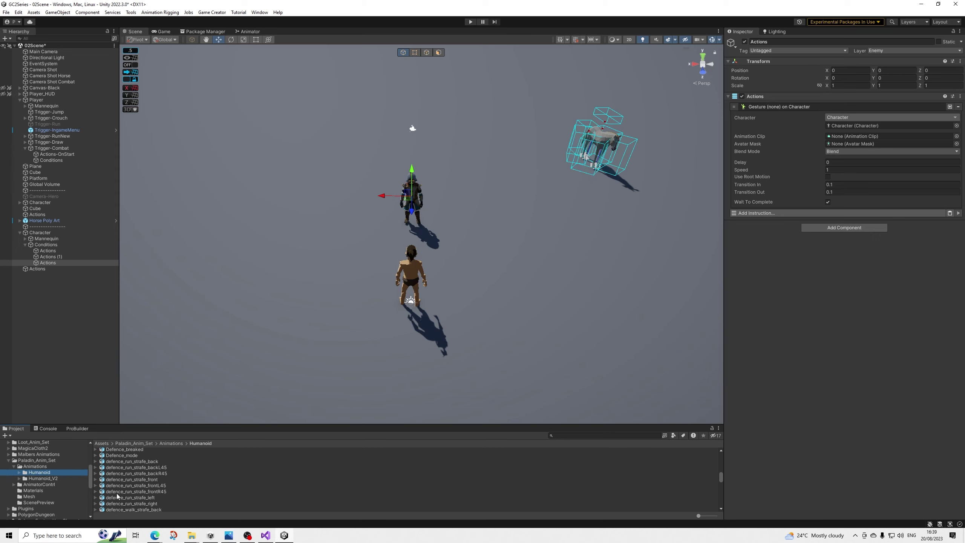
scroll(114, 494, "up", 2)
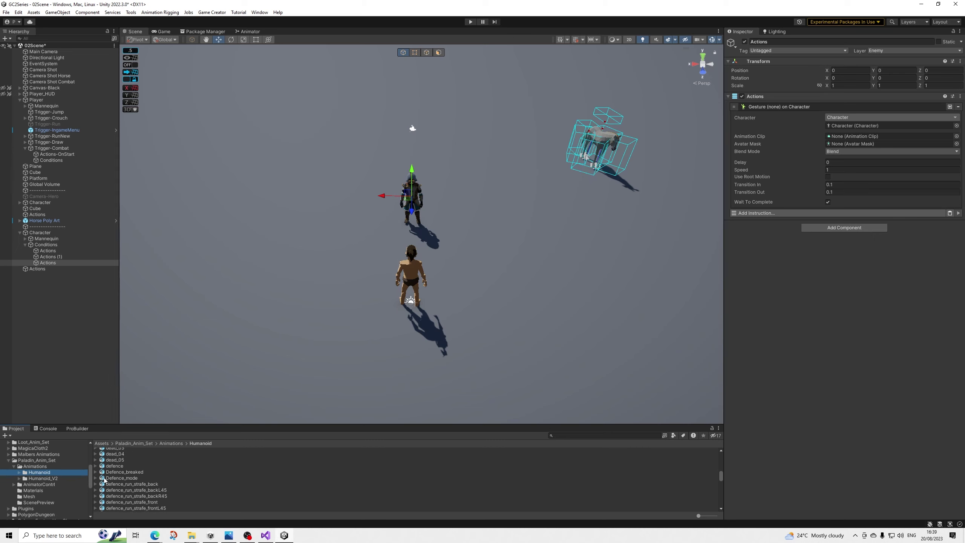
left_click(96, 465)
scroll(128, 487, "down", 2)
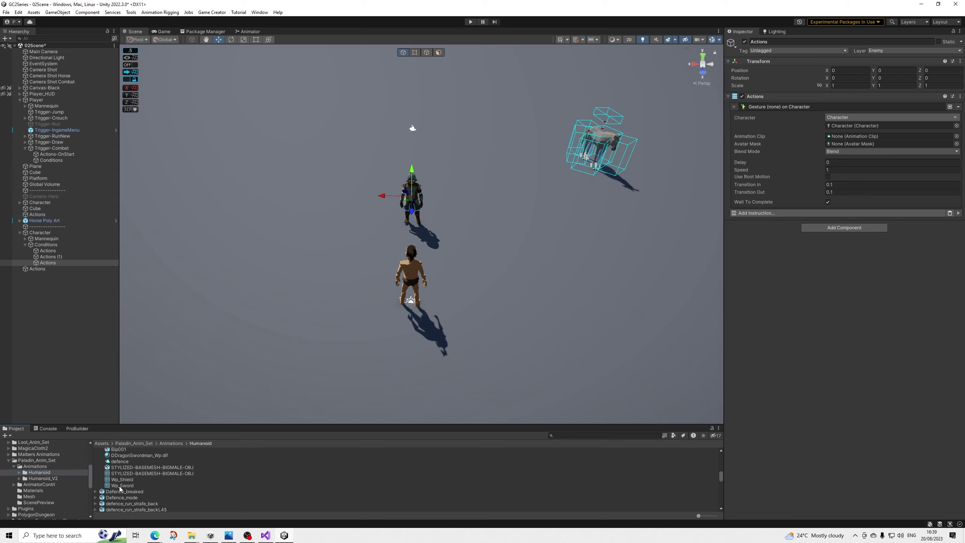
left_click_drag(122, 462, 865, 138)
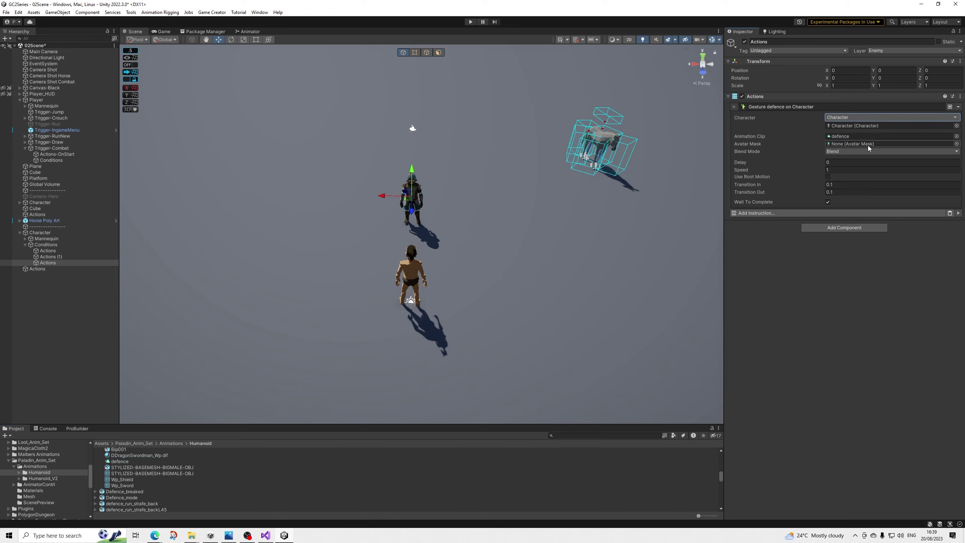
left_click(842, 191)
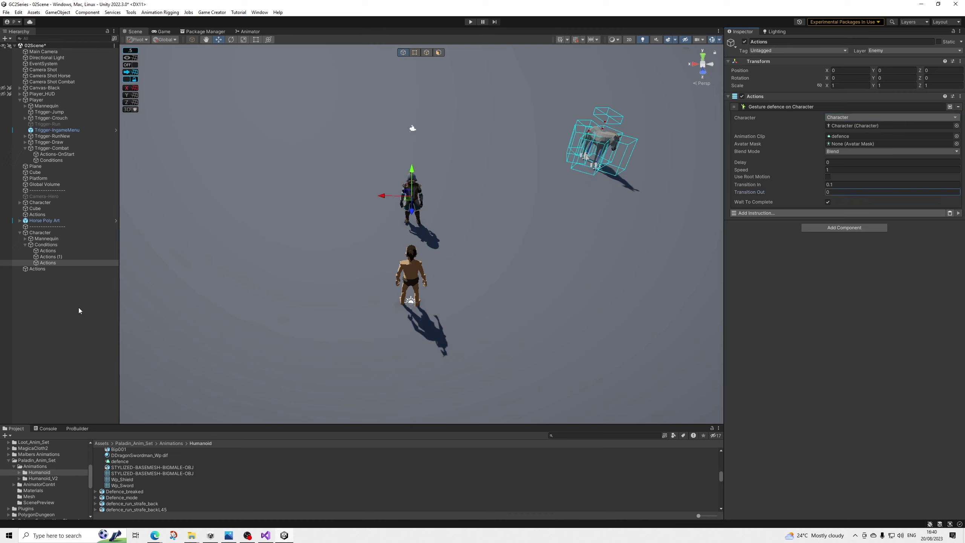
Add an Enter State instruction after the gesture and assign the enemy Character as its character
left_click(756, 213)
type("state")
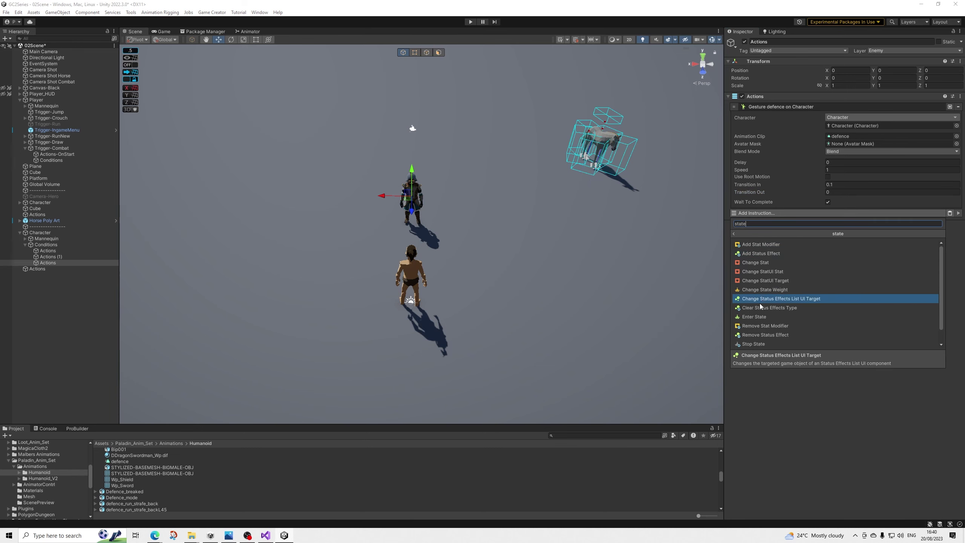
left_click(754, 316)
left_click(838, 225)
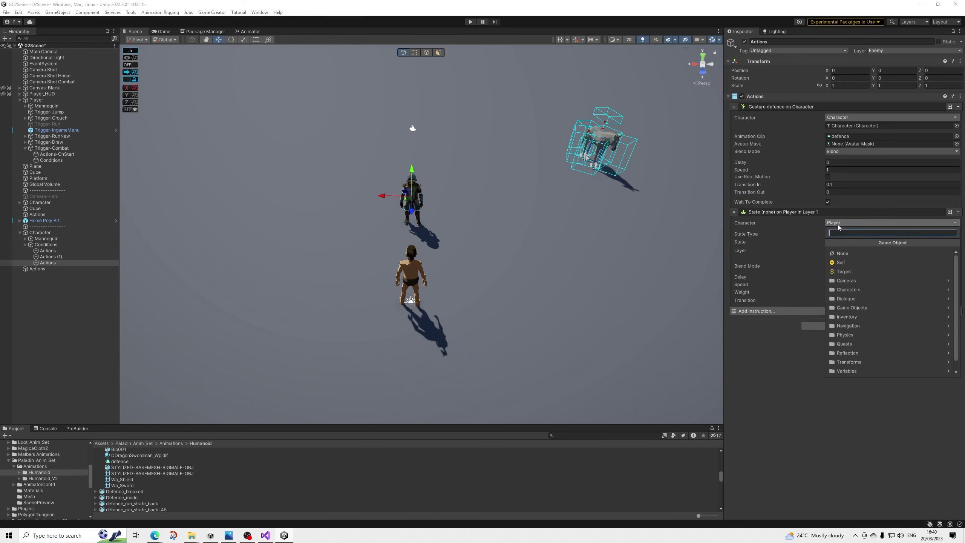
left_click(848, 290)
left_click(851, 255)
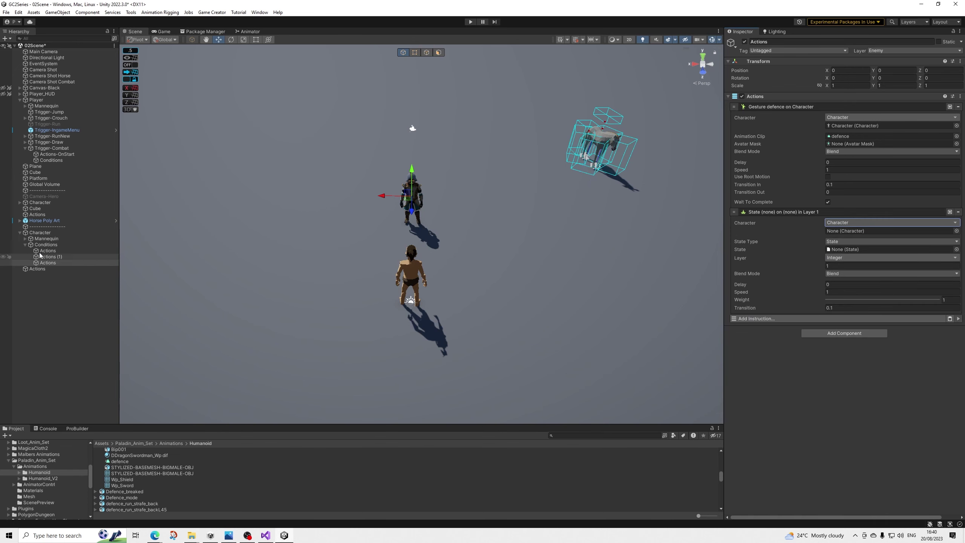
left_click_drag(38, 233, 846, 231)
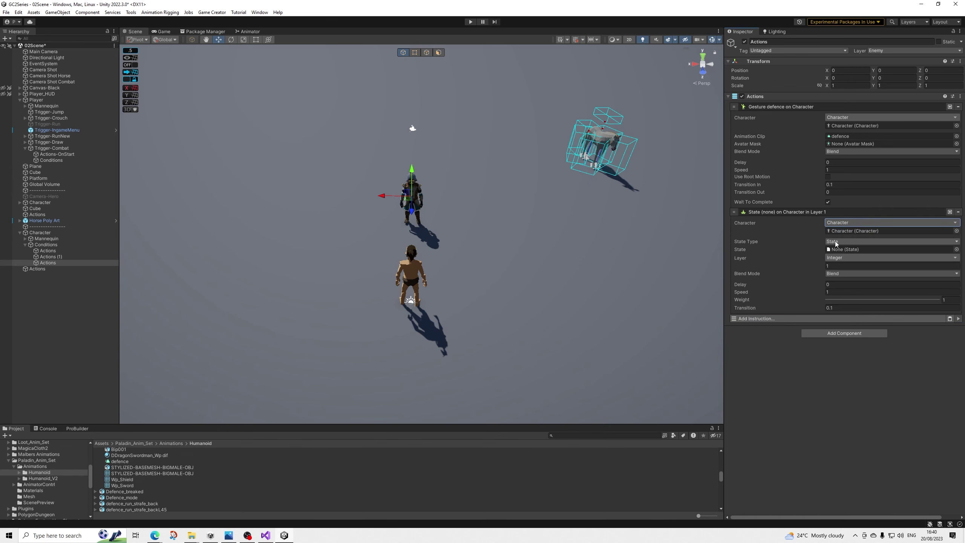
Set the state's type to Animation Clip, its transition to 0 and its layer to 20
left_click(848, 241)
left_click(844, 250)
left_click(839, 315)
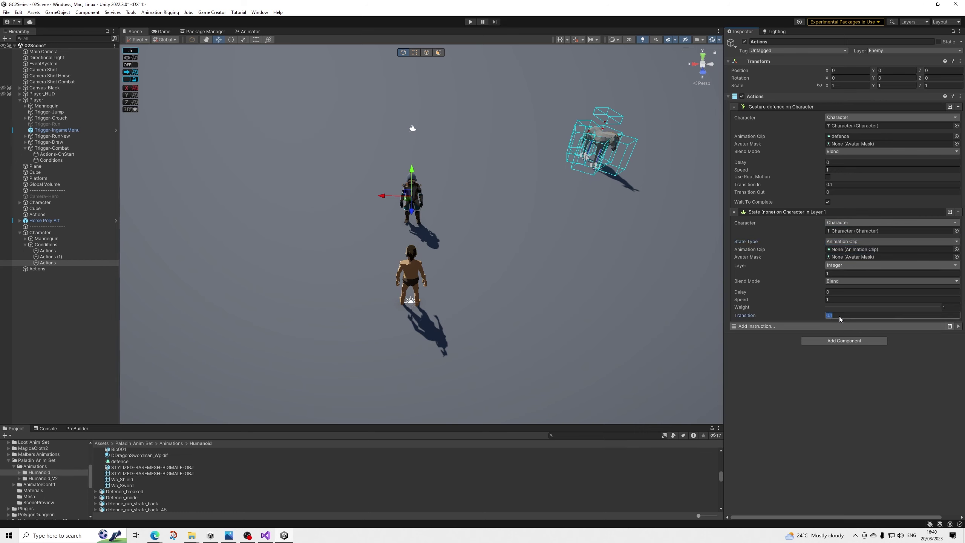
type("0")
left_click(840, 273)
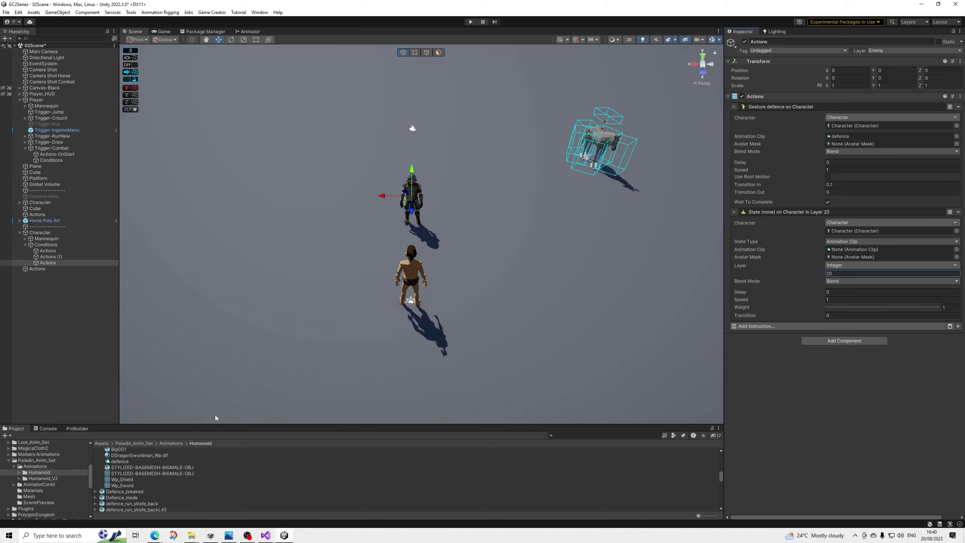
Assign the setmotion_hit_01 clip from setmotion_hit_Death in Paladin_Anim_Set's Humanoid_V2 folder as the state's animation clip
left_click(43, 478)
scroll(127, 481, "down", 2)
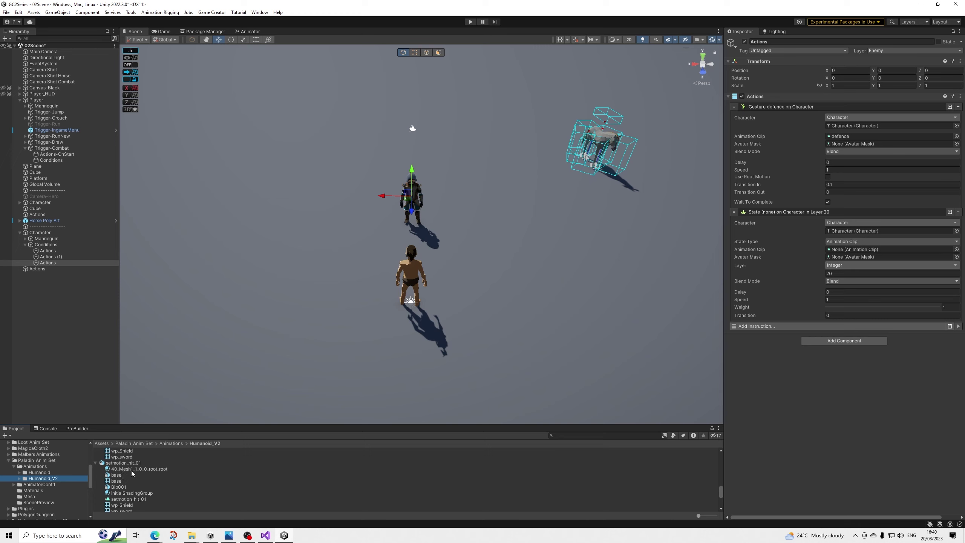
scroll(131, 478, "down", 2)
scroll(136, 483, "down", 2)
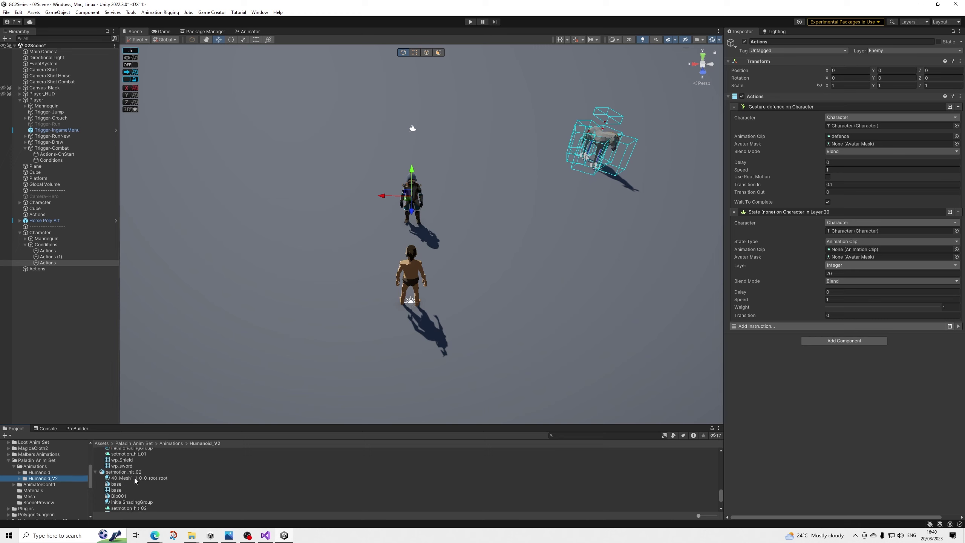
scroll(136, 482, "down", 2)
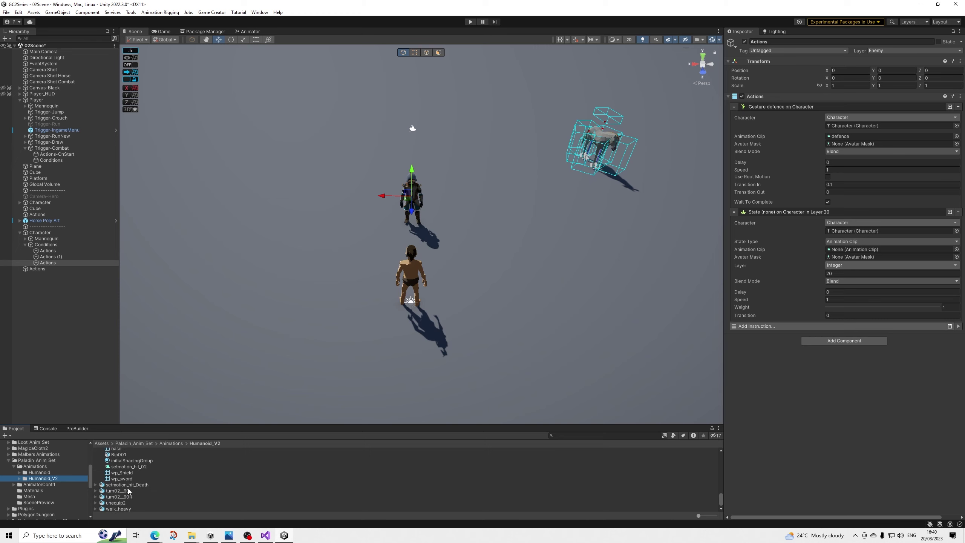
left_click(95, 484)
scroll(135, 484, "down", 1)
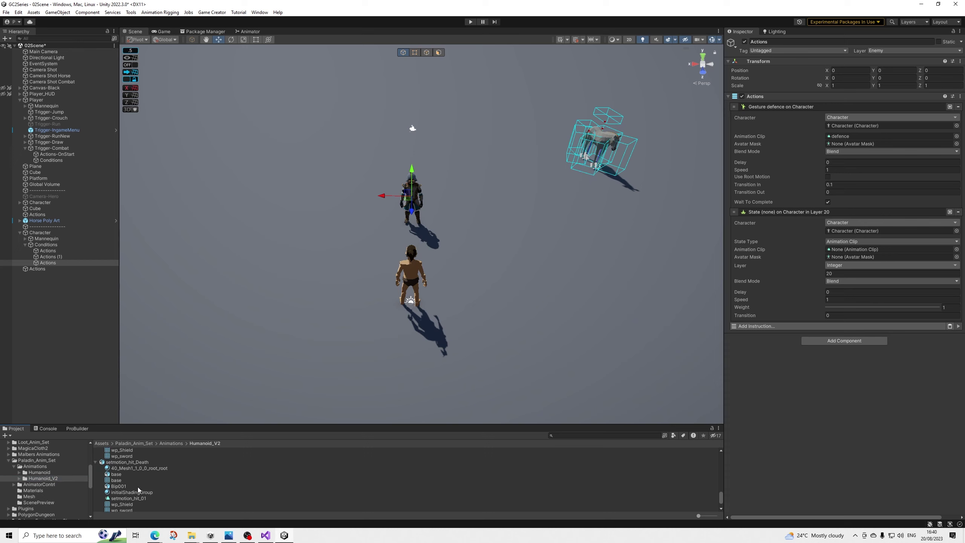
left_click_drag(131, 498, 868, 249)
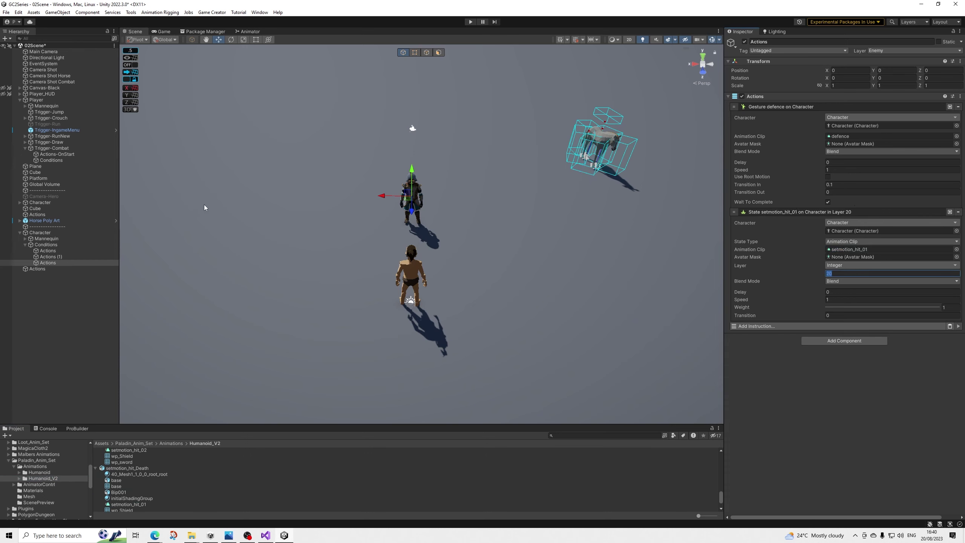
left_click(57, 263)
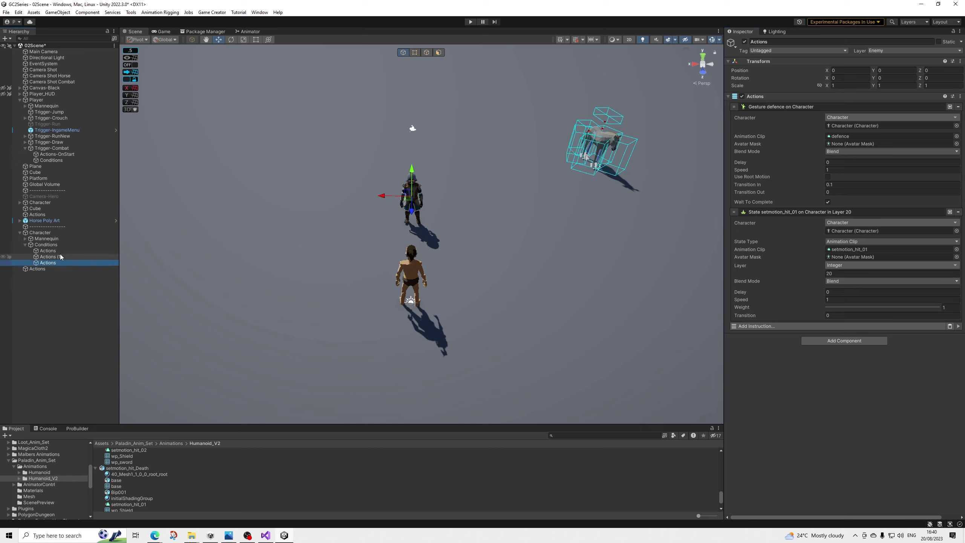
key("ctrl+d")
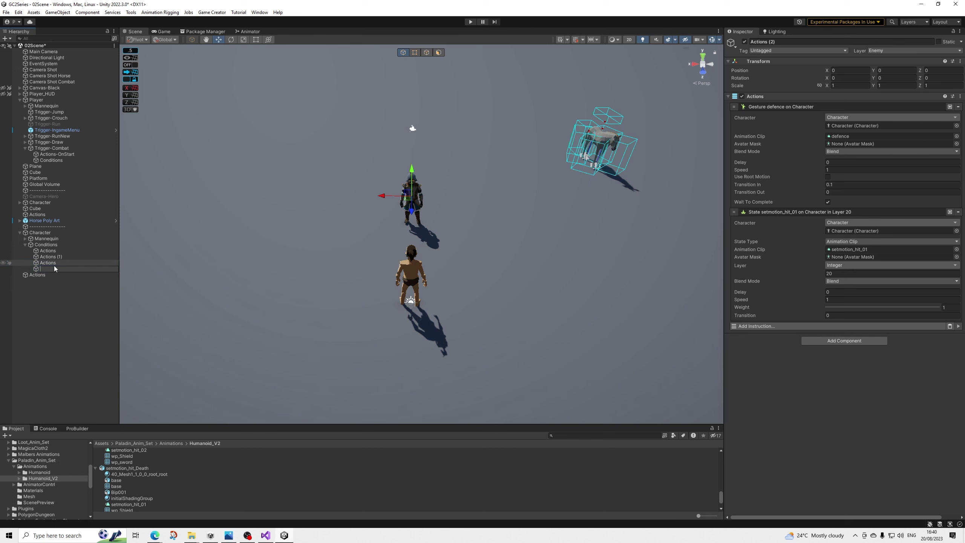
key("Delete")
left_click(53, 263)
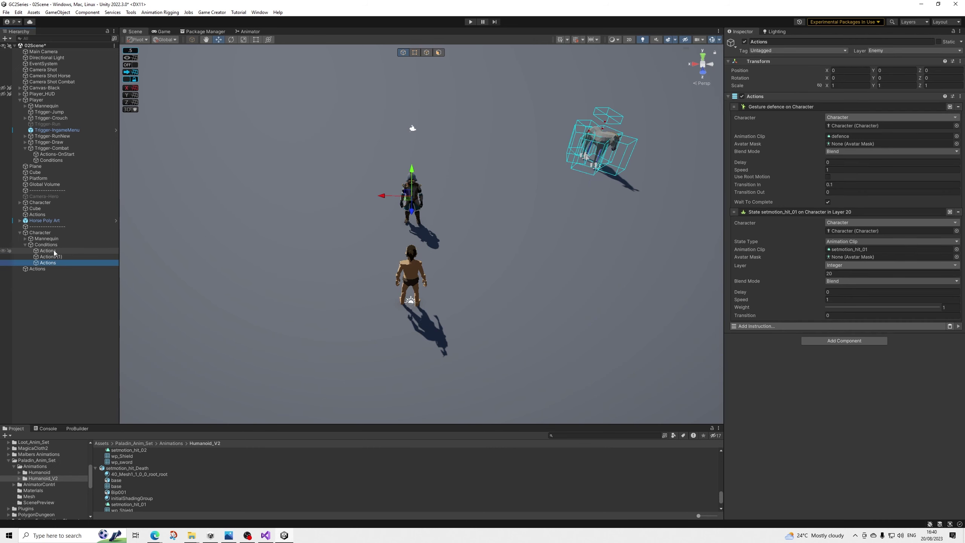
Open the Reaction-Finisher01 asset from the SwordShield folder in 06Combat
left_click(54, 252)
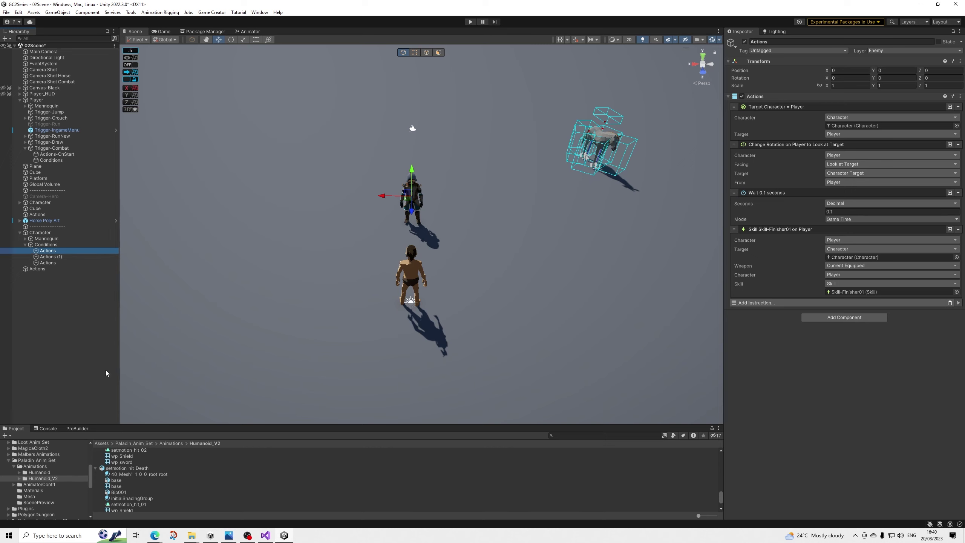
scroll(38, 483, "up", 3)
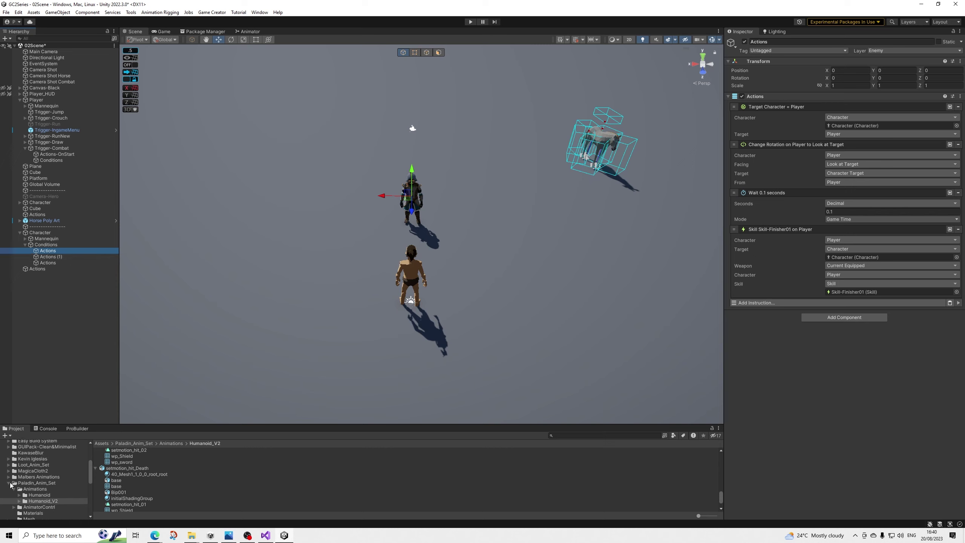
left_click(10, 483)
scroll(45, 475, "up", 3)
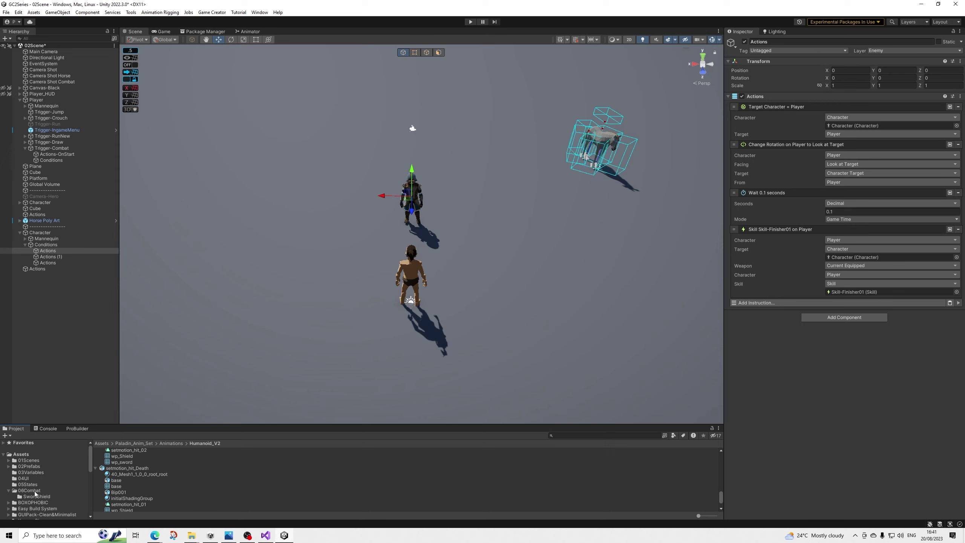
left_click(56, 474)
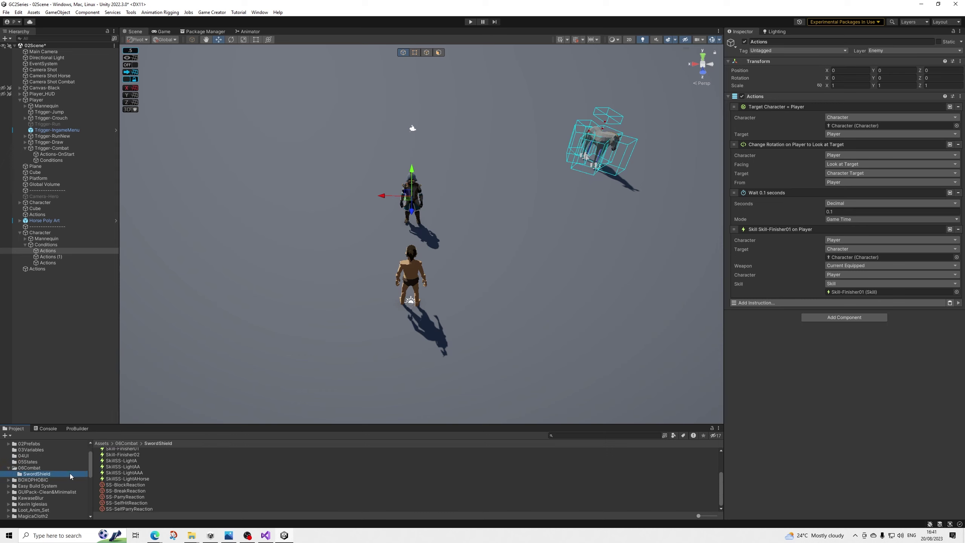
scroll(137, 495, "up", 2)
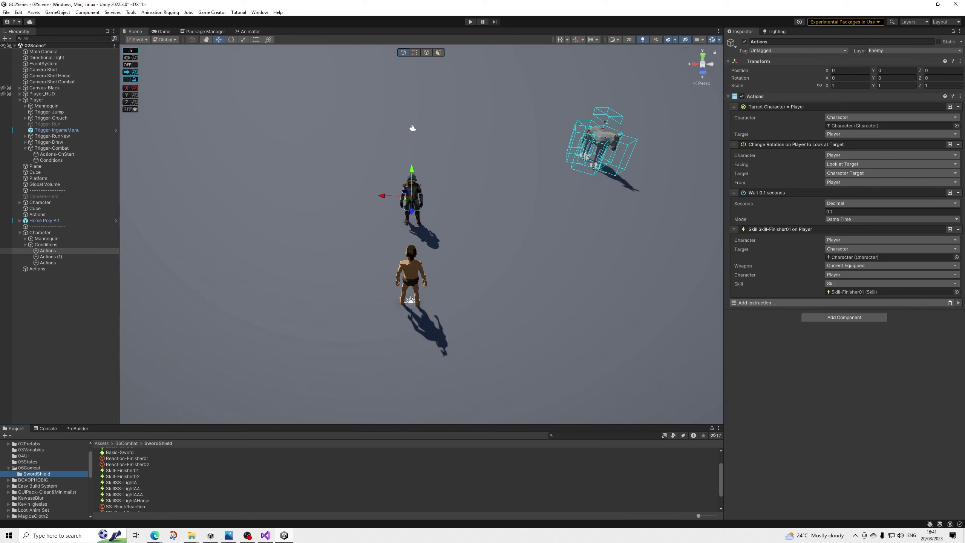
left_click(127, 435)
left_click(128, 458)
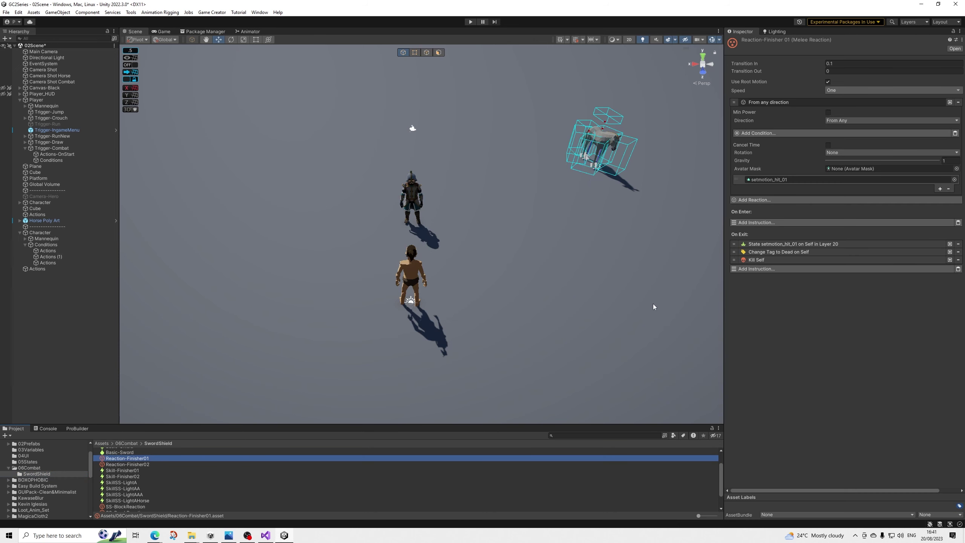
Add a Remove Target Candidate instruction to Reaction-Finisher01's On Exit list, with Player as the character and Self as the target
left_click(776, 272)
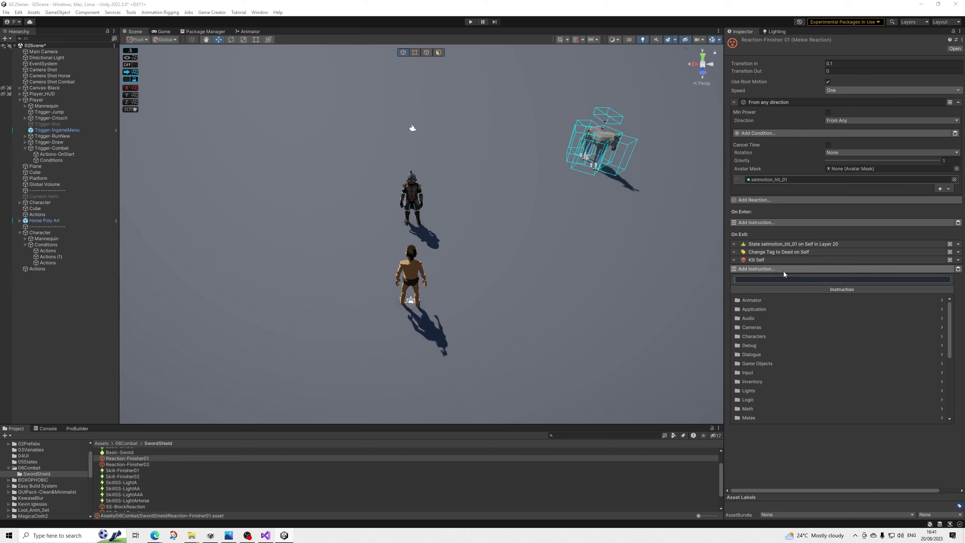
type("candi")
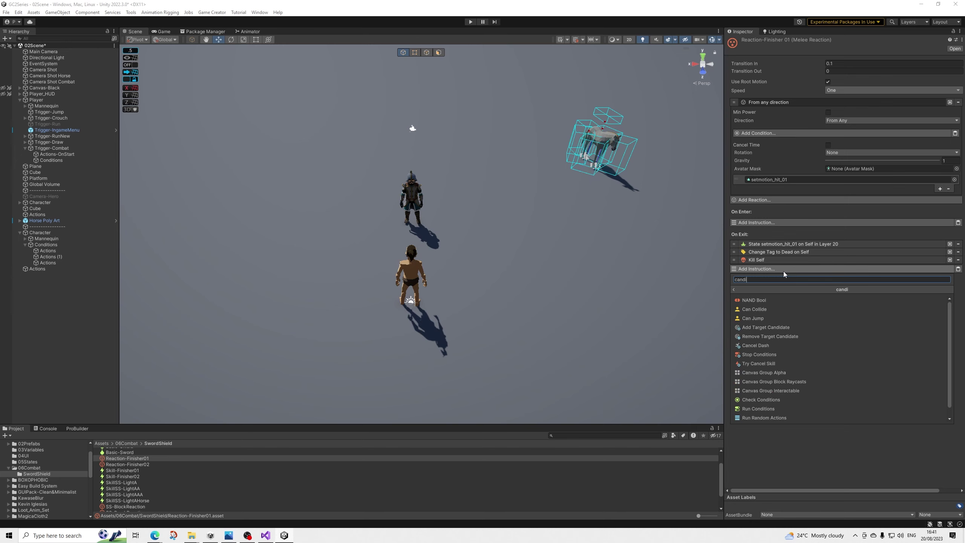
type("date")
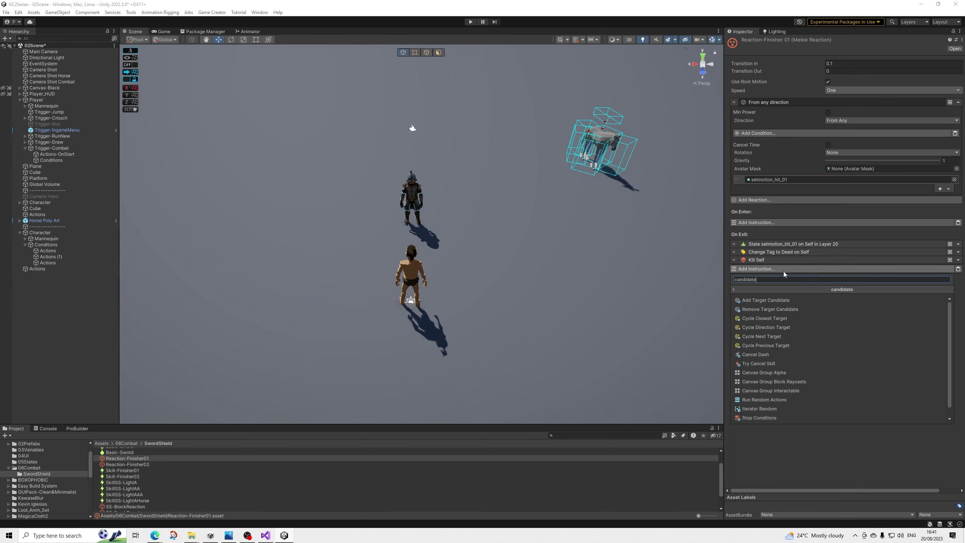
key("Down")
key("Down")
key("Return")
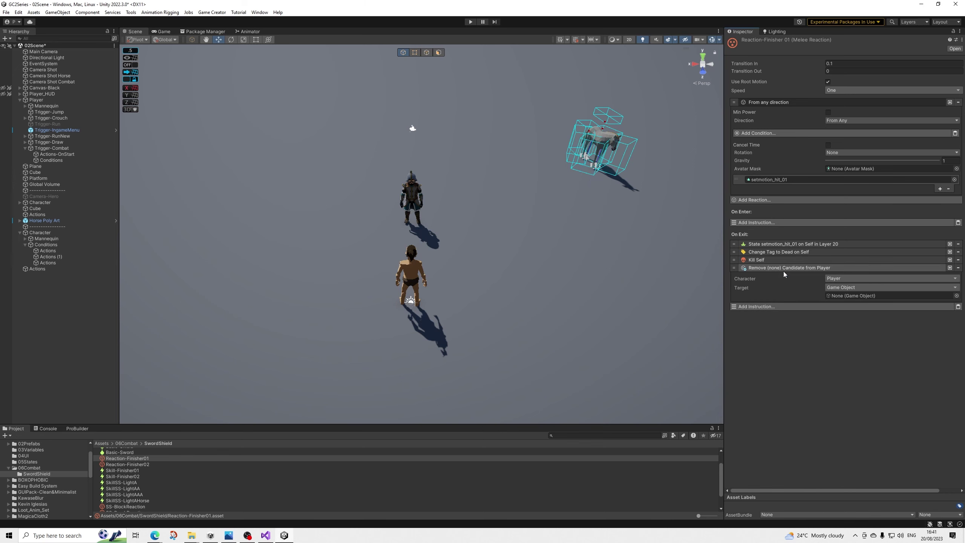
left_click(842, 288)
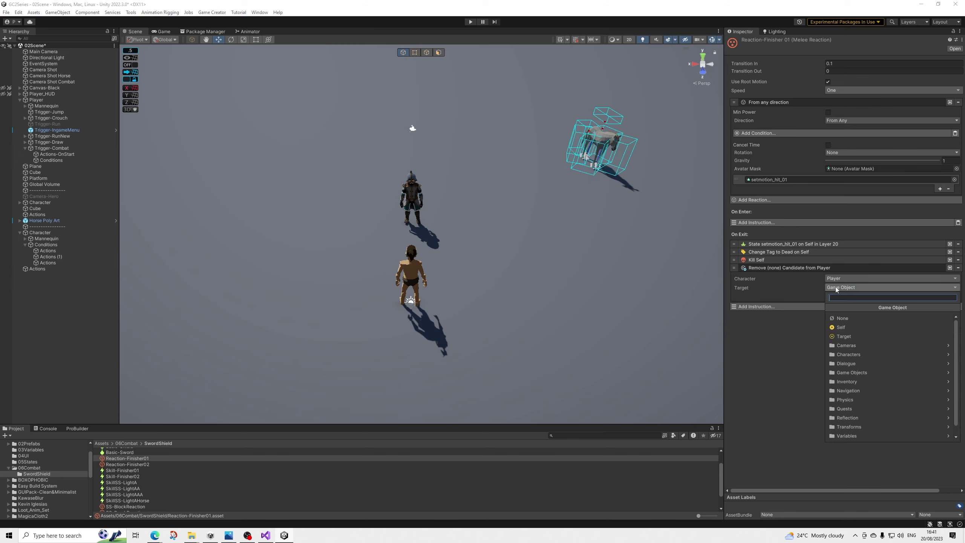
left_click(839, 327)
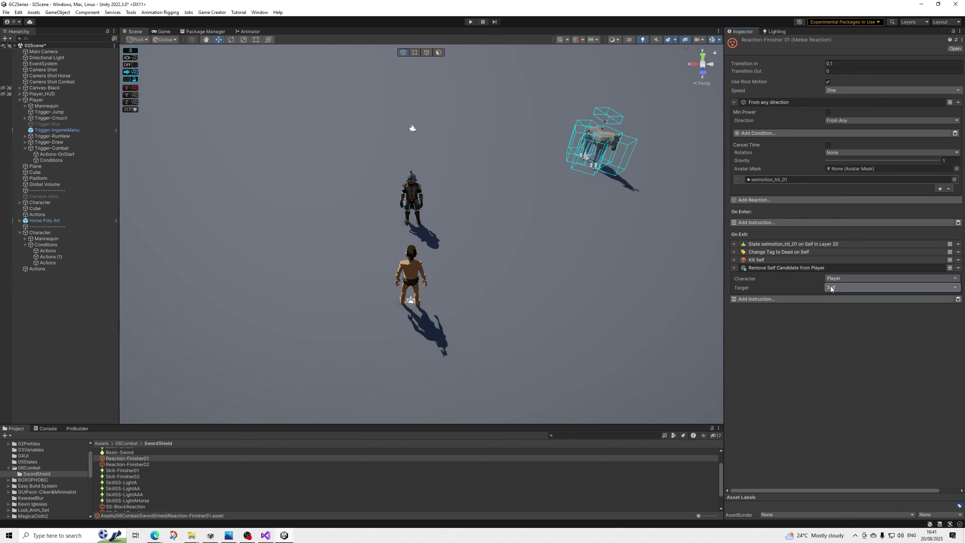
Copy the Remove Target Candidate instruction into Reaction-Finisher02's On Exit list and place it first
right_click(789, 270)
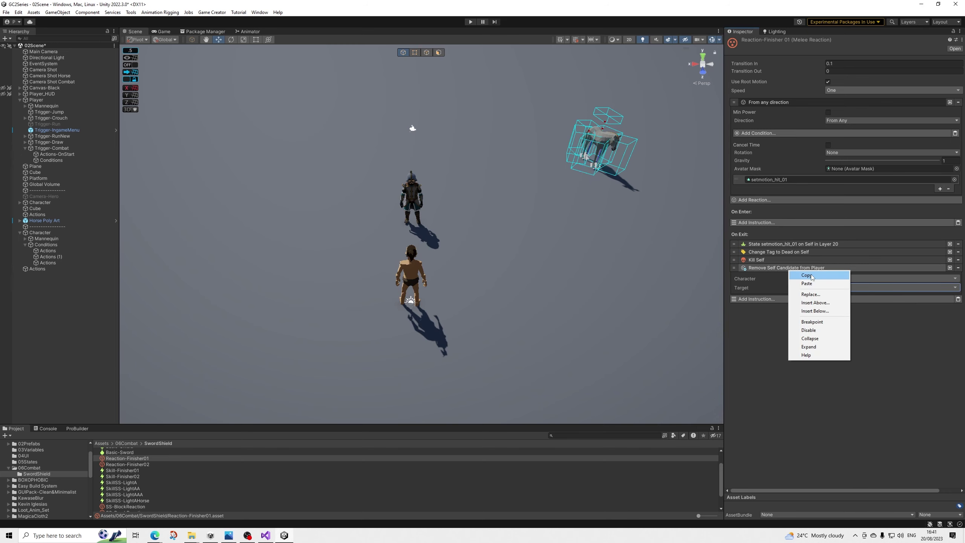
left_click(817, 276)
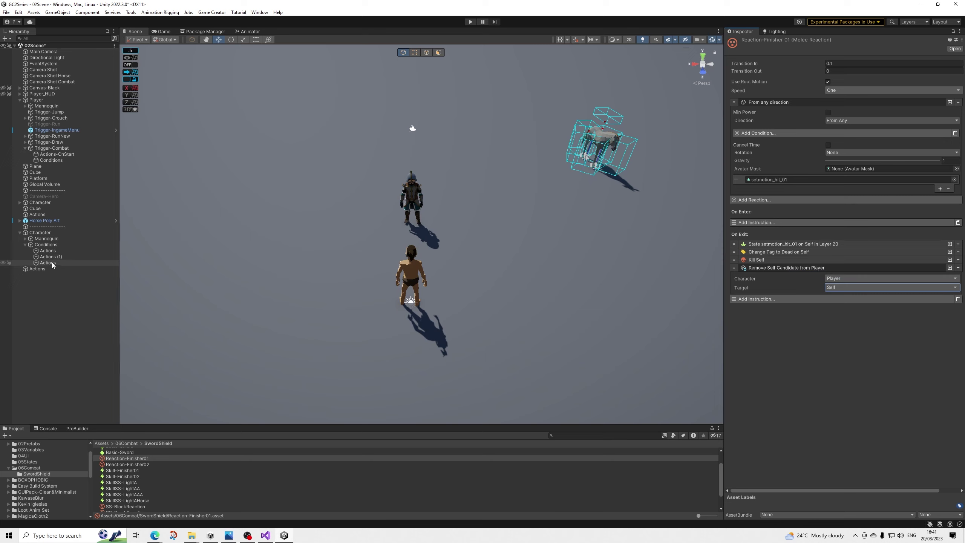
left_click(140, 463)
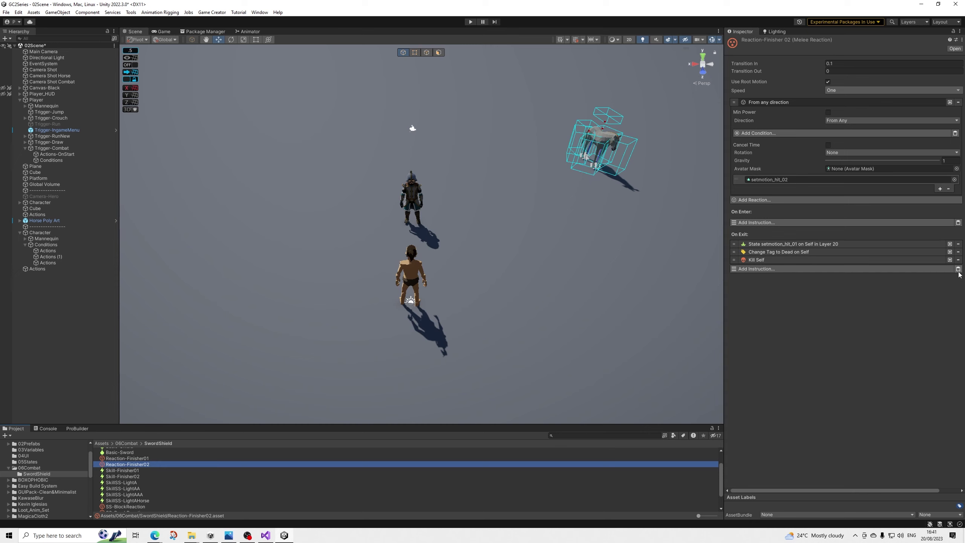
left_click(958, 268)
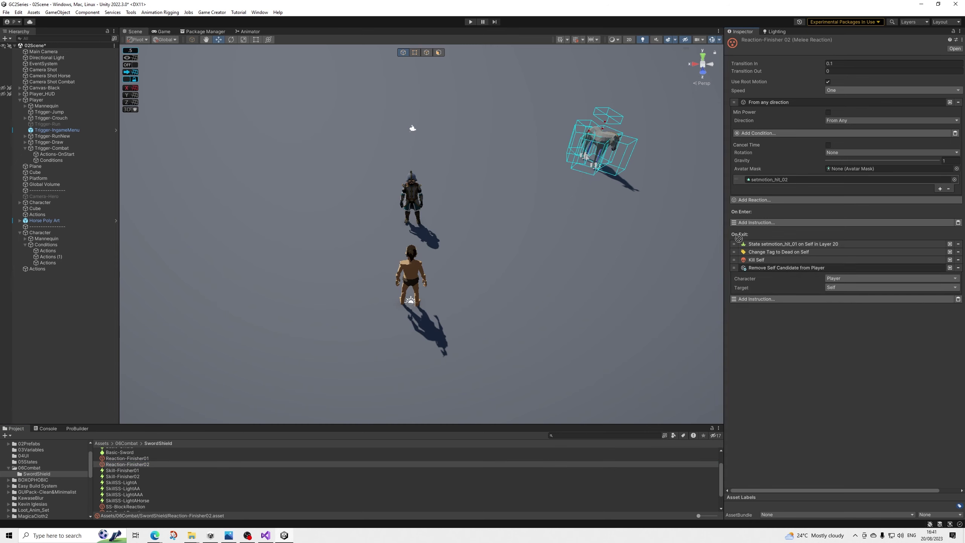
left_click_drag(738, 238, 738, 240)
right_click(764, 244)
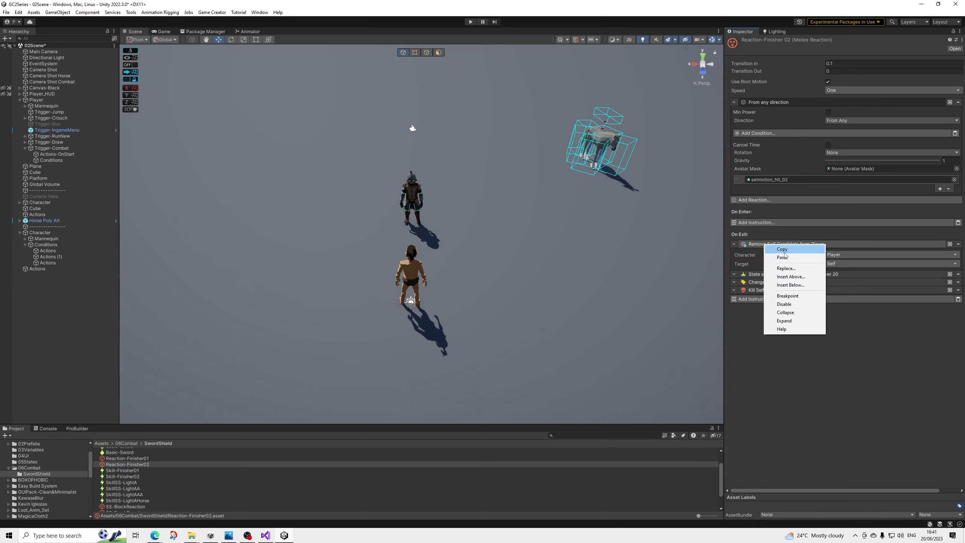
left_click(784, 252)
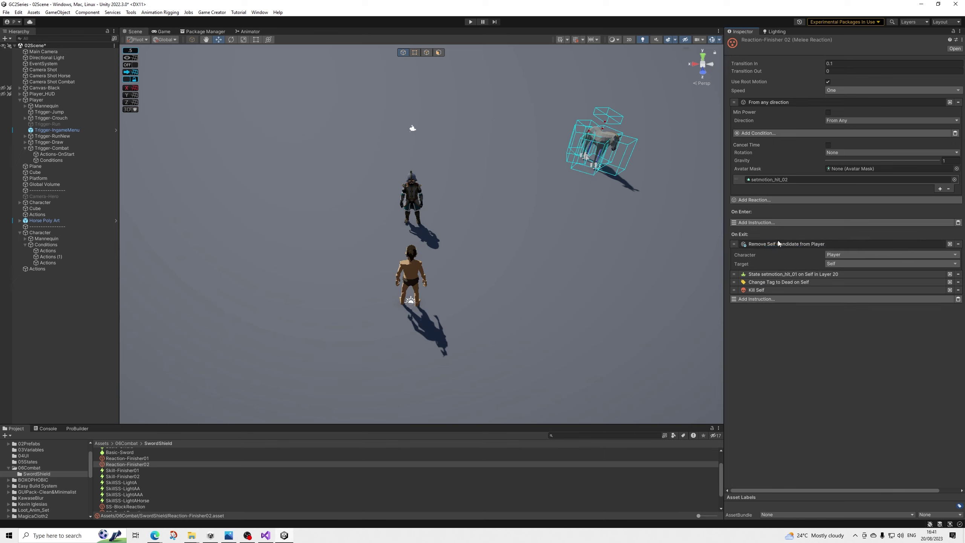
left_click(765, 245)
Move the Remove Target Candidate instruction to the start of Reaction-Finisher01's On Exit list and copy it
left_click(152, 458)
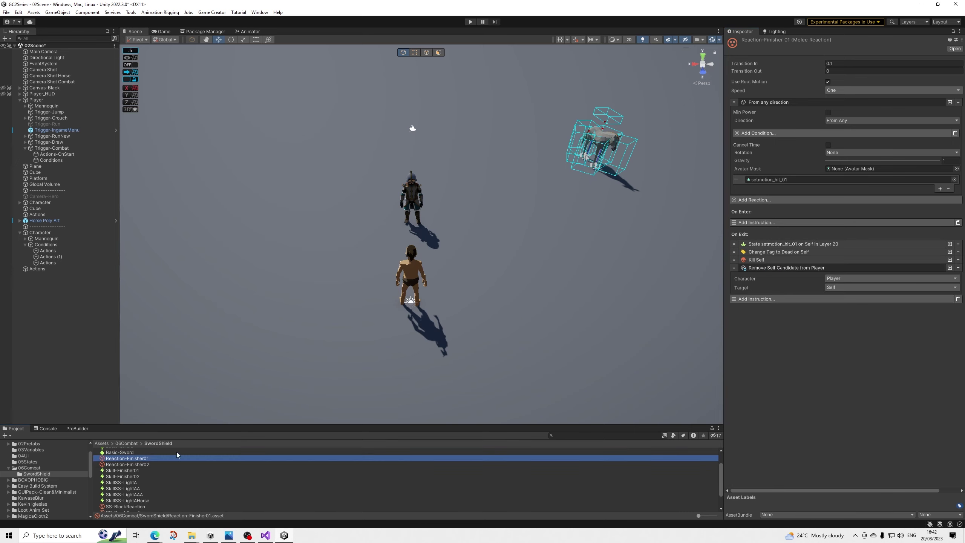
left_click_drag(733, 267, 770, 245)
right_click(774, 244)
left_click(788, 254)
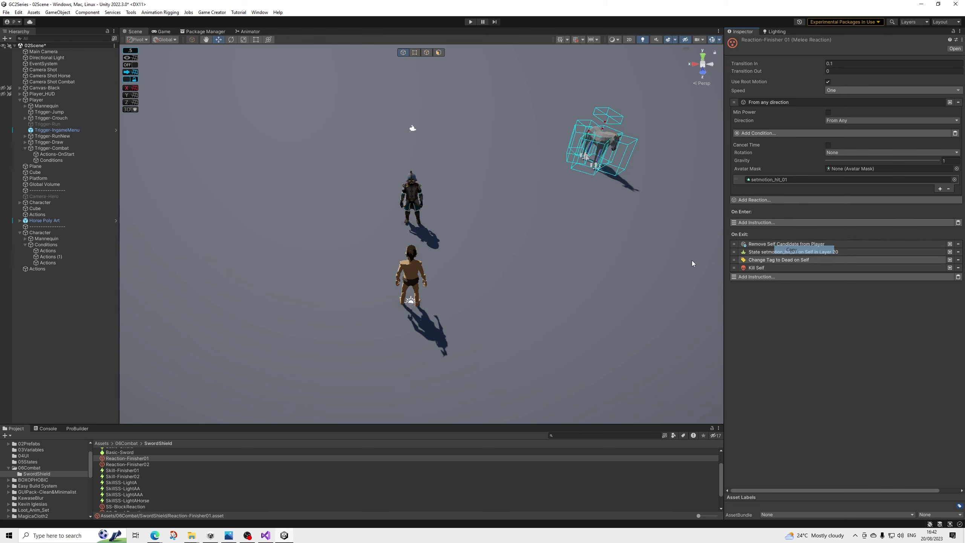
Paste the copied candidate removal into the enemy's death-animation Actions object and add a Kill Character instruction below it
left_click(47, 262)
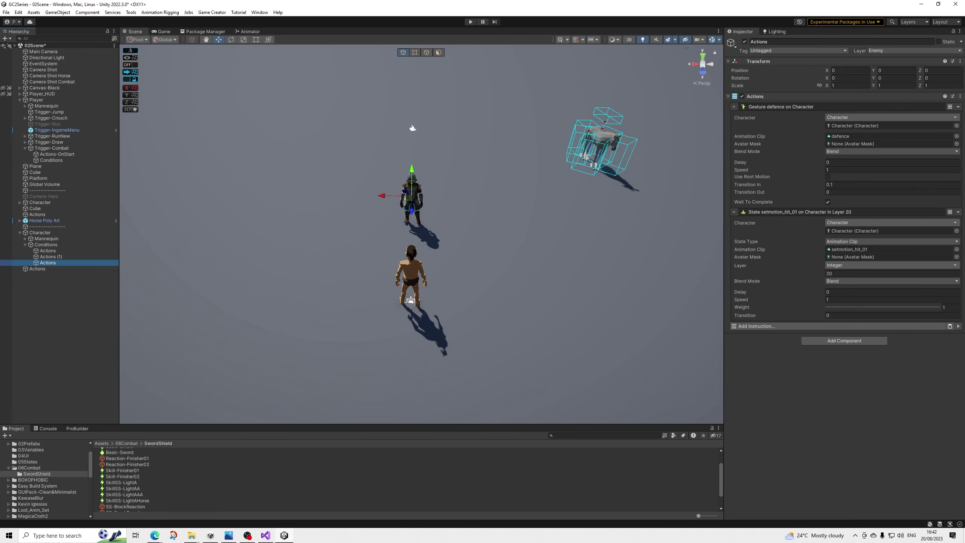
left_click(950, 326)
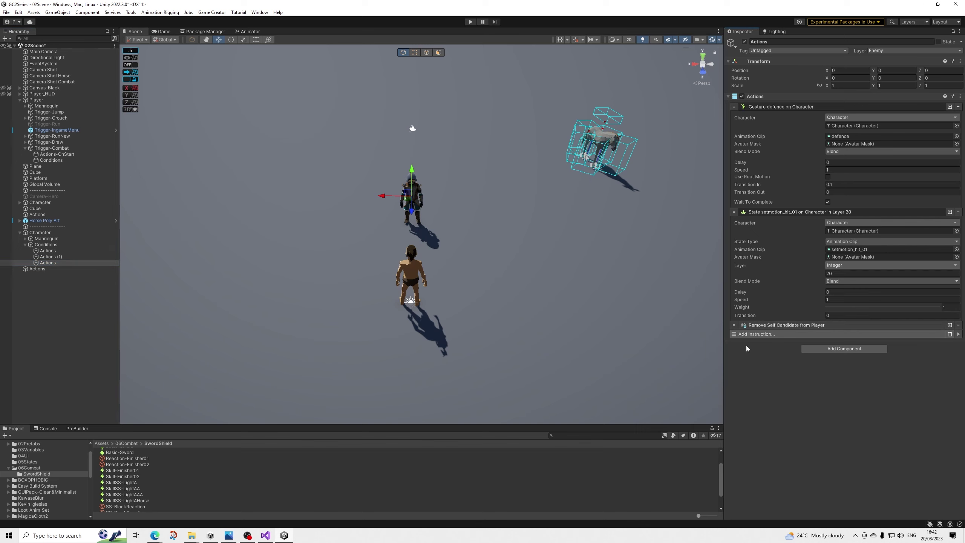
left_click(777, 337)
type("ki")
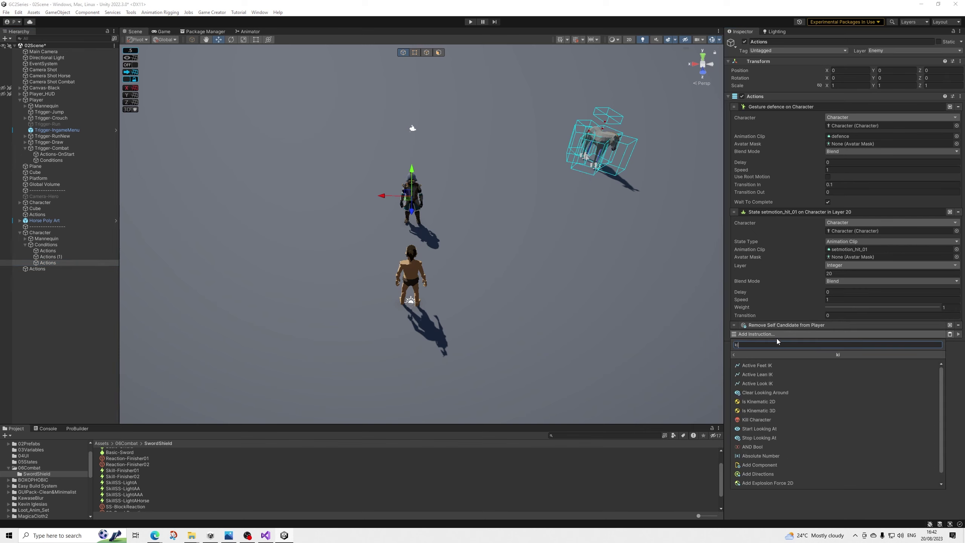
type("ll")
key("Return")
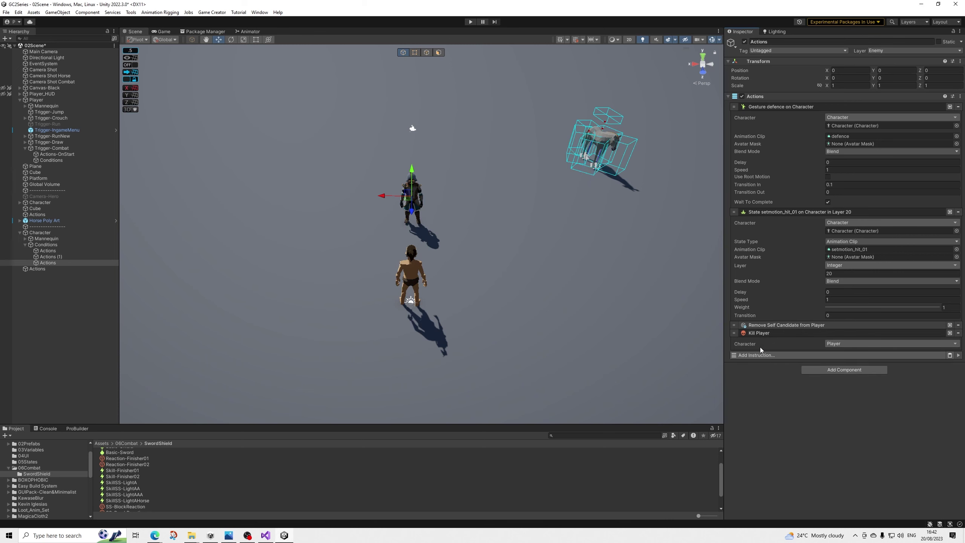
Add a Change Tag instruction that sets the enemy Character's tag to Dead
left_click(763, 355)
type("tag")
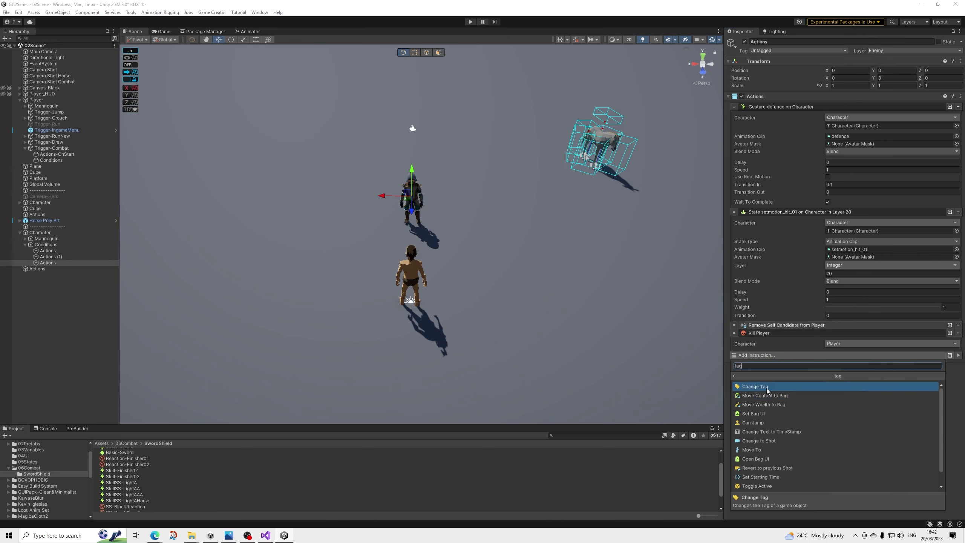
left_click(767, 387)
left_click(839, 363)
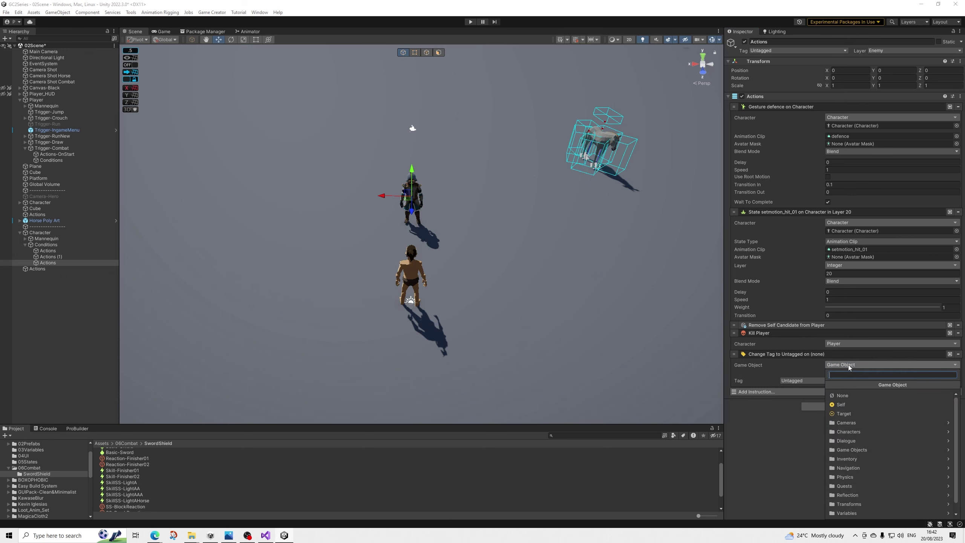
left_click(848, 430)
left_click(849, 397)
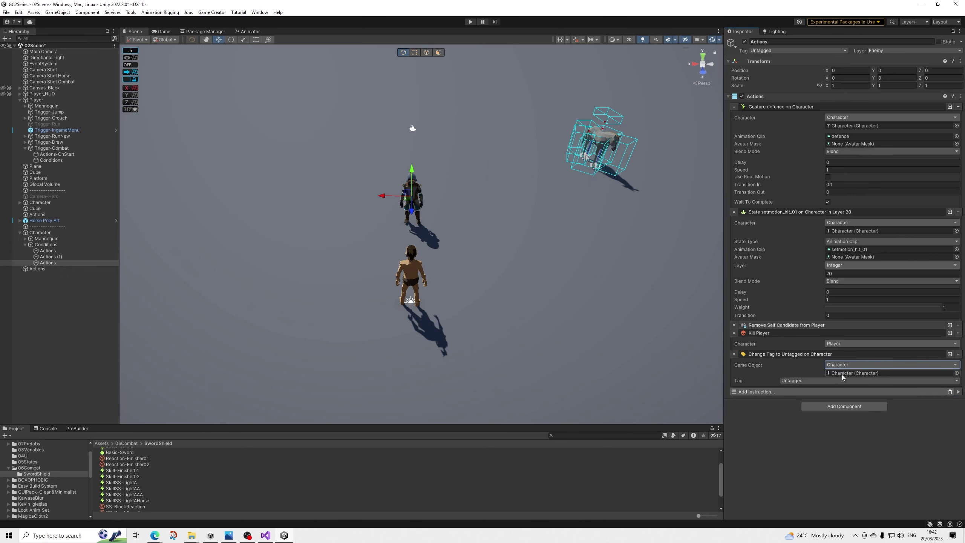
left_click(813, 381)
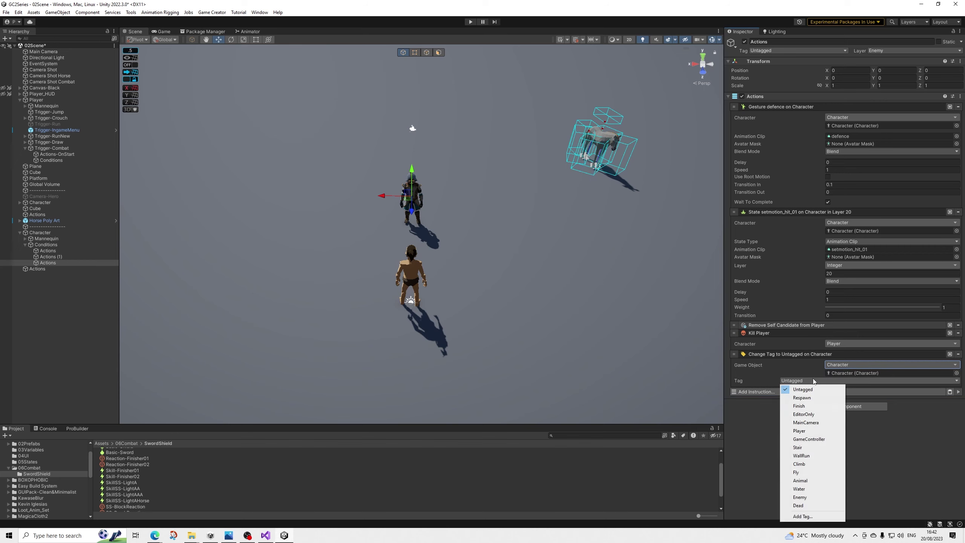
left_click(799, 505)
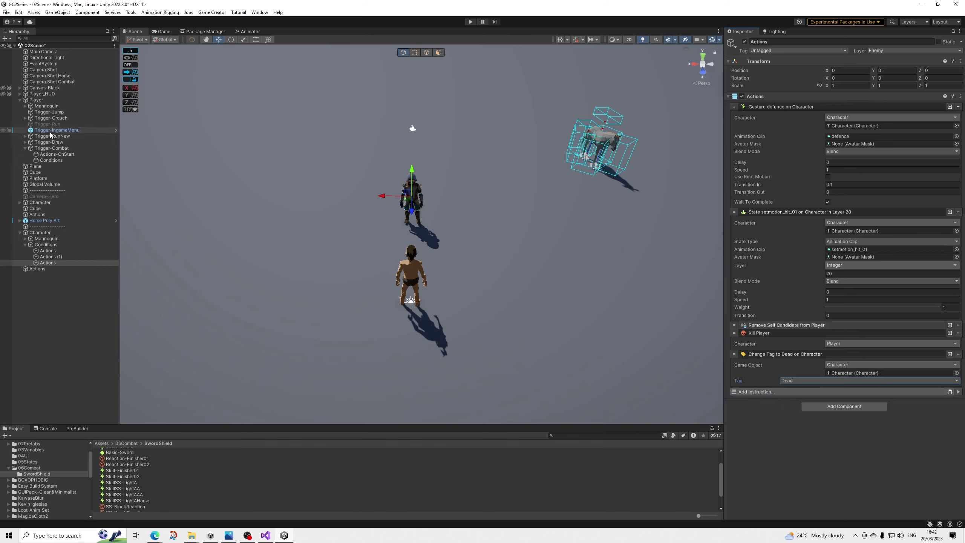
Copy the Change Rotation on Player to Pivot instruction from the second branch of Trigger-Combat's Conditions
left_click(51, 148)
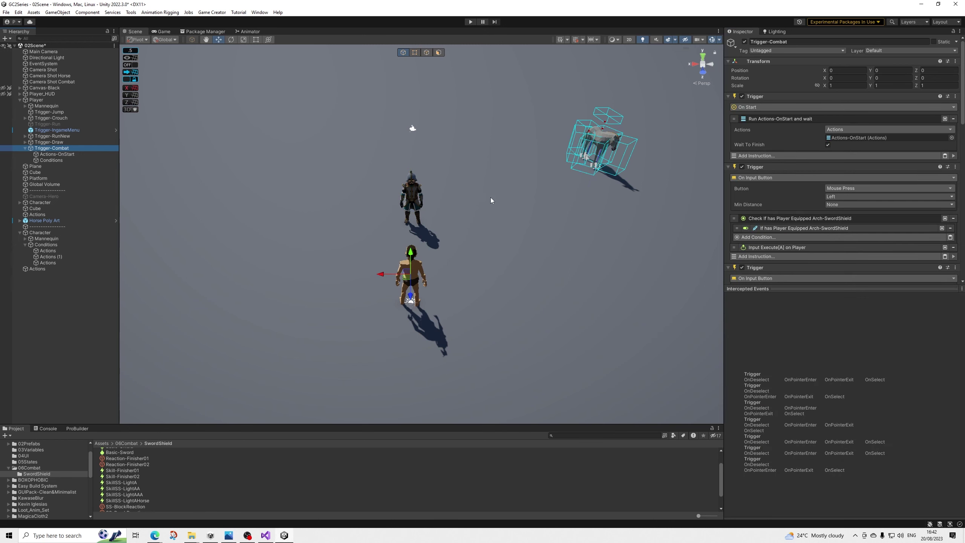
left_click_drag(764, 287, 765, 515)
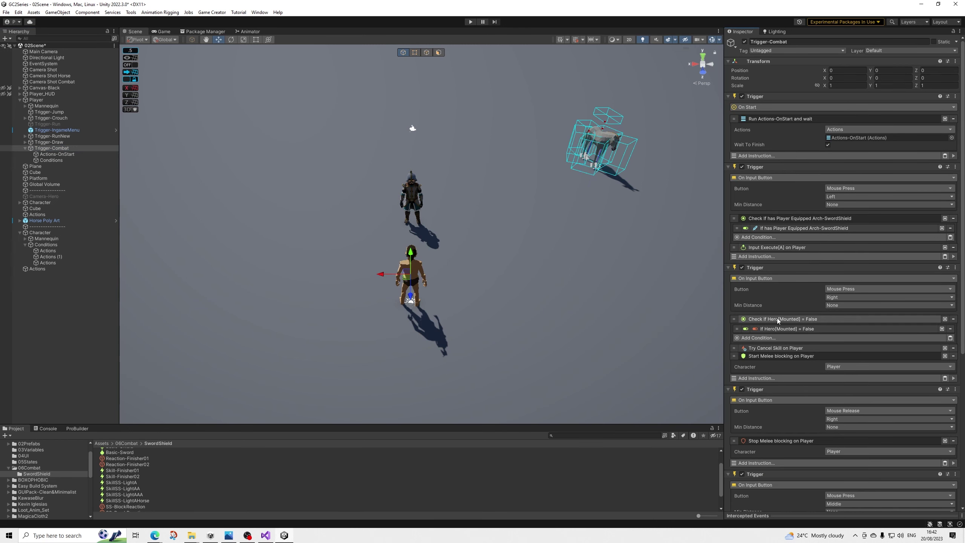
left_click(52, 161)
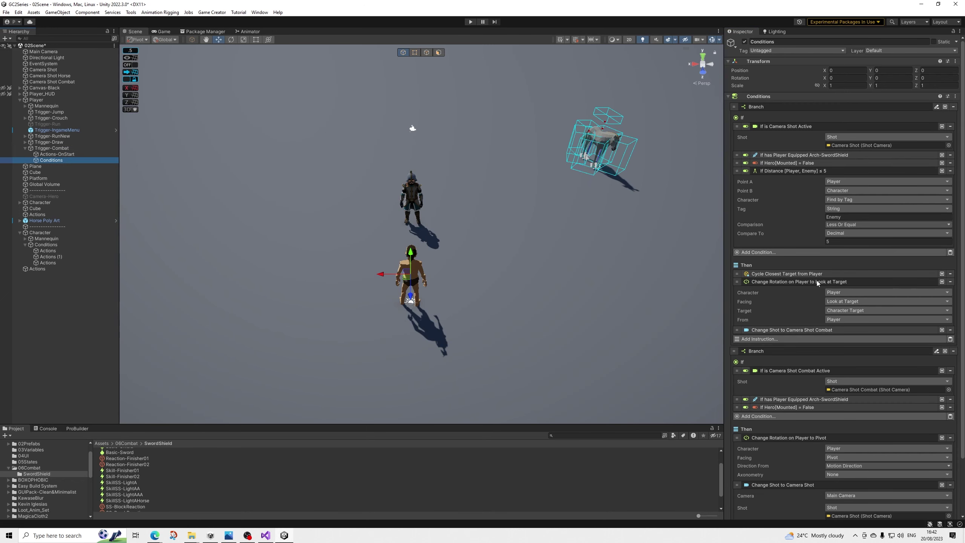
scroll(773, 352, "down", 2)
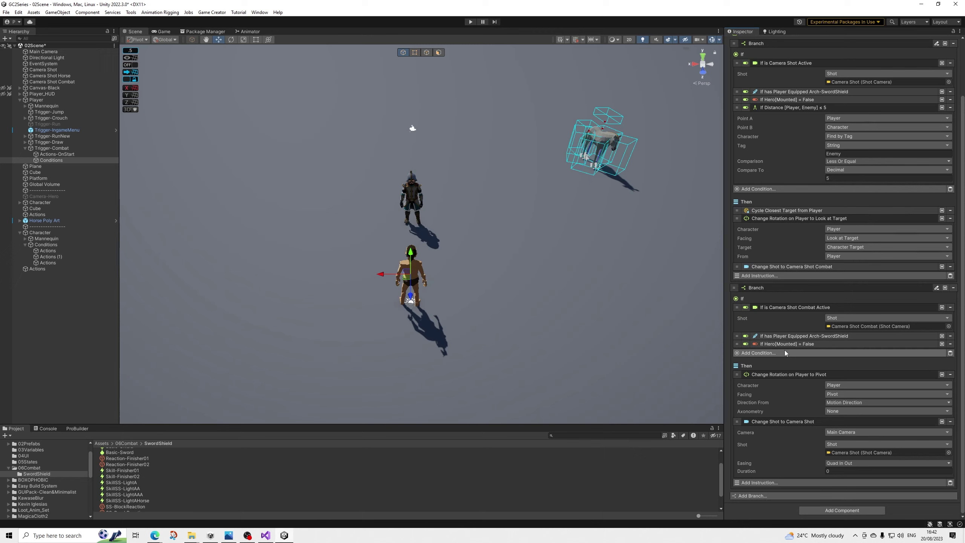
right_click(769, 374)
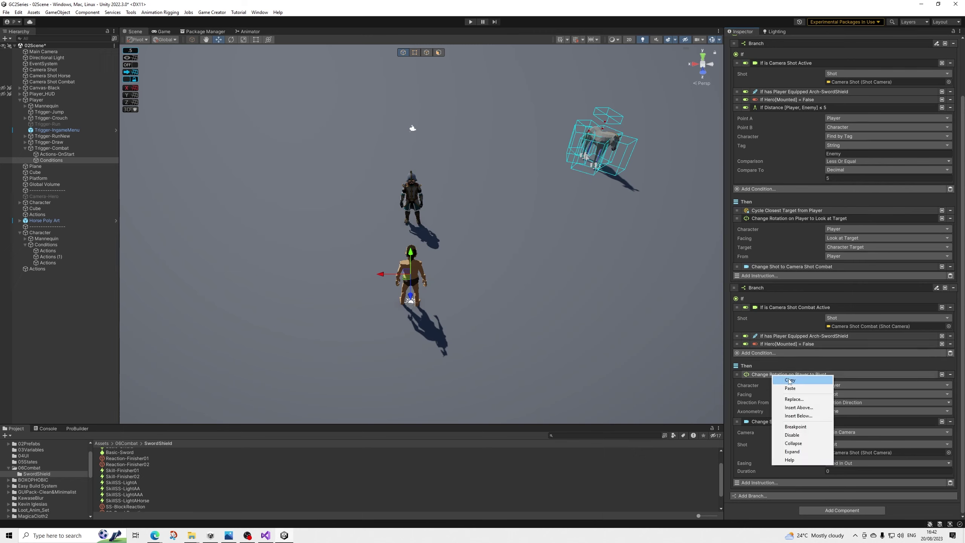
left_click(790, 379)
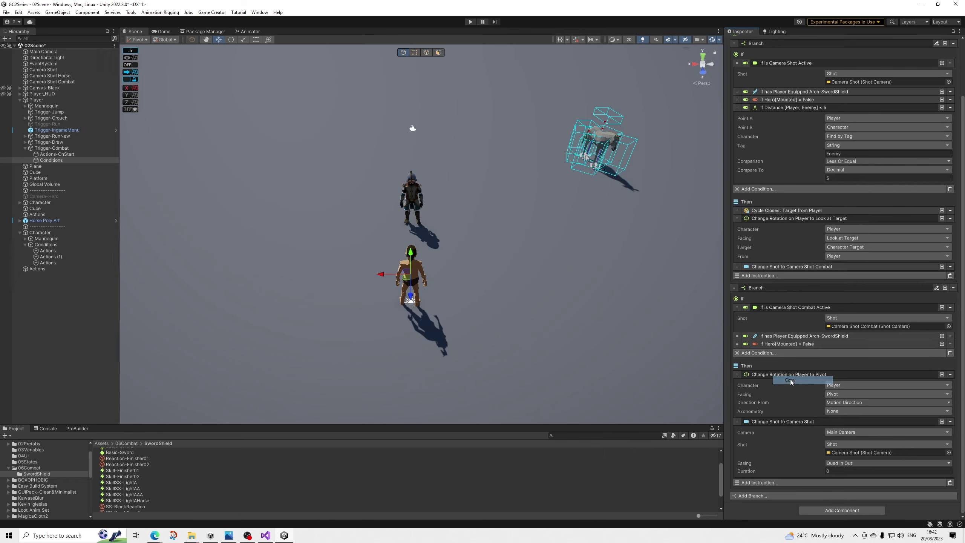
Paste the copied rotation instruction into the enemy's death-animation Actions object and add a Change Shot instruction with the shot set to Main Shot
left_click(47, 262)
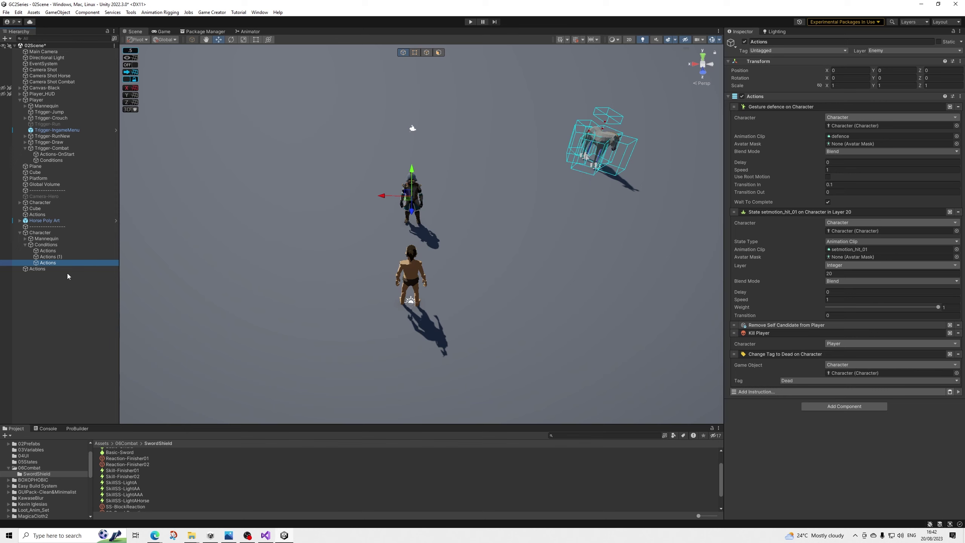
left_click(950, 392)
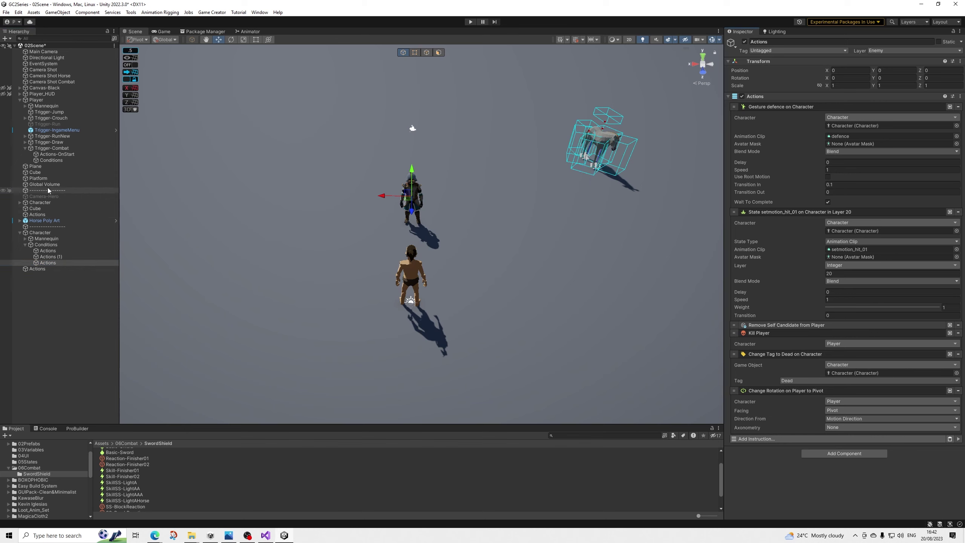
left_click(60, 160)
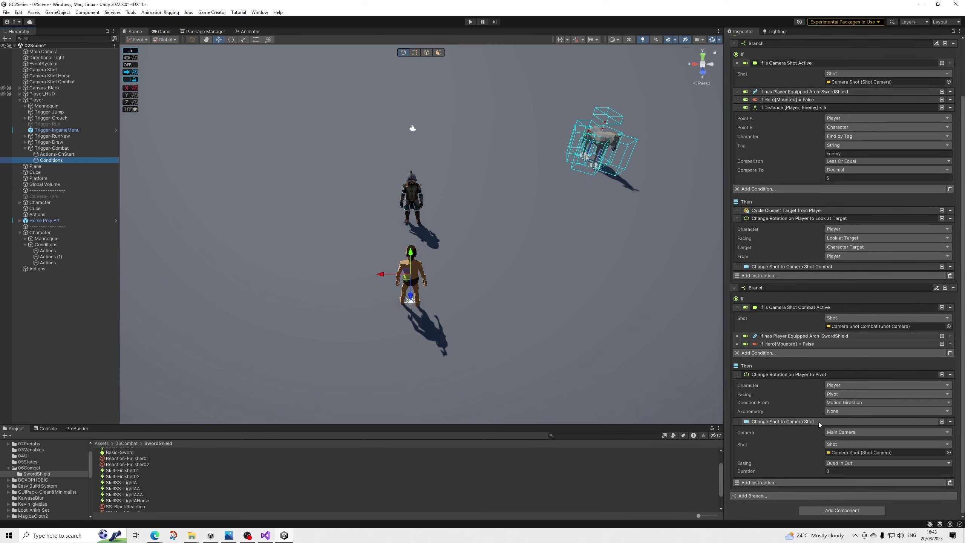
left_click(839, 411)
left_click(838, 425)
left_click(48, 262)
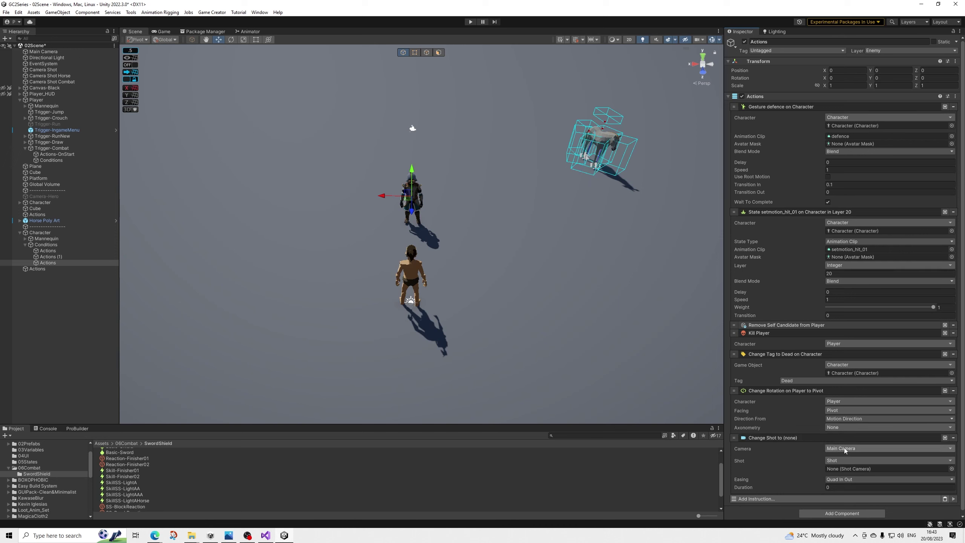
left_click(846, 460)
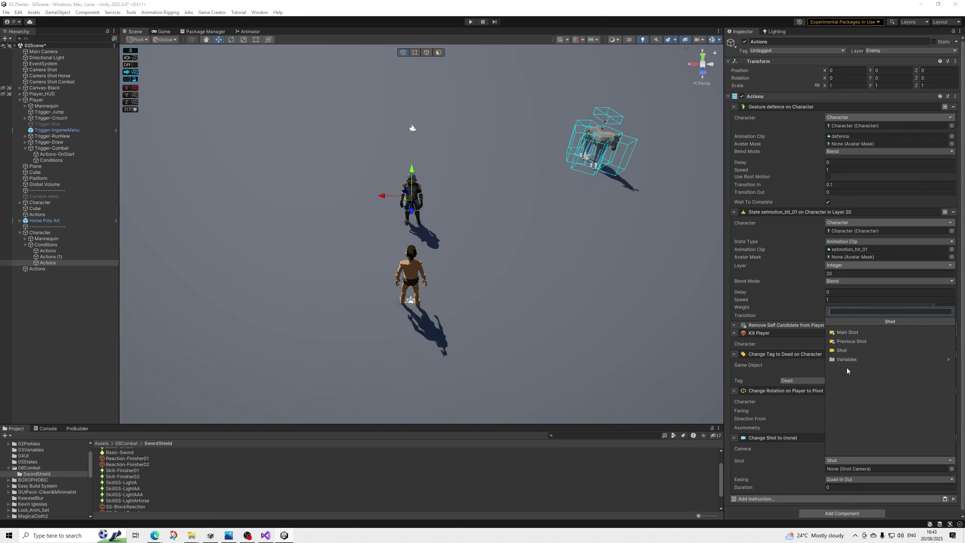
left_click(847, 336)
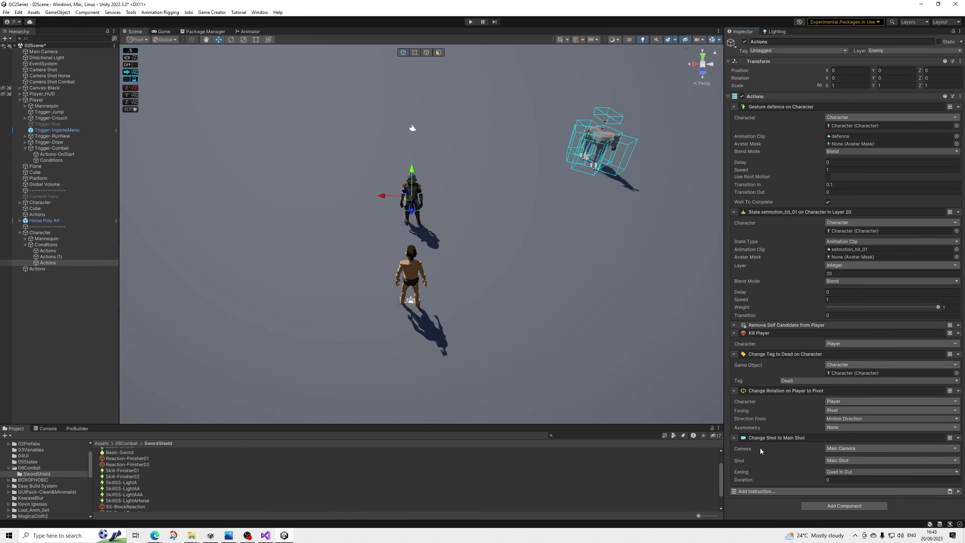
Collapse the Change Shot, Change Rotation, Change Tag and Kill Player instructions in the death-animation Actions object
left_click(767, 437)
left_click(767, 390)
left_click(755, 354)
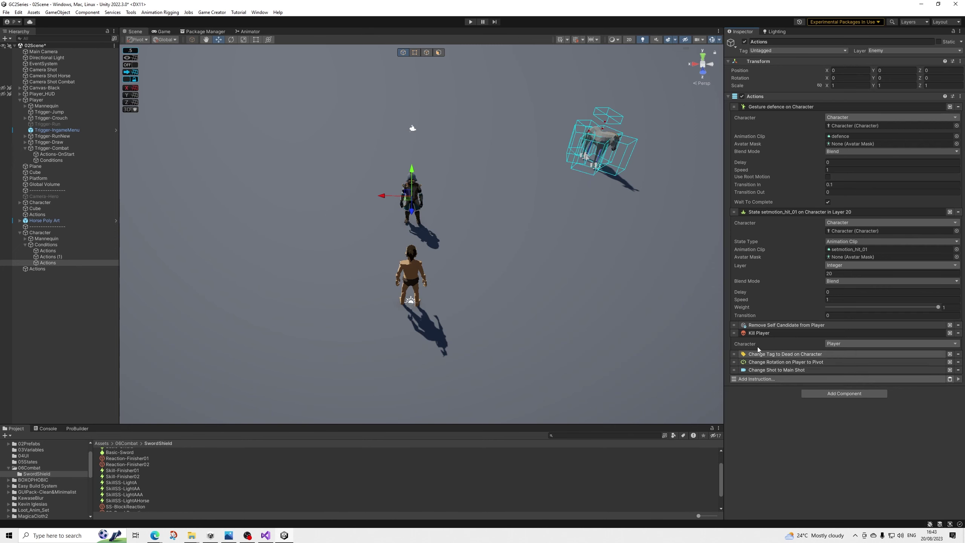
left_click(762, 333)
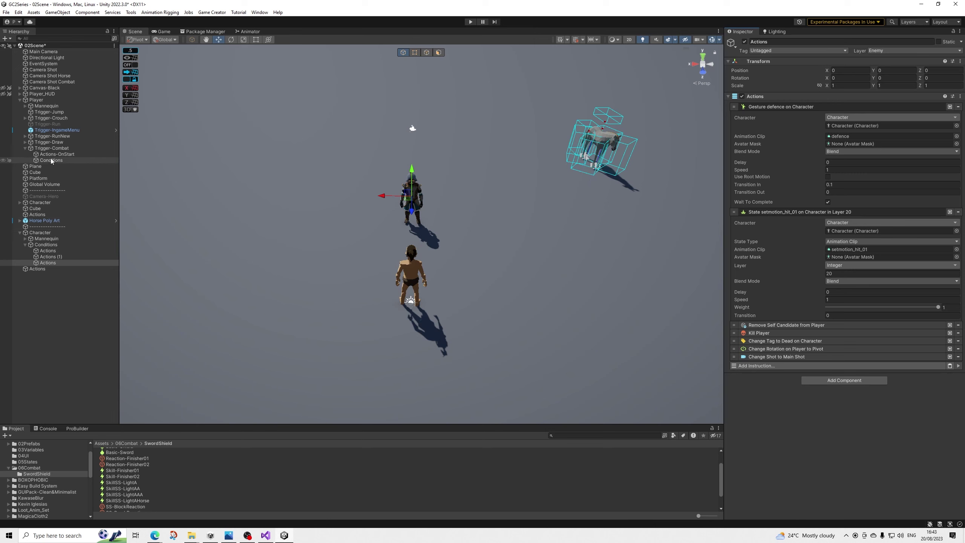
Set the player-to-enemy distance limit in the first branch of Trigger-Combat's Conditions to 10 and save the scene
left_click(51, 147)
scroll(807, 335, "down", 2)
scroll(809, 336, "down", 3)
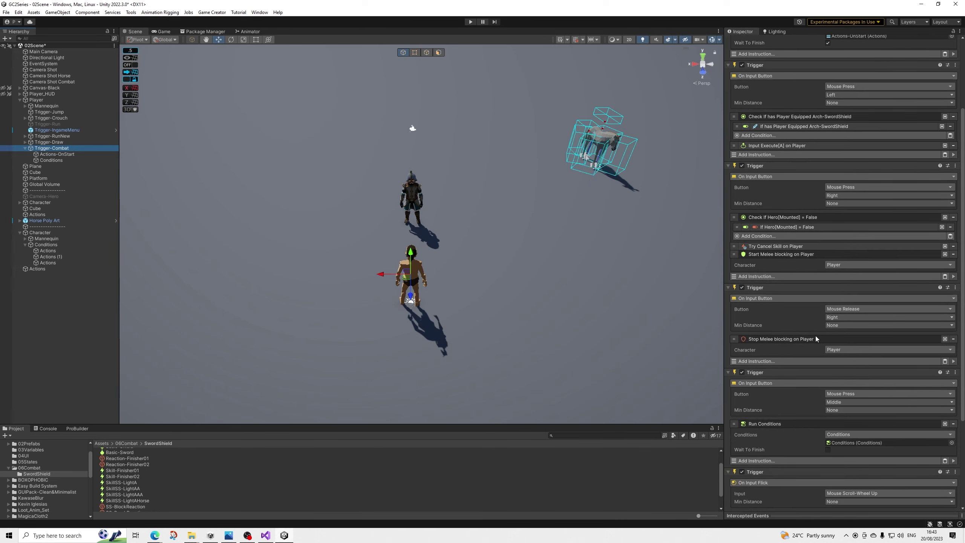
left_click(62, 161)
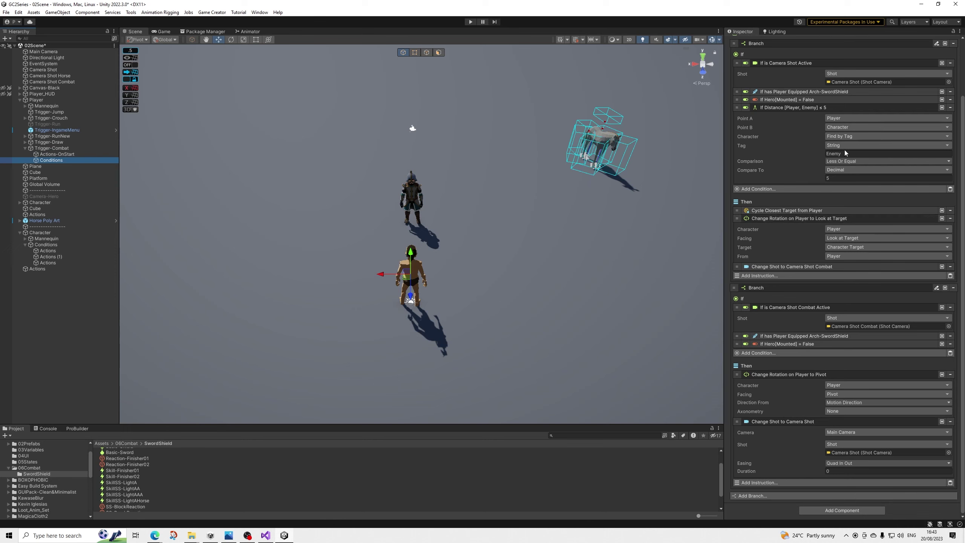
left_click(835, 176)
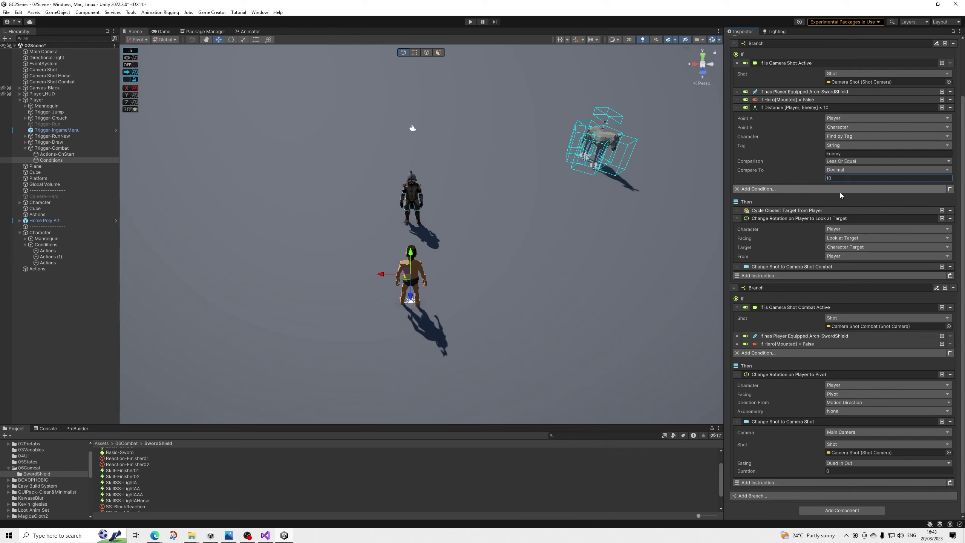
scroll(865, 151, "up", 1)
scroll(854, 152, "up", 1)
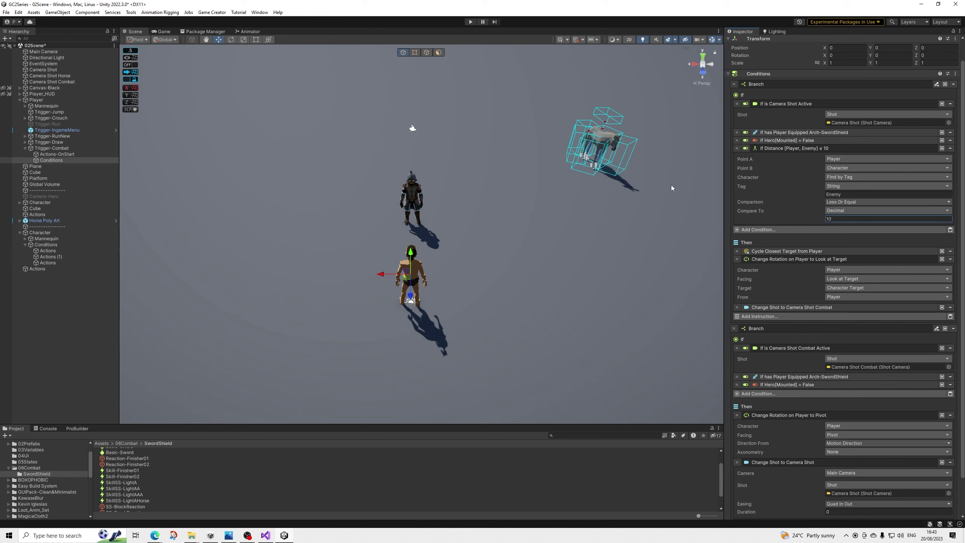
left_click(6, 12)
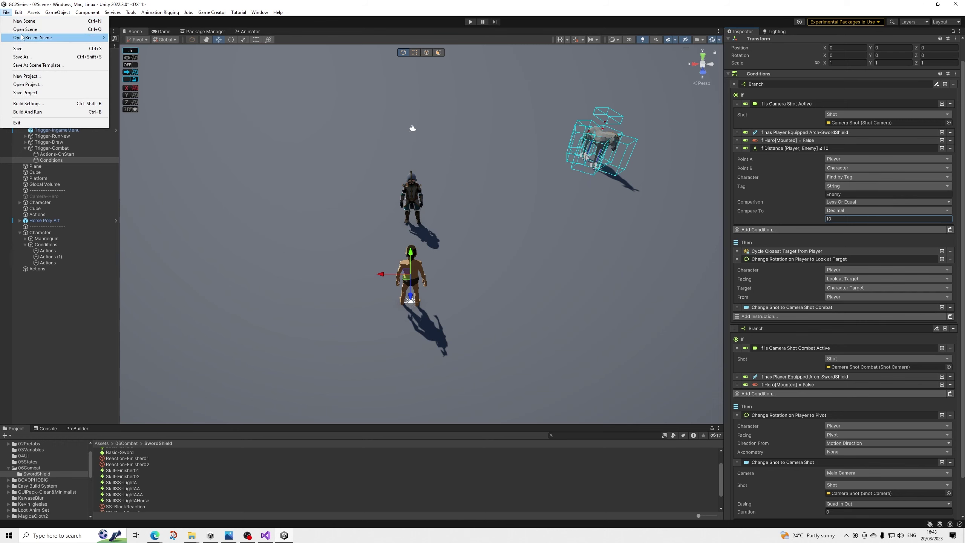
left_click(19, 48)
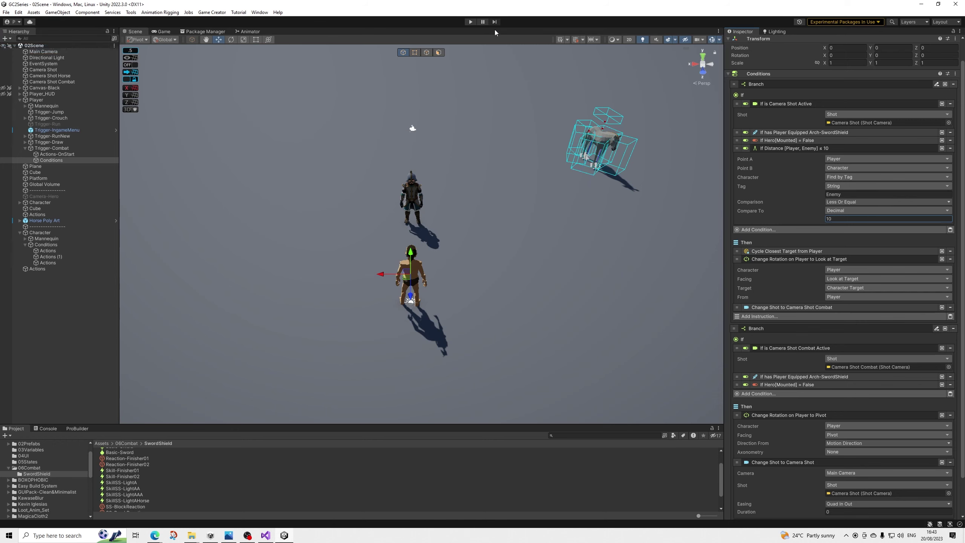
Play-test the scene, inspect the enemy Character while it runs, and stop the game
left_click(471, 21)
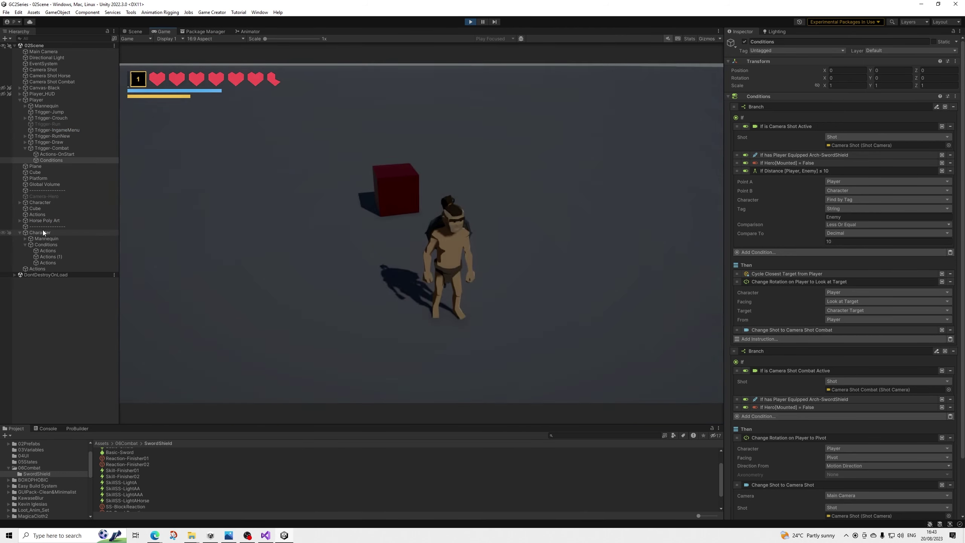
left_click(42, 233)
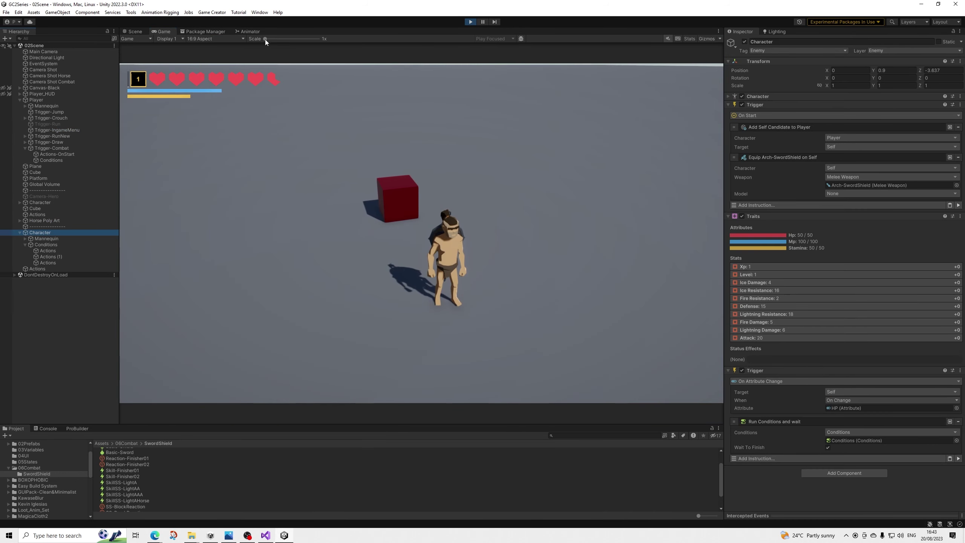
left_click(471, 22)
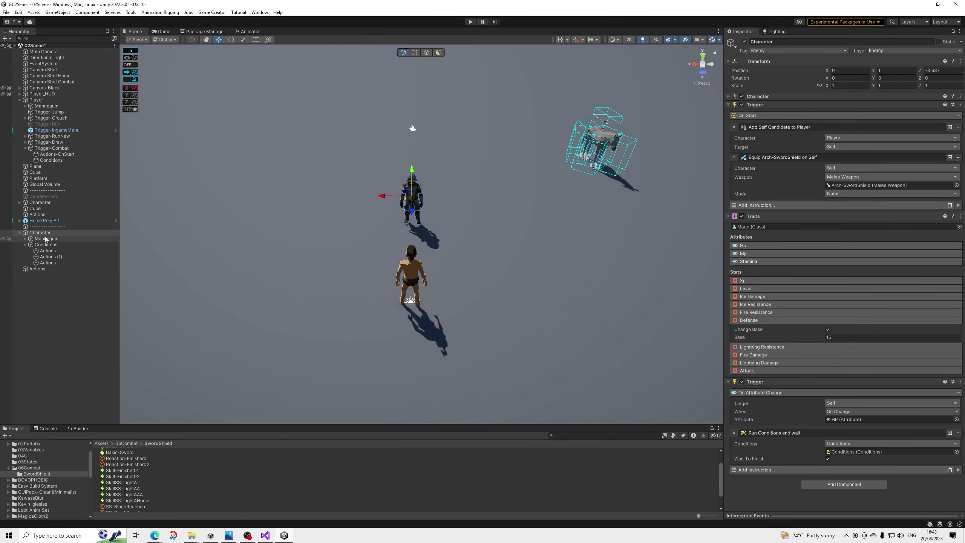
Duplicate the enemy Character twice and place one copy on each side of the original, the second at about X -2.28
left_click(42, 232)
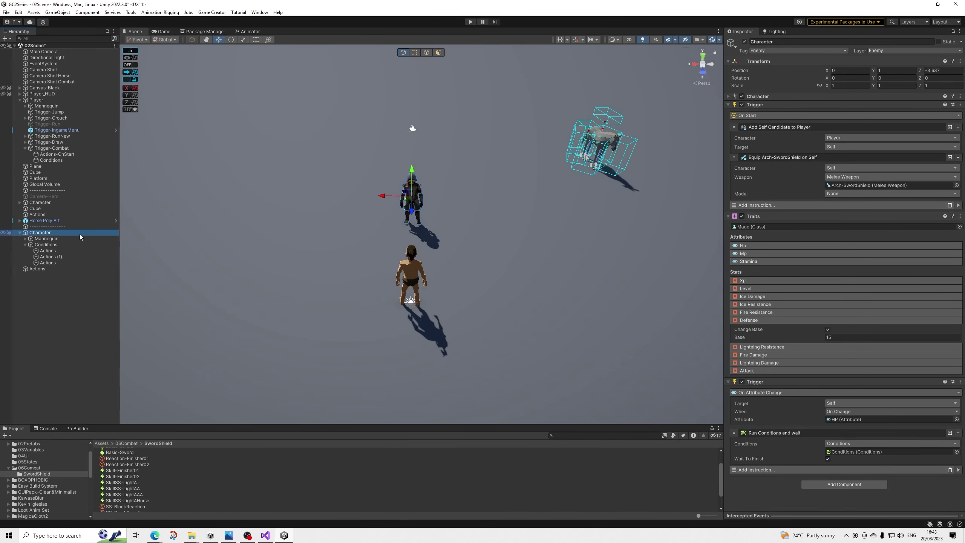
key("ctrl+d")
left_click_drag(384, 196, 452, 197)
key("ctrl+d")
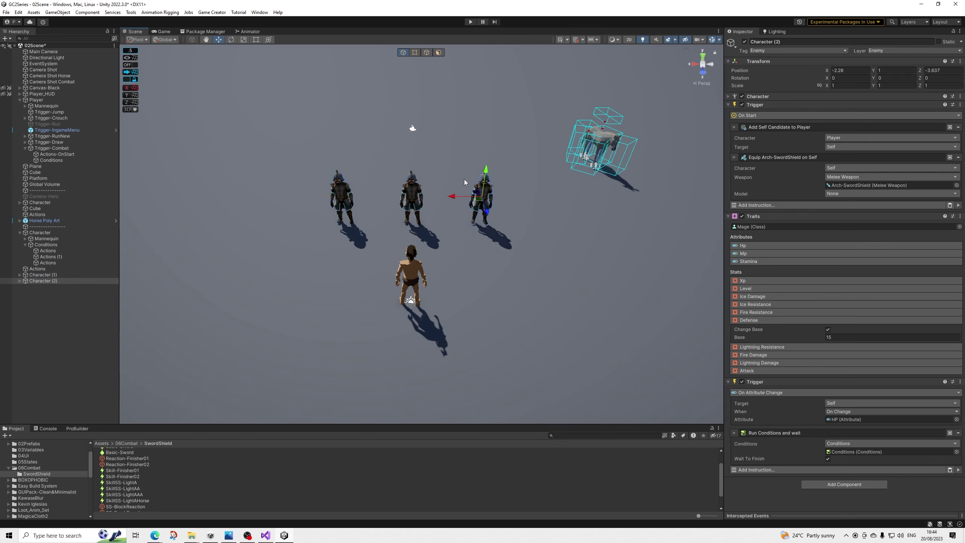
Play-test the scene with the duplicated enemies and stop the game
left_click(470, 23)
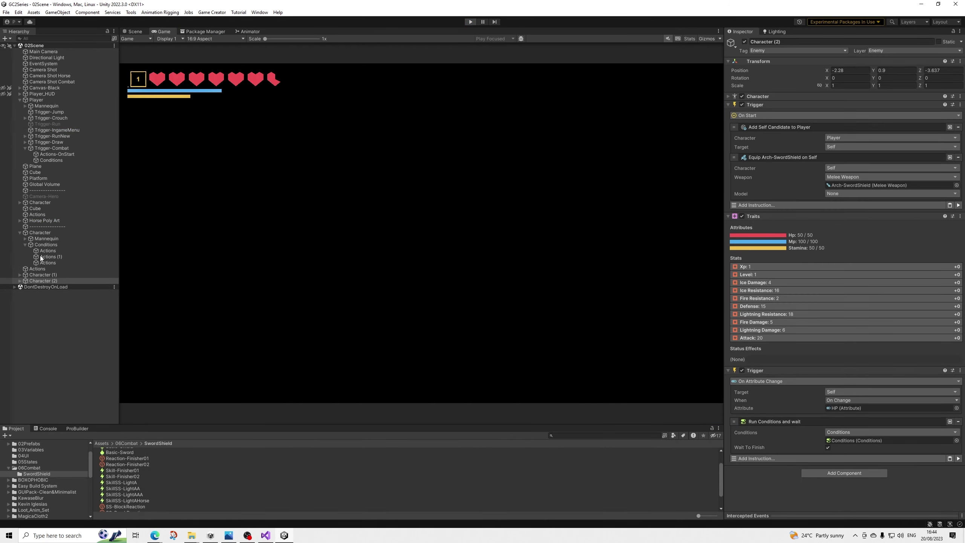
key("ctrl+p")
Delete the target, rotation, wait and Skill-Finisher01 instructions from the first branch of the original enemy's Conditions
left_click(41, 245)
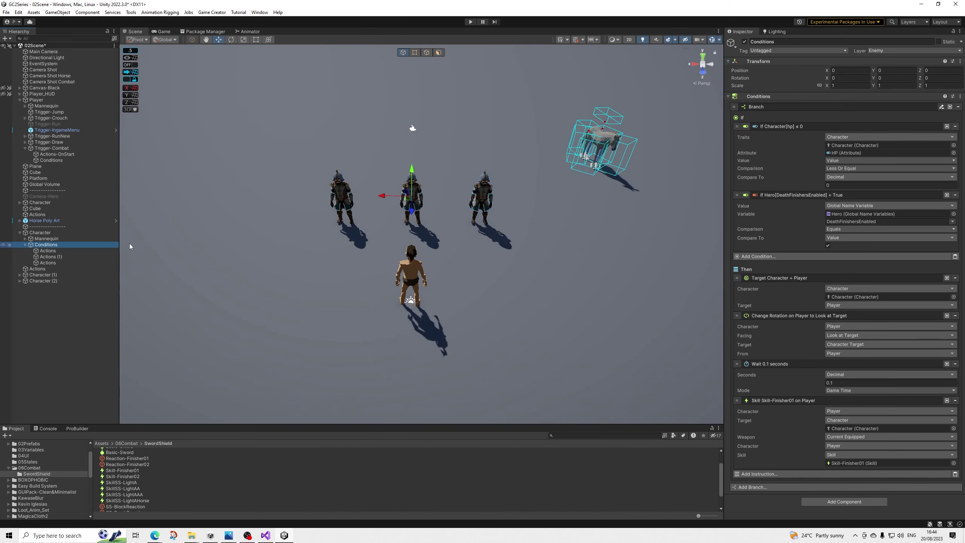
left_click(955, 278)
left_click(955, 278)
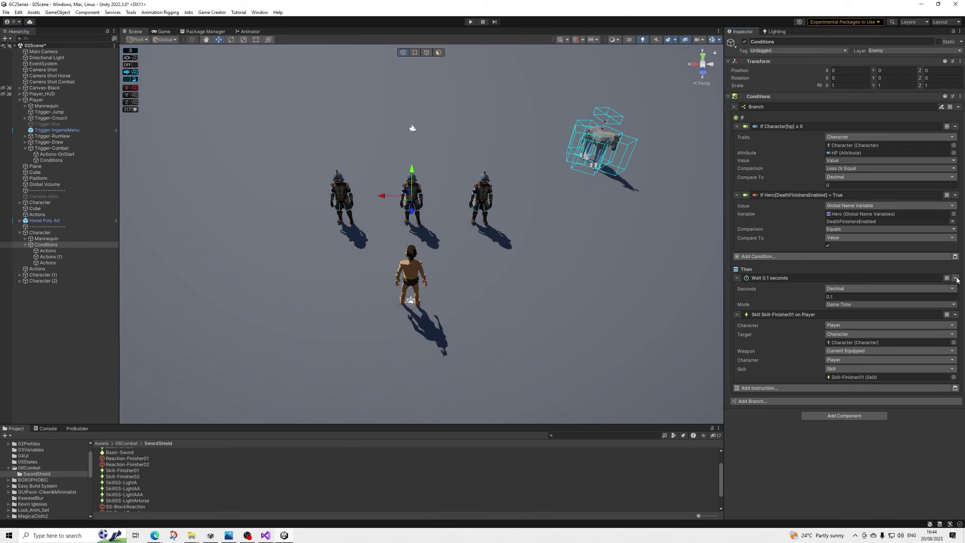
left_click(956, 278)
left_click(956, 278)
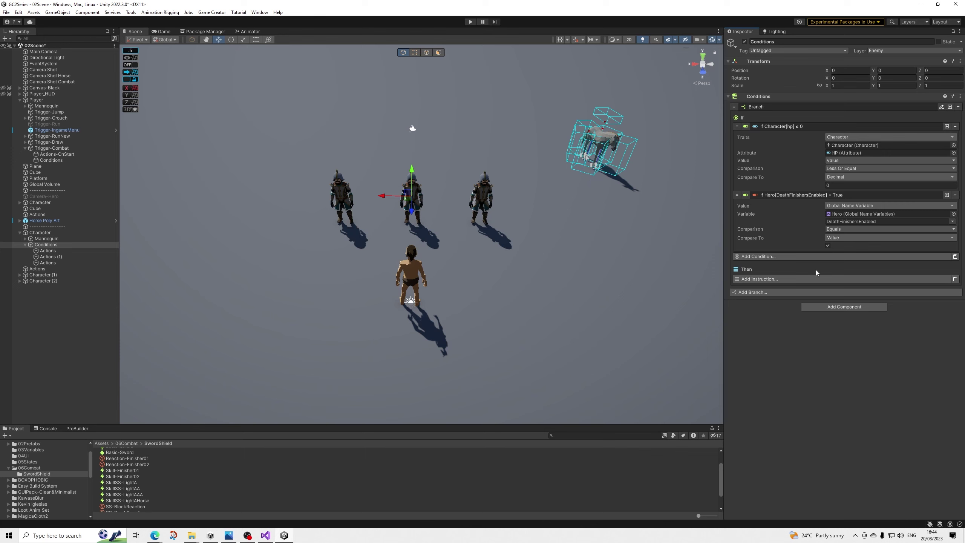
Add a Run Random Action instruction to the enemy's Conditions branch and give its Actions List four elements
left_click(786, 278)
type("random")
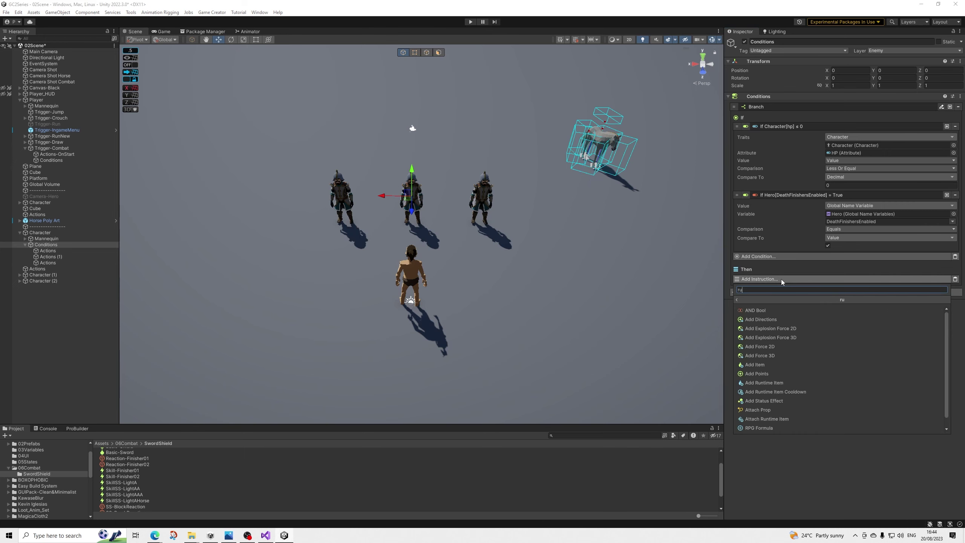
key("Down")
key("Down")
key("Return")
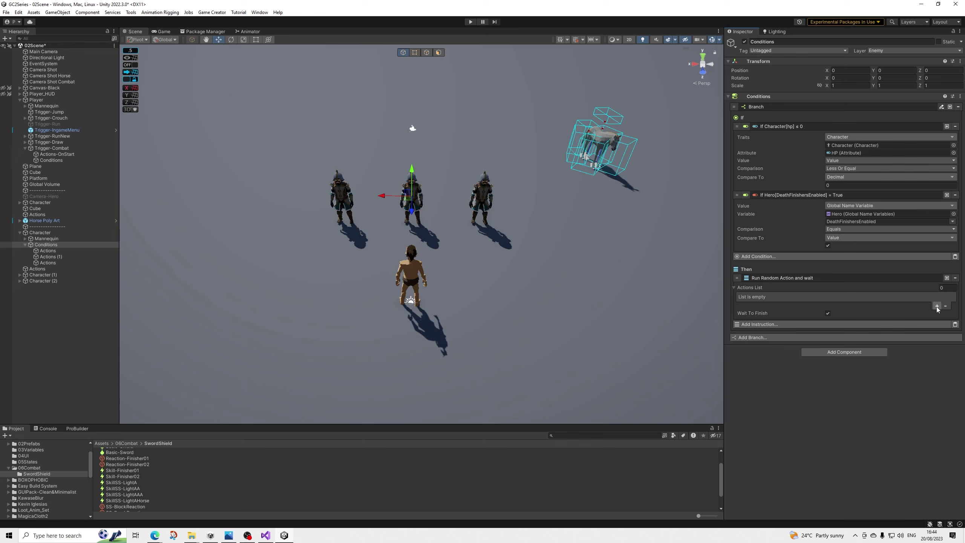
key("Return")
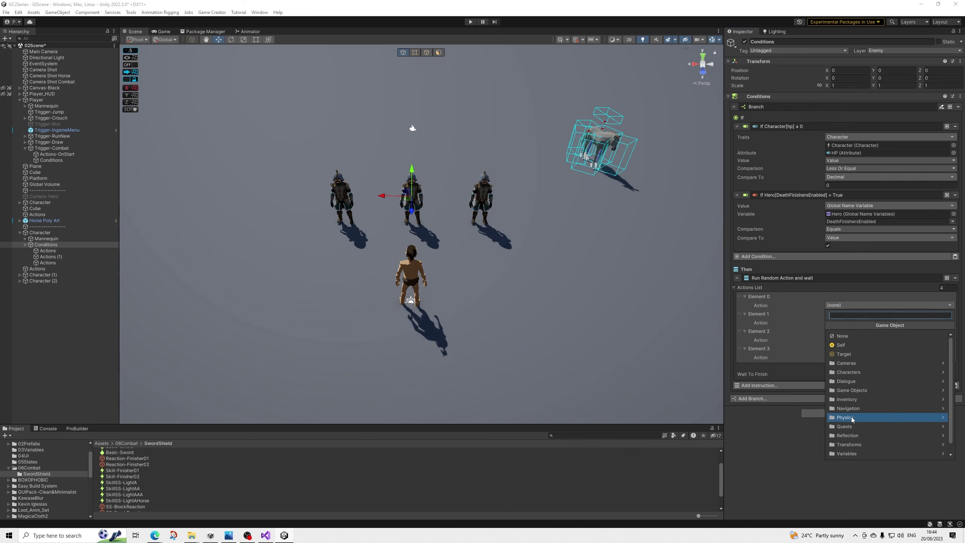
Set the action type of Elements 0 to 3 in the random Actions List to Actions
left_click(854, 418)
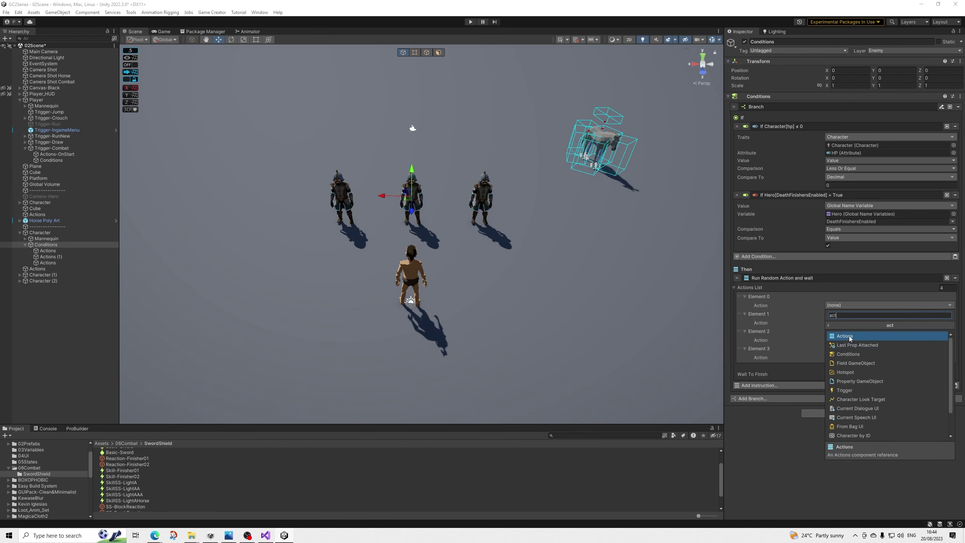
left_click(850, 336)
left_click(837, 330)
left_click(847, 442)
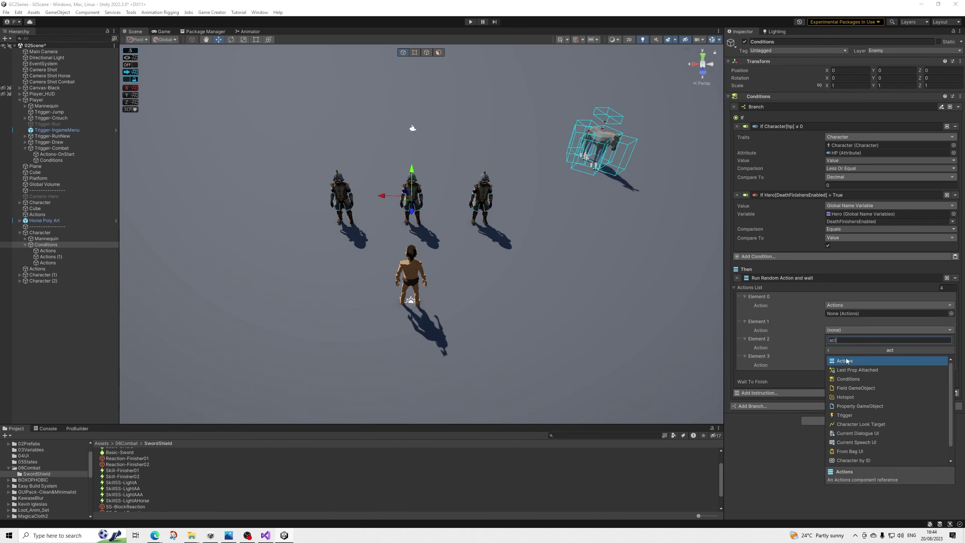
left_click(841, 356)
left_click(842, 356)
left_click(848, 468)
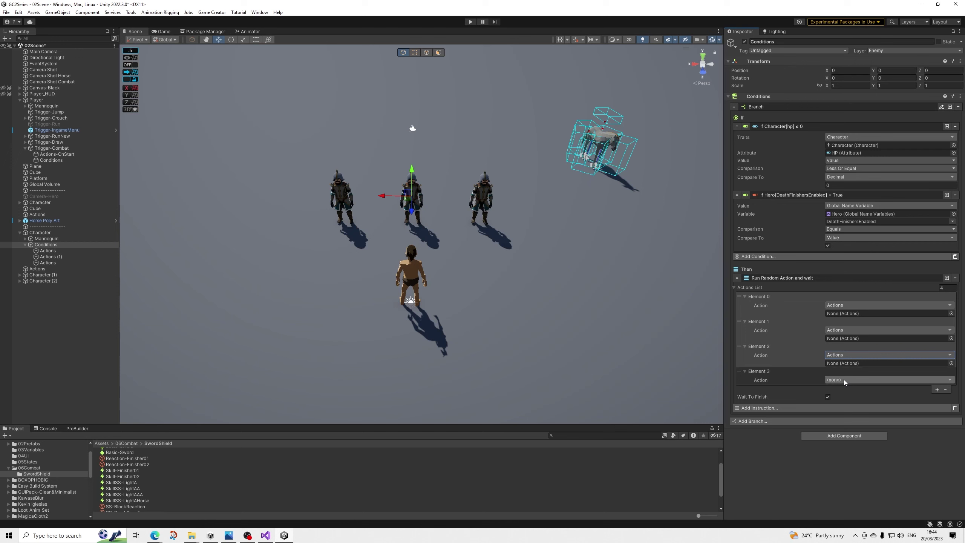
left_click(840, 380)
left_click(841, 373)
left_click(843, 255)
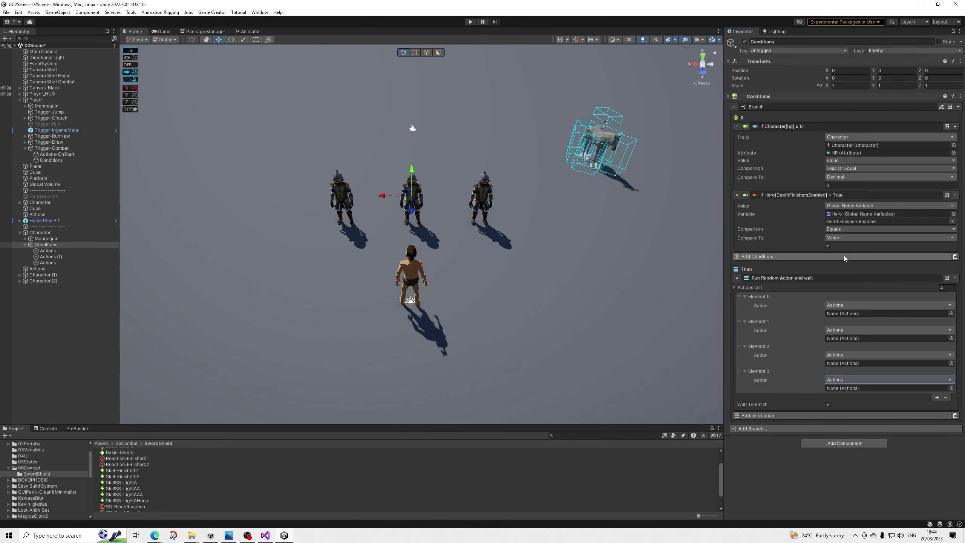
Assign the enemy's three Actions objects, in hierarchy order, to Elements 0, 1 and 2 of the random Actions List
left_click_drag(50, 250, 852, 314)
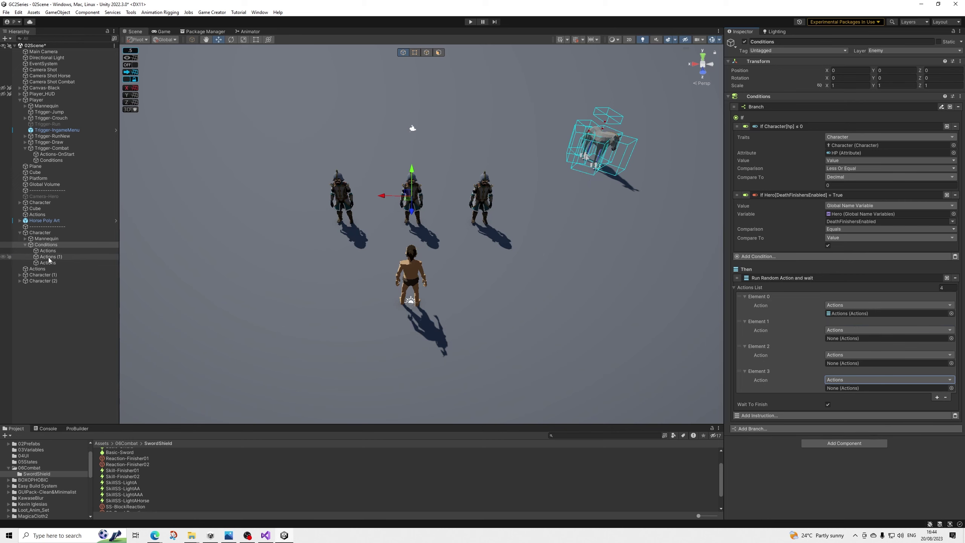
left_click_drag(49, 257, 851, 338)
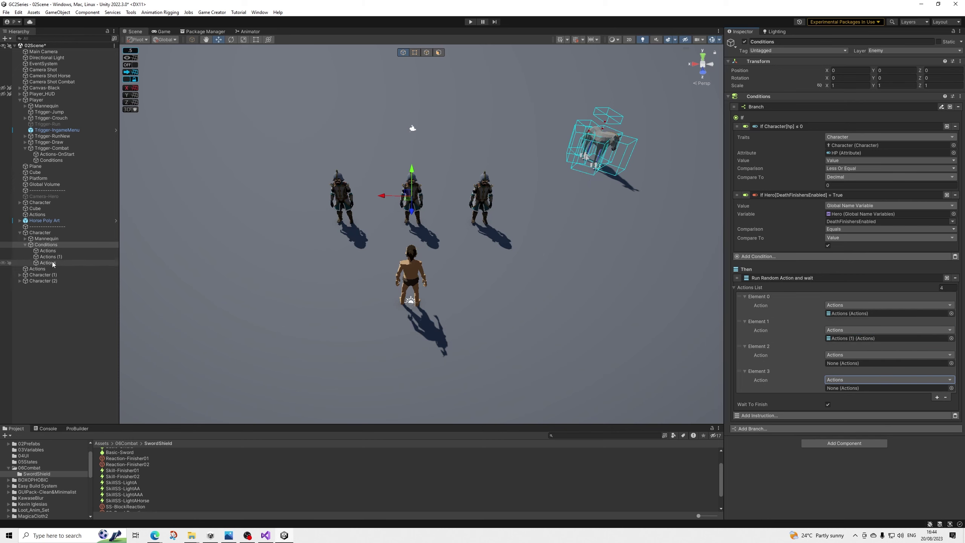
left_click_drag(52, 261, 851, 363)
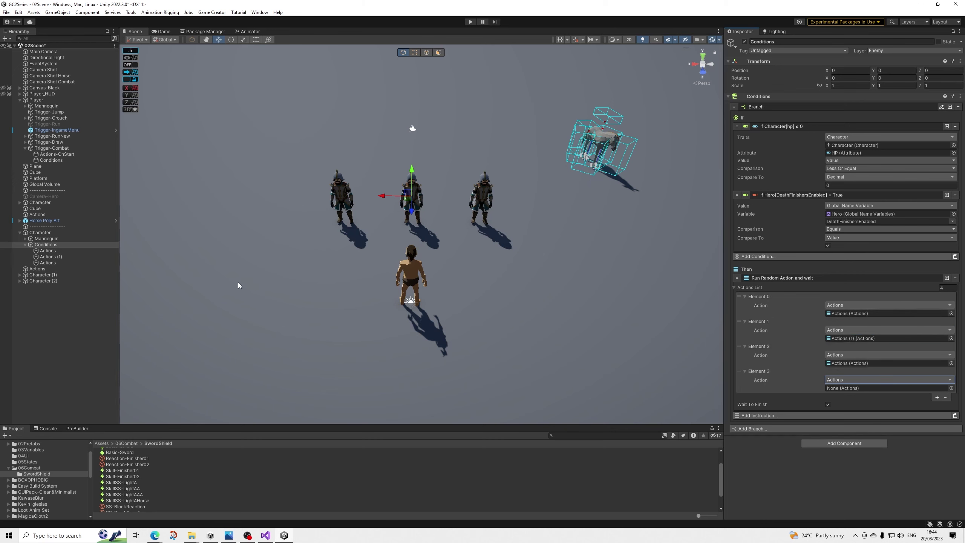
Duplicate the enemy's third Actions object and assign the copy to Element 3 of the random Actions List
left_click(52, 263)
key("ctrl+d")
left_click(49, 245)
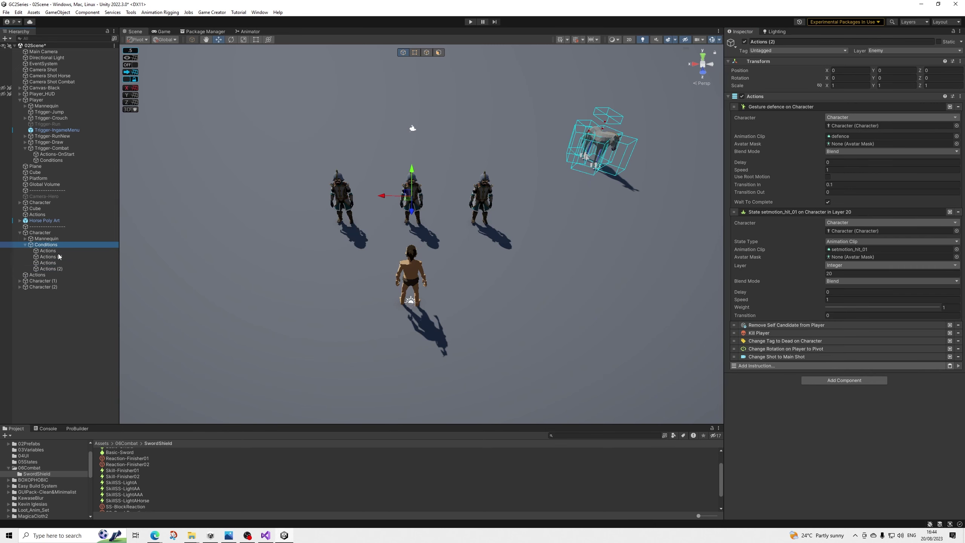
left_click_drag(53, 268, 849, 387)
Copy the HP condition into the enemy Conditions' second branch and assign the enemy Character to it
left_click(778, 428)
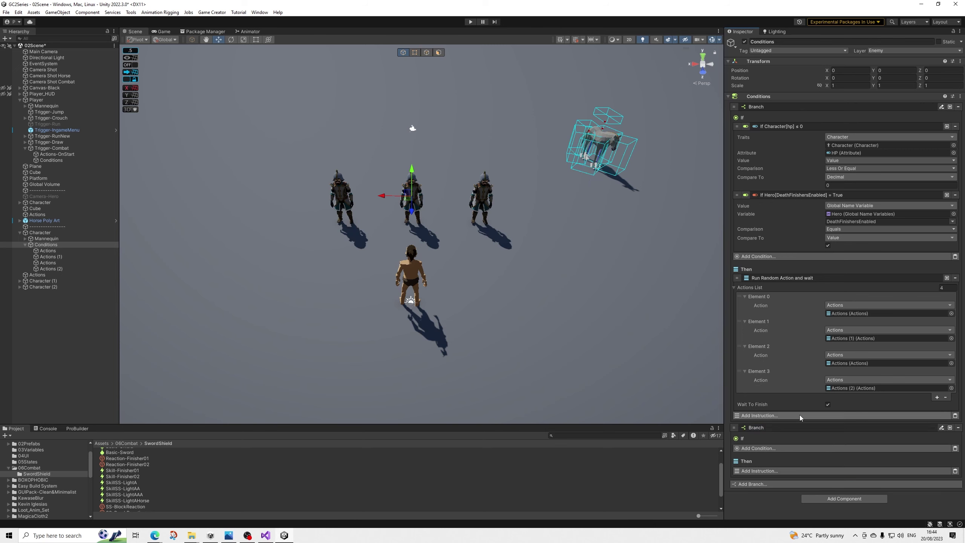
right_click(771, 126)
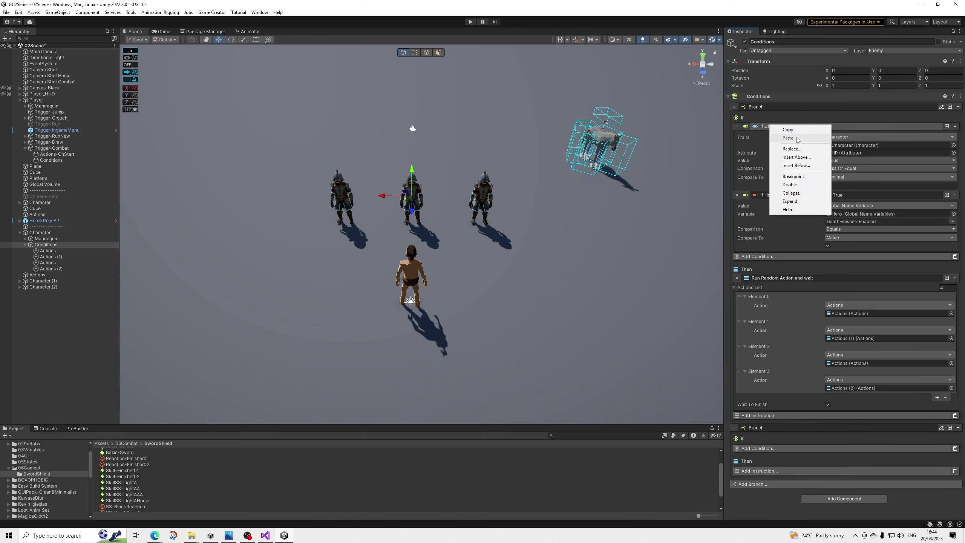
left_click(788, 130)
left_click(954, 448)
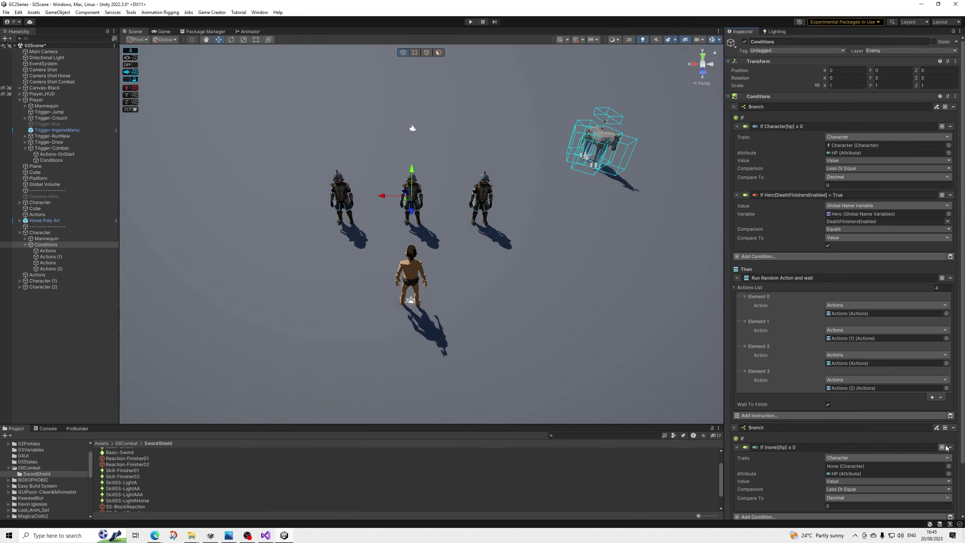
scroll(958, 452, "down", 1)
left_click_drag(40, 232, 865, 447)
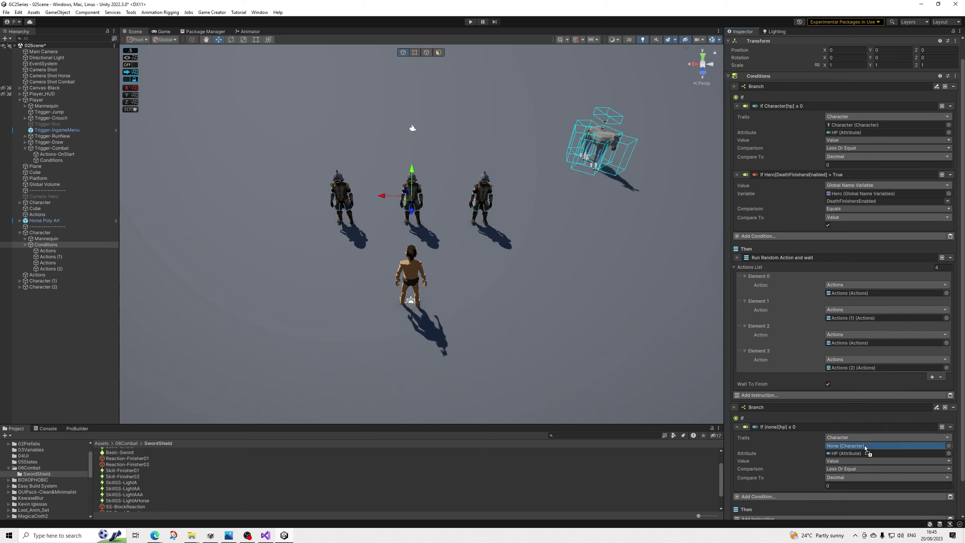
Copy the DeathFinishersEnabled condition into the second branch and set its comparison value to False
right_click(781, 173)
left_click(815, 229)
scroll(843, 400, "down", 1)
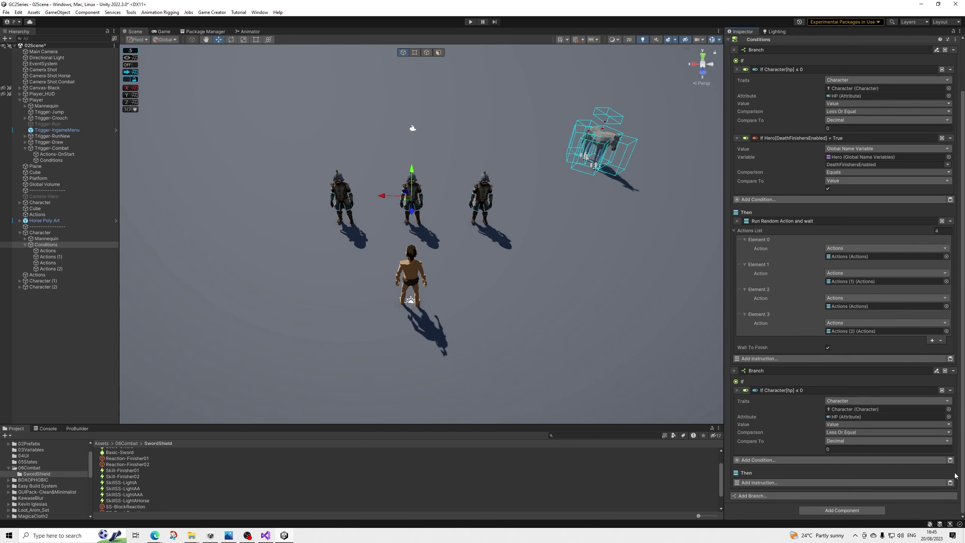
left_click(951, 460)
scroll(874, 444, "down", 2)
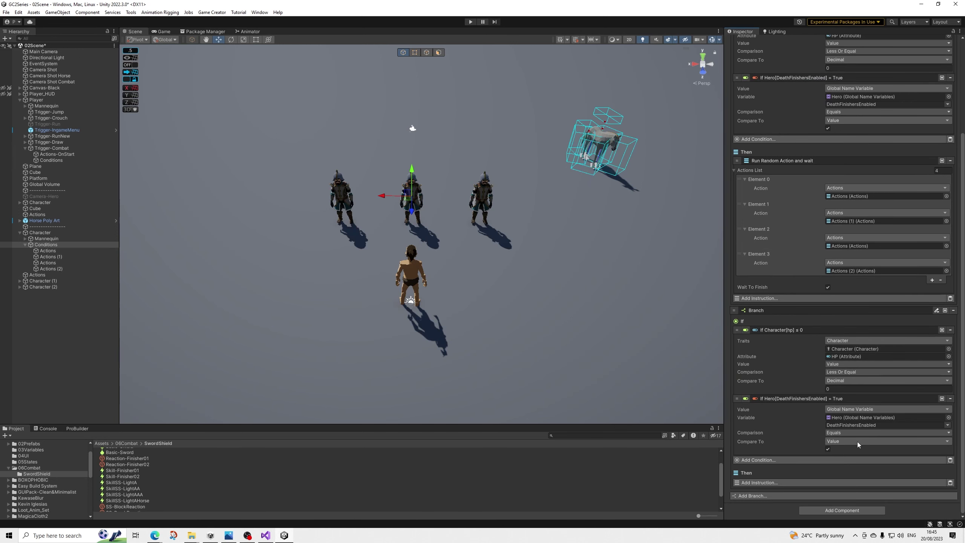
left_click(828, 449)
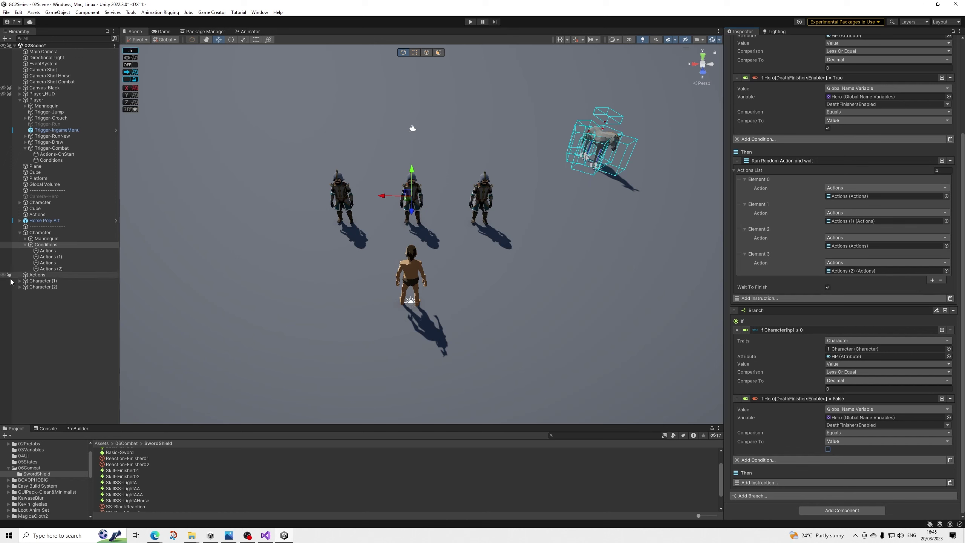
left_click(758, 482)
type("run")
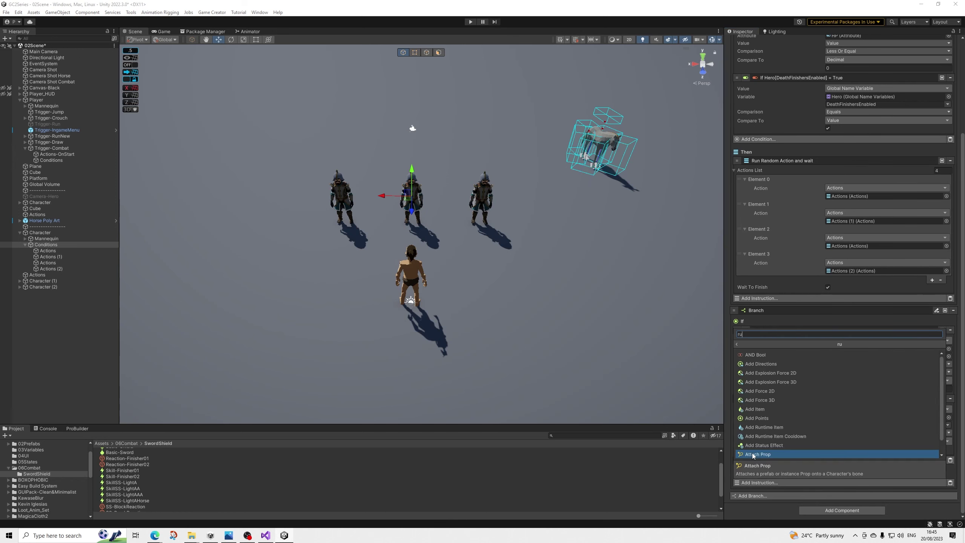
left_click(752, 454)
key("ctrl+v")
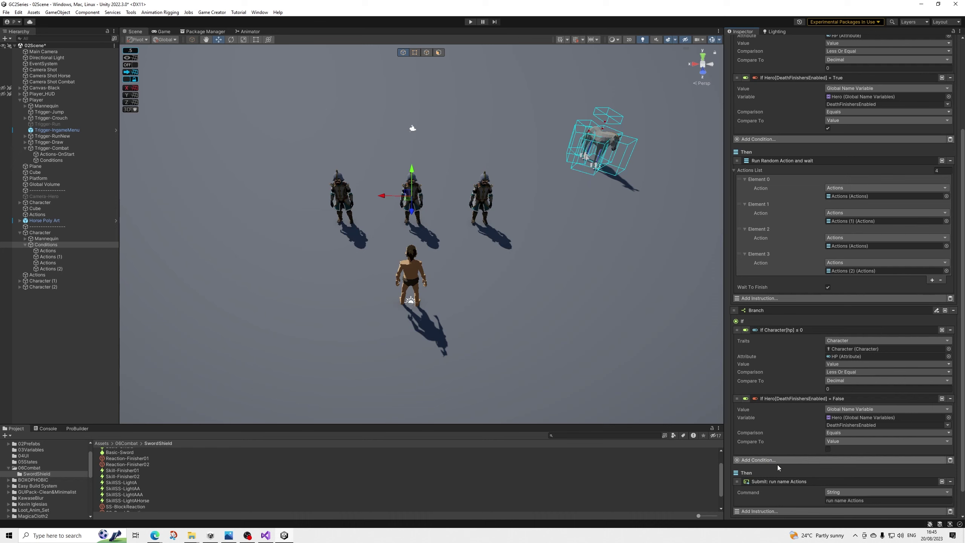
left_click(950, 481)
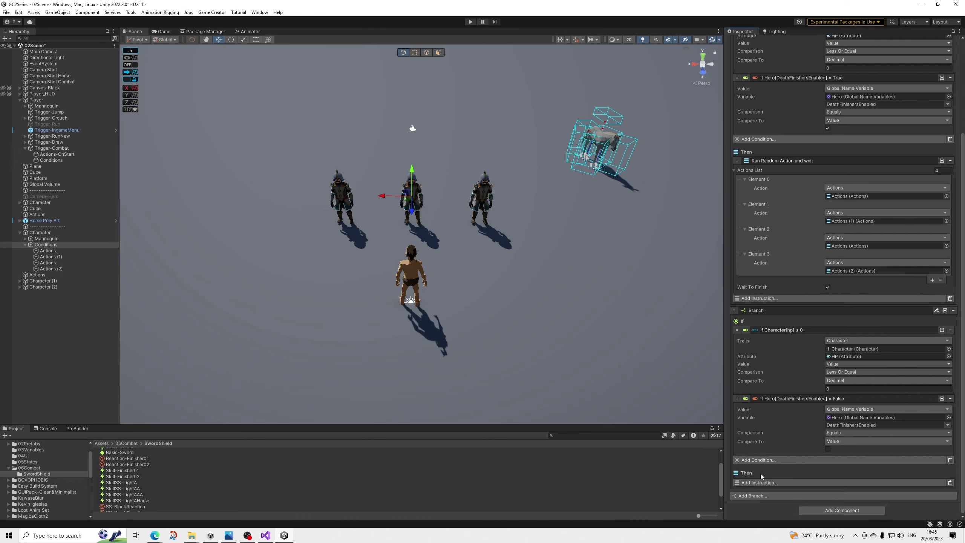
Add a Run Actions instruction to the second branch and assign the enemy's third Actions object to it
left_click(758, 482)
type("run")
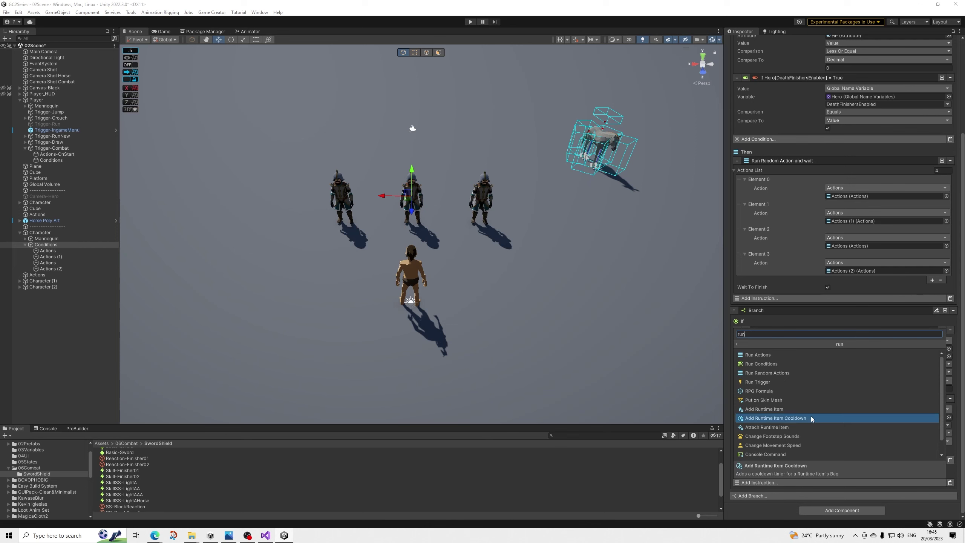
left_click(769, 358)
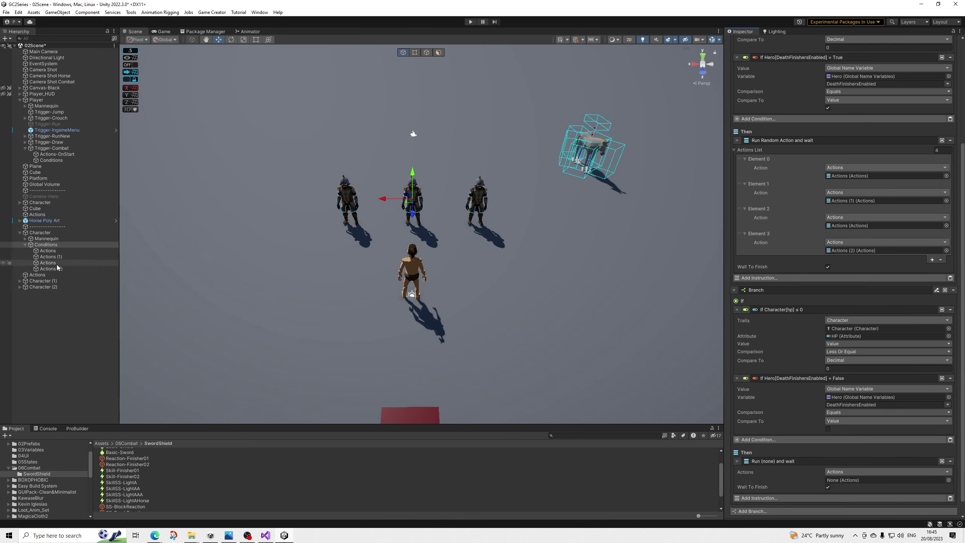
left_click_drag(48, 263, 844, 483)
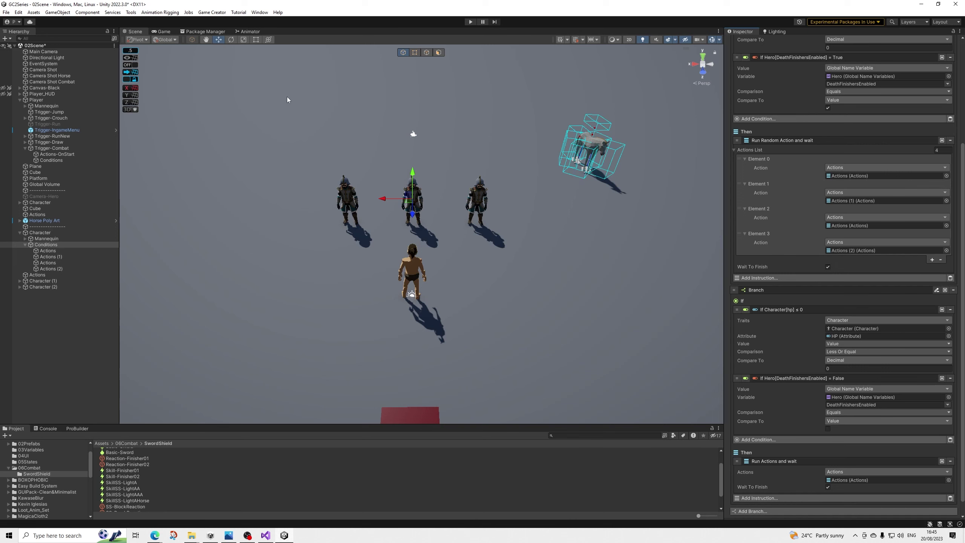
Play-test the combat scene and check the Kill instruction in the enemy's third Actions object, ending the play-test
left_click(470, 21)
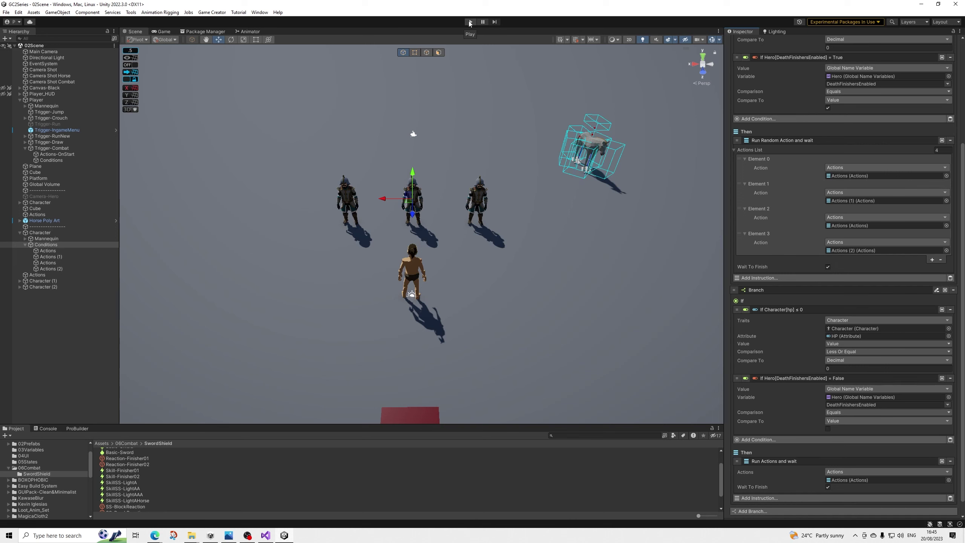
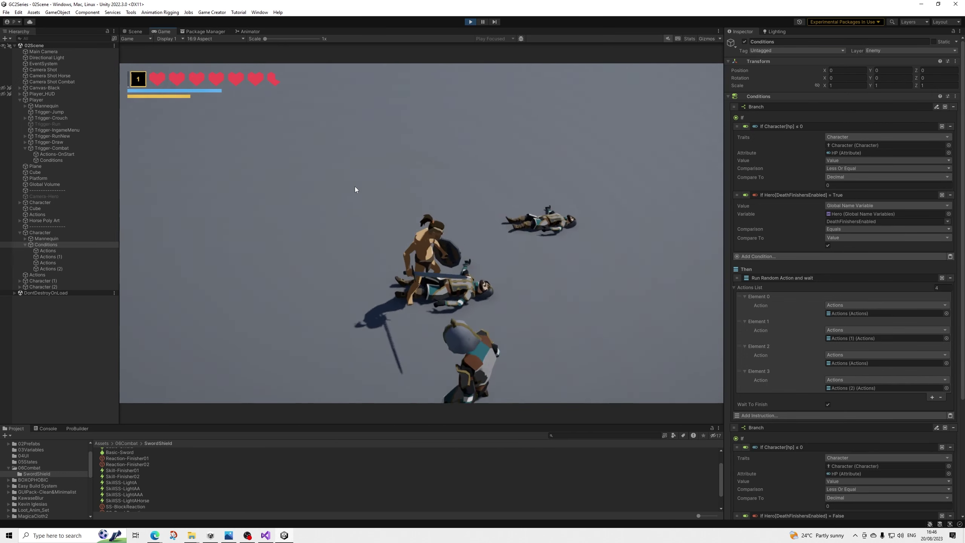
left_click(48, 263)
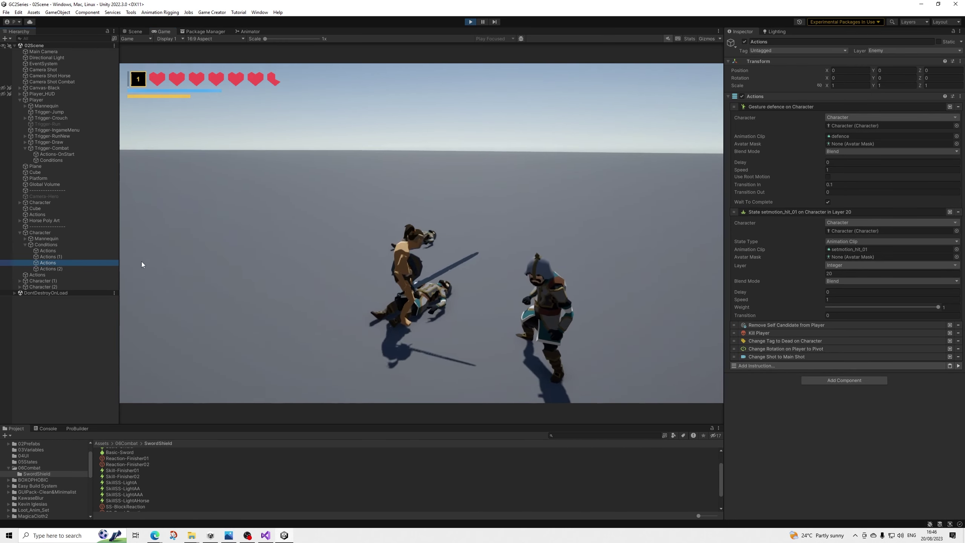
left_click(66, 269)
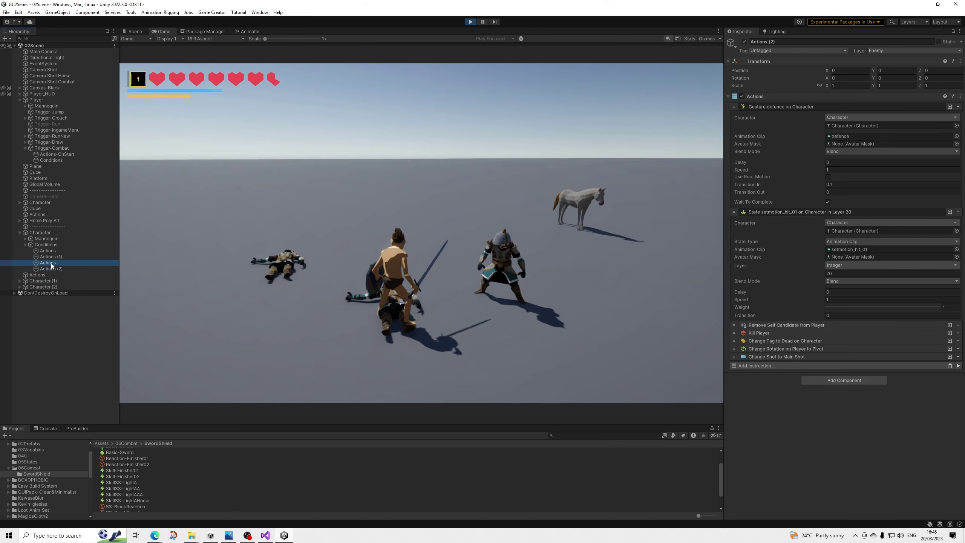
left_click(57, 262)
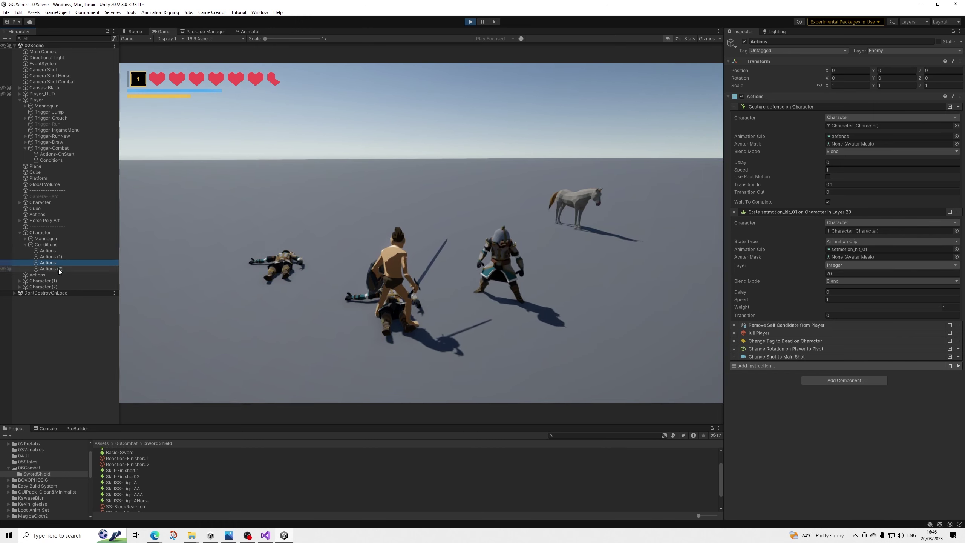
left_click(766, 333)
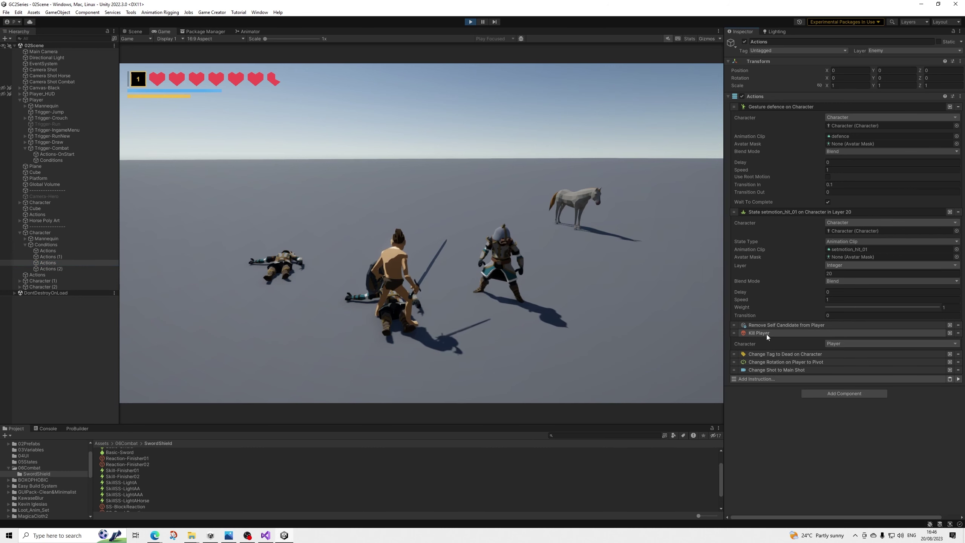
left_click(471, 21)
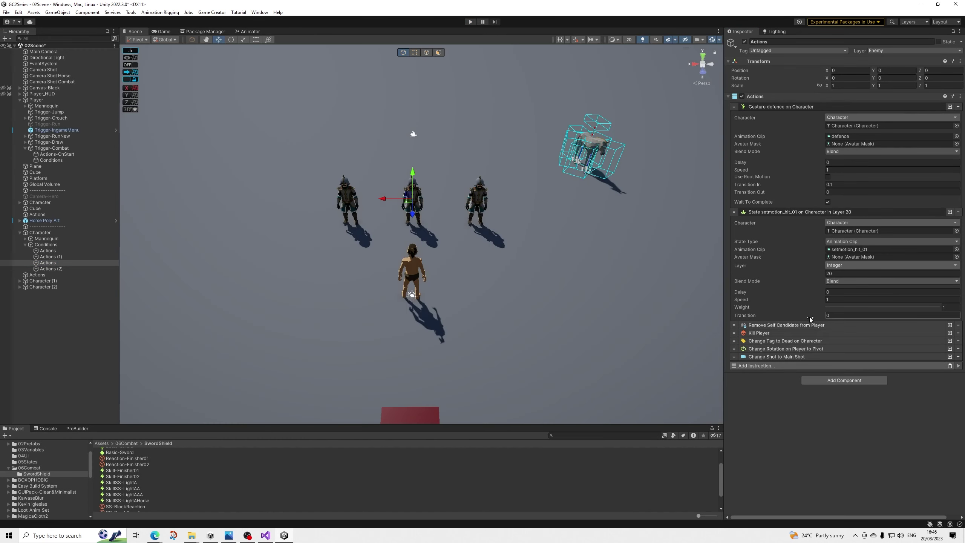
left_click(837, 343)
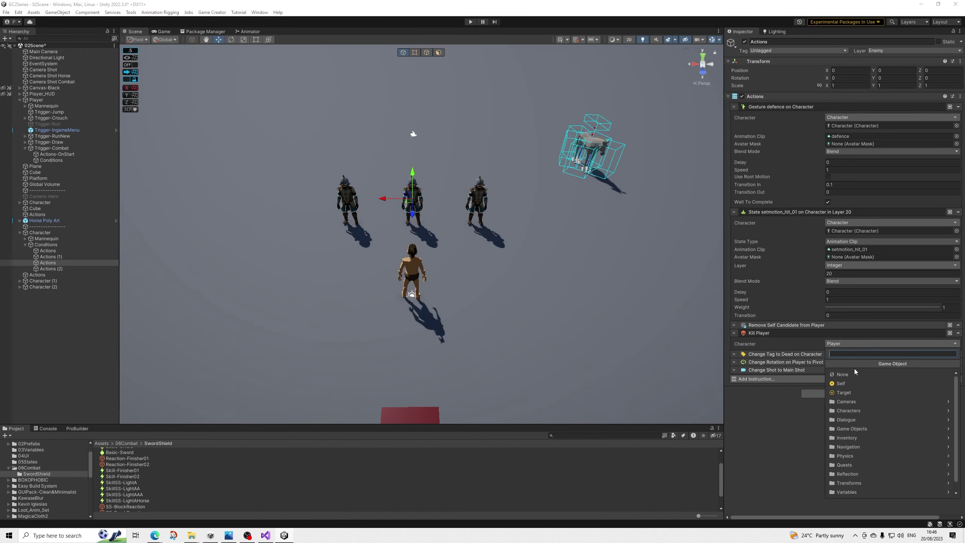
left_click(852, 381)
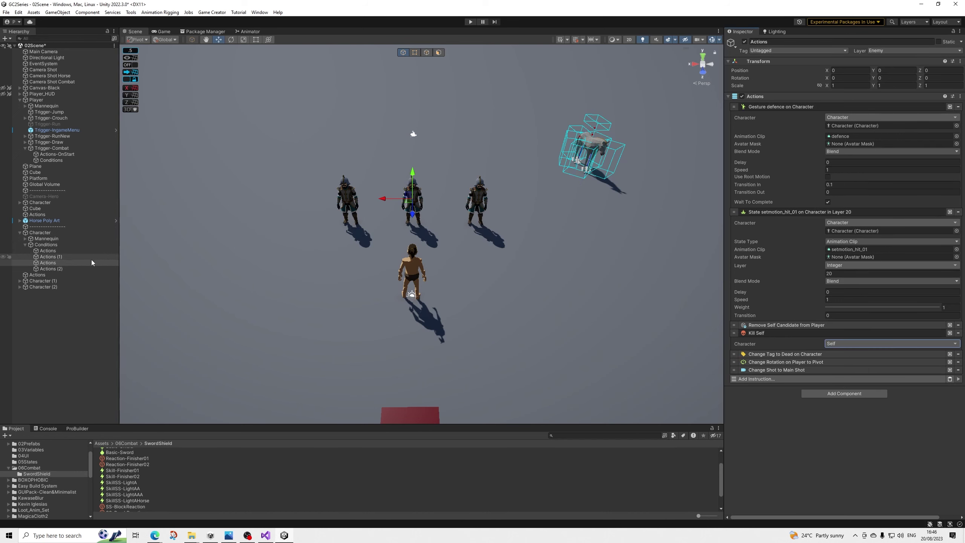
left_click(52, 268)
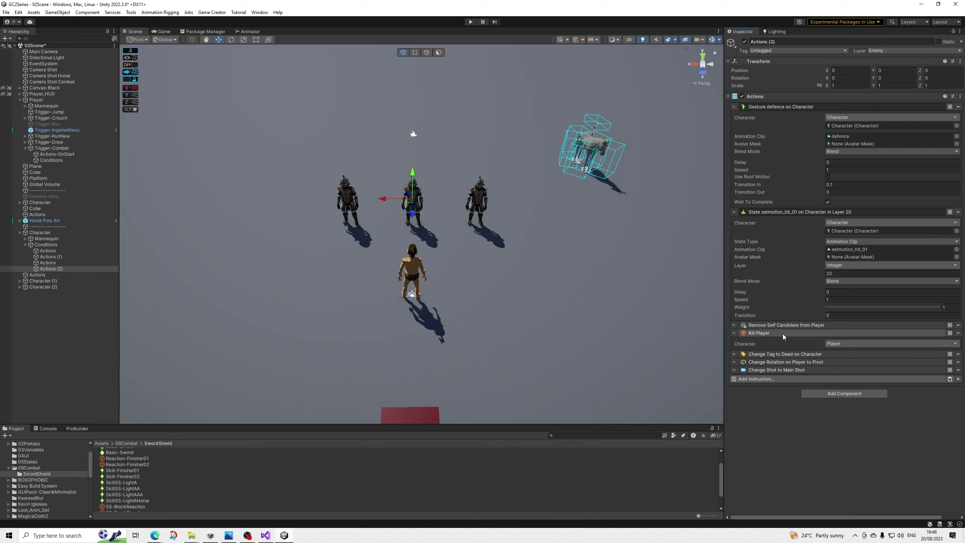
Set the Kill instruction in the enemy's third Actions object to target the enemy Character
left_click(47, 262)
left_click(840, 343)
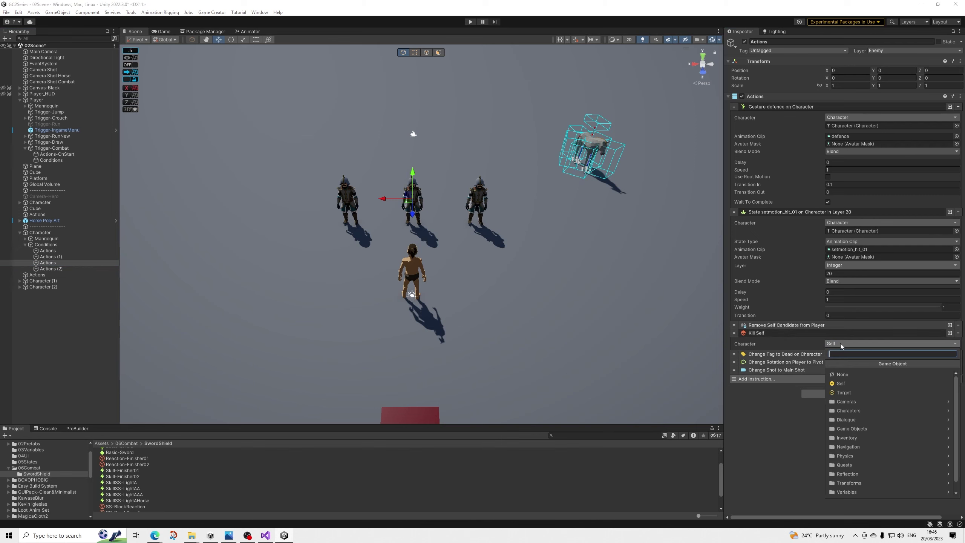
left_click(848, 410)
left_click(852, 374)
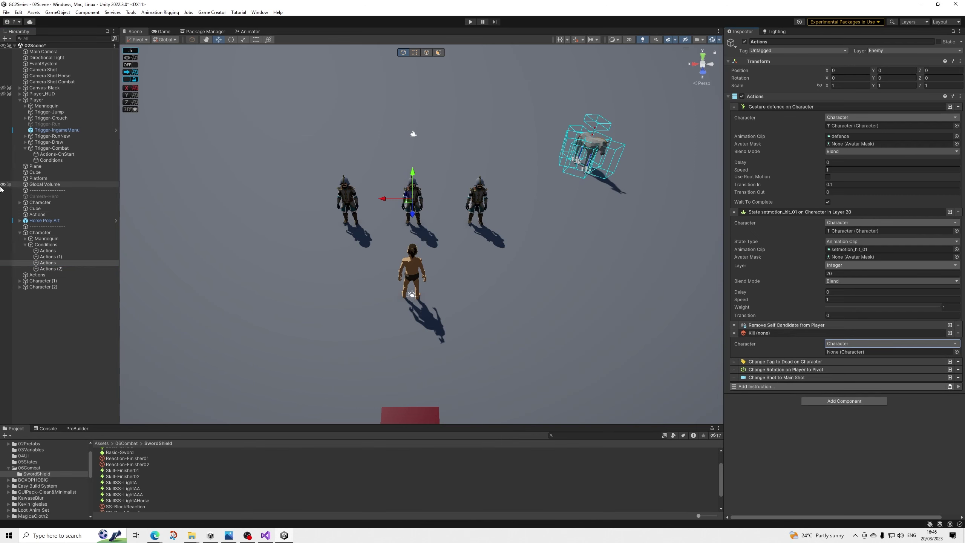
left_click_drag(40, 232, 843, 354)
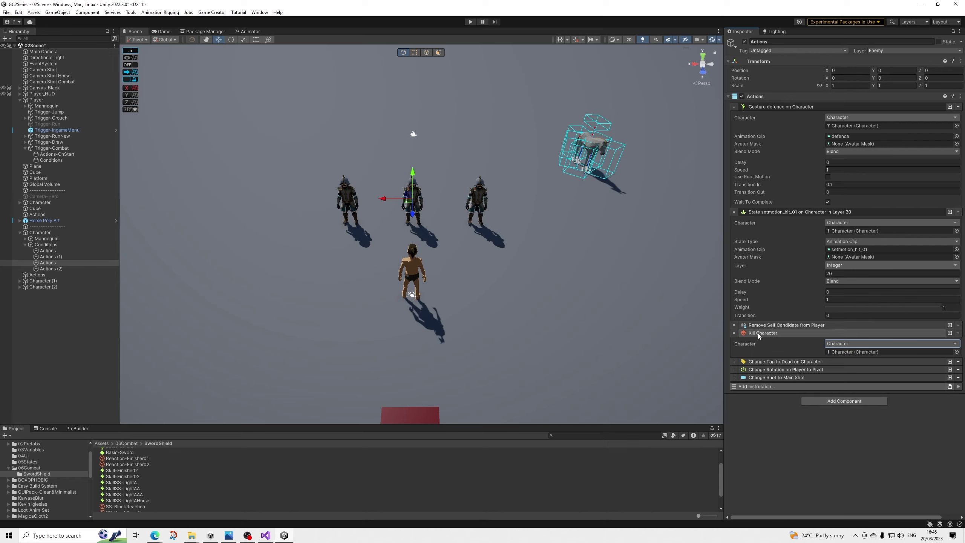
Set the Kill instruction in Actions (2) to target the enemy Character instead of the Player
left_click(51, 268)
left_click(781, 332)
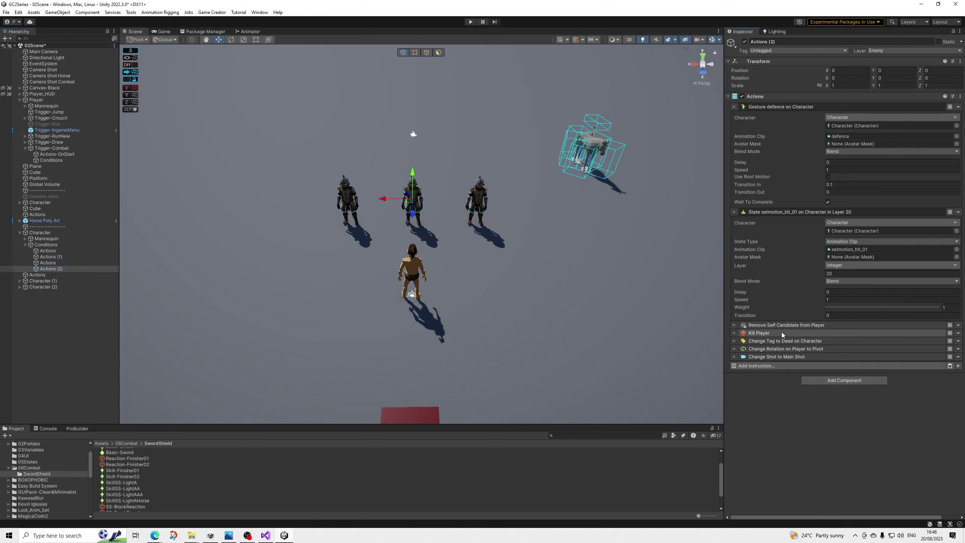
left_click(783, 333)
left_click(848, 343)
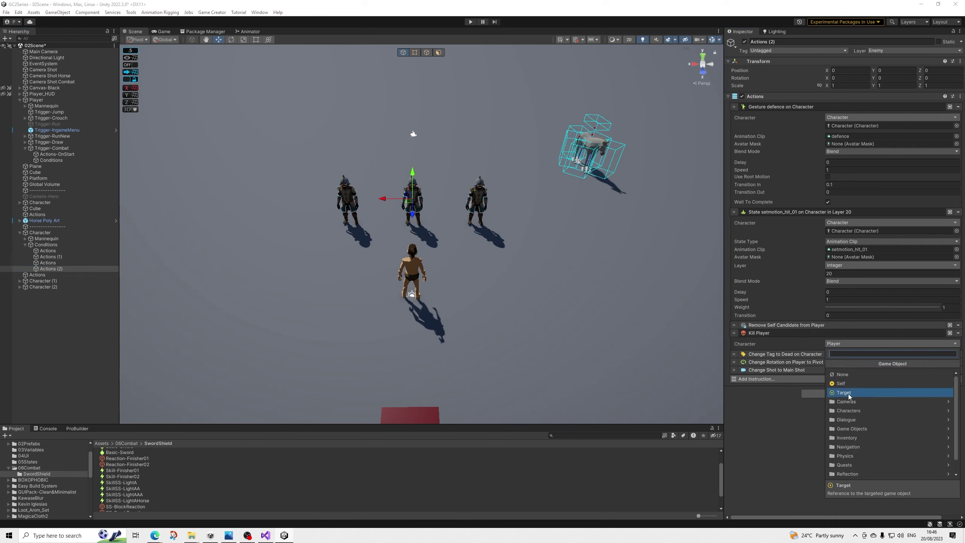
left_click(845, 375)
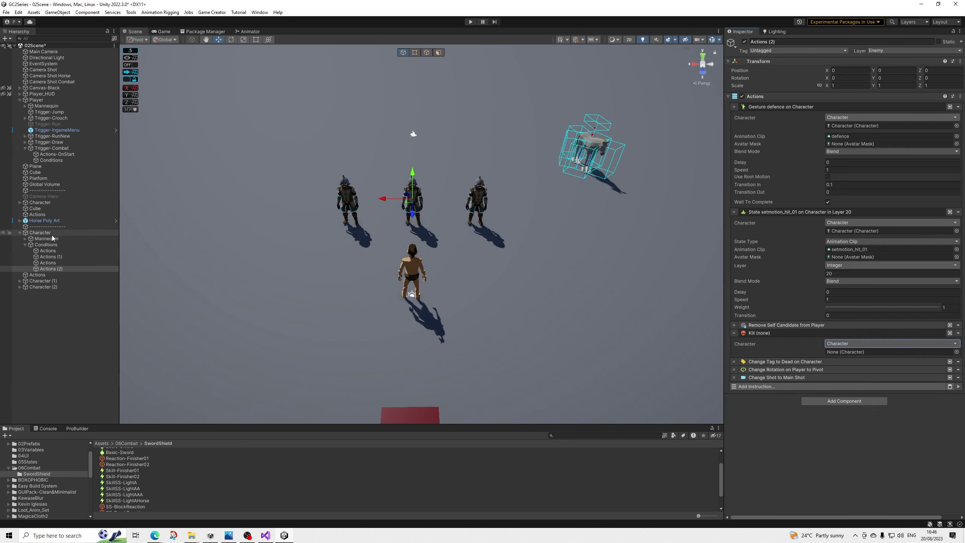
left_click_drag(39, 233, 856, 351)
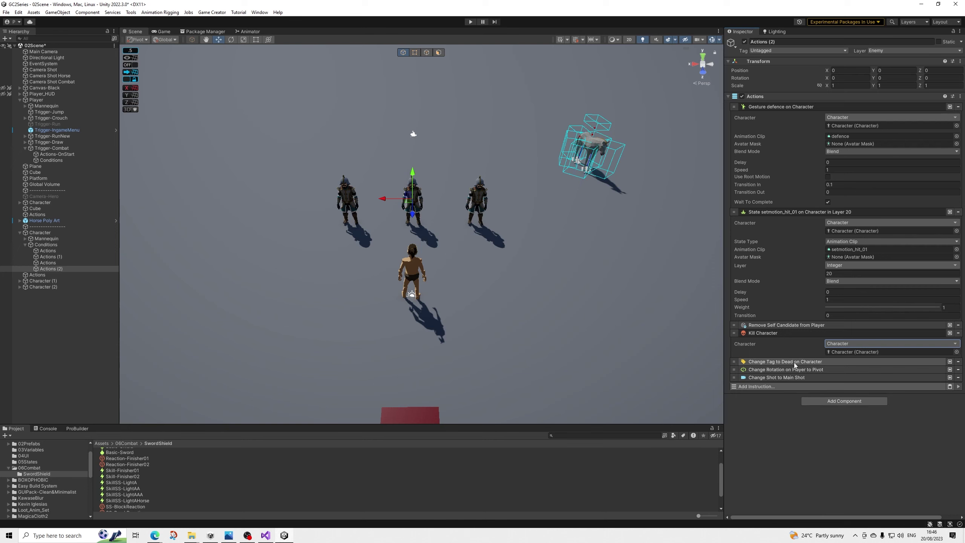
left_click(799, 369)
left_click(801, 368)
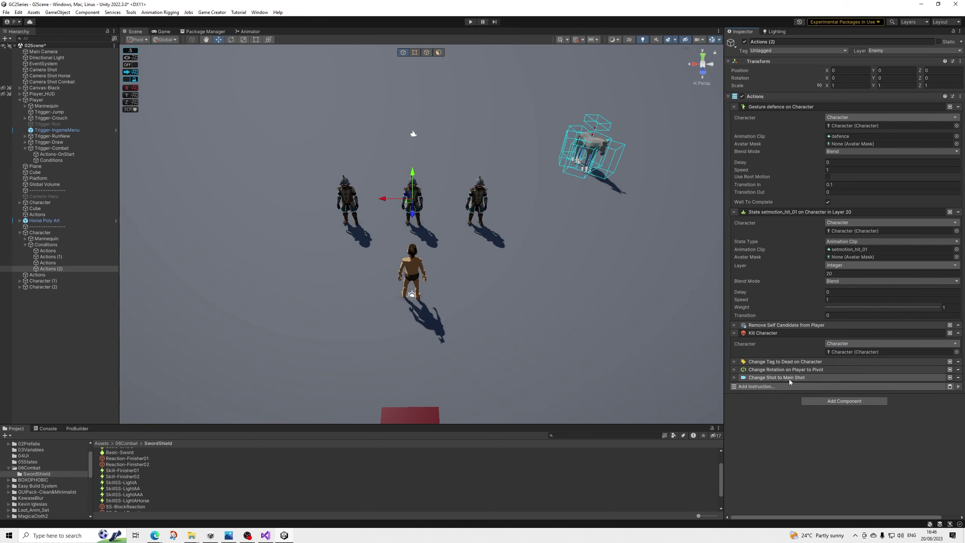
left_click(802, 360)
left_click(803, 360)
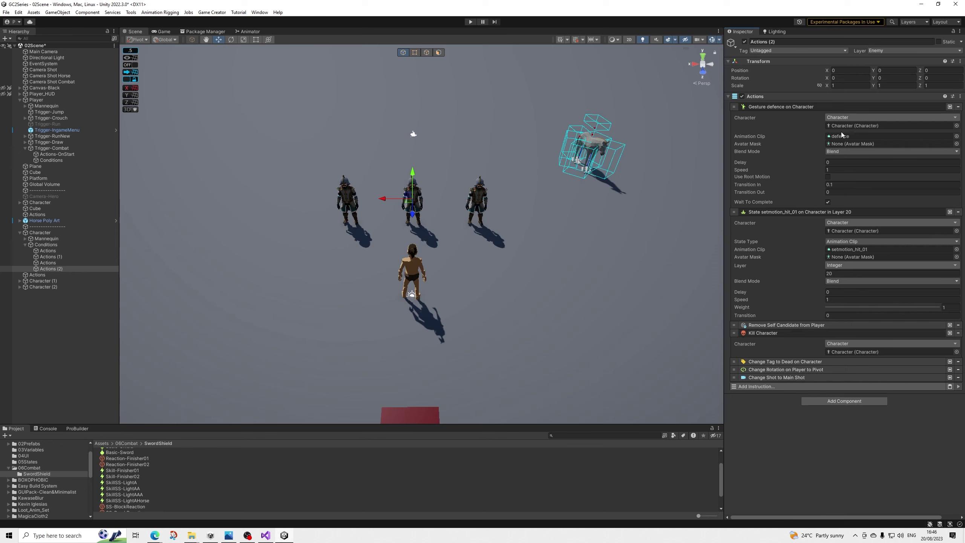
Enable Use Root Motion on the defence Gesture in both Actions (2) and the enemy's third Actions object
left_click(828, 177)
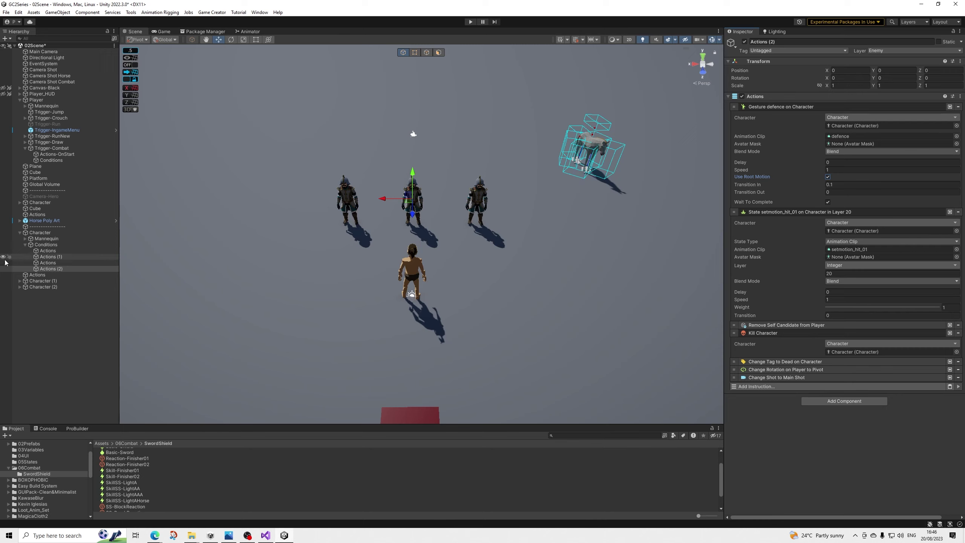
left_click(48, 262)
left_click(828, 177)
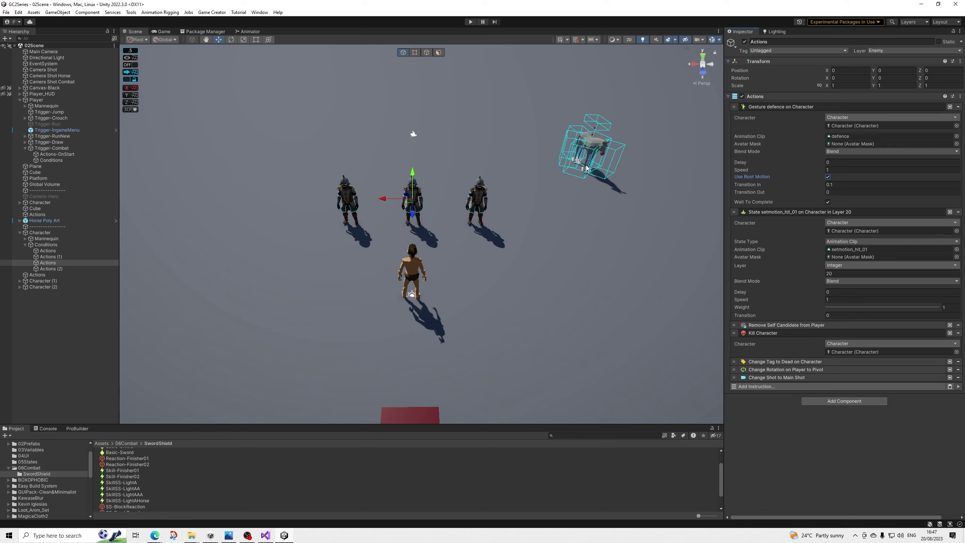
left_click(48, 263)
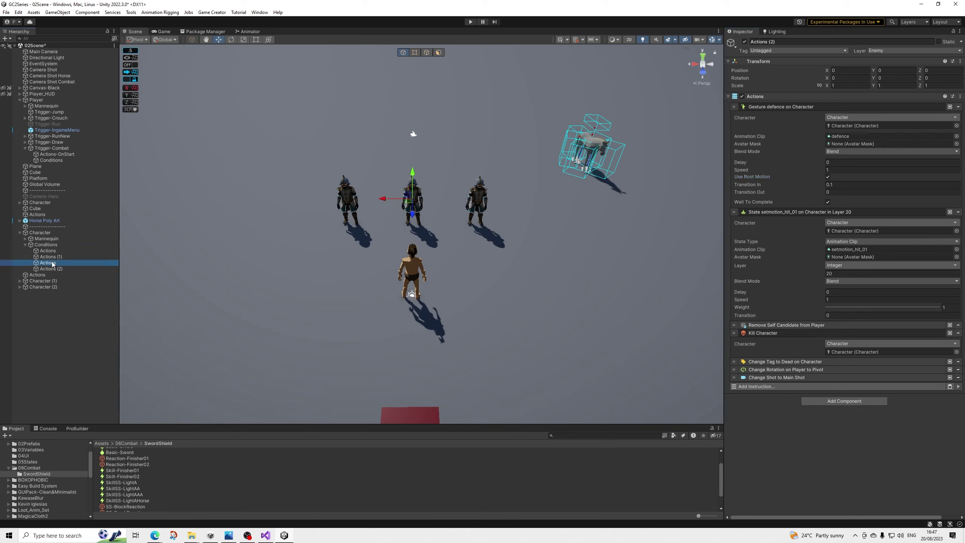
Replace the Gesture's animation clip in the enemy's third Actions object with dead_05
left_click(851, 137)
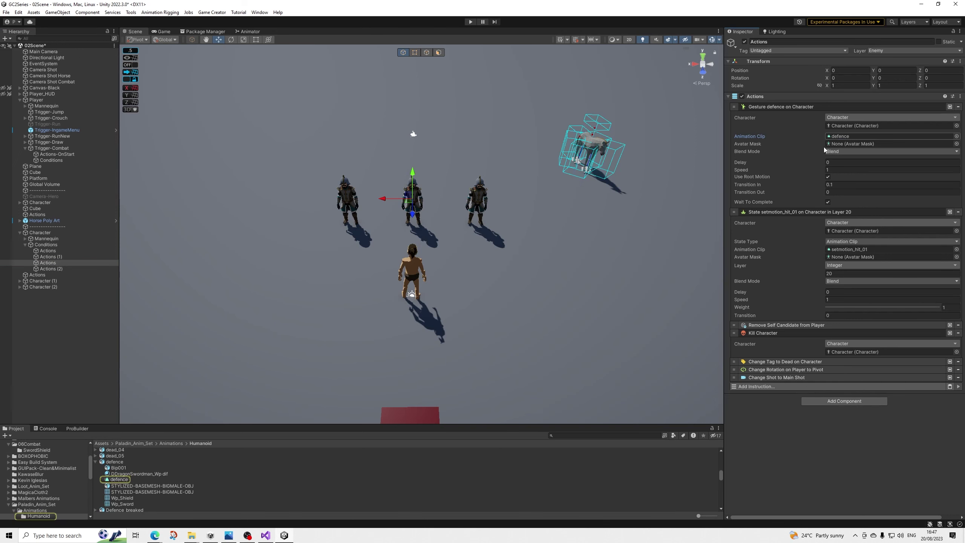
left_click(96, 462)
left_click(96, 455)
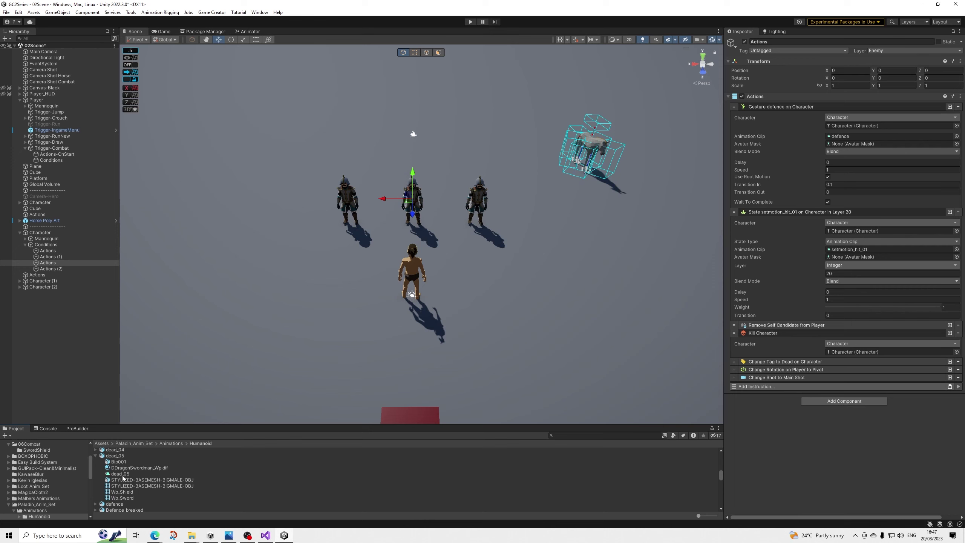
left_click_drag(120, 474, 862, 137)
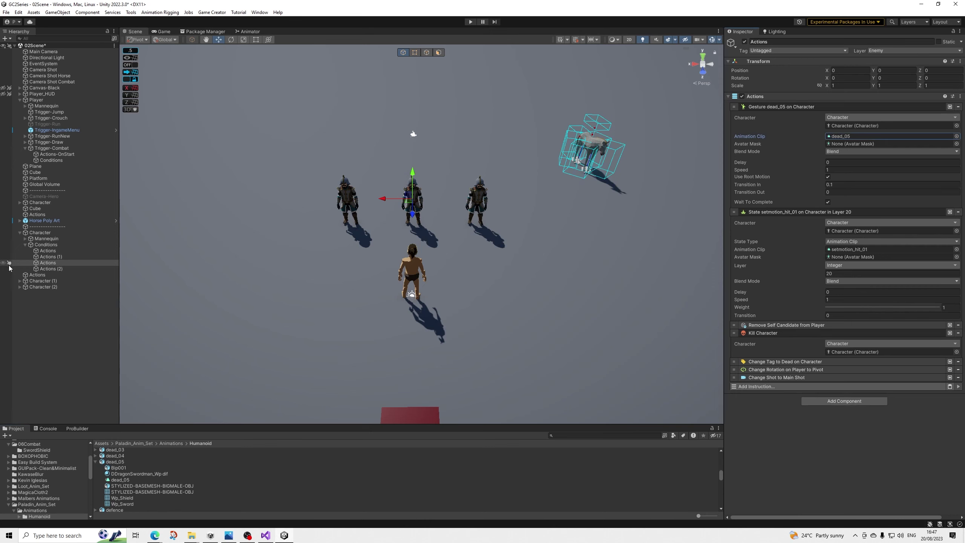
Assign dead_05 as the Gesture's animation clip in Actions (2)
left_click(52, 269)
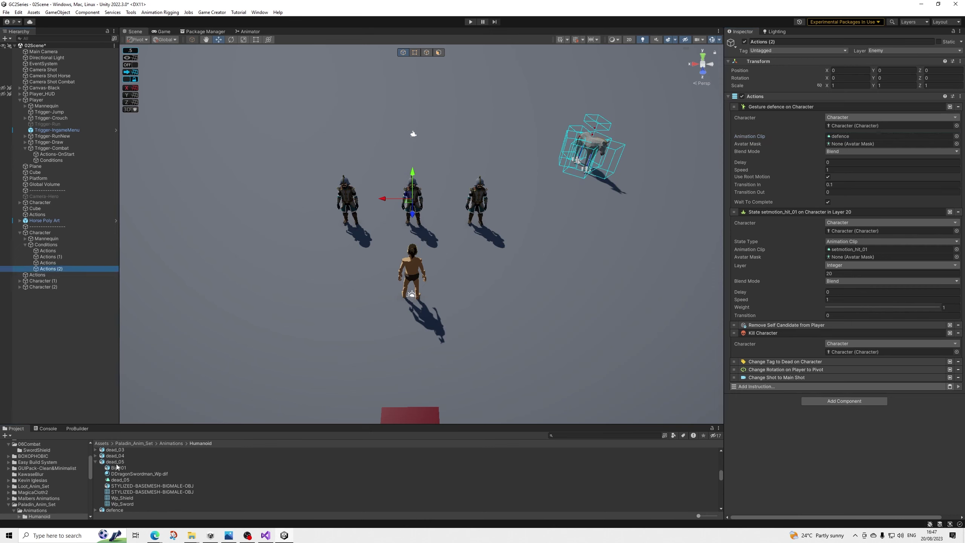
left_click_drag(121, 481, 818, 338)
left_click_drag(903, 129, 861, 136)
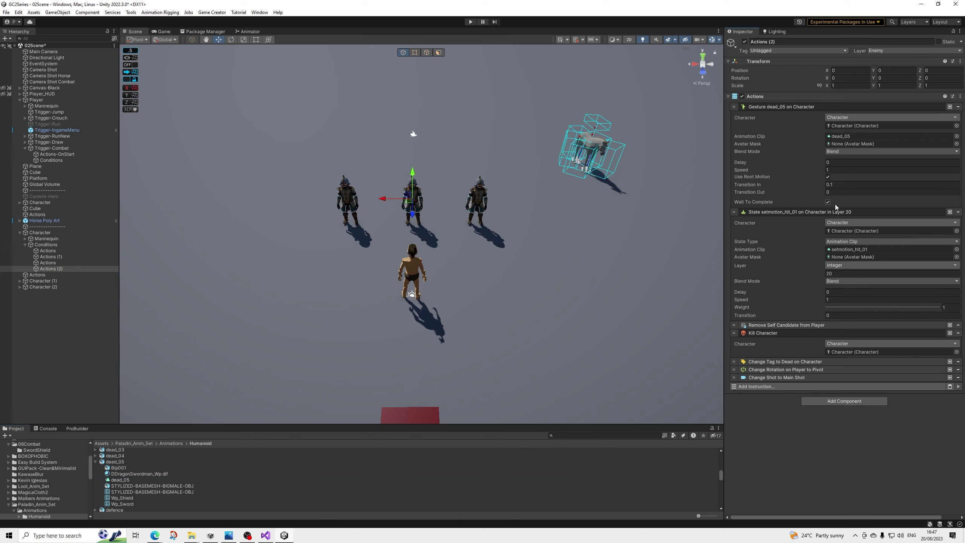
In dead_05's import settings, disable Loop Time and Bake Into Pose for Root Transform Position (XZ), apply the changes and save the scene
left_click(114, 462)
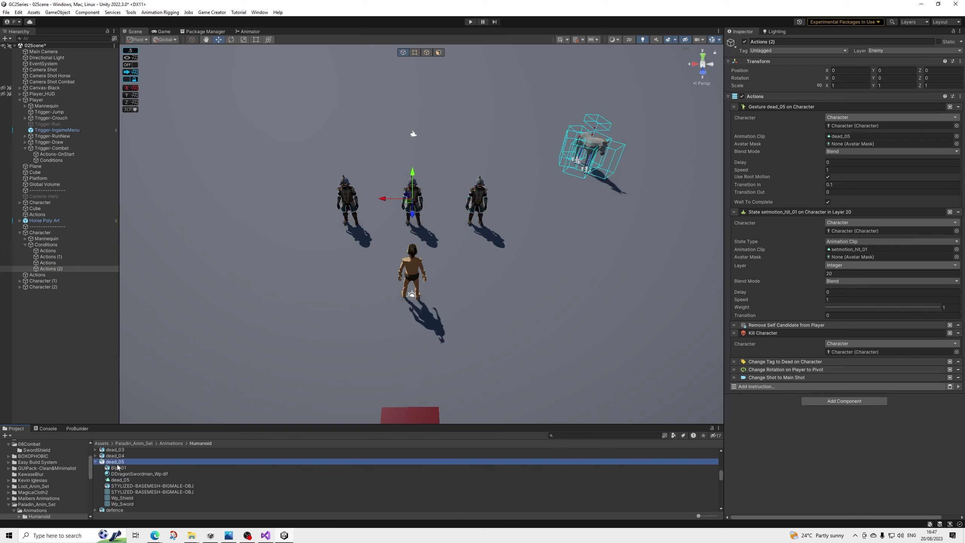
left_click(828, 336)
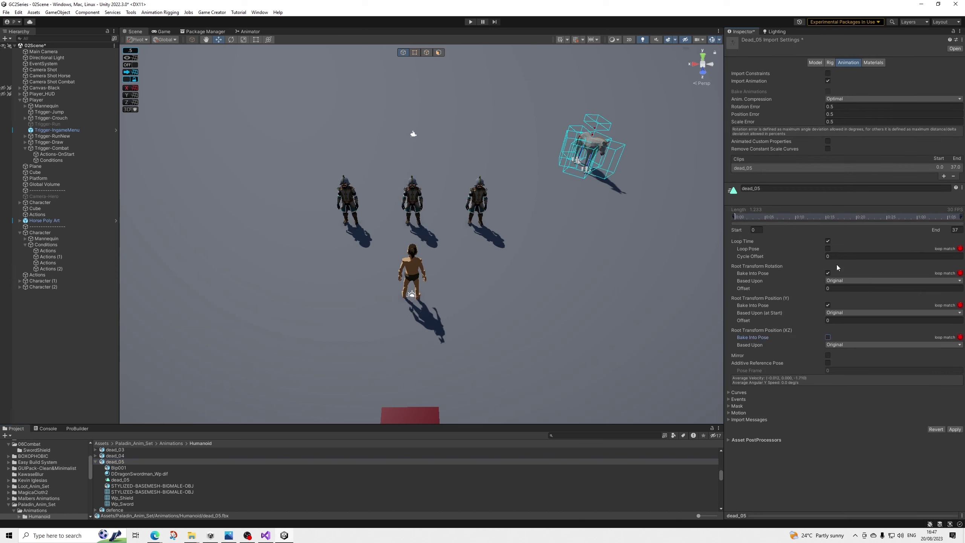
left_click(827, 241)
left_click(954, 429)
left_click(51, 268)
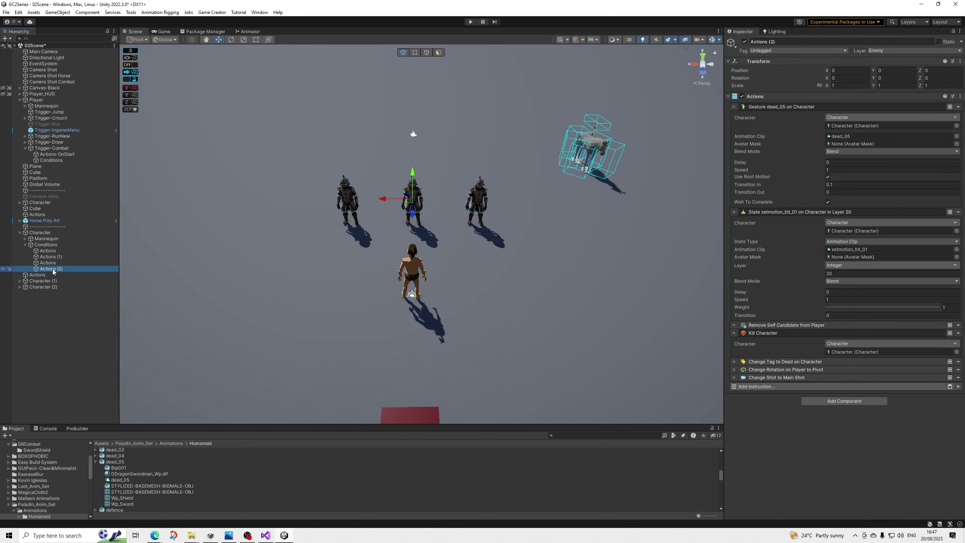
left_click(330, 29)
key("ctrl+s")
Play-test the fight against the enemies and check the tag and HP of Character (2) after its death
left_click(473, 21)
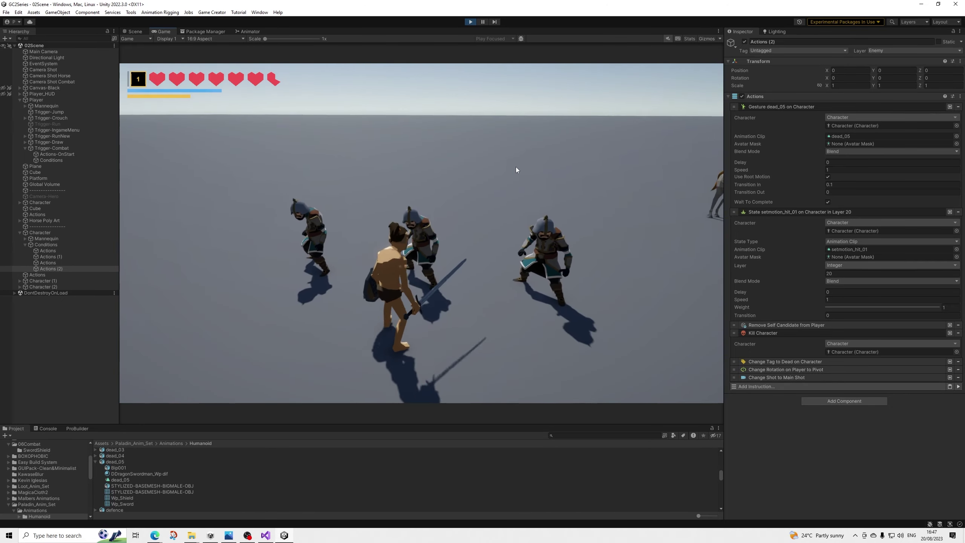
left_click(507, 160)
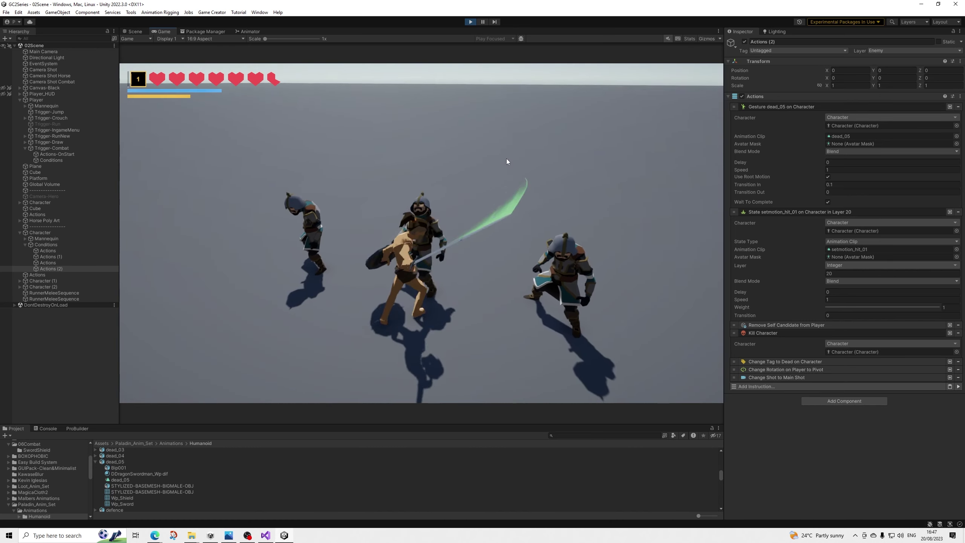
left_click(507, 157)
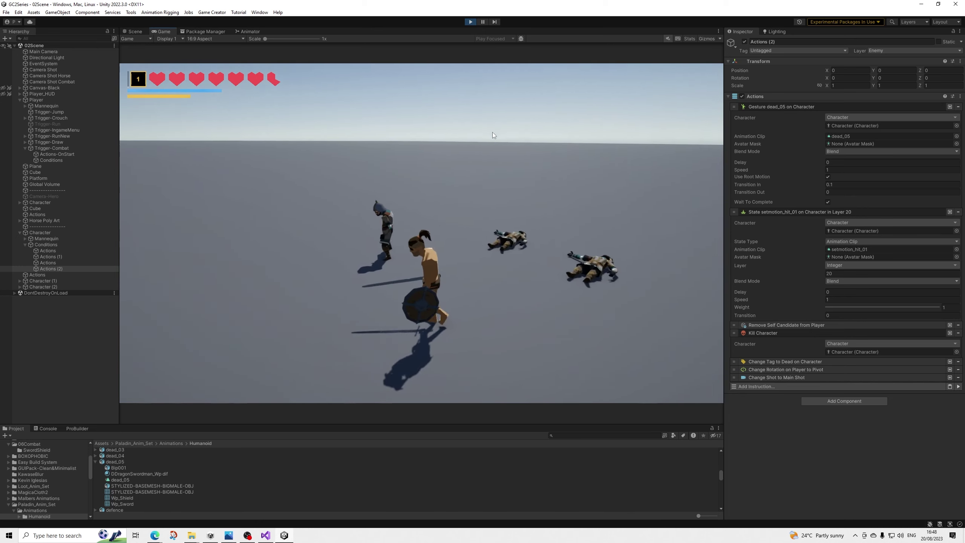
left_click(52, 287)
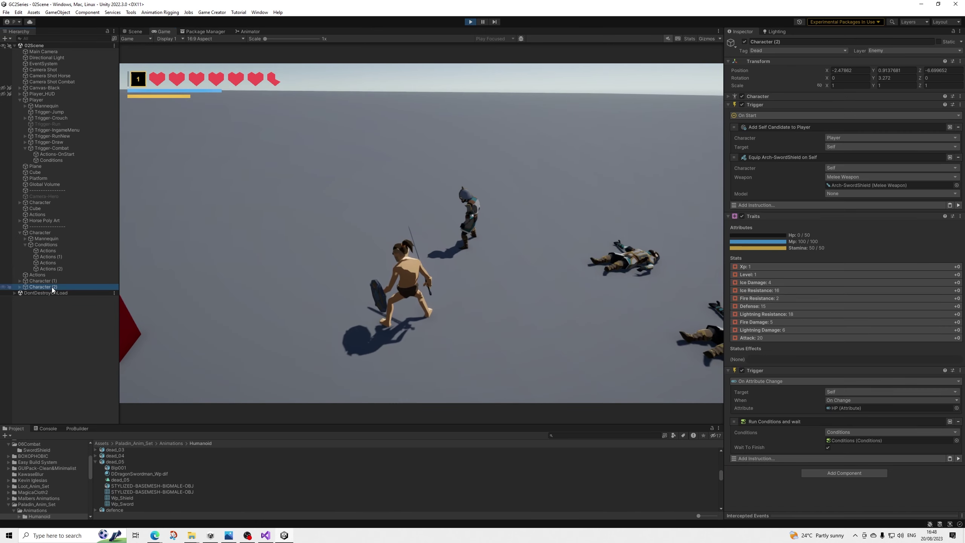
Duplicate Character (1) twice while the game is running, placing the copies side by side next to the surviving enemy
left_click(131, 32)
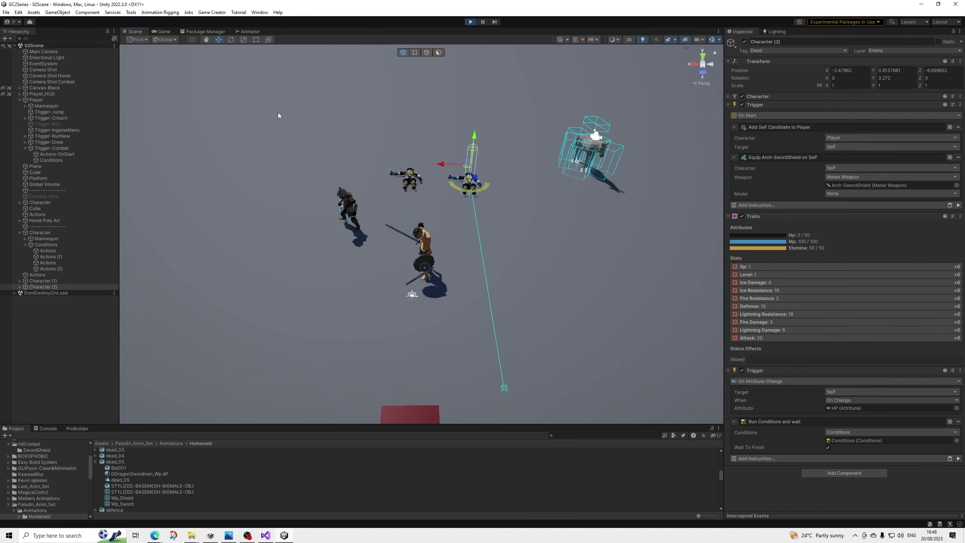
left_click(42, 281)
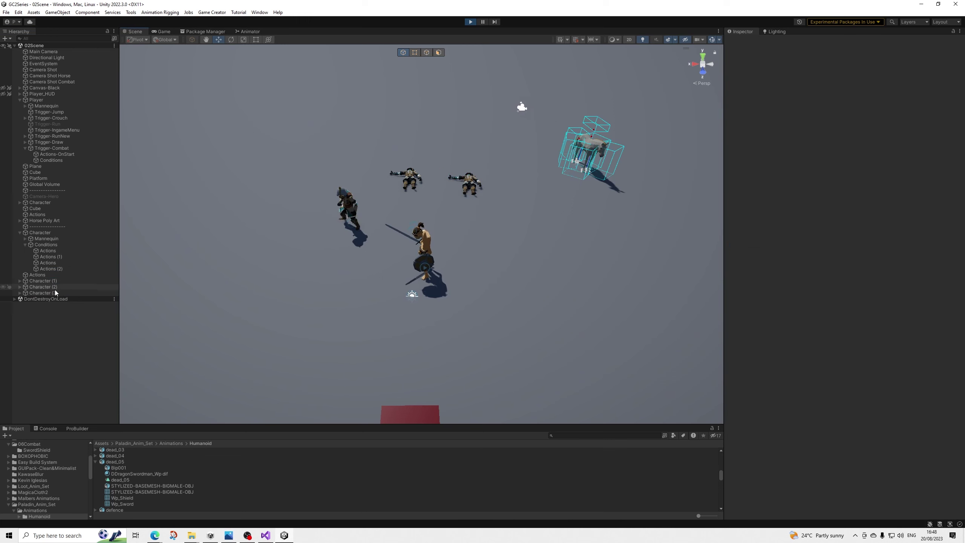
left_click_drag(319, 199, 193, 204)
key("ctrl+d")
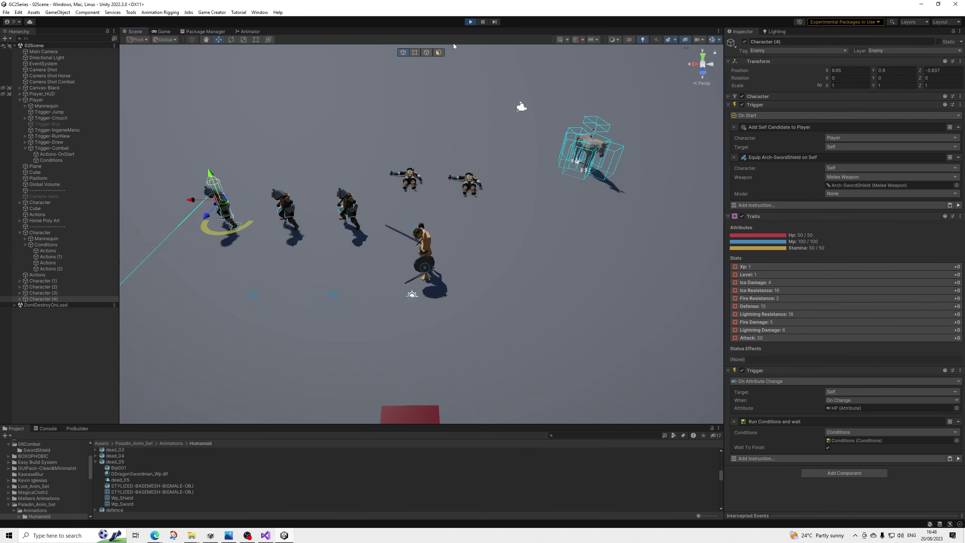
Fight the remaining enemies with sword attacks to check their deaths and target switching, ending the play-test
left_click(170, 30)
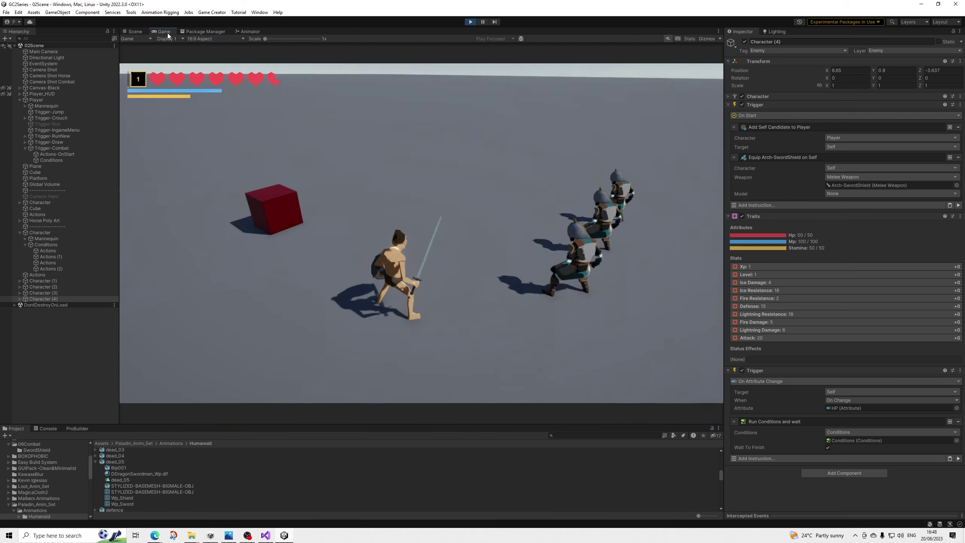
key("w")
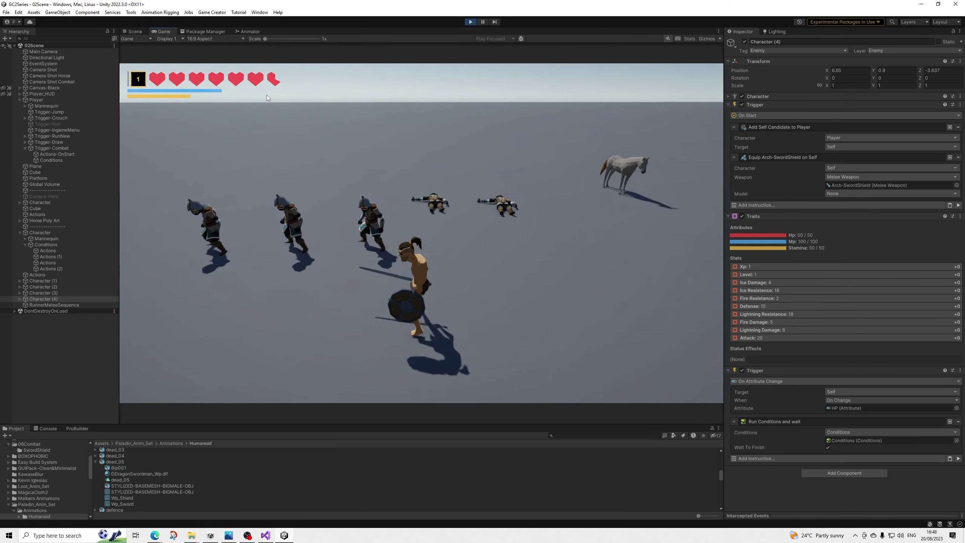
left_click(264, 96)
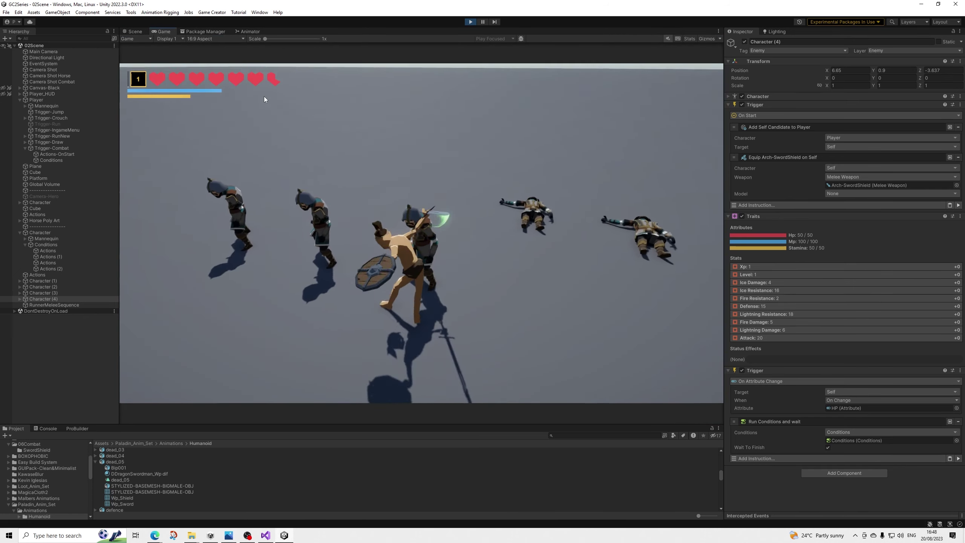
left_click(263, 93)
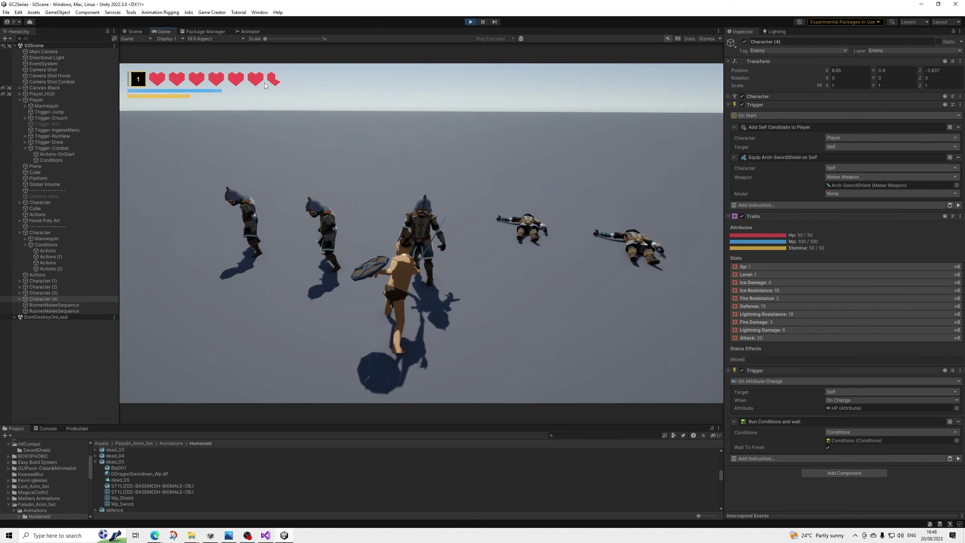
left_click(264, 83)
key("w")
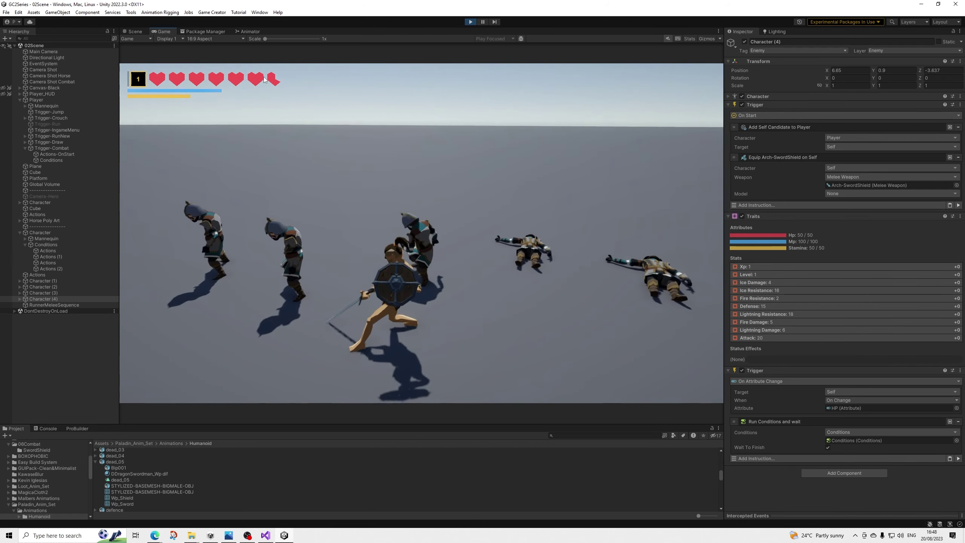
key("s")
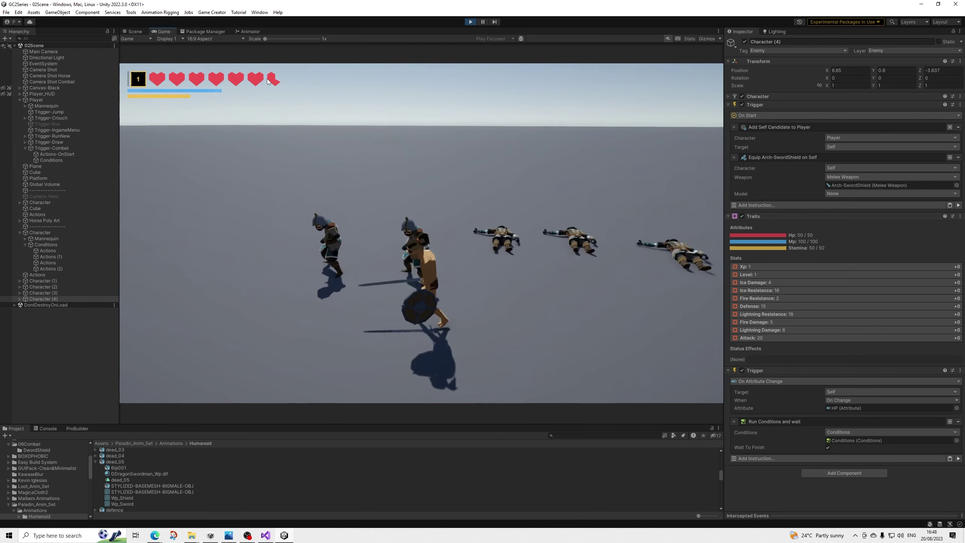
left_click(268, 82)
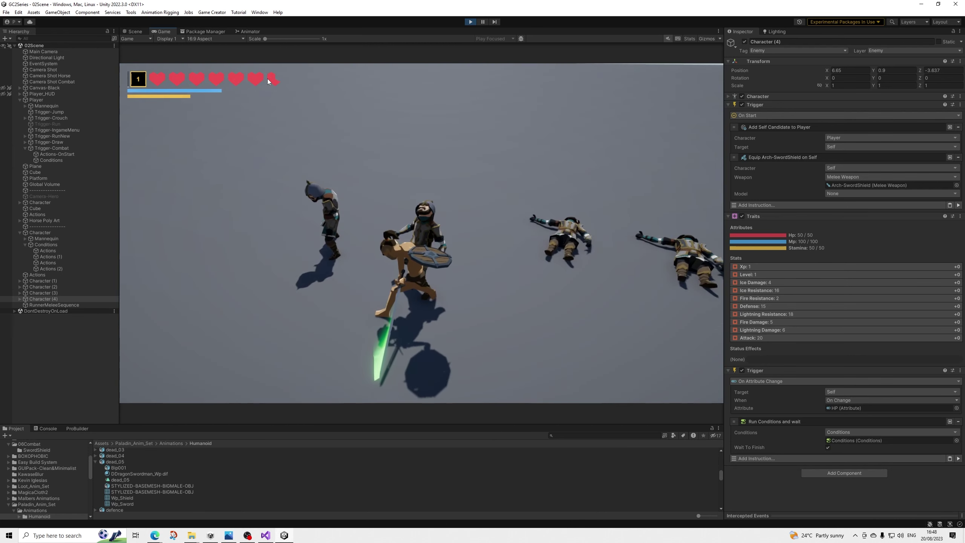
left_click(267, 79)
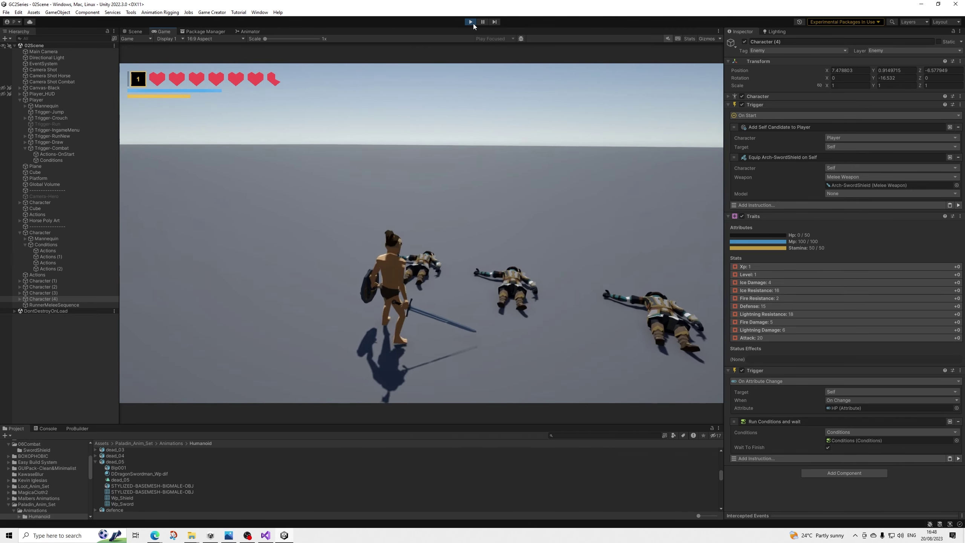
left_click(474, 24)
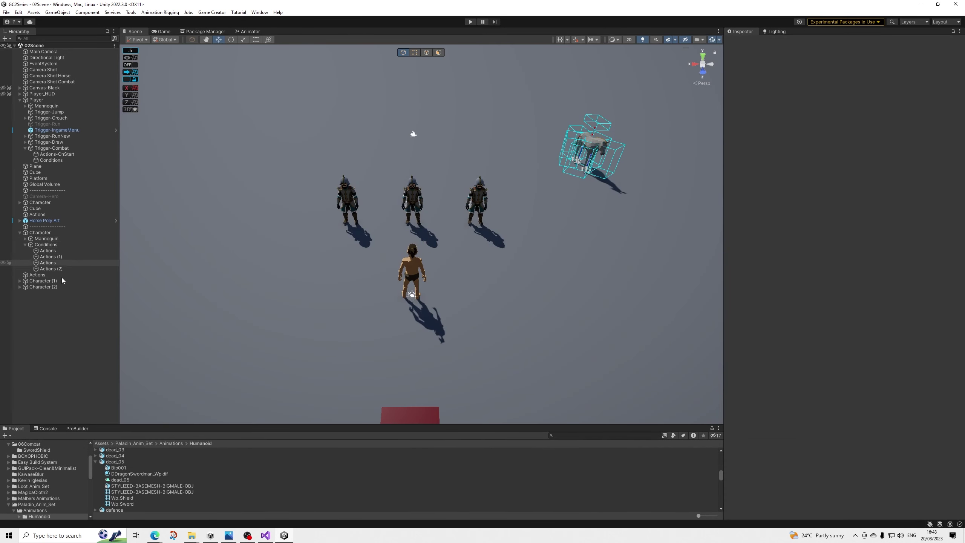
Turn off the DeathFinishersEnabled boolean in the Hero global variables
left_click(35, 451)
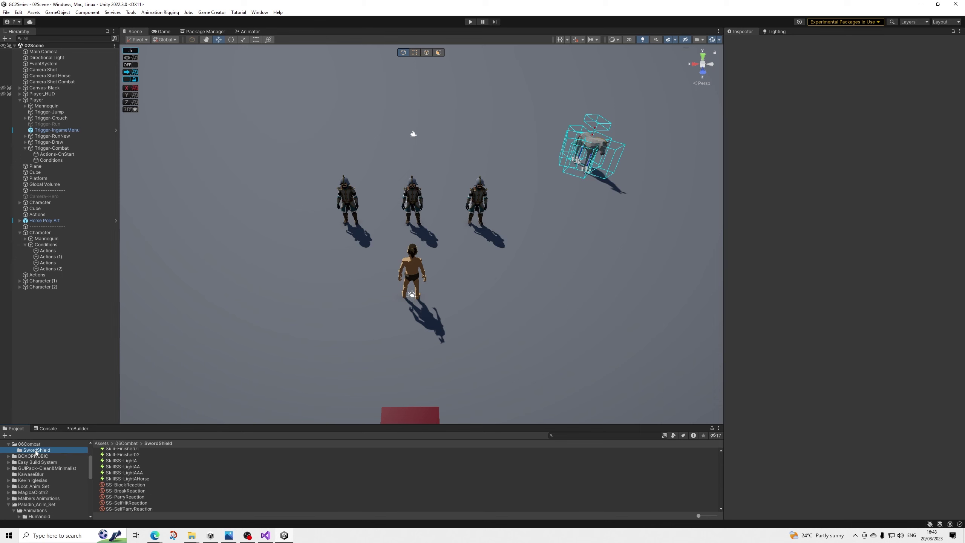
scroll(37, 469, "up", 1)
left_click(34, 455)
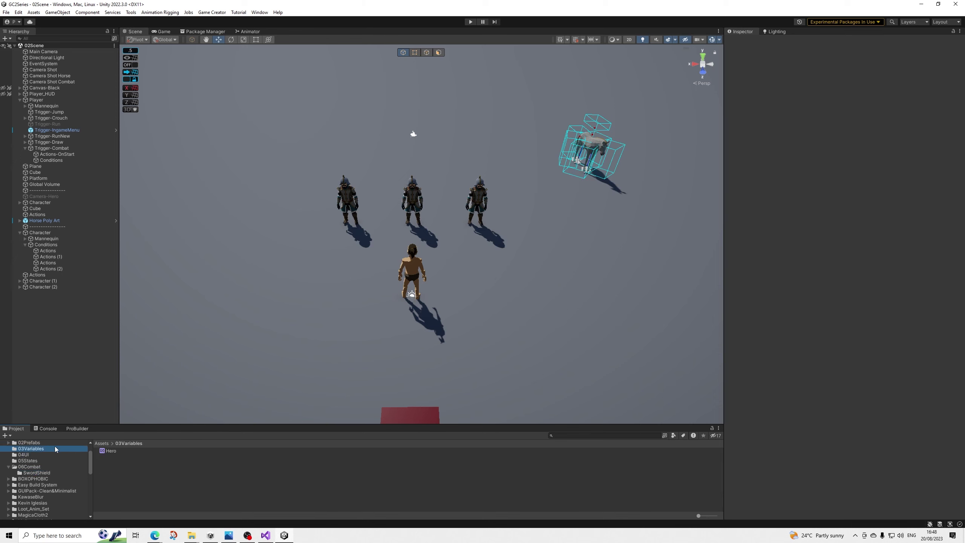
left_click(111, 451)
left_click(828, 405)
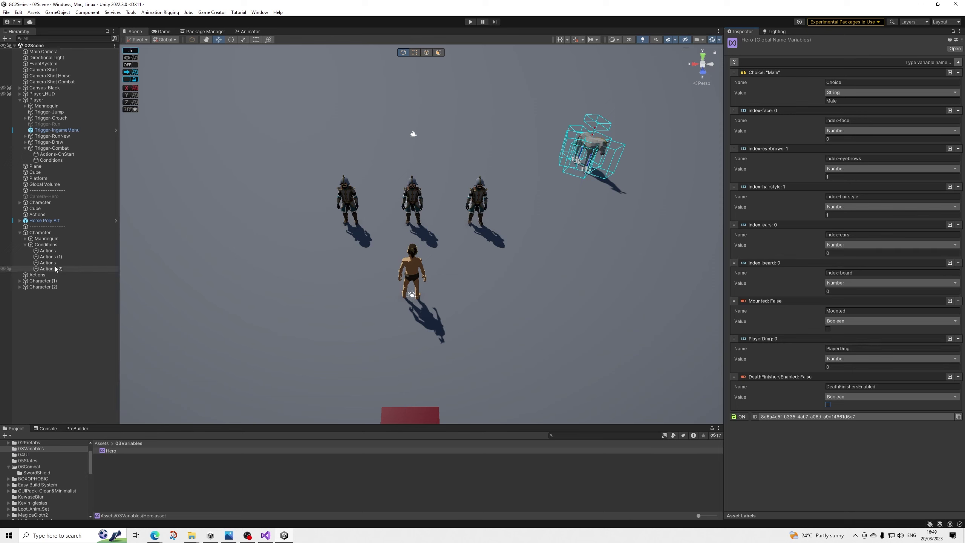
Play-test the combat with death finishers disabled, attacking several enemies, and end the play-test
left_click(470, 21)
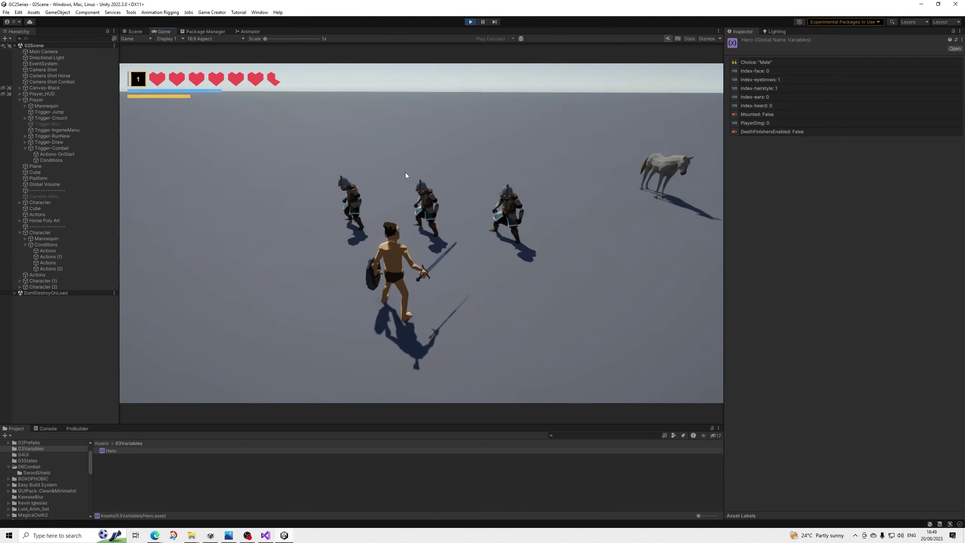
left_click(408, 172)
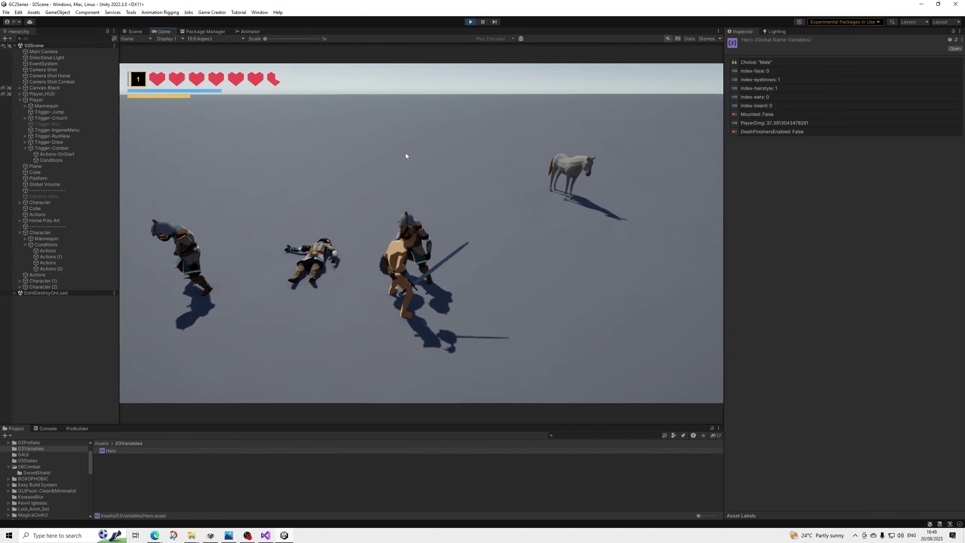
left_click(404, 152)
left_click(398, 149)
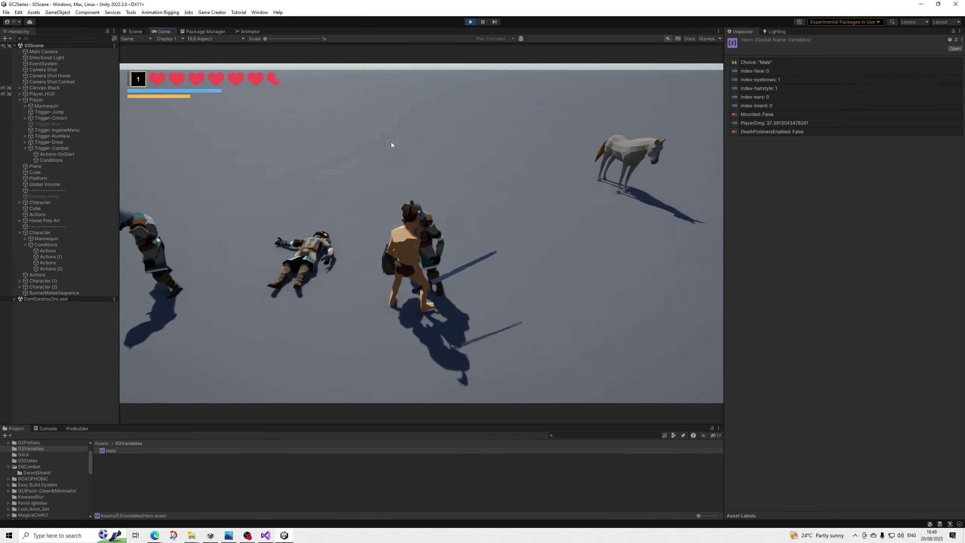
left_click(390, 145)
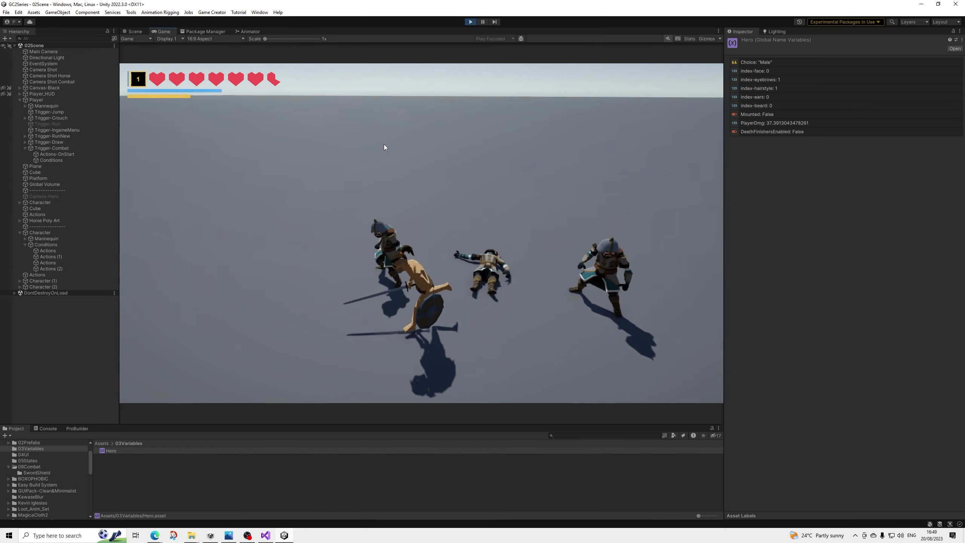
left_click(392, 145)
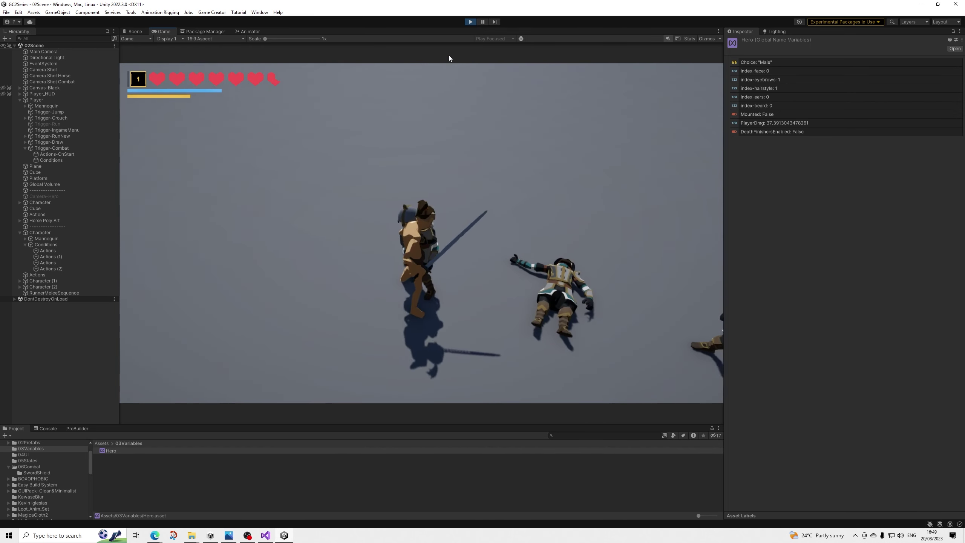
left_click(471, 22)
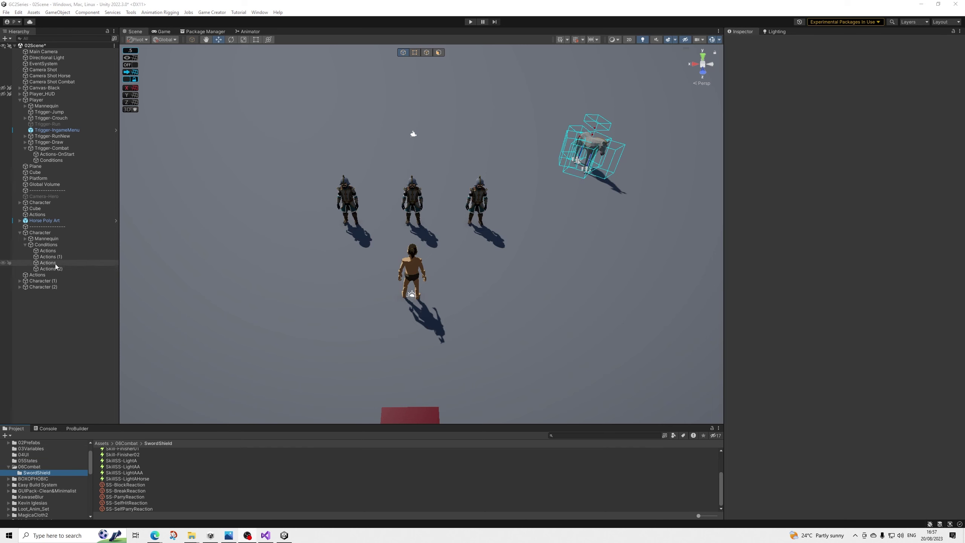
Delete the extra enemies Character (1) and Character (2) from the scene
left_click(48, 262)
left_click(39, 287, "shift")
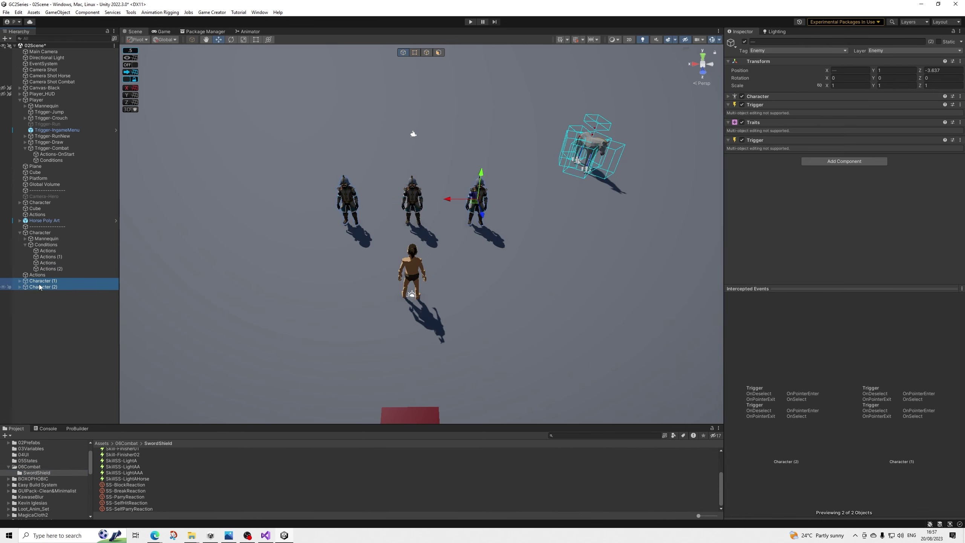
key("Delete")
left_click(51, 268)
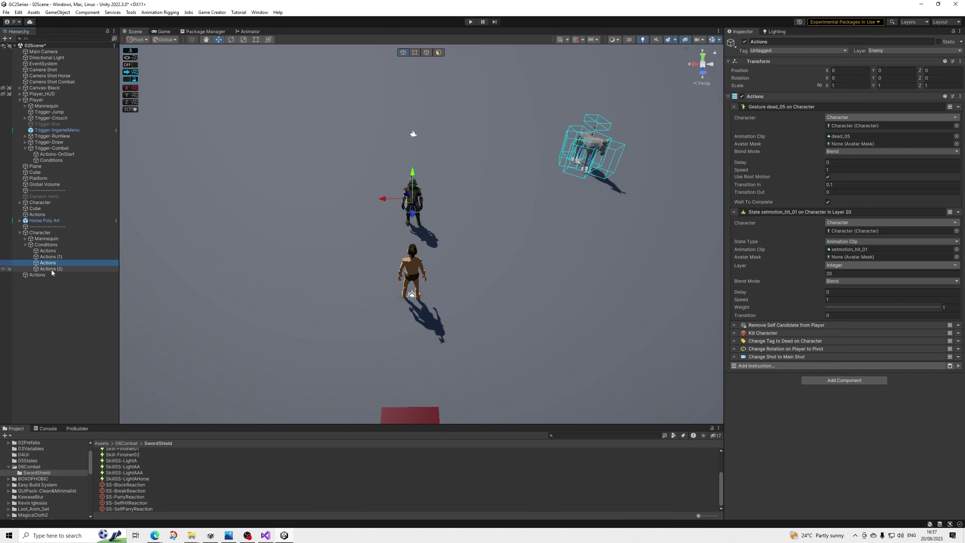
Delete the extra Actions (2) object and add a Stop Gesture instruction as the first instruction of the remaining death Actions
key("Delete")
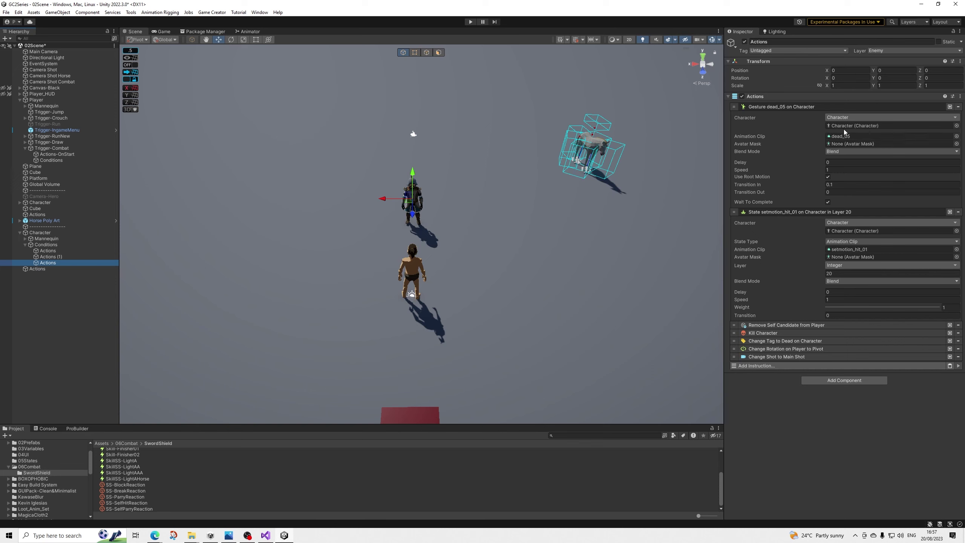
left_click(748, 367)
type("gest")
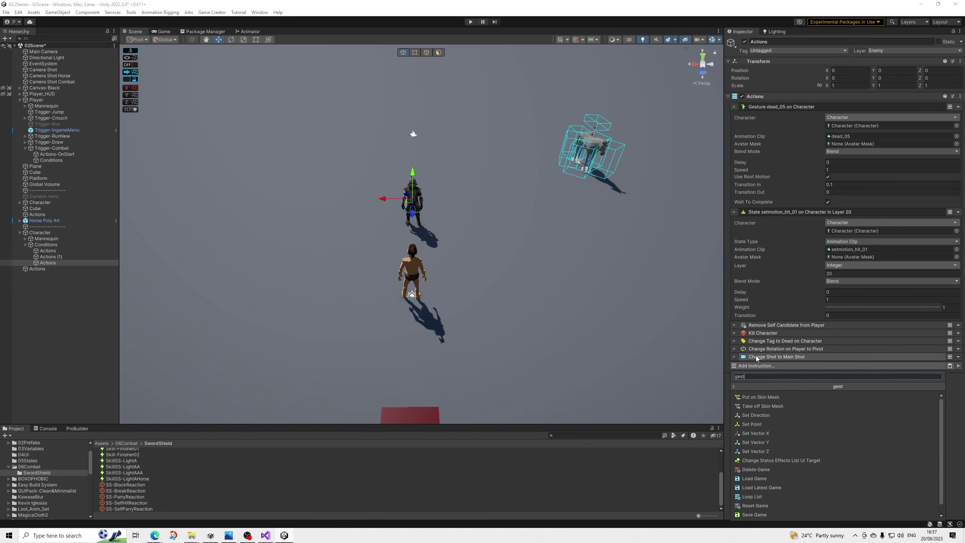
type("ure")
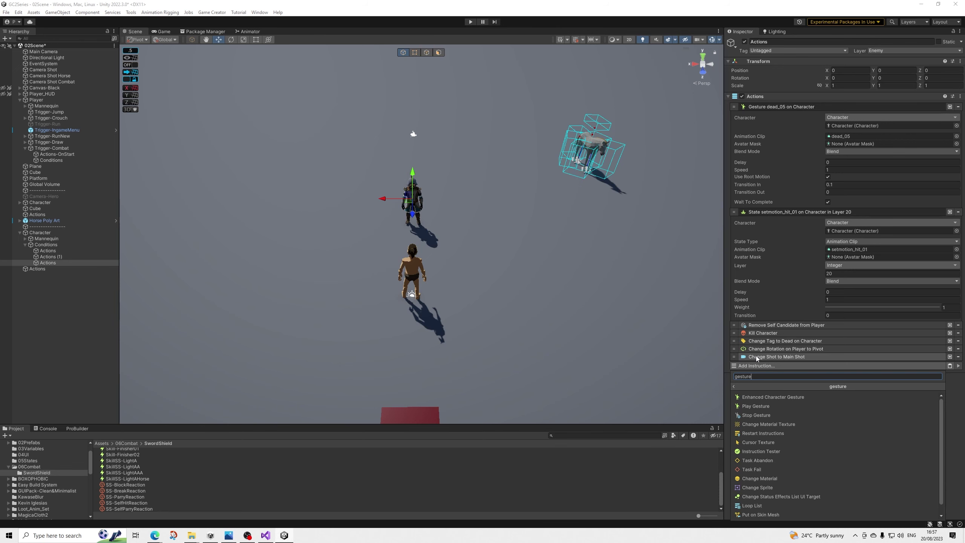
key("Down")
key("Down")
key("Return")
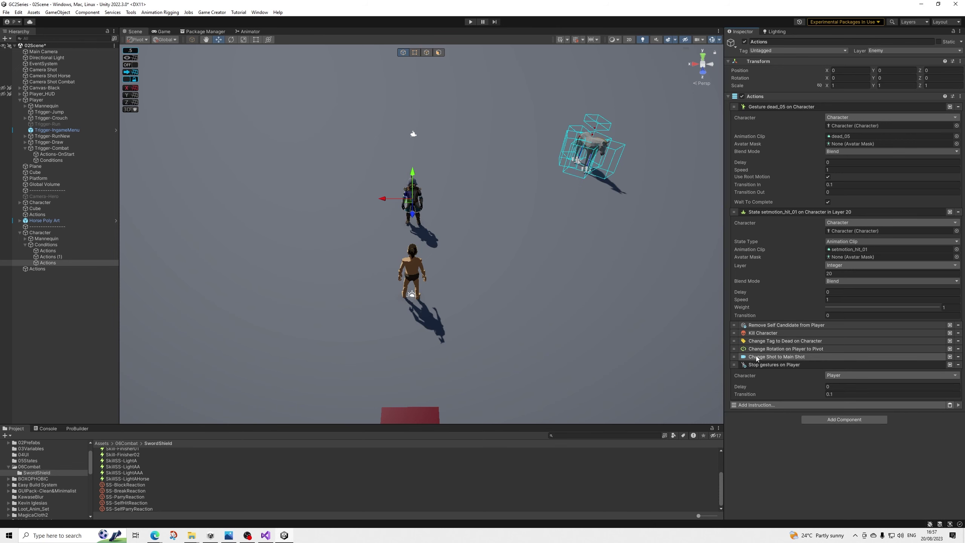
left_click_drag(733, 366, 734, 110)
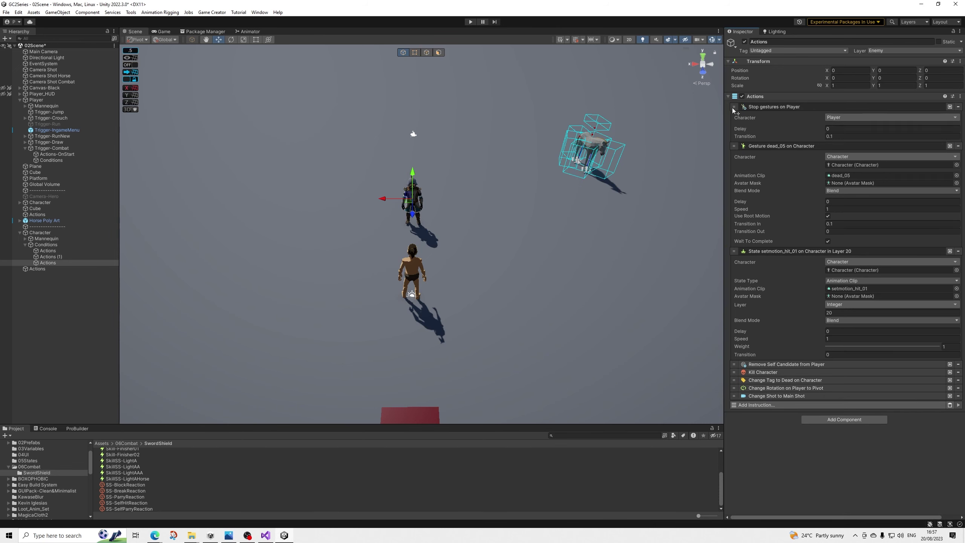
Set the Stop Gesture instruction's target to the enemy Character instead of the Player
left_click(853, 118)
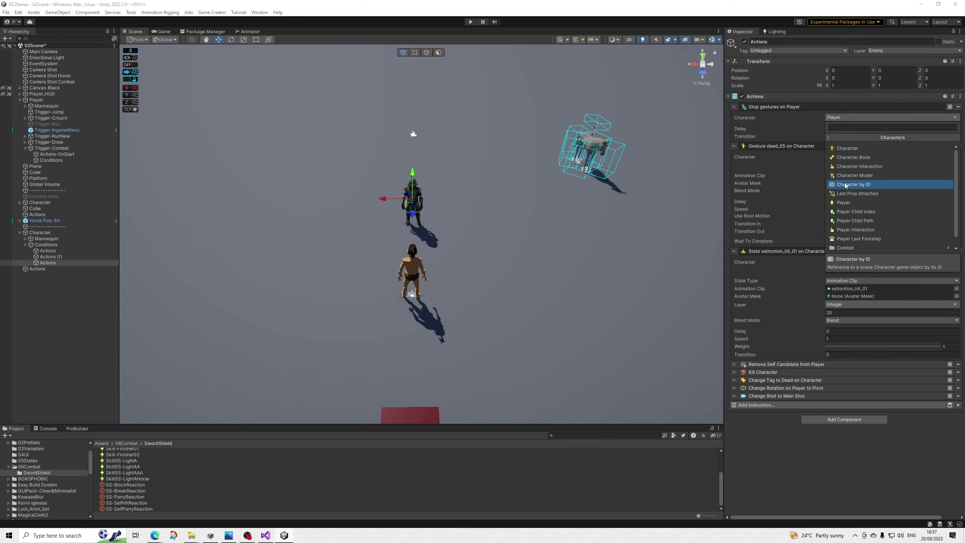
left_click(847, 153)
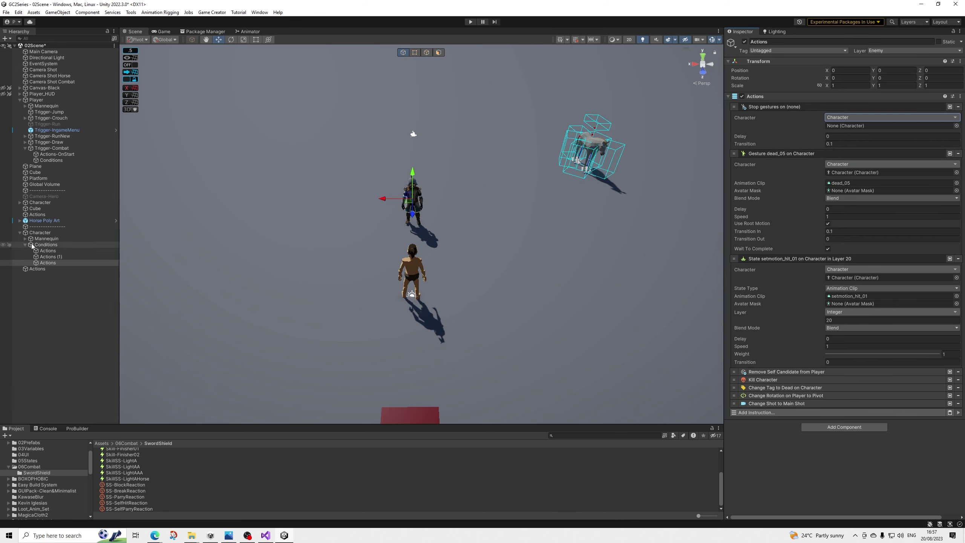
left_click_drag(869, 164, 847, 127)
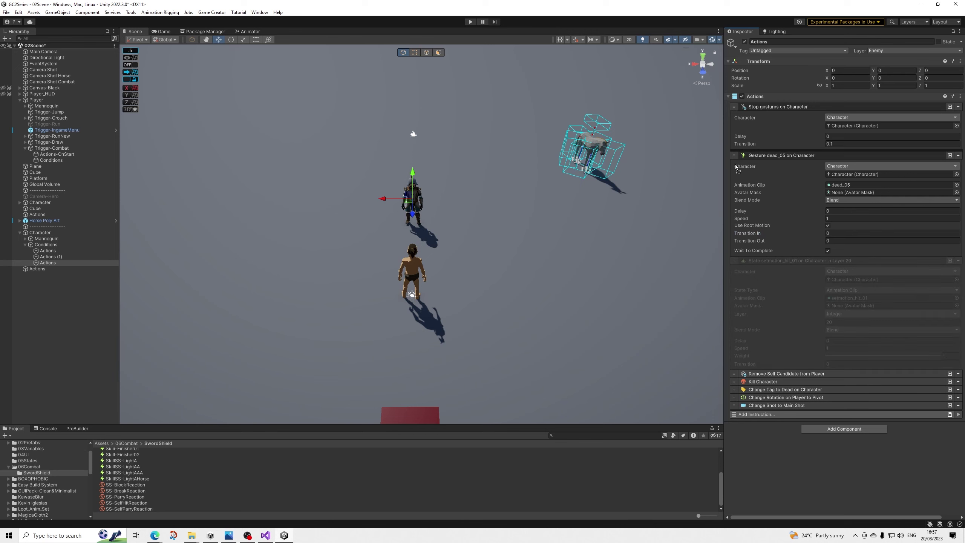
Move the setmotion_hit_01 state instruction above the dead_05 gesture and set the Stop Gesture transition to 0
left_click_drag(734, 259, 740, 162)
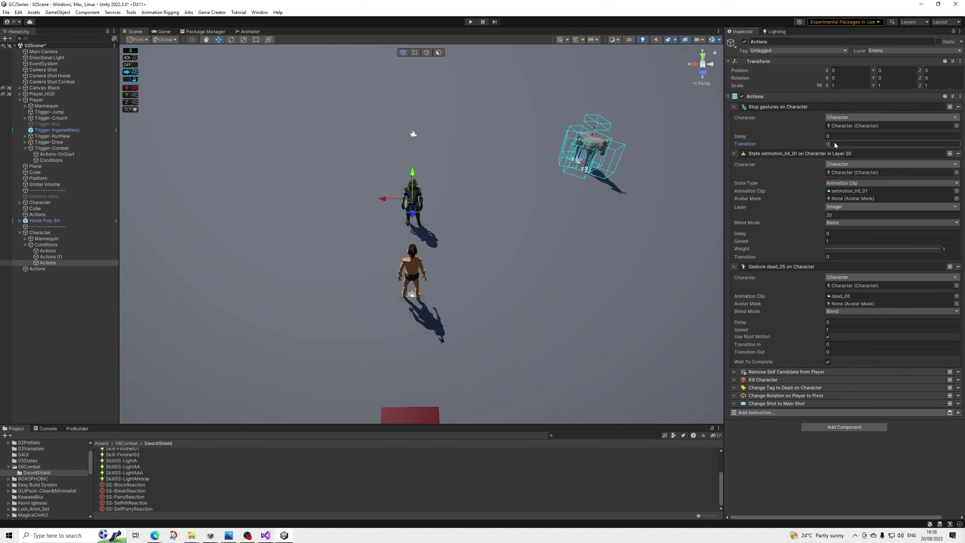
type("0")
Play-test the enemy's death with the reordered instructions and end the play-test
left_click(471, 21)
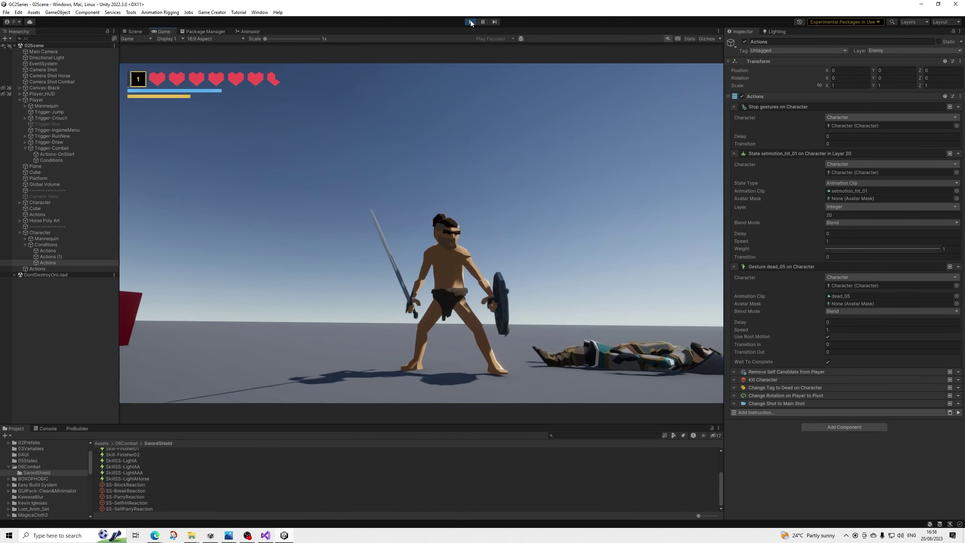
left_click(470, 21)
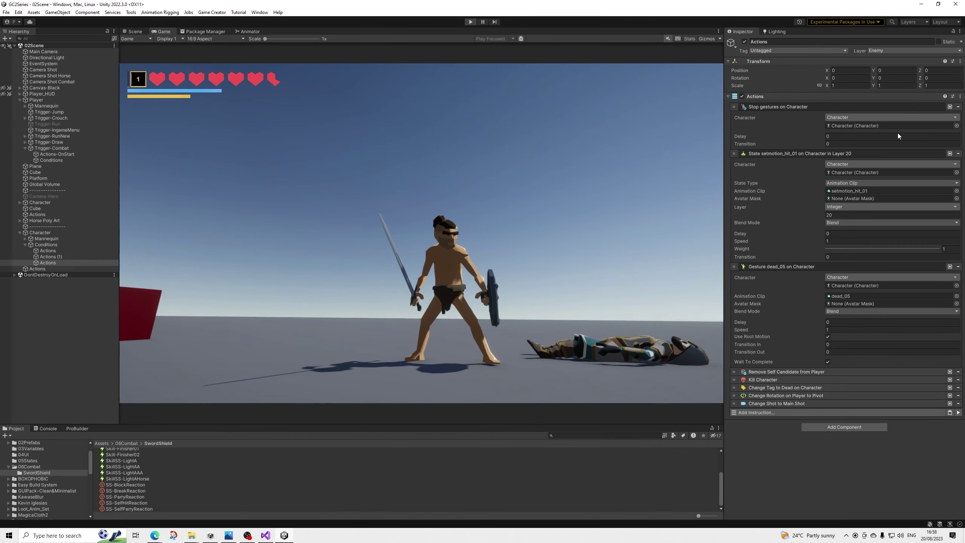
Duplicate the death Actions object under the enemy's Conditions and open the Conditions to edit its branches
key("ctrl+d")
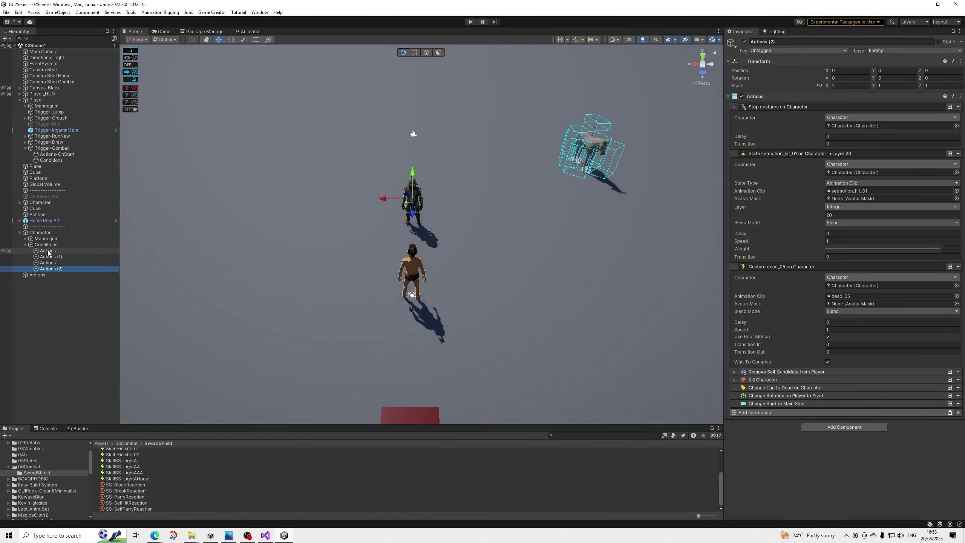
left_click(50, 245)
left_click_drag(742, 415, 847, 387)
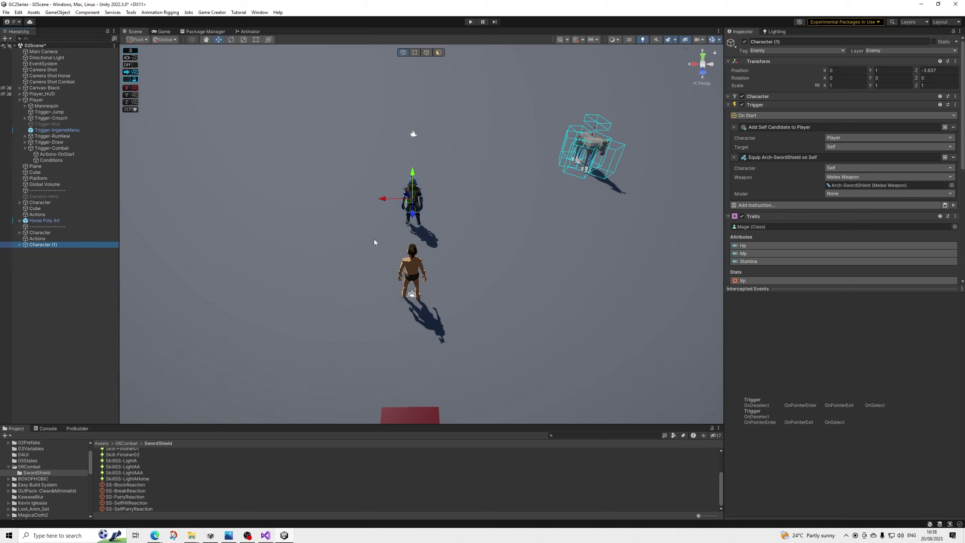
Place one duplicate enemy on each side of the original, at X 2.77 and X -2.81
left_click_drag(389, 200, 307, 198)
key("ctrl+d")
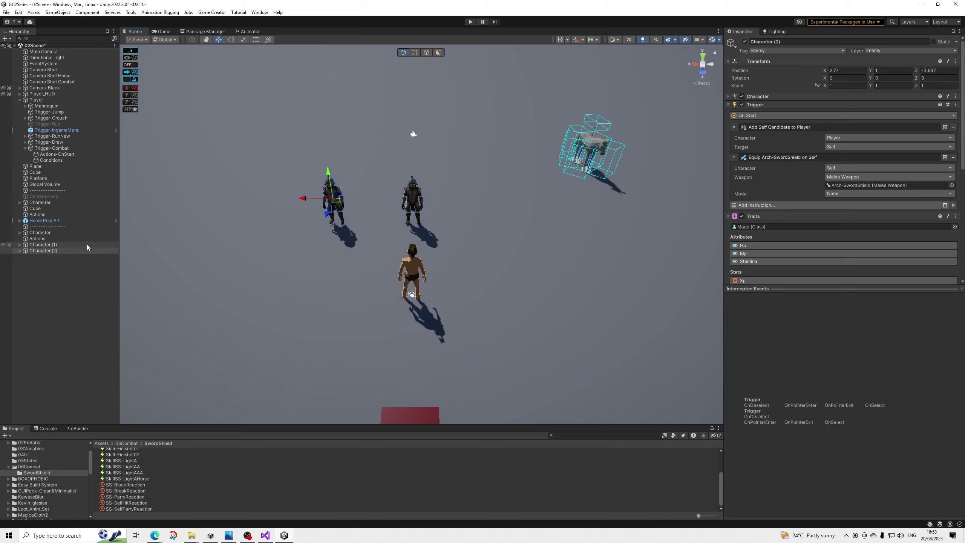
left_click_drag(451, 209, 467, 209)
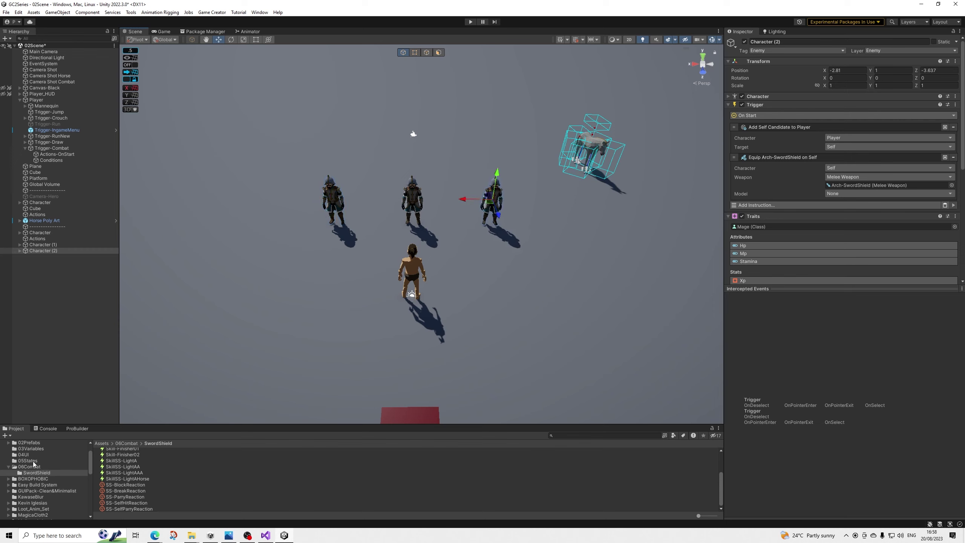
Play-test the scene with three enemies, attacking each one with the sword until it dies
scroll(33, 464, "up", 2)
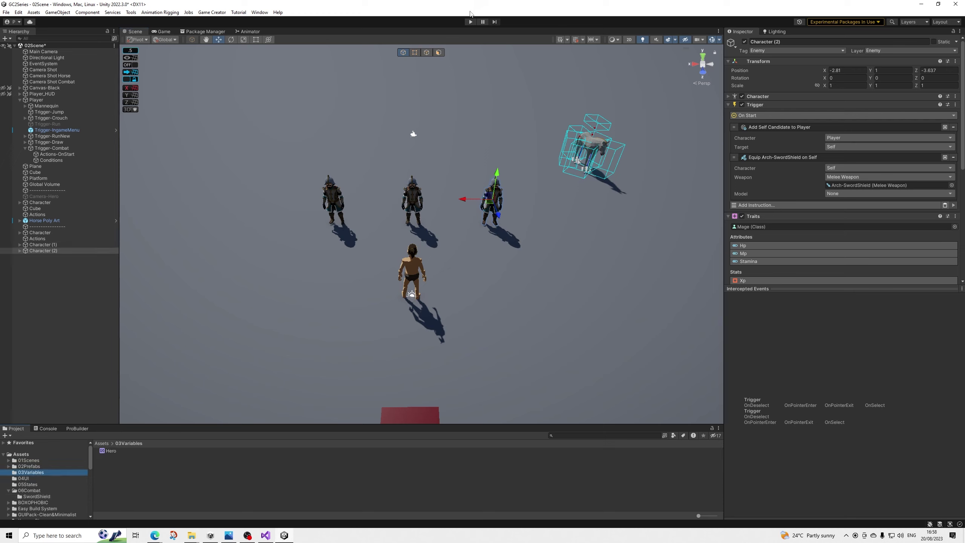
left_click(470, 21)
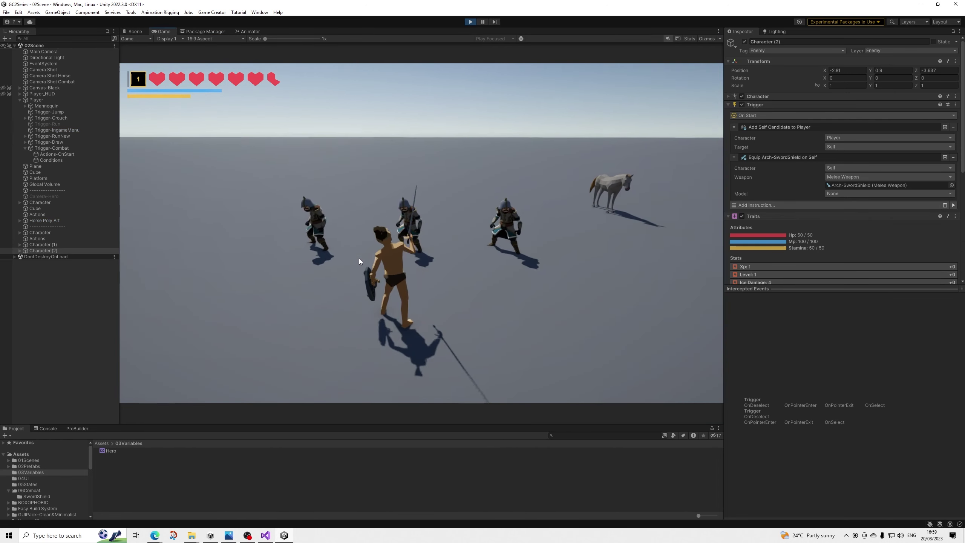
left_click(362, 259)
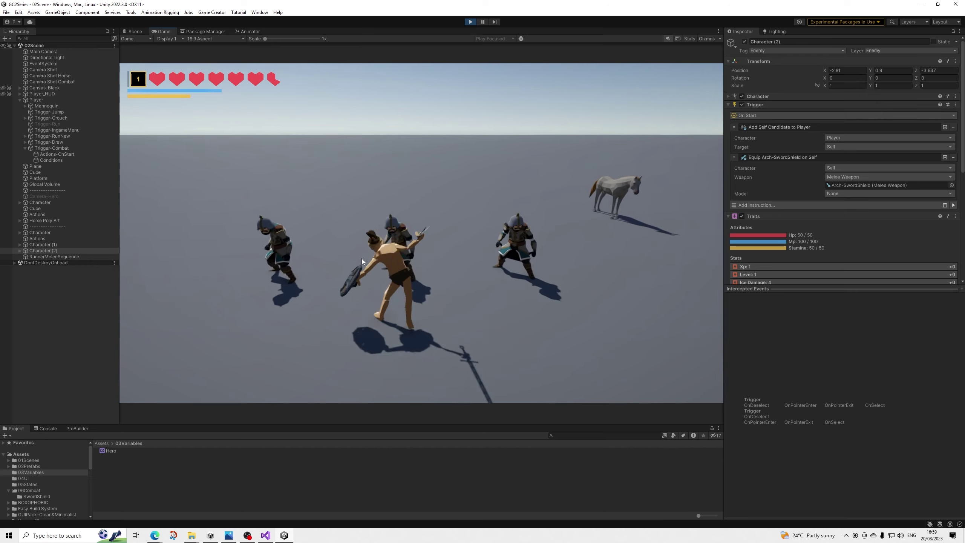
left_click(361, 257)
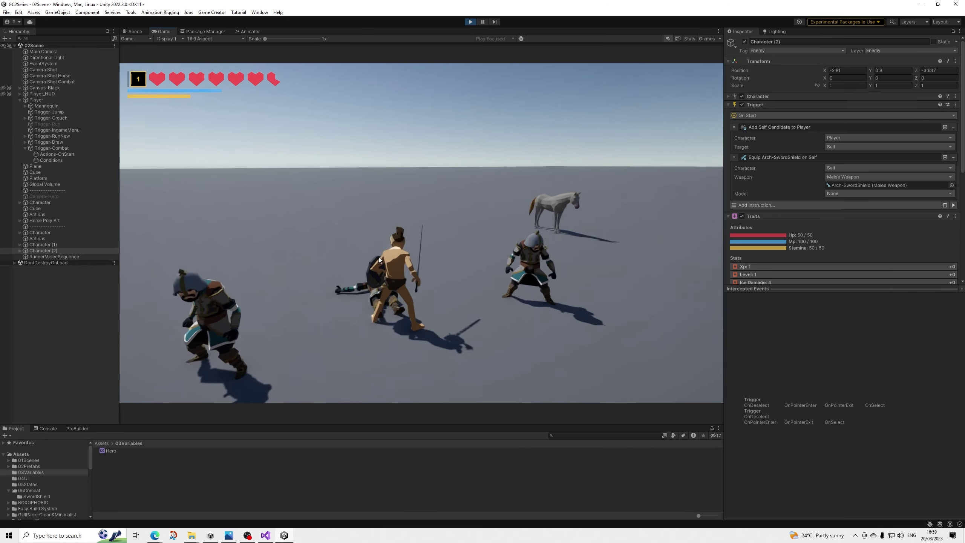
left_click(385, 257)
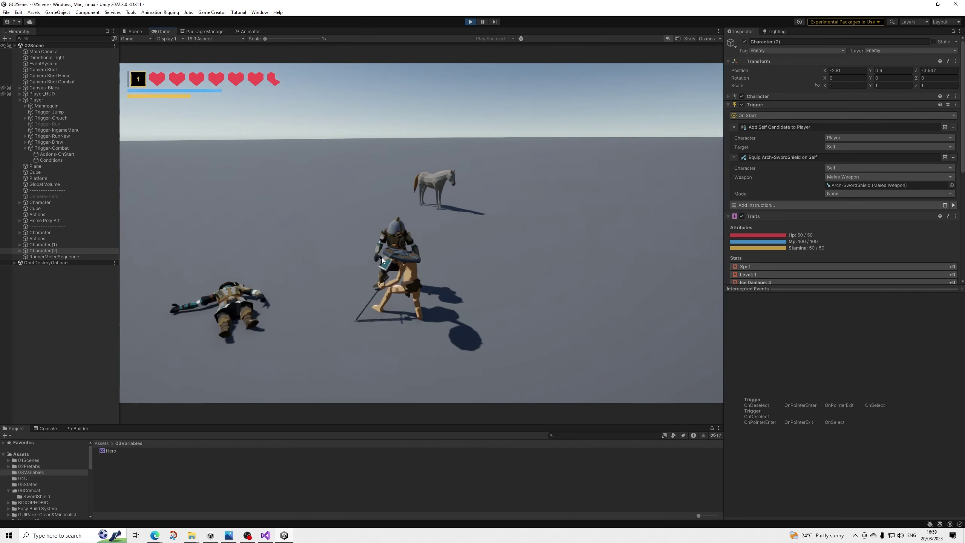
left_click(348, 252)
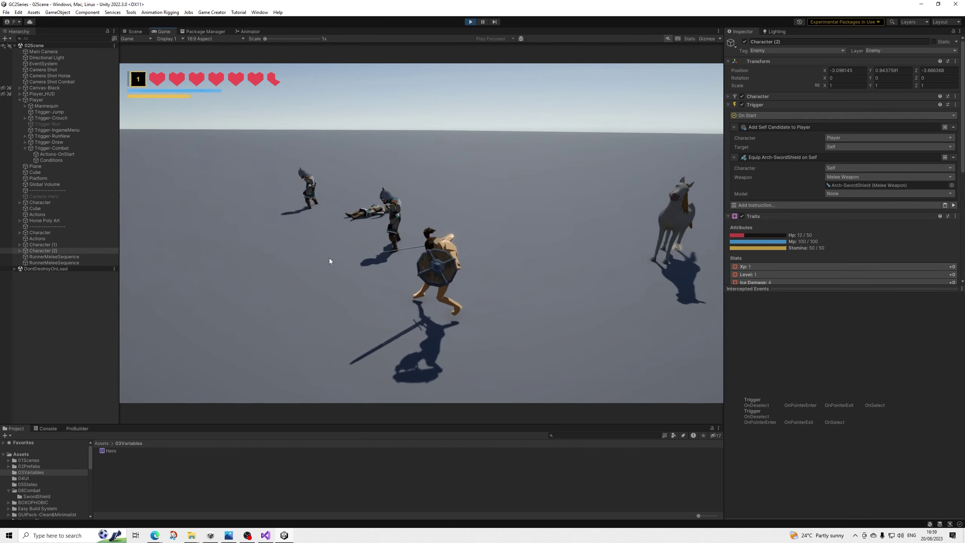
key("w")
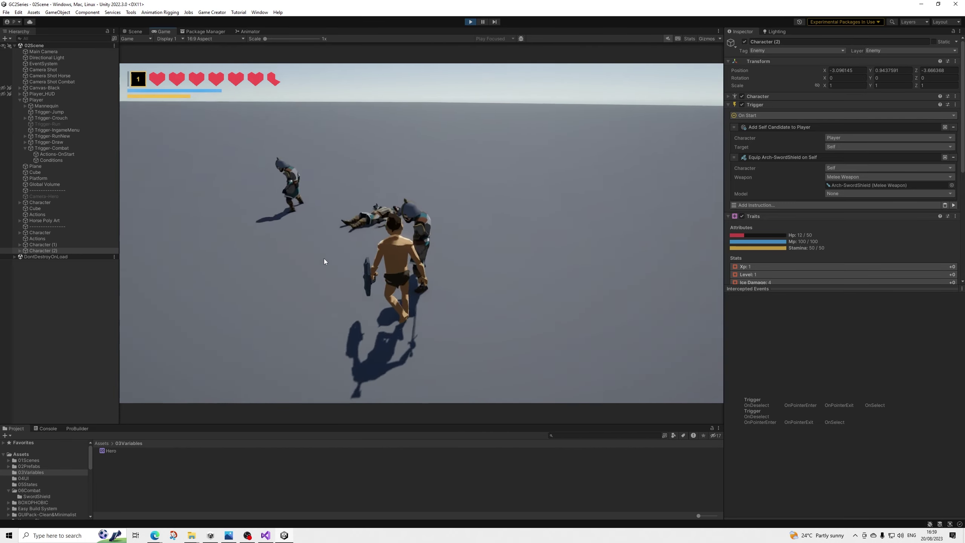
left_click(324, 261)
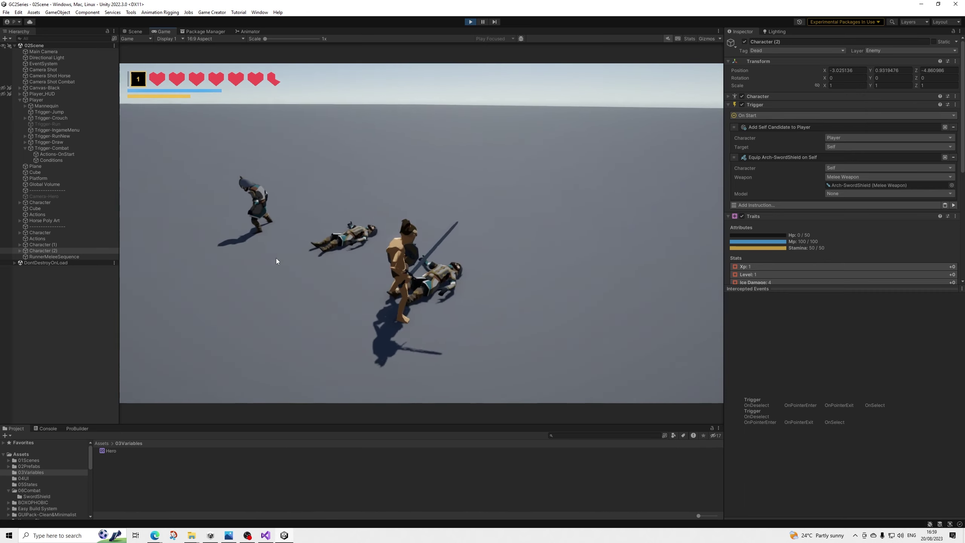
key("w")
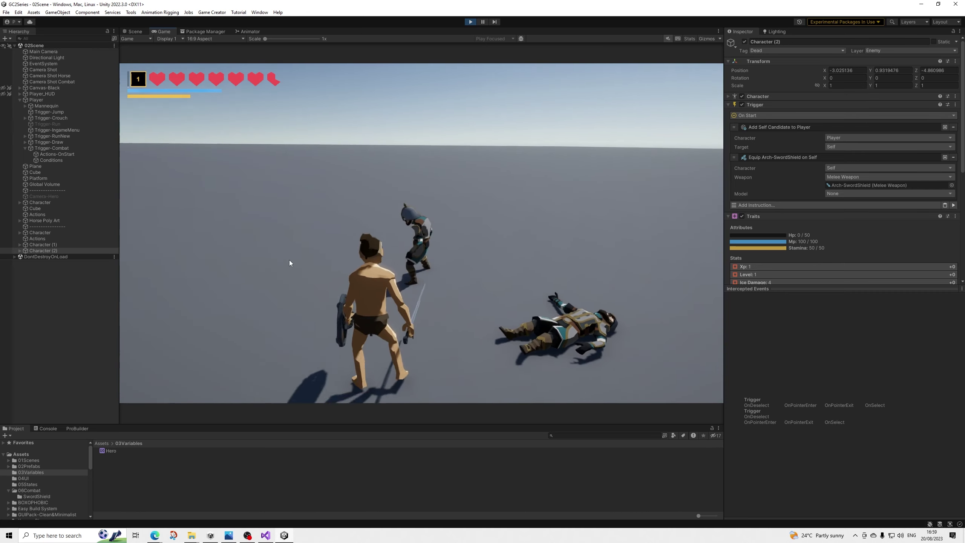
left_click(303, 260)
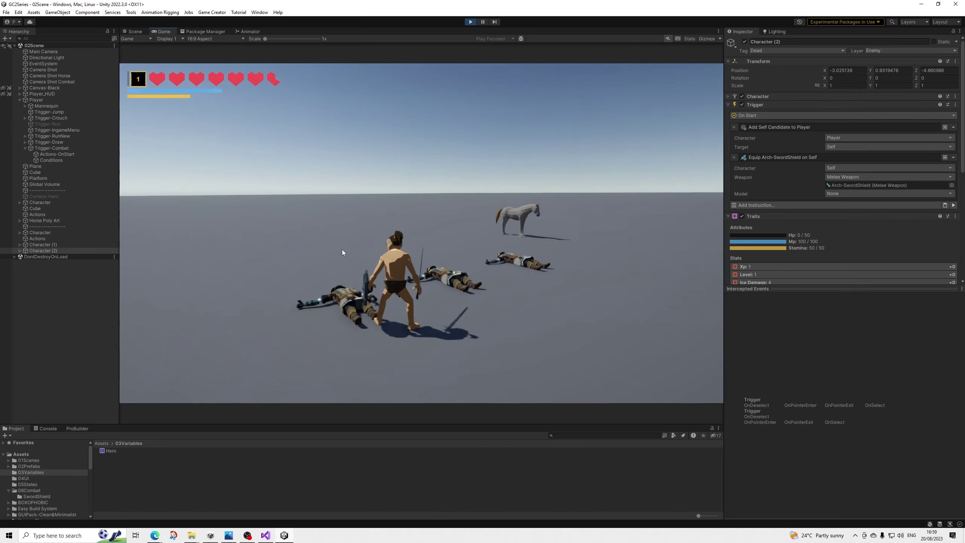
Run the player around the dead enemies to check their final poses and the player's movement and targeting
key("w")
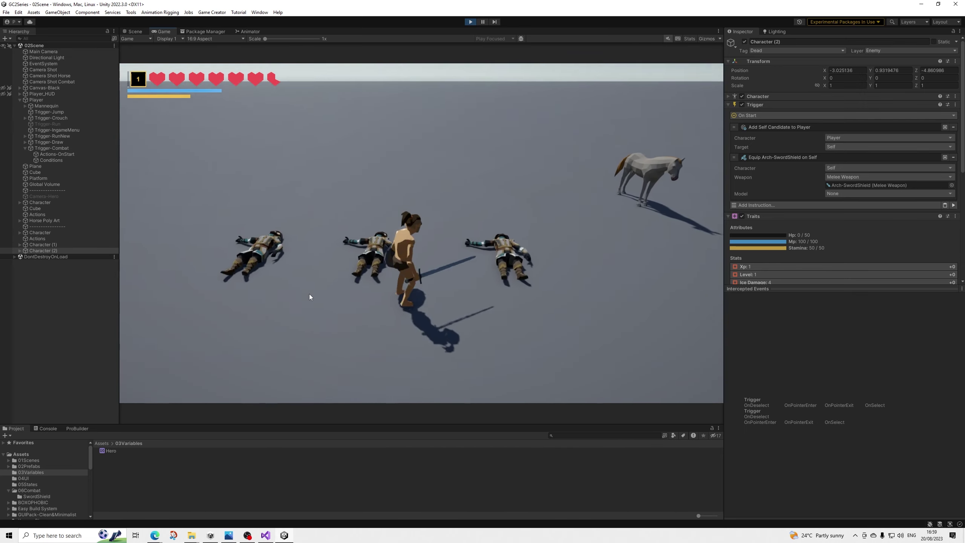
key("w")
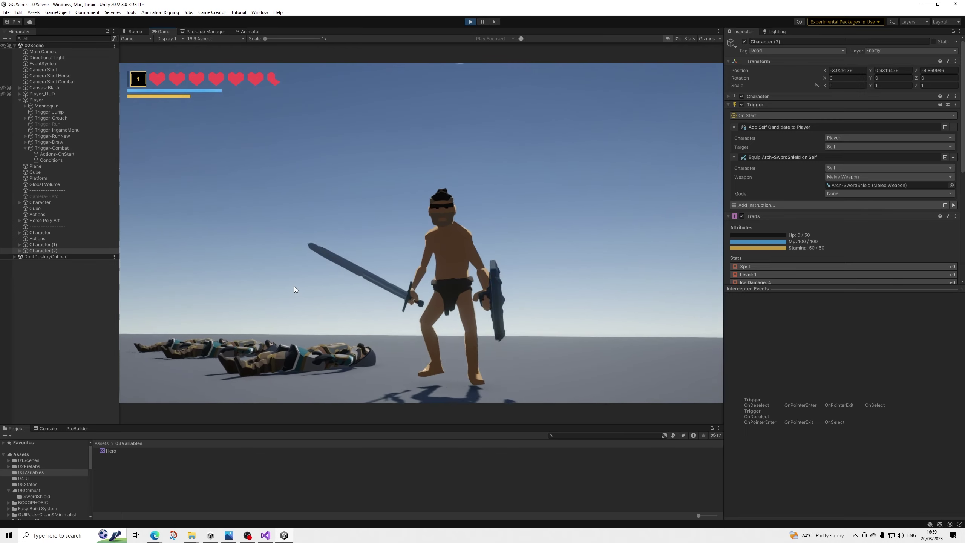
key("w")
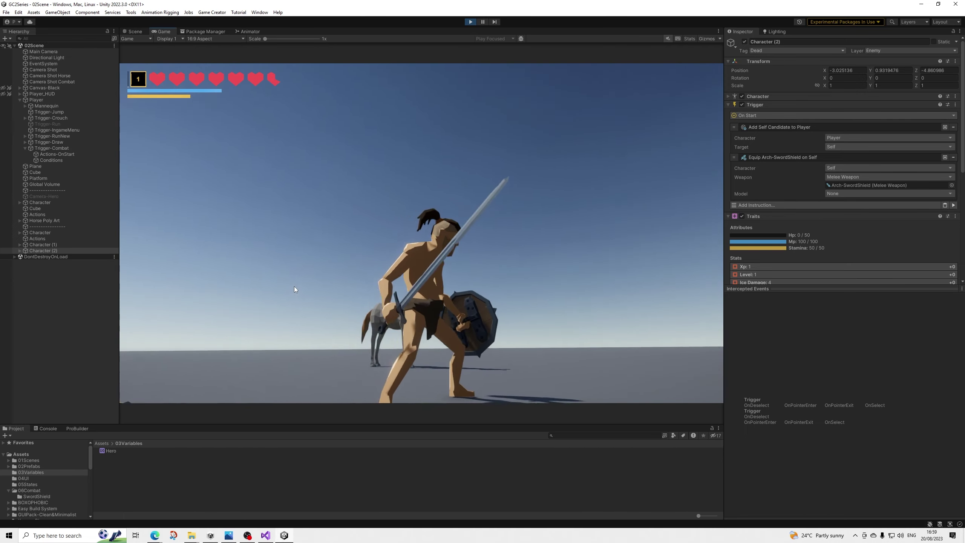
key("w")
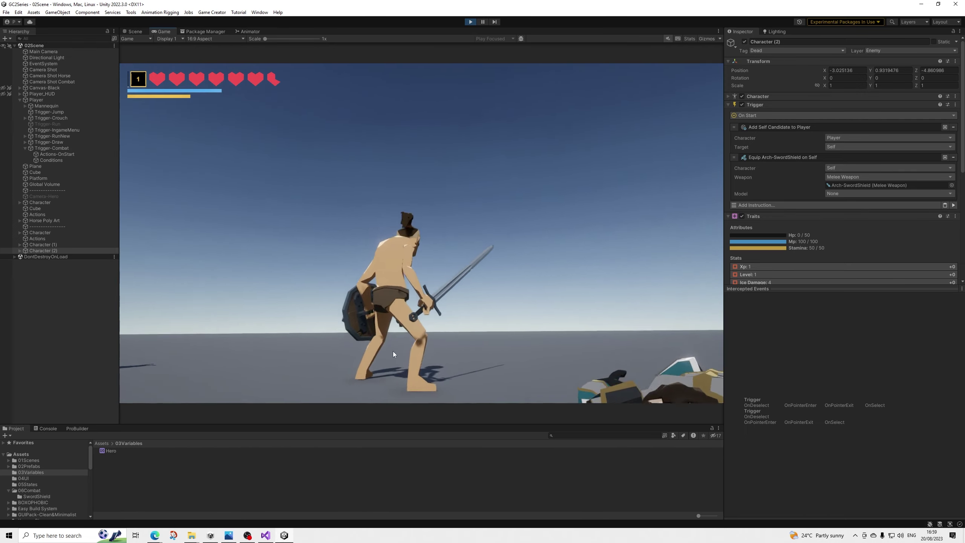
key("w")
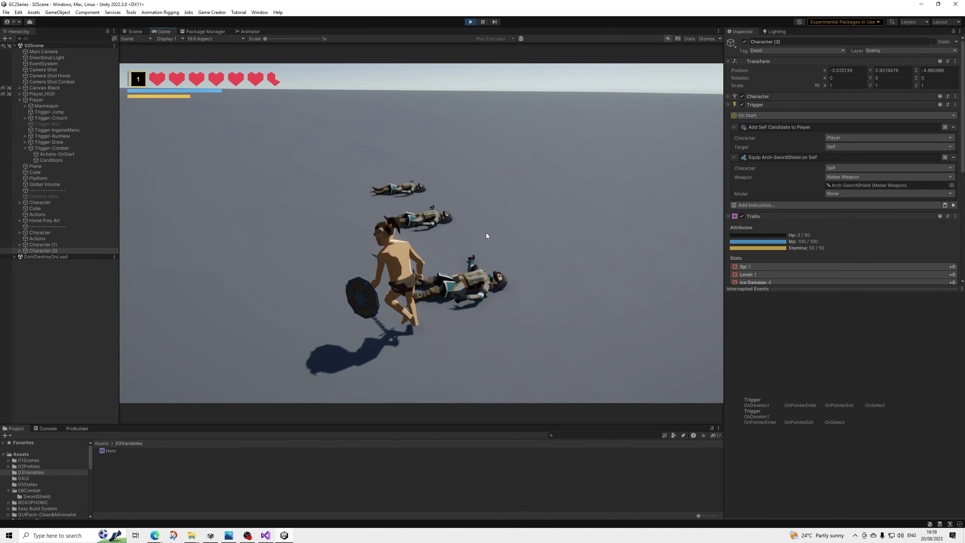
key("w")
key("e")
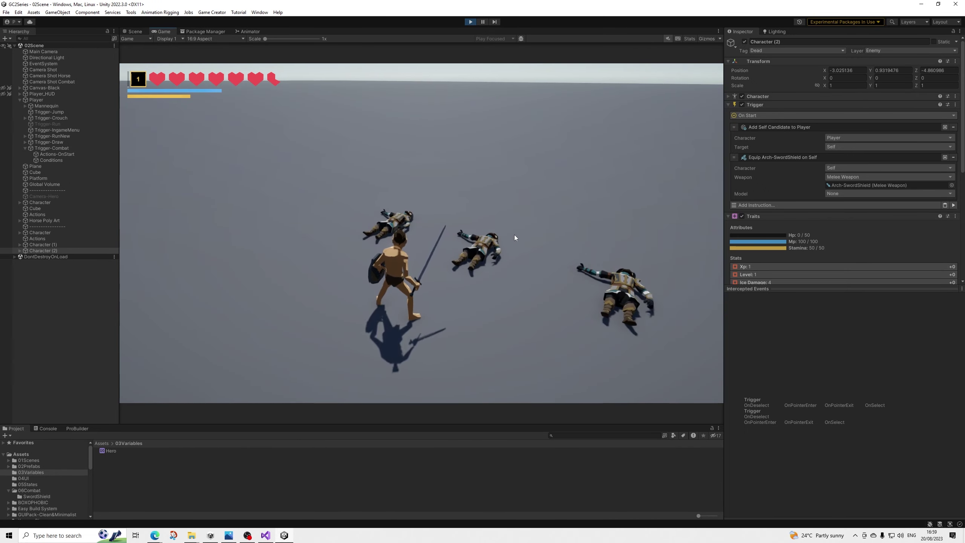